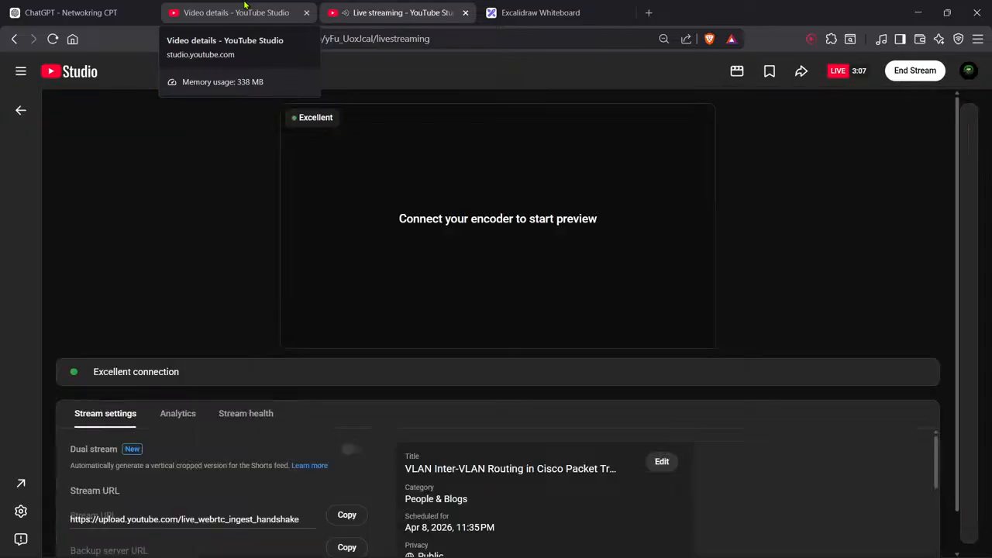
# Open the channel content page in YouTube Studio and show the list of live streams
pyautogui.click(256, 9)
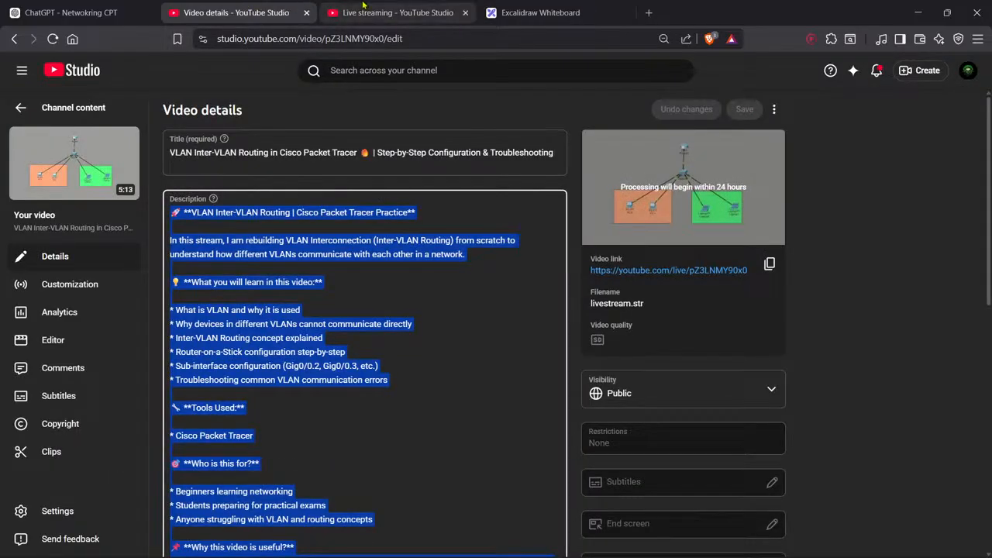
pyautogui.click(77, 73)
pyautogui.click(375, 7)
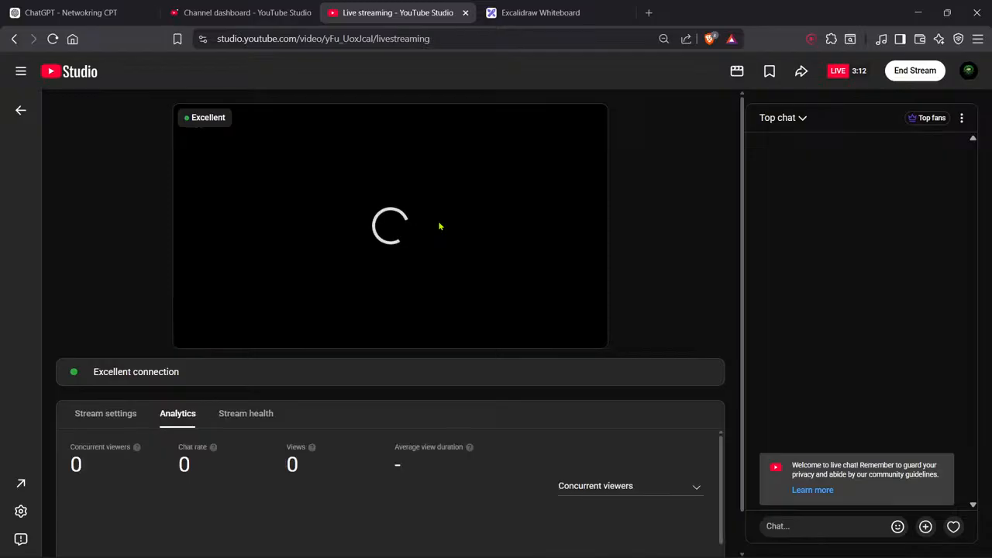
pyautogui.click(240, 13)
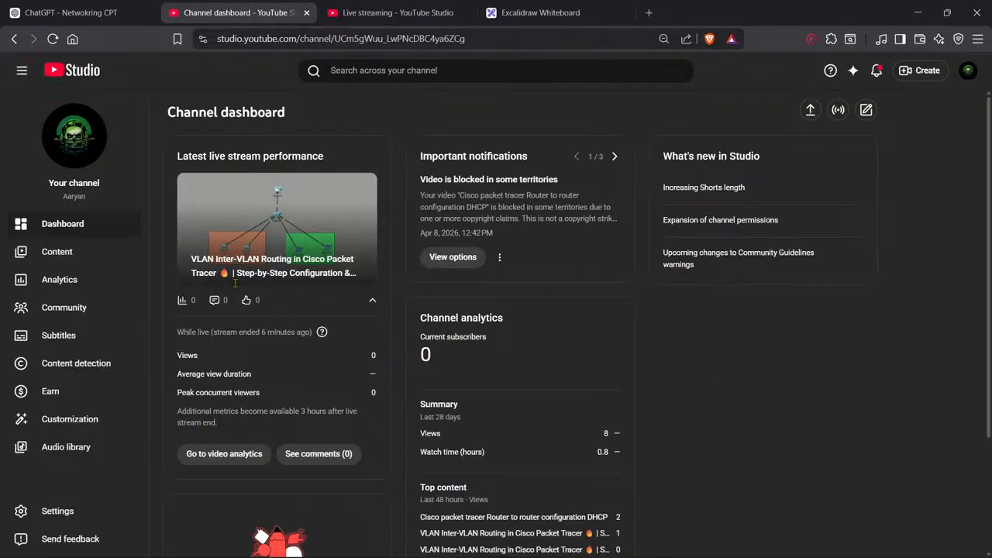
pyautogui.click(70, 263)
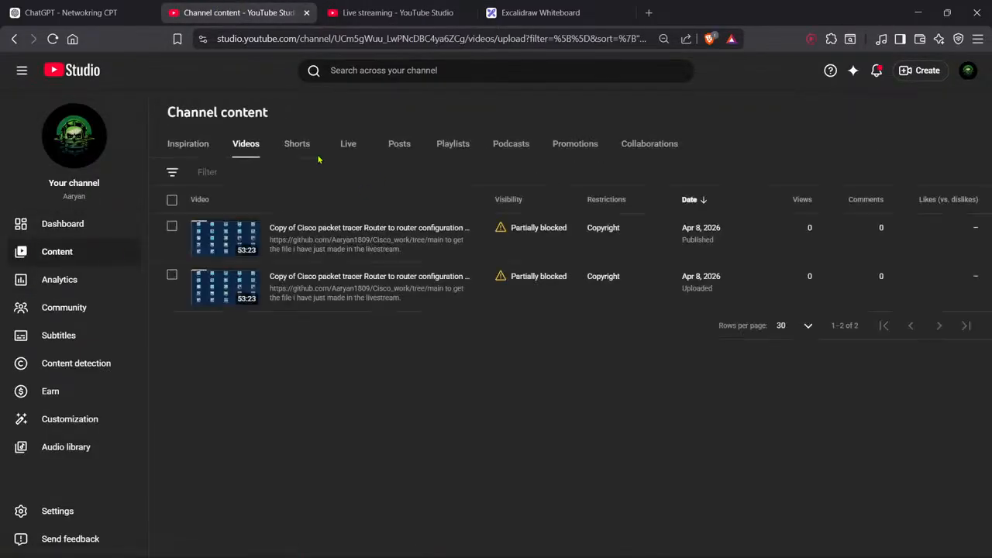
pyautogui.click(347, 149)
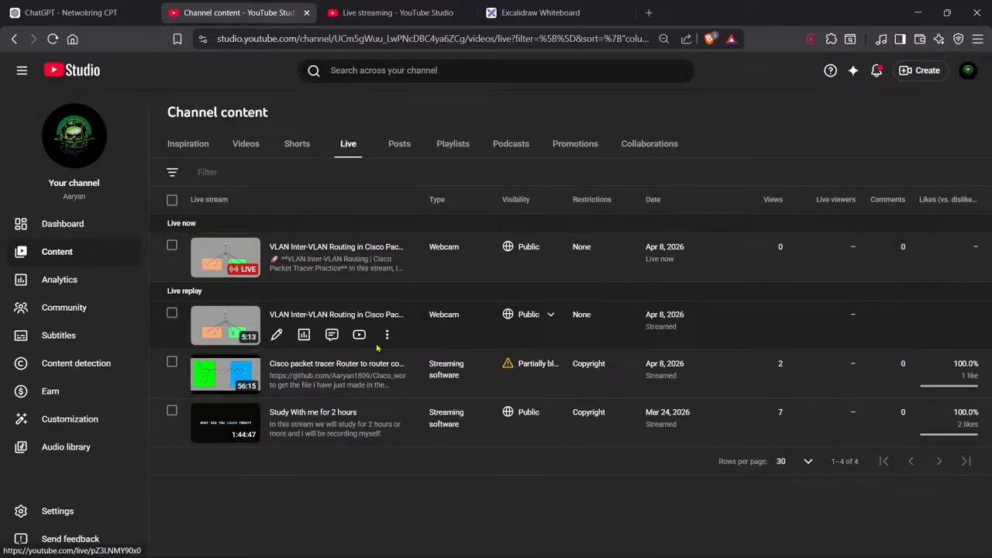
# Permanently delete the 5:13 replay of the VLAN Inter-VLAN Routing live stream, acknowledging that the deletion is permanent
pyautogui.click(386, 334)
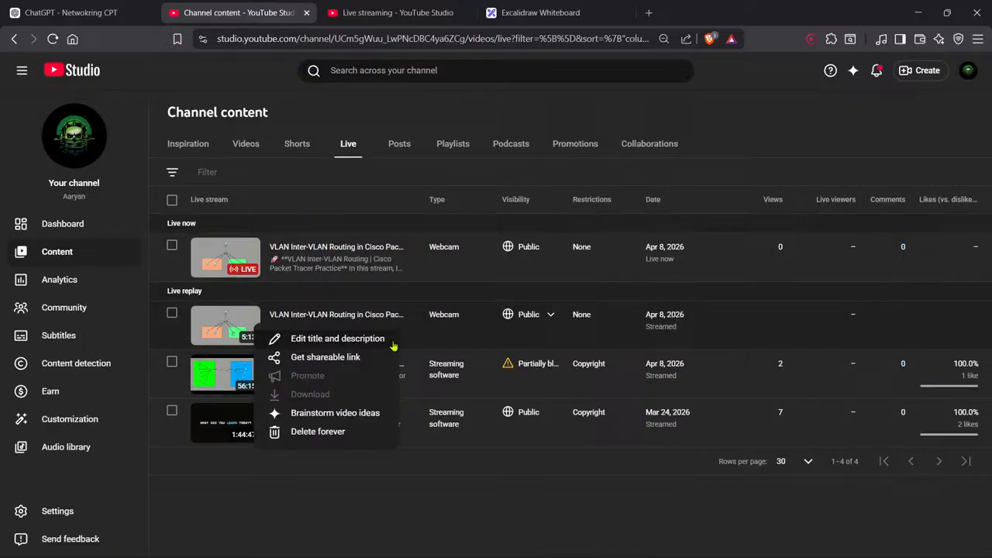
pyautogui.click(347, 431)
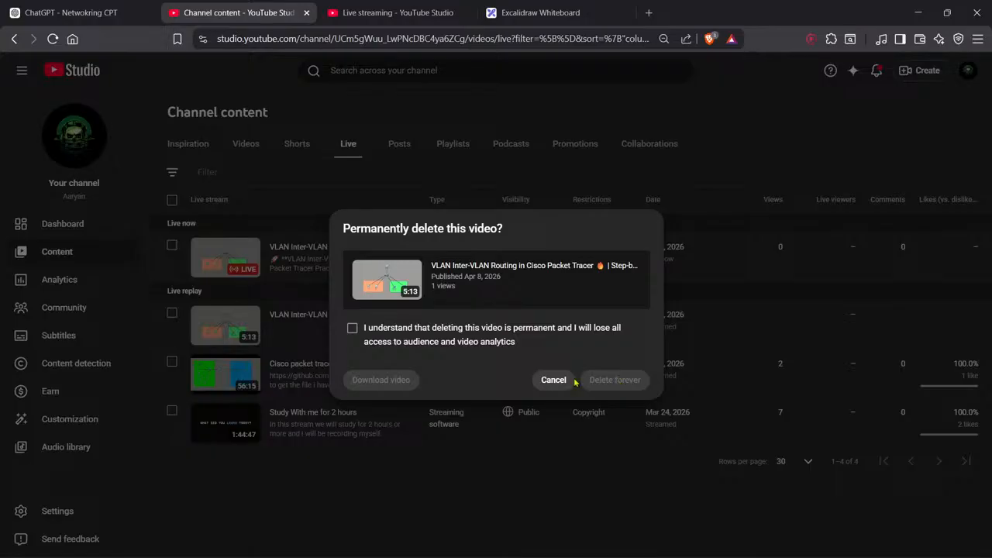
pyautogui.click(391, 329)
pyautogui.click(593, 381)
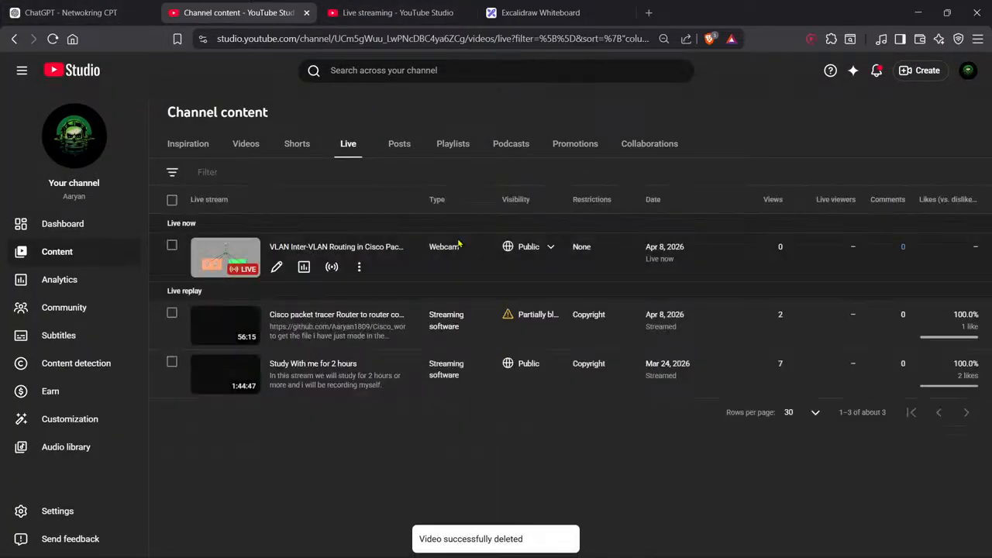
pyautogui.click(404, 166)
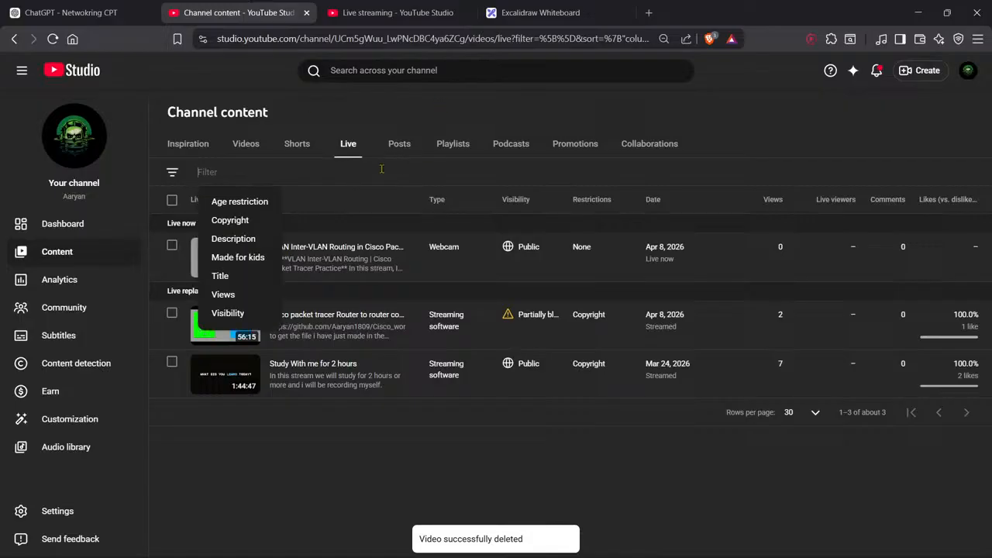
# Open the Day 26 SaaS live coding stream from the YouTube home page in a new tab and close that tab
pyautogui.click(381, 11)
pyautogui.click(515, 13)
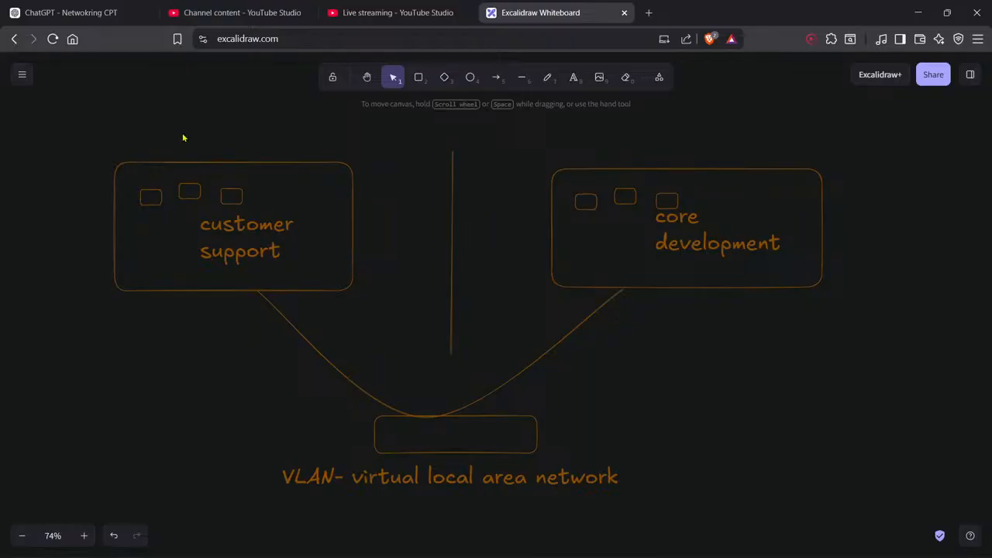
pyautogui.click(648, 12)
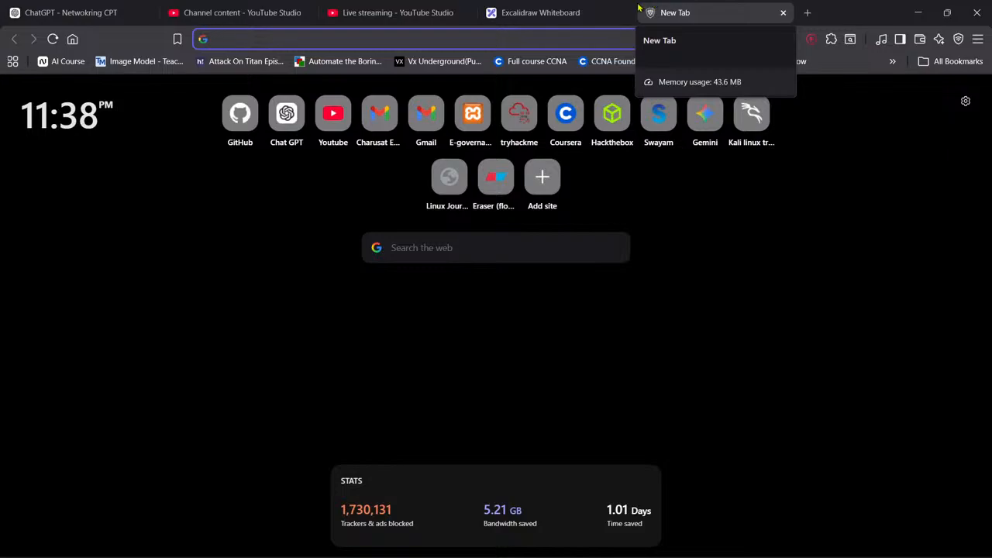
pyautogui.click(327, 117)
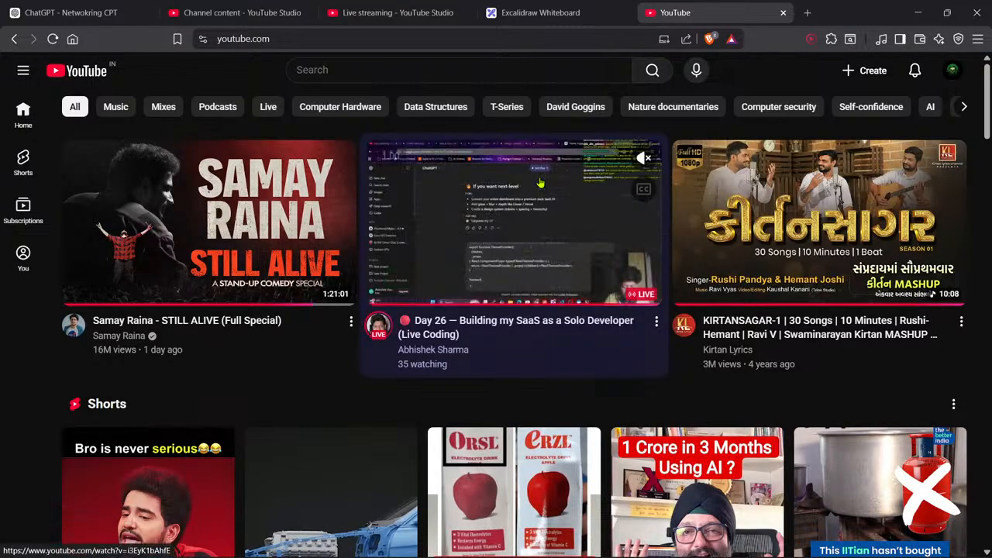
pyautogui.click(540, 183)
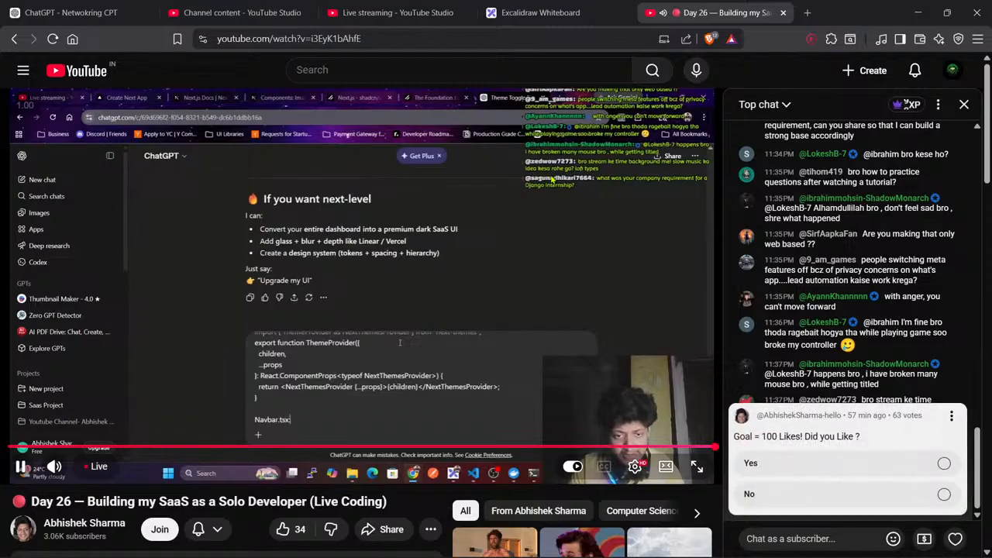
pyautogui.middleClick(663, 13)
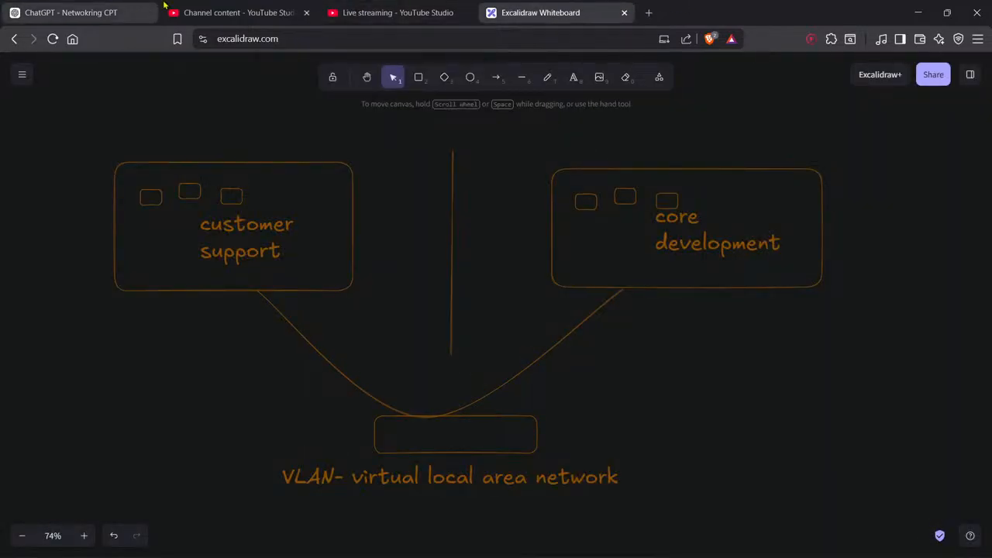
# Pin the YouTube Studio channel content and live streaming tabs in the browser
pyautogui.click(238, 10)
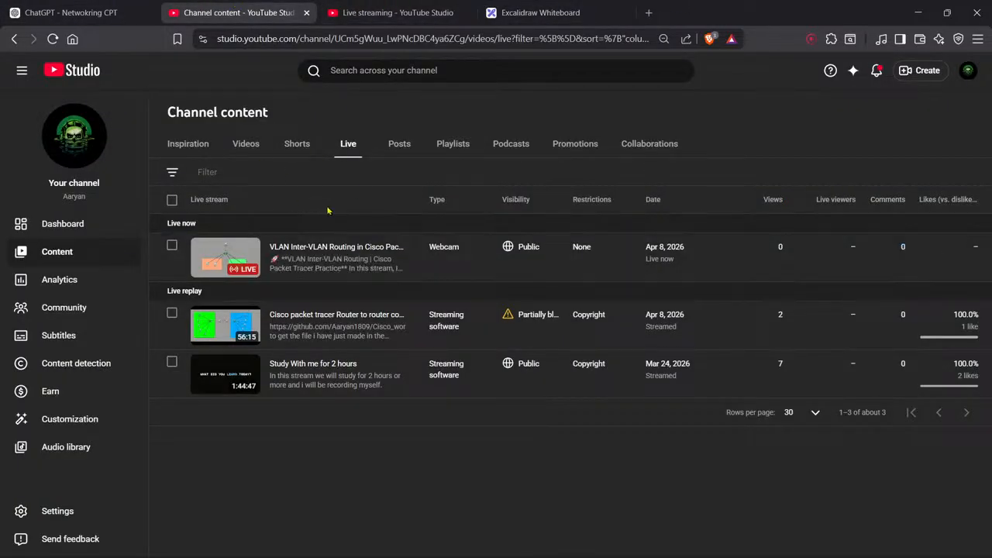
pyautogui.click(419, 9)
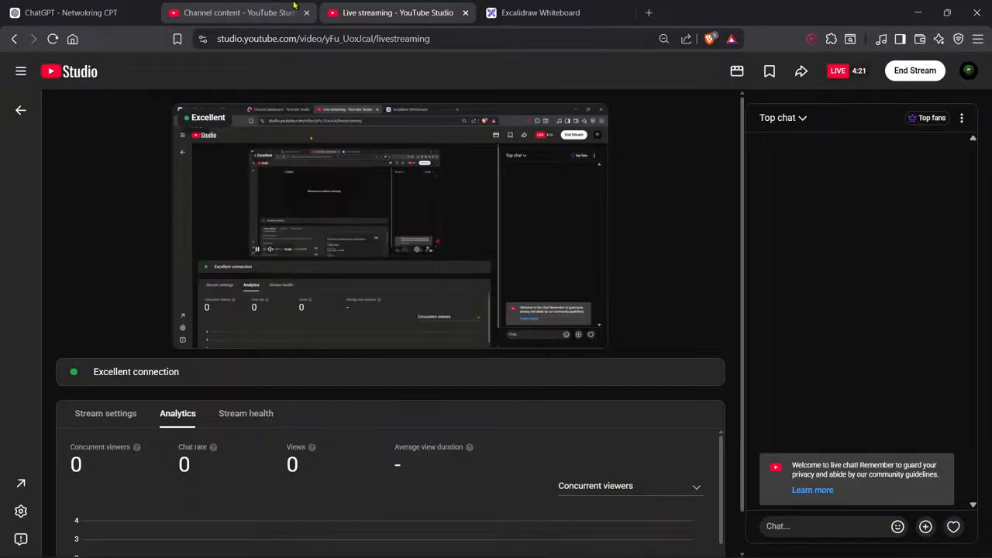
pyautogui.rightClick(247, 6)
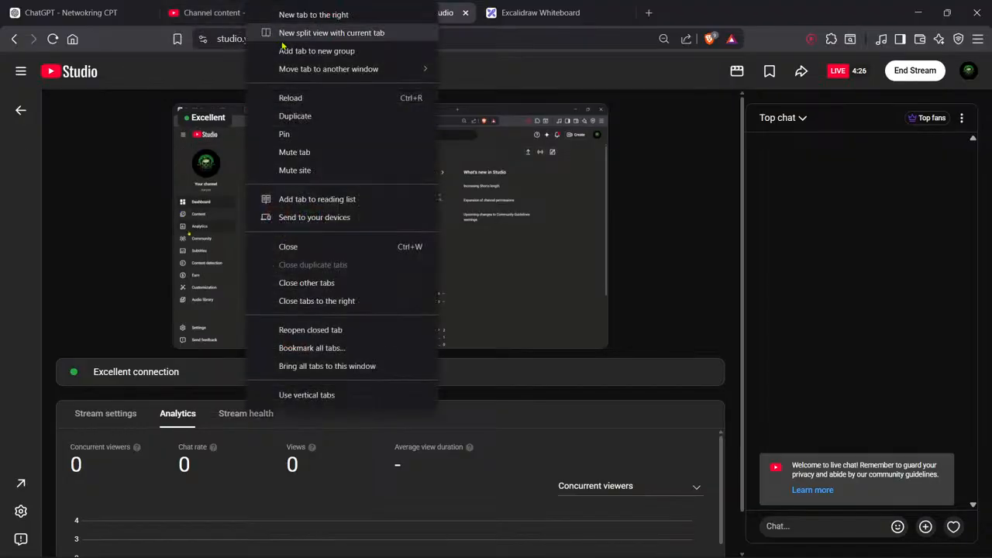
pyautogui.click(284, 134)
pyautogui.rightClick(251, 15)
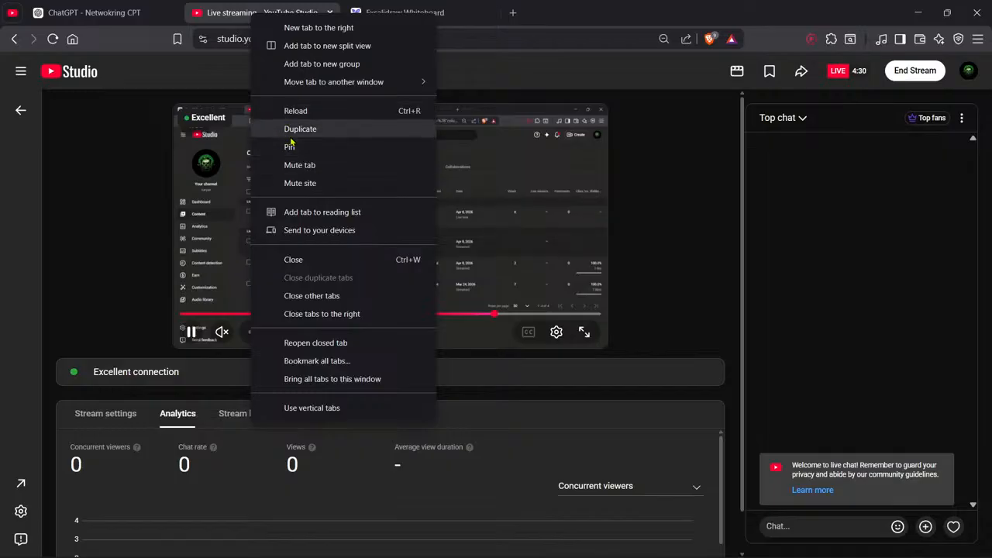
pyautogui.click(285, 131)
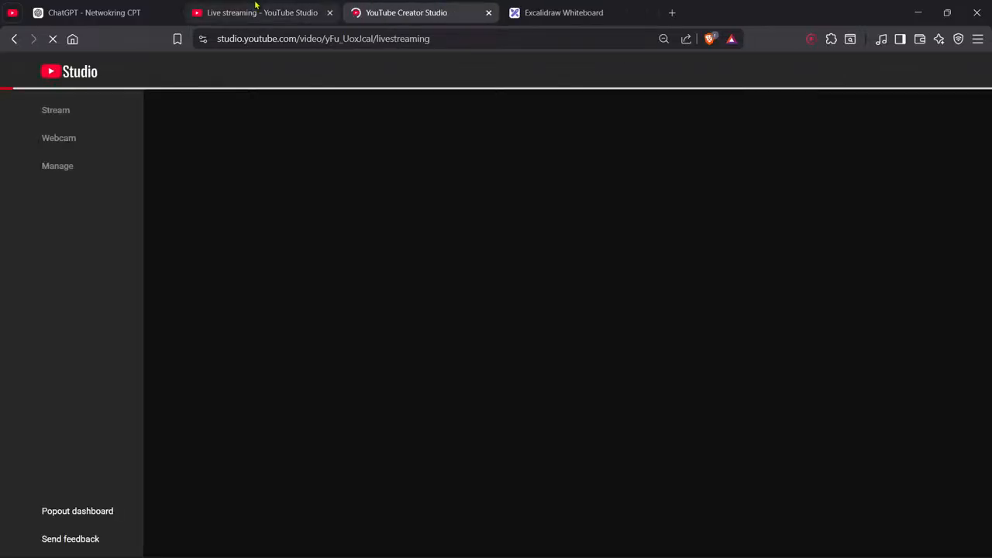
pyautogui.rightClick(259, 12)
pyautogui.click(287, 133)
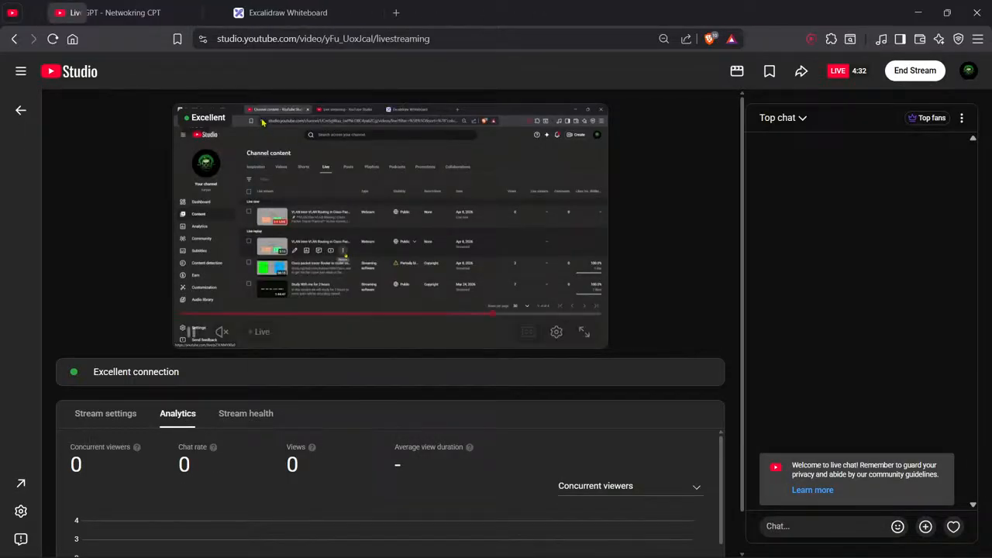
# View the VLAN diagram on the Excalidraw whiteboard and check the streaming status in OBS
pyautogui.click(128, 12)
pyautogui.click(262, 10)
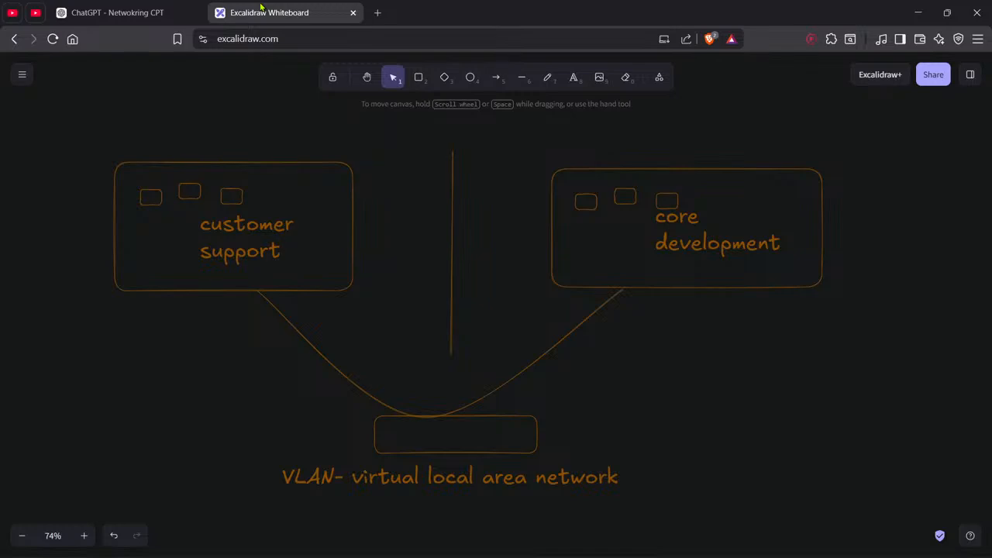
pyautogui.hotkey('alt', 'Tab')
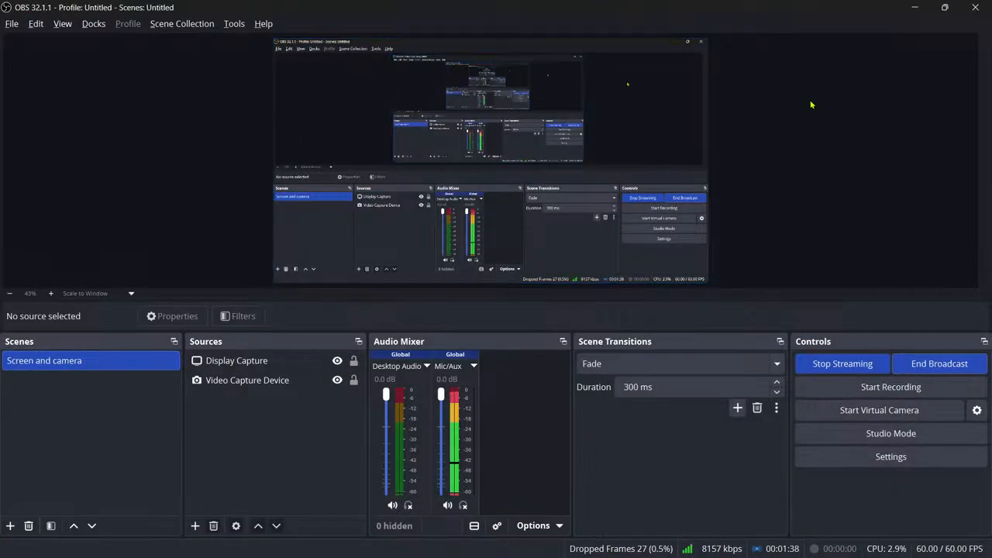
pyautogui.click(911, 7)
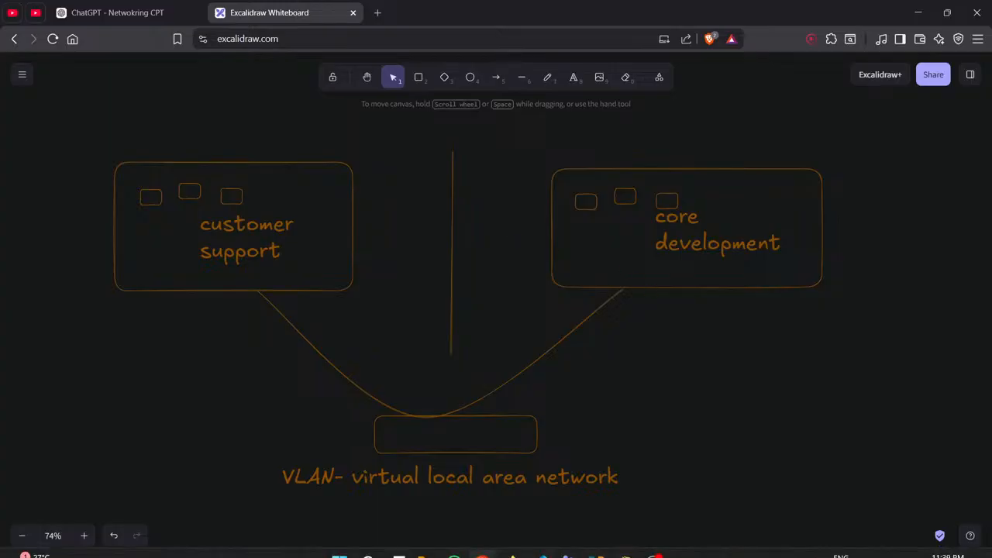
# Switch to Cisco Packet Tracer and delete the note "today i learned to create VLAN network" from the workspace
pyautogui.click(624, 541)
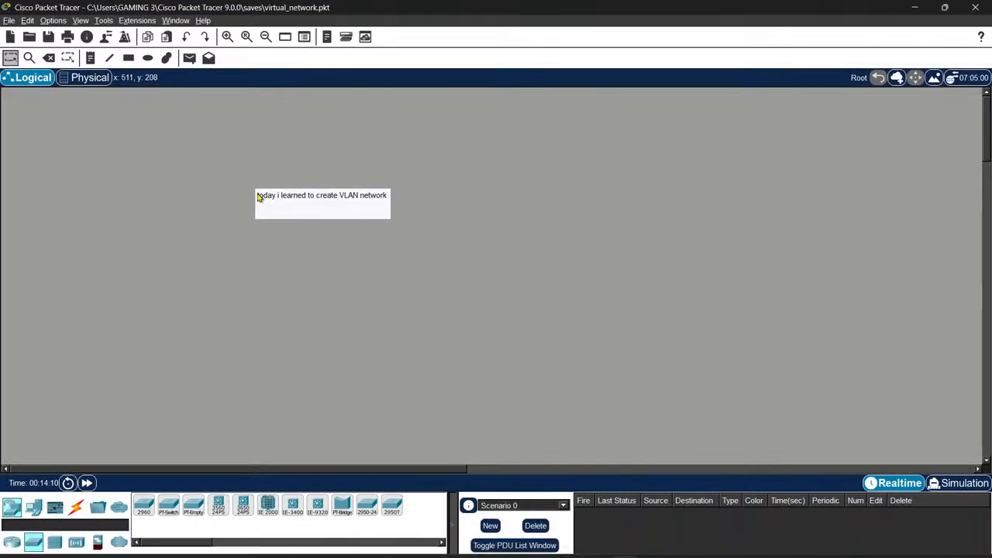
pyautogui.moveTo(217, 164); pyautogui.dragTo(438, 288)
pyautogui.press('Delete')
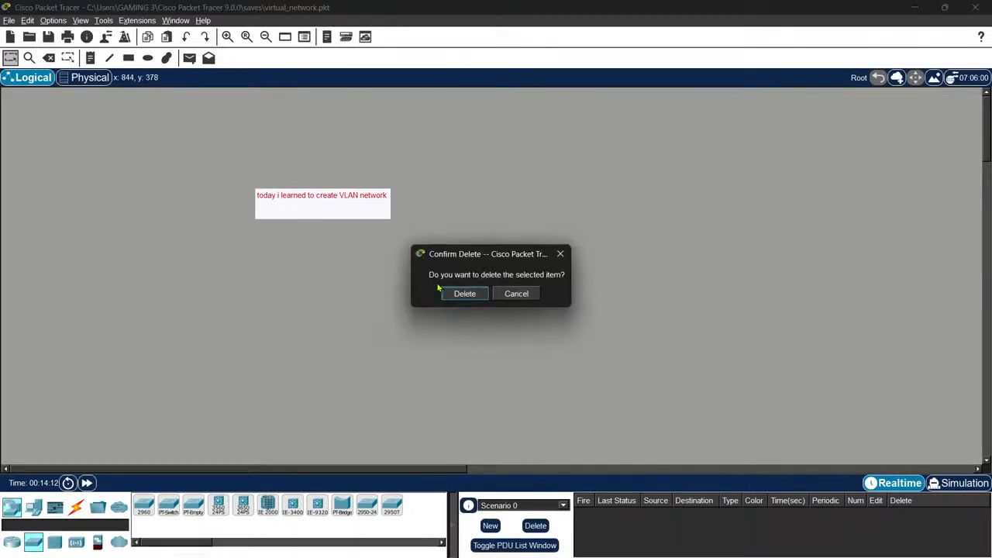
pyautogui.click(464, 294)
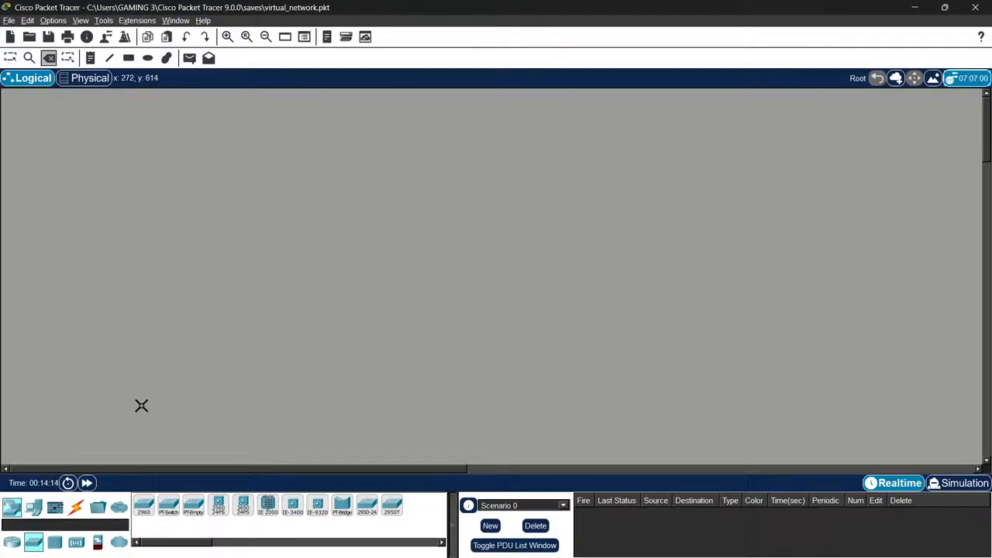
# Place a 2960 switch in the upper middle of the workspace and three PCs below it
pyautogui.click(143, 505)
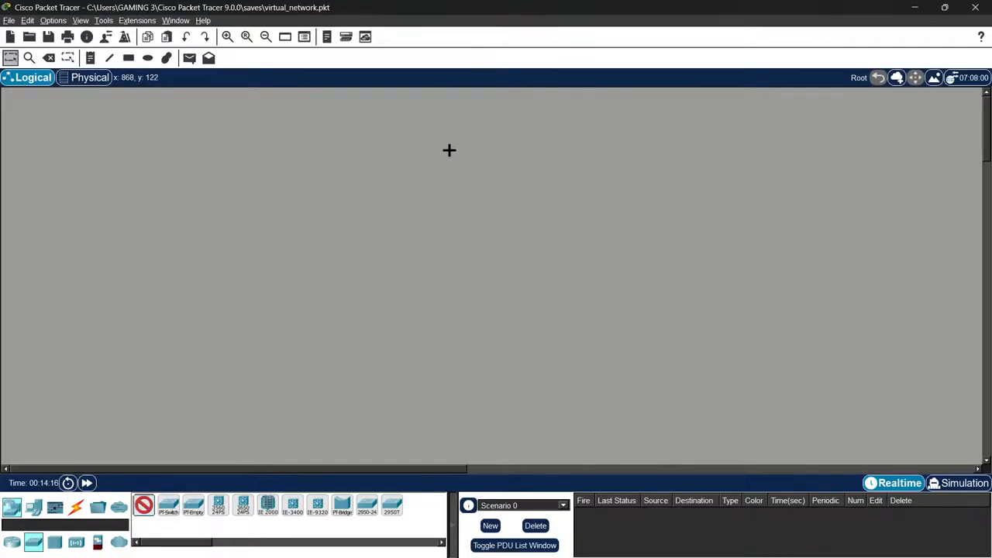
pyautogui.click(479, 155)
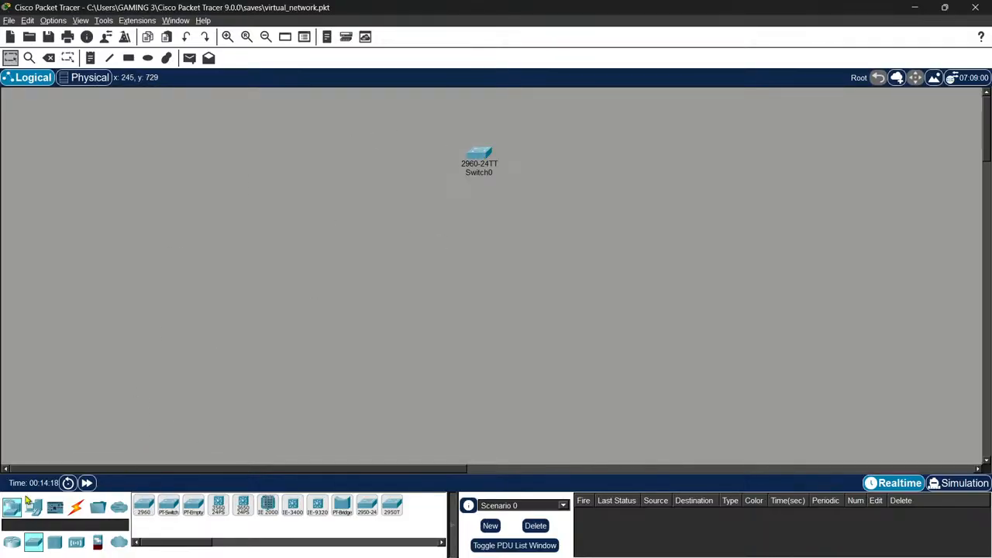
pyautogui.click(33, 507)
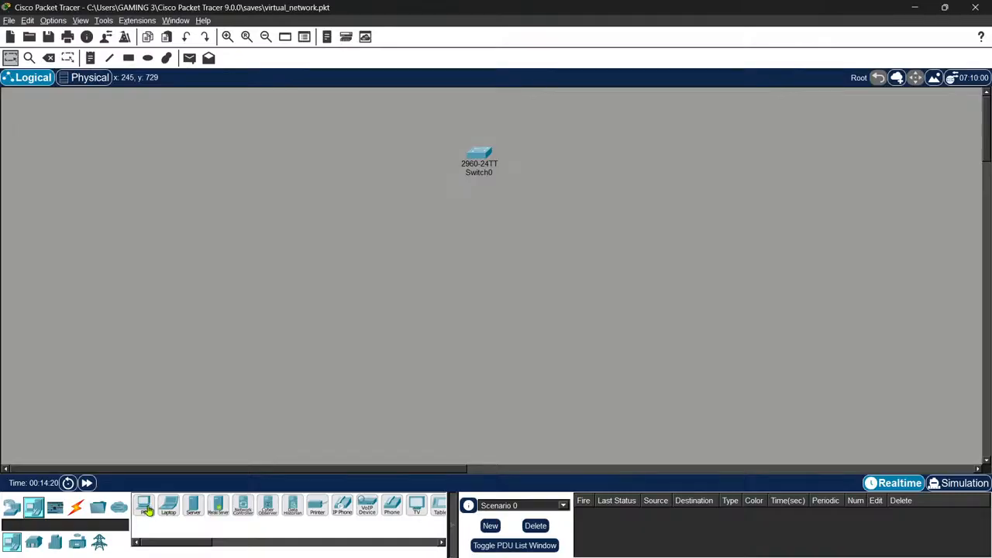
pyautogui.keyDown('ctrl'); pyautogui.click(144, 506); pyautogui.keyUp('ctrl')
pyautogui.click(274, 256)
pyautogui.click(374, 277)
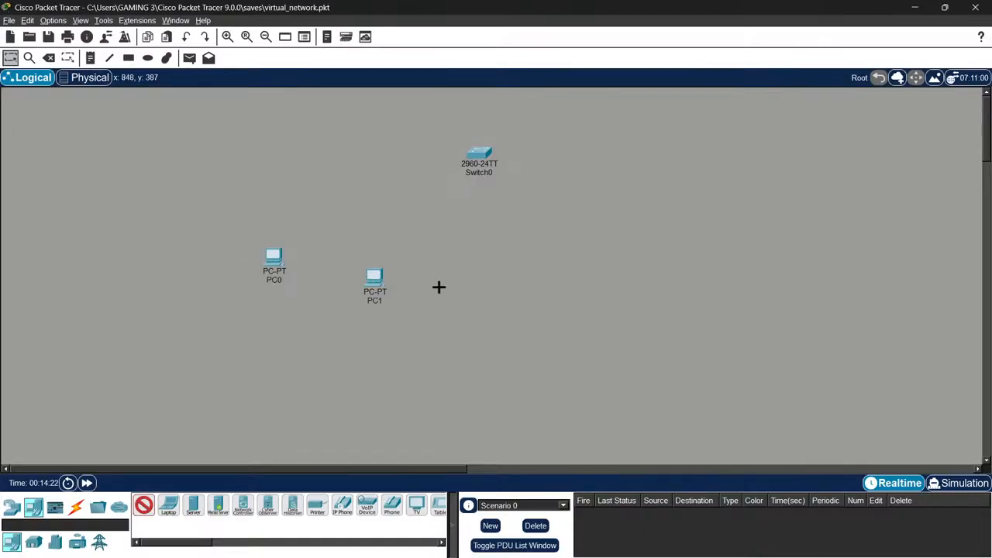
pyautogui.click(453, 287)
# Place two laptops below the switch, to the right of the three PCs
pyautogui.keyDown('ctrl'); pyautogui.click(168, 505); pyautogui.keyUp('ctrl')
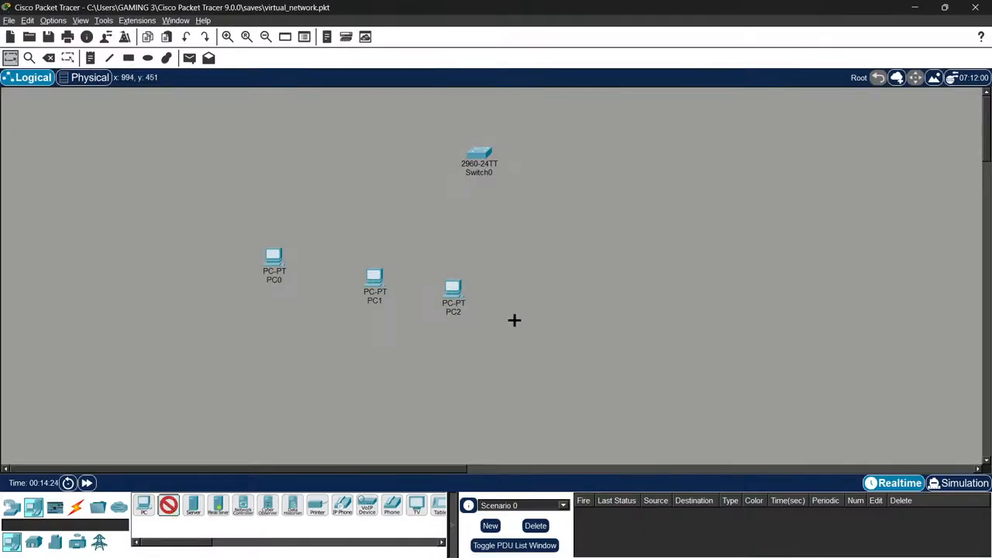
pyautogui.click(561, 299)
pyautogui.click(630, 277)
pyautogui.press('Escape')
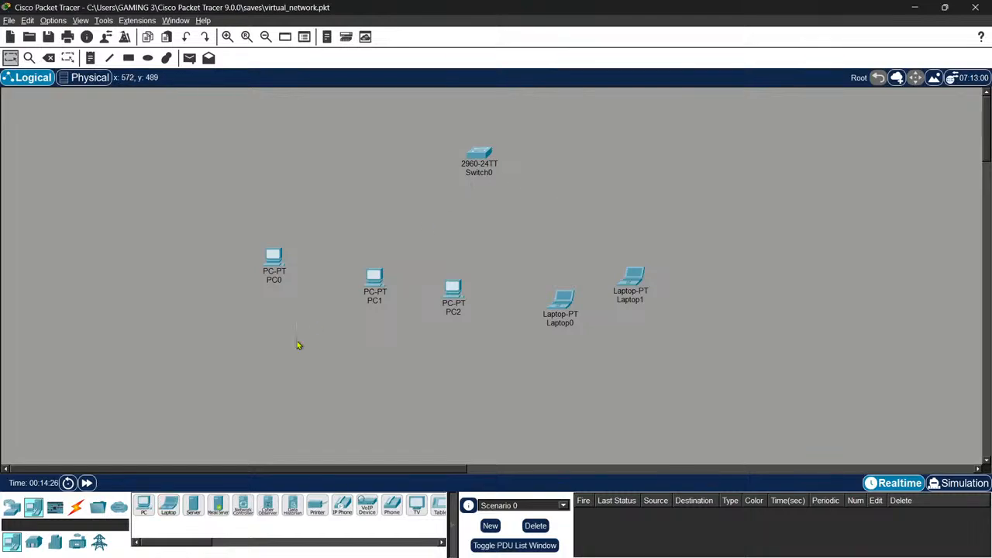
# Connect PC0's FastEthernet0 port to the switch's FastEthernet0/2 port with a copper straight-through cable, keeping the cable tool active for more links
pyautogui.click(75, 506)
pyautogui.keyDown('ctrl'); pyautogui.click(193, 505); pyautogui.keyUp('ctrl')
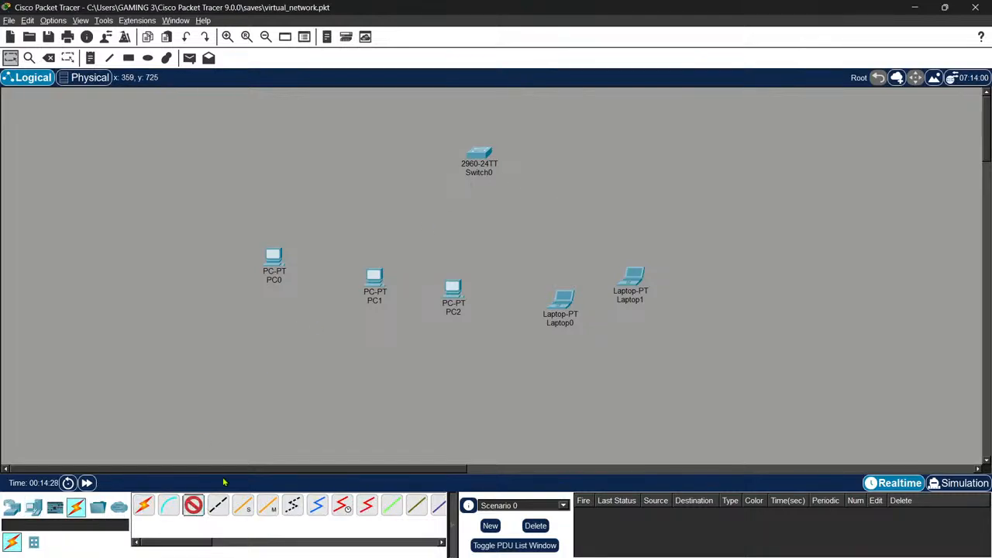
pyautogui.click(270, 264)
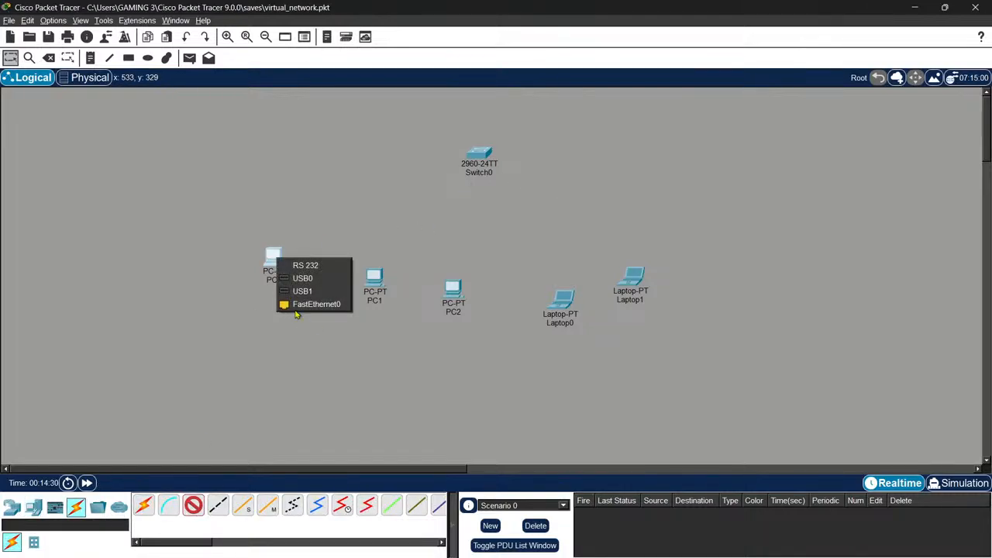
pyautogui.click(298, 305)
pyautogui.click(476, 154)
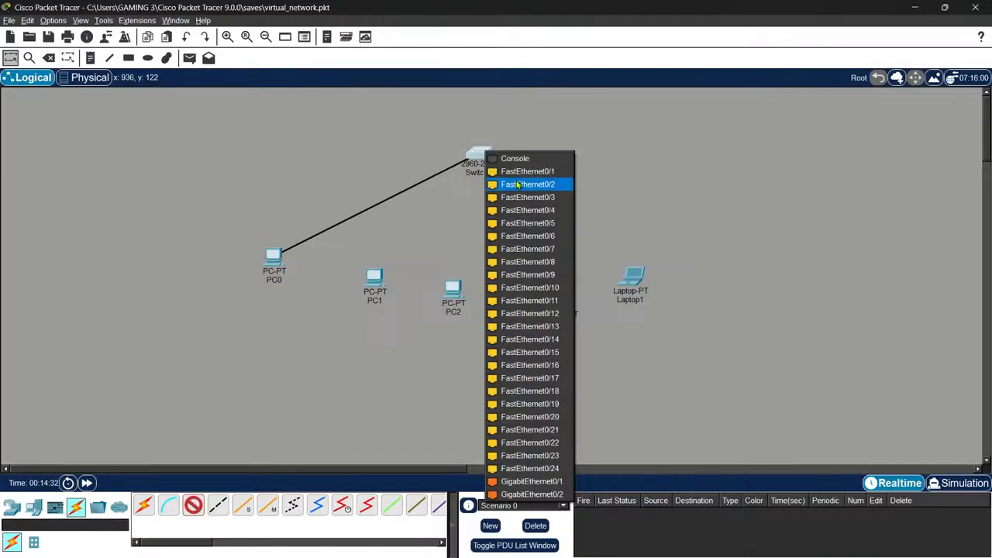
pyautogui.click(517, 184)
# Connect the FastEthernet0 ports of PC1 and PC2 to free FastEthernet ports on the switch with straight-through cables
pyautogui.click(374, 275)
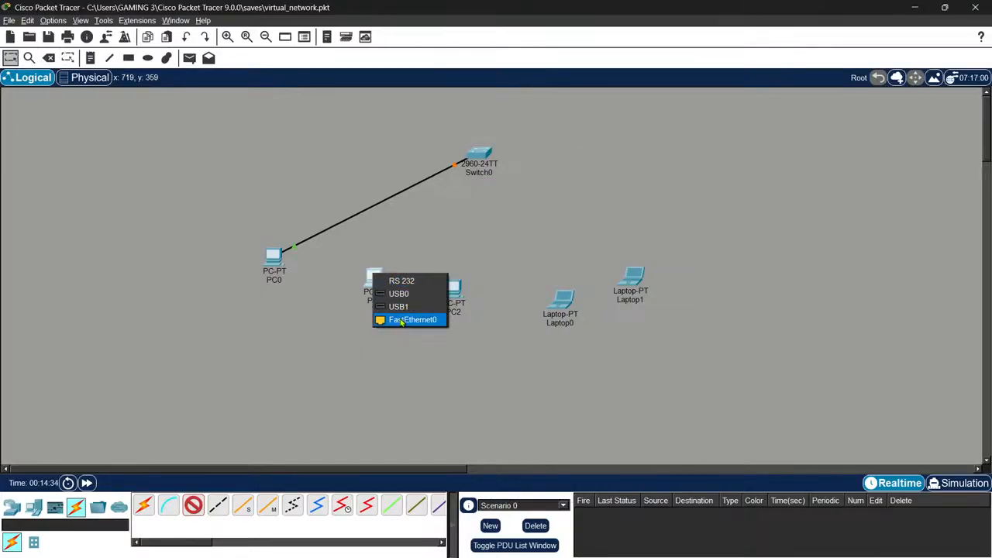
pyautogui.click(406, 318)
pyautogui.click(476, 153)
pyautogui.click(504, 192)
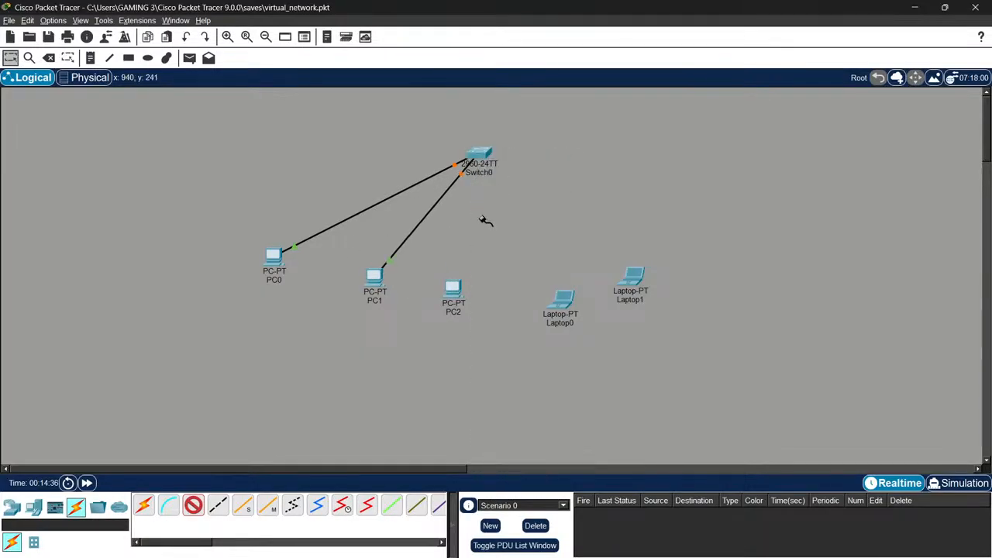
pyautogui.click(453, 288)
pyautogui.click(500, 331)
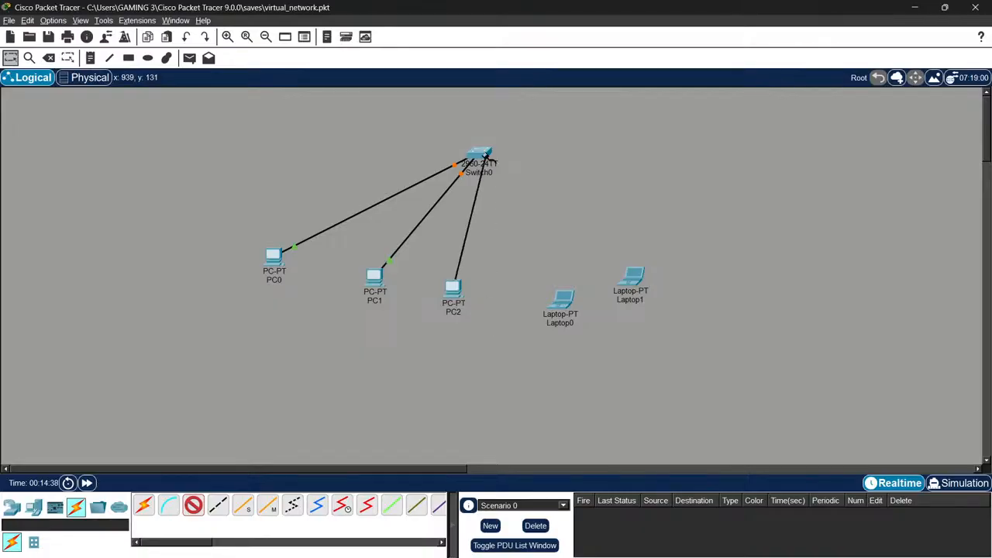
pyautogui.click(476, 156)
pyautogui.click(528, 189)
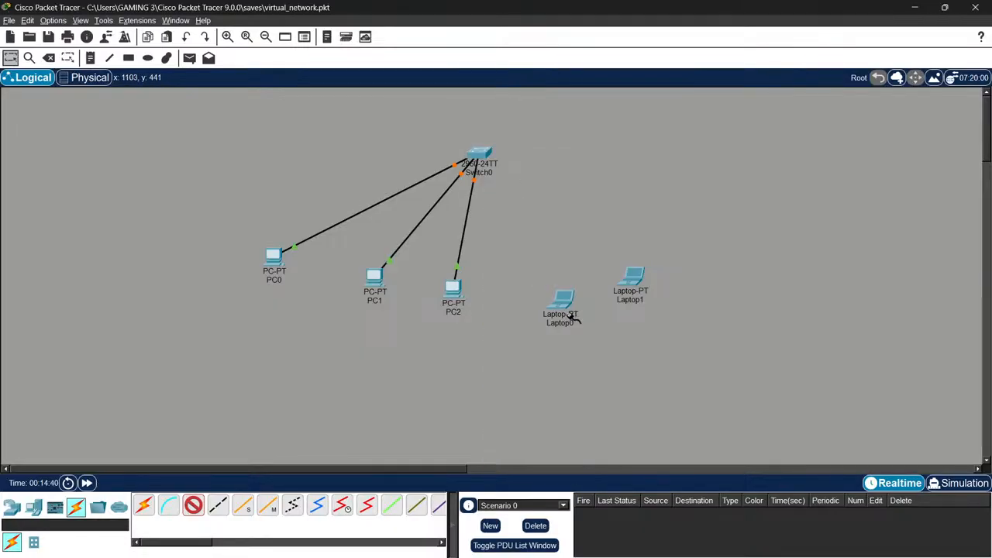
pyautogui.click(572, 318)
pyautogui.click(597, 339)
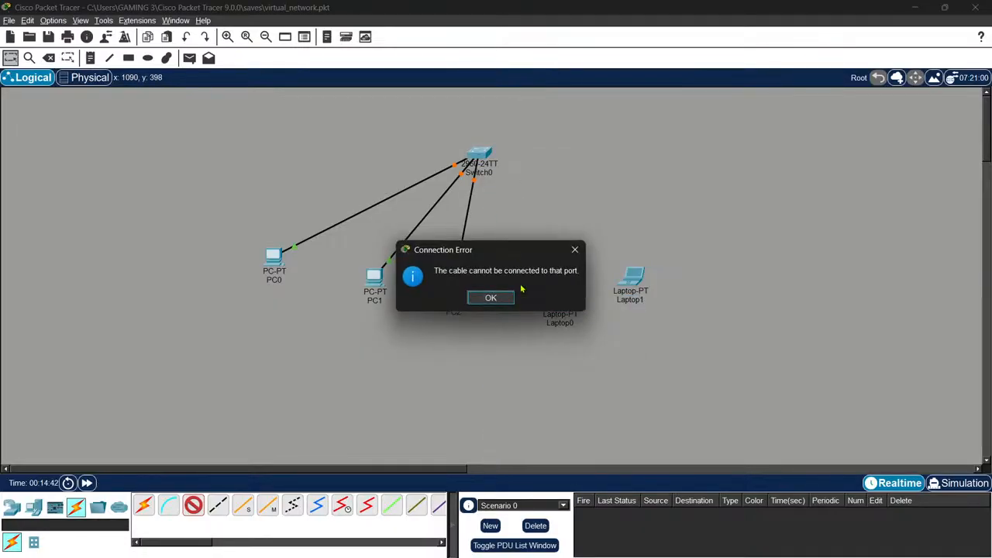
pyautogui.click(490, 297)
# Connect Laptop0 to the switch's FastEthernet0/4 port and Laptop1 to another free switch port with straight-through cables
pyautogui.click(571, 304)
pyautogui.click(581, 348)
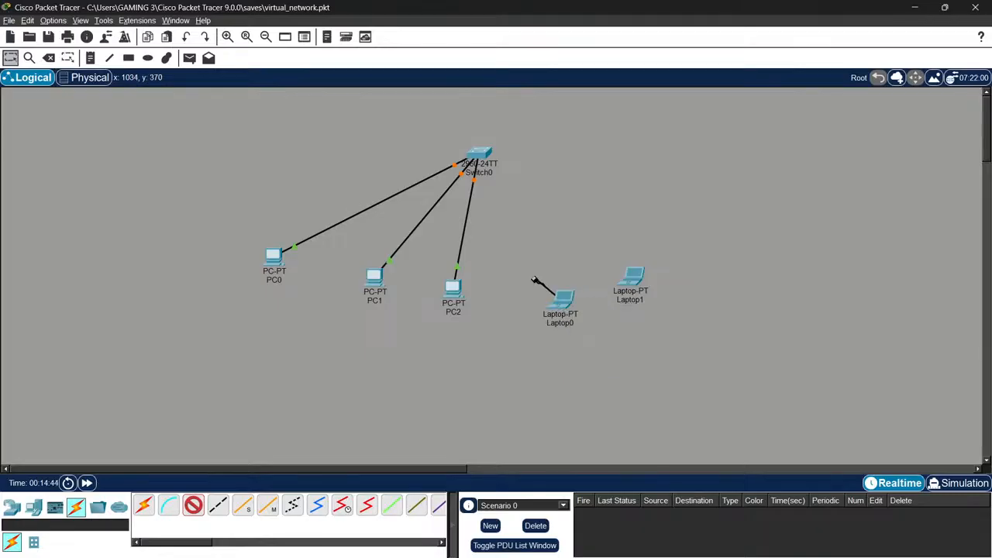
pyautogui.click(479, 159)
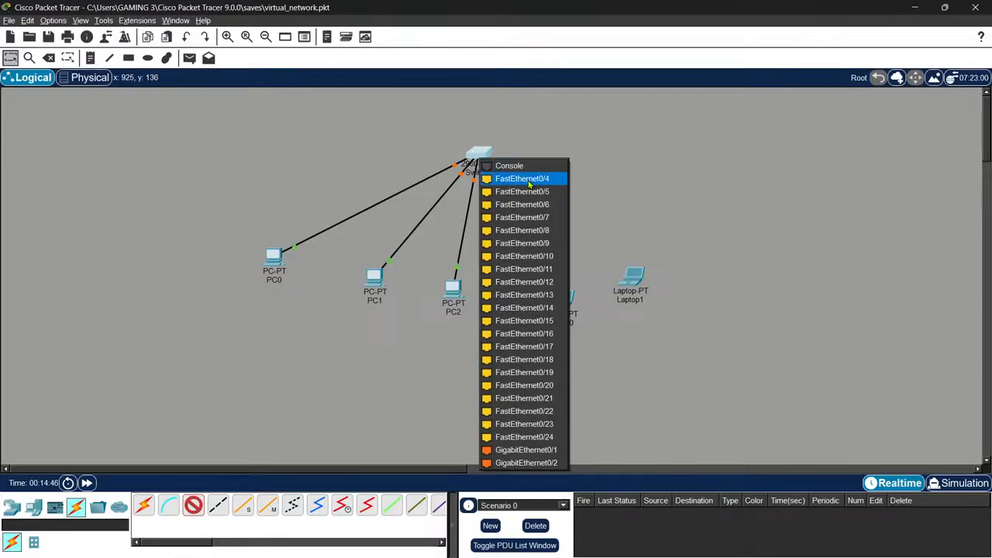
pyautogui.click(529, 180)
pyautogui.click(632, 279)
pyautogui.click(665, 328)
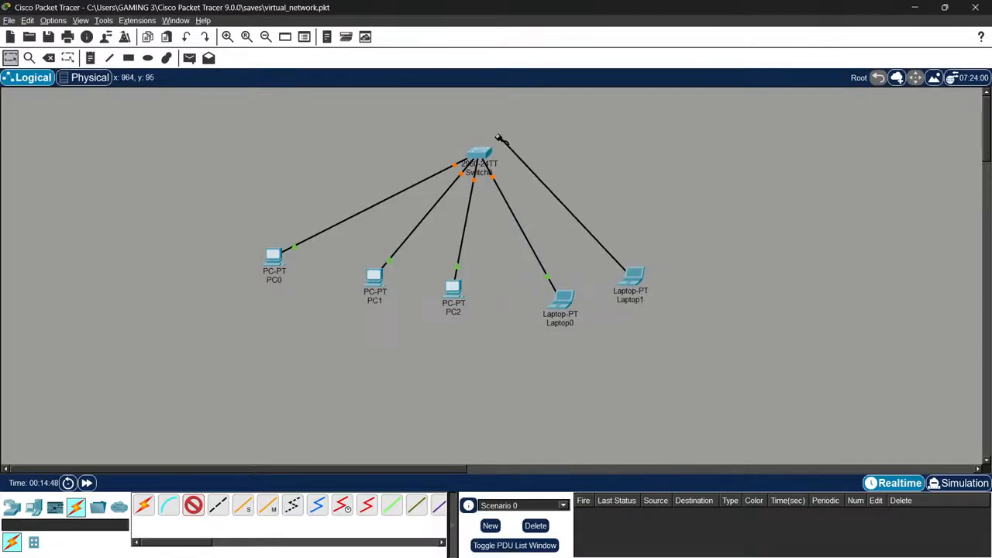
pyautogui.click(477, 157)
pyautogui.click(513, 172)
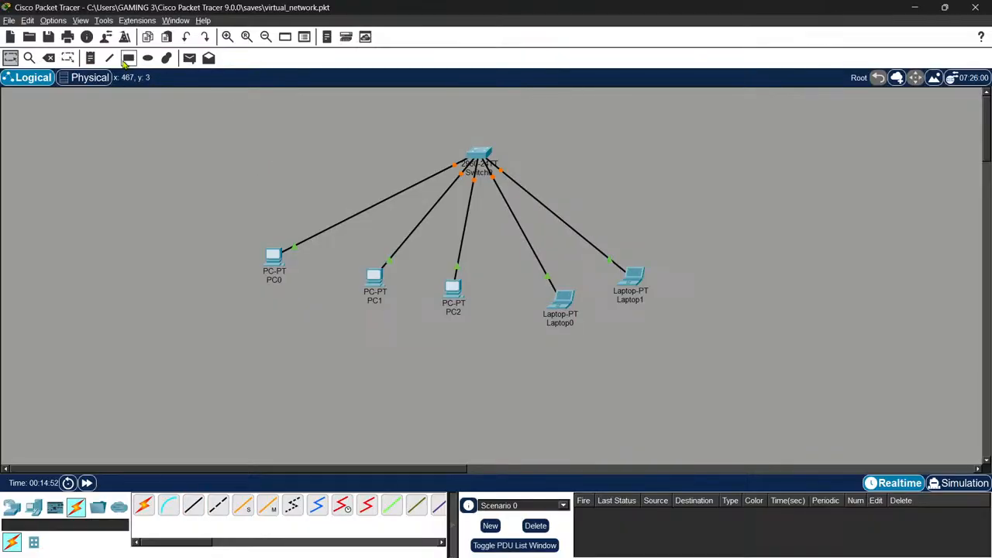
# Draw a blue-filled rectangle with a black outline around the three PCs
pyautogui.click(126, 59)
pyautogui.click(464, 92)
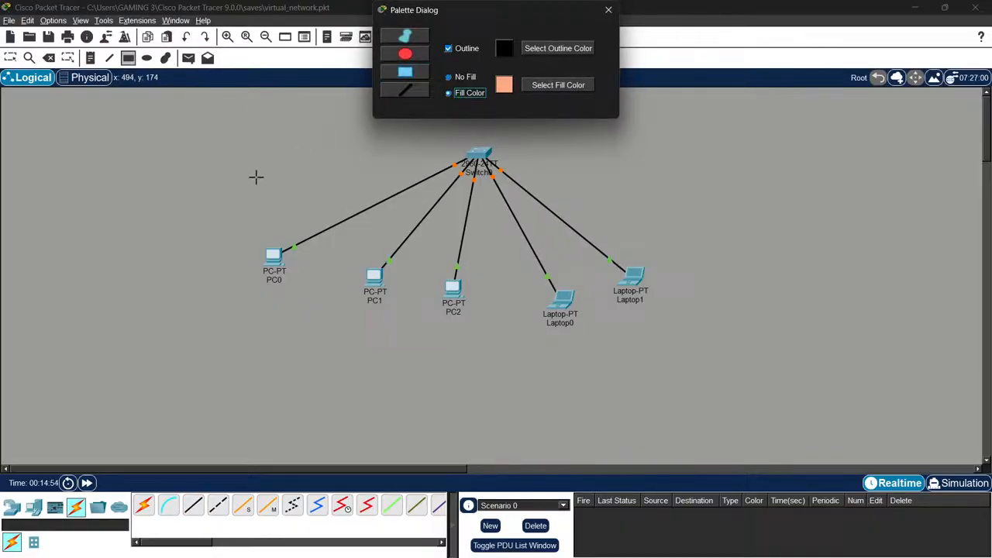
pyautogui.moveTo(225, 204); pyautogui.dragTo(479, 336)
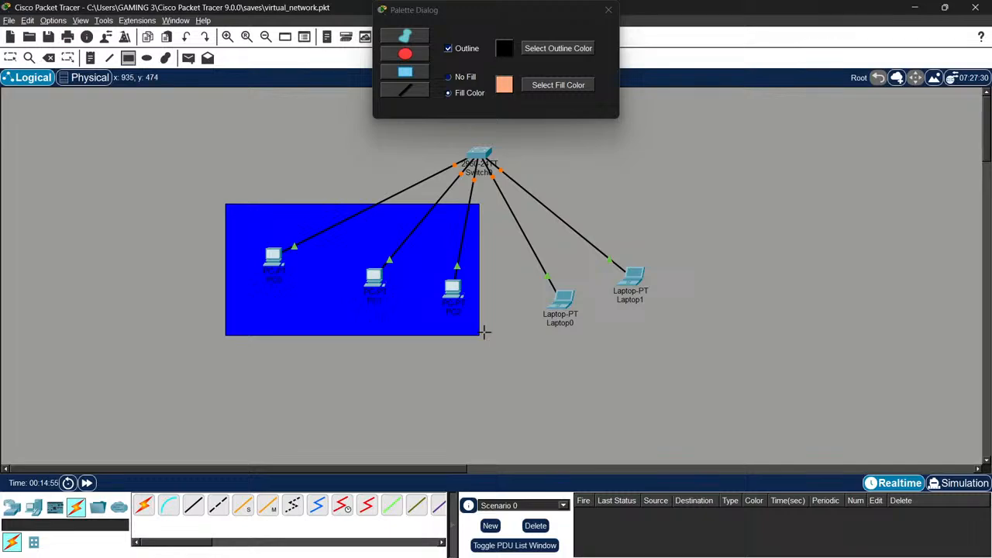
# Set the fill colour to olive #555500 and draw a rectangle around the two laptops
pyautogui.click(561, 87)
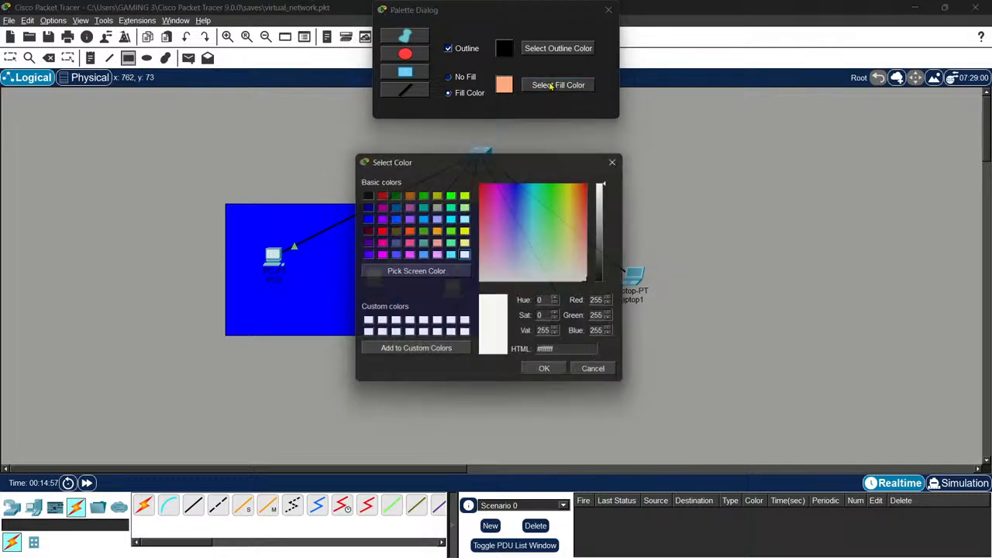
pyautogui.click(451, 220)
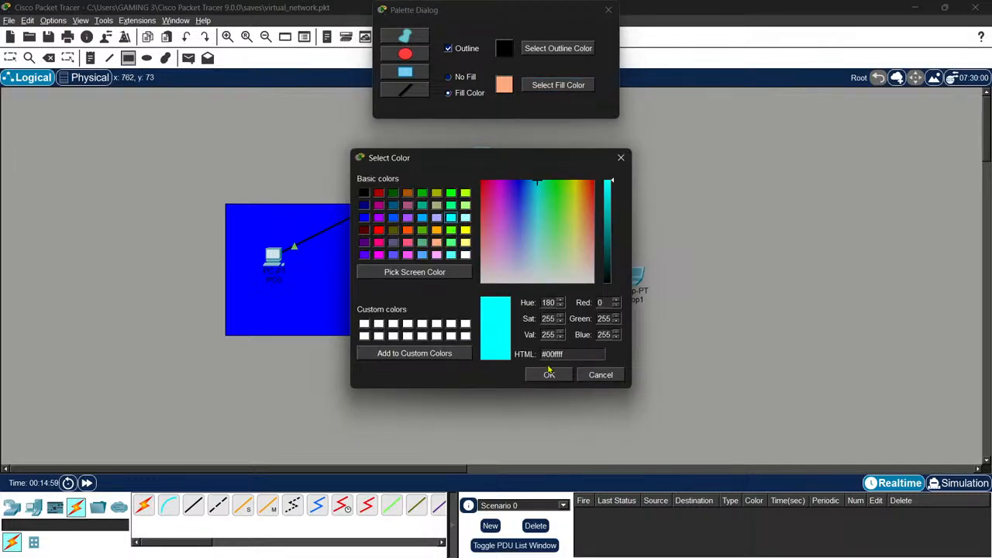
pyautogui.click(392, 230)
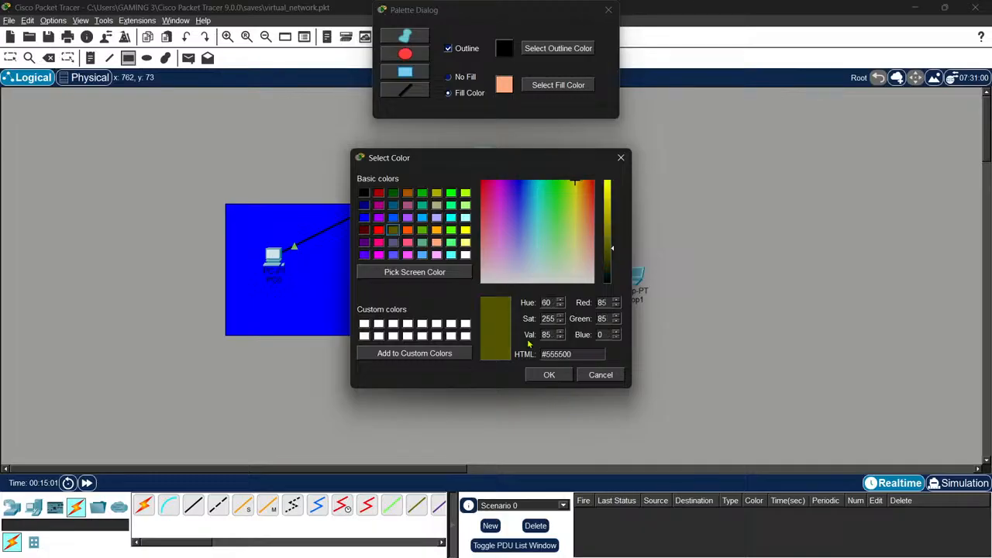
pyautogui.click(543, 375)
pyautogui.moveTo(504, 244)
pyautogui.mouseDown()
pyautogui.moveTo(675, 327)
pyautogui.moveTo(691, 347)
pyautogui.mouseUp()
pyautogui.press('Escape')
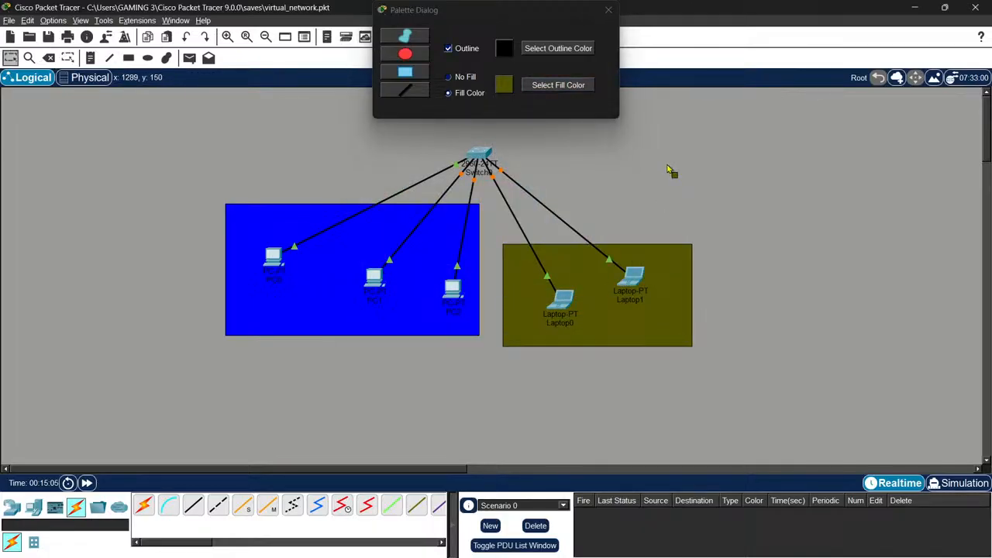
pyautogui.click(610, 8)
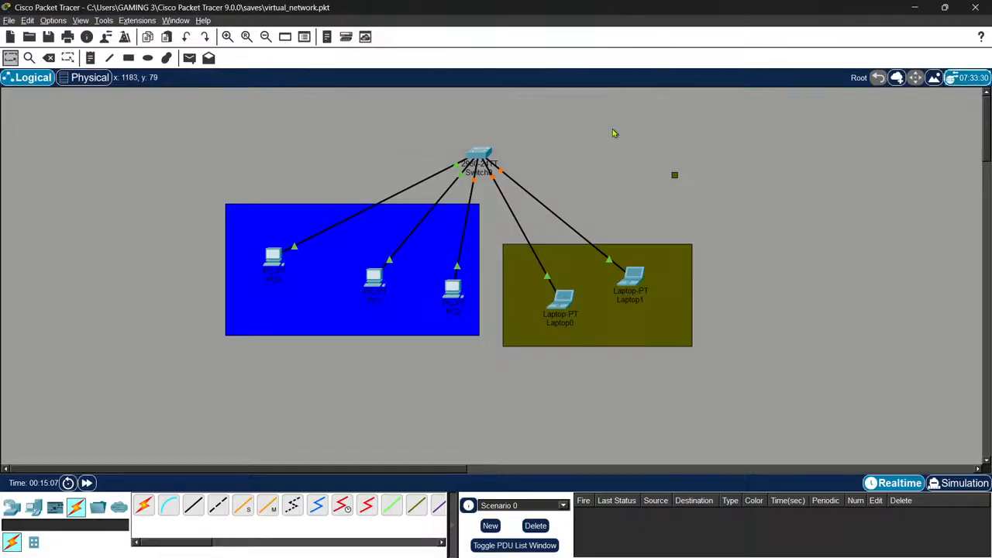
# Delete the stray small olive square to the right of the switch and fast-forward the network time
pyautogui.moveTo(613, 128); pyautogui.dragTo(685, 226)
pyautogui.press('Delete')
pyautogui.press('Return')
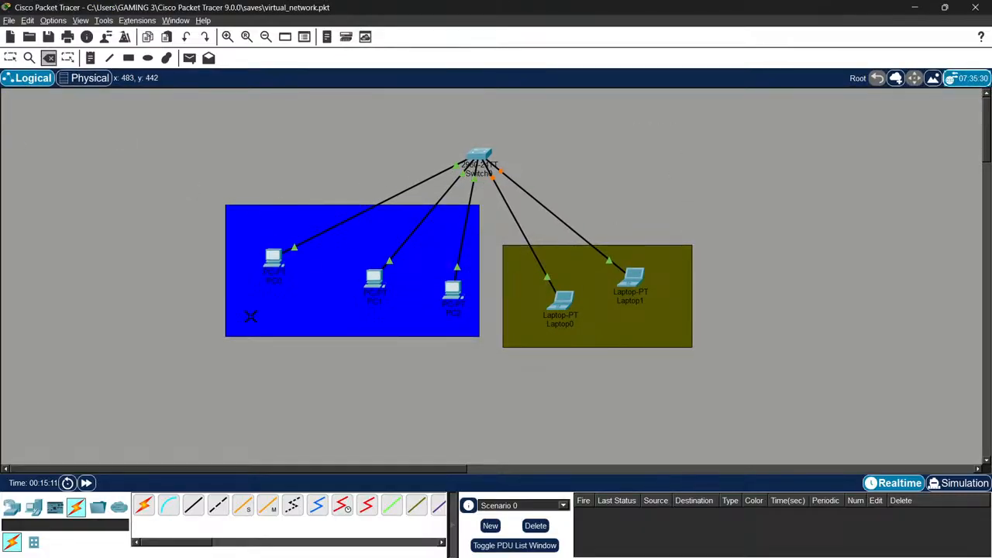
pyautogui.click(86, 482)
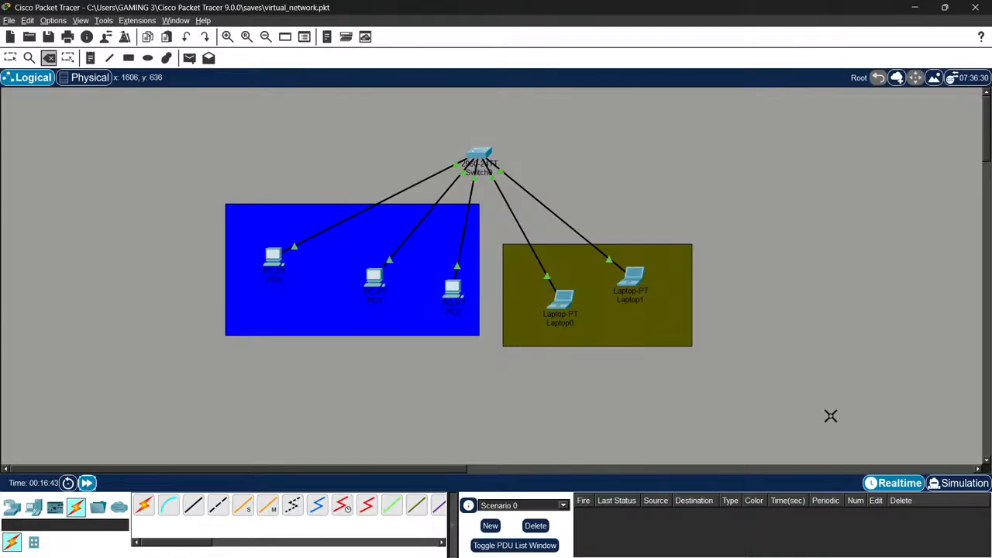
pyautogui.click(9, 59)
# Move the three PCs together with their blue rectangle up and to the left, beside the switch
pyautogui.scroll(2, 361, 202)
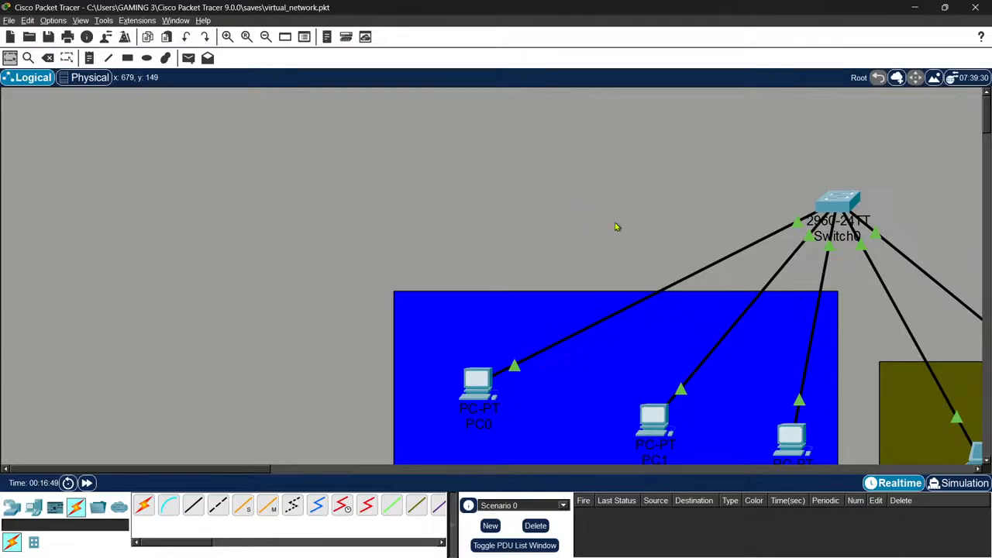
pyautogui.scroll(-2, 615, 226)
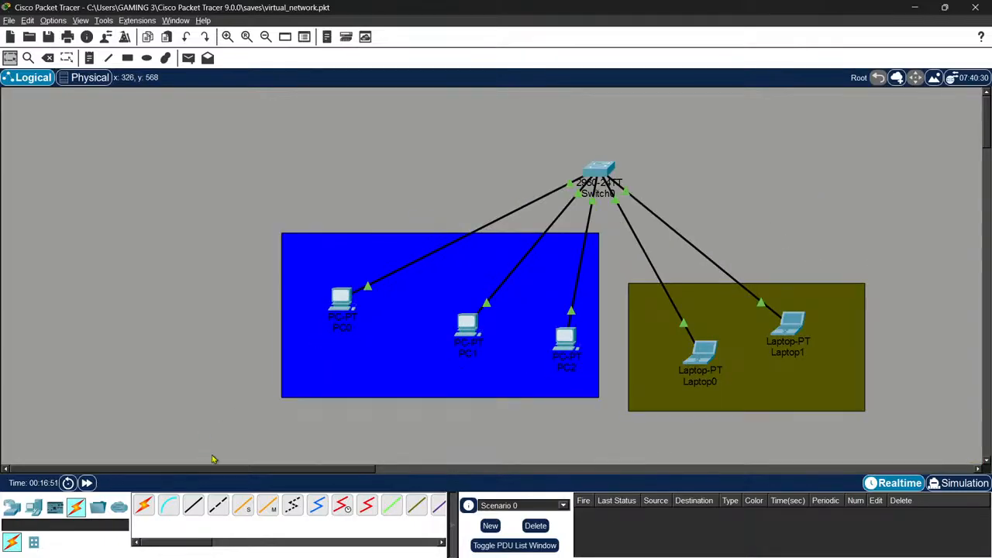
pyautogui.moveTo(252, 474); pyautogui.dragTo(346, 434)
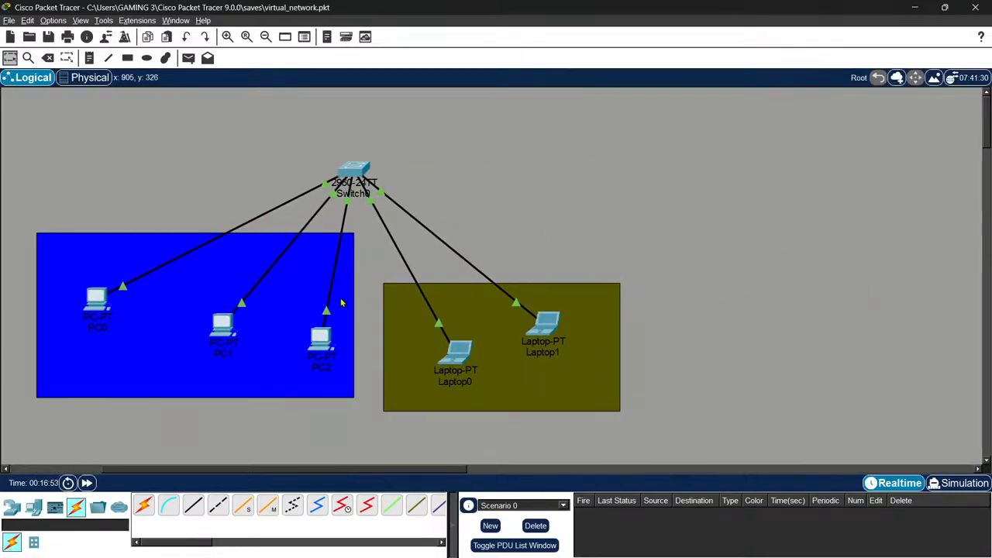
pyautogui.moveTo(20, 192); pyautogui.dragTo(314, 400)
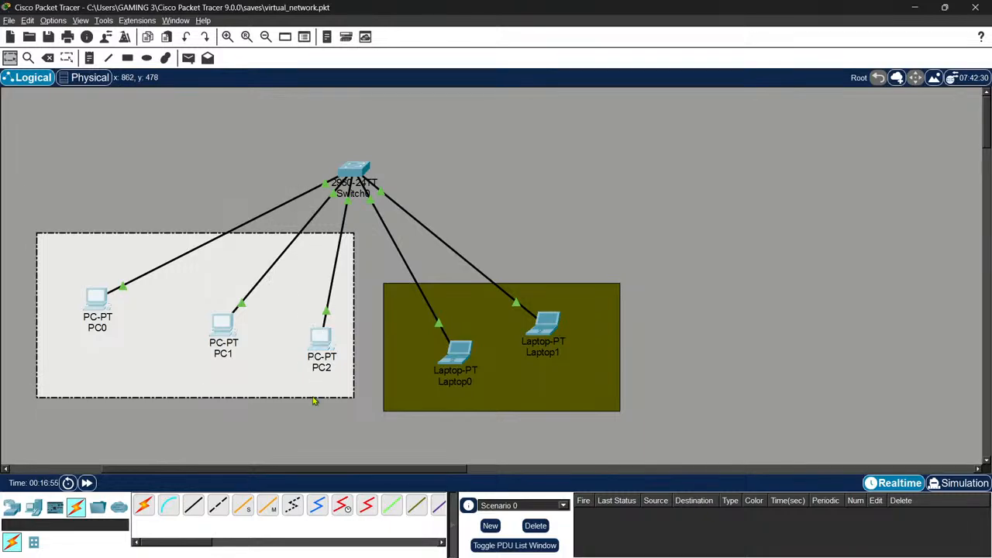
pyautogui.moveTo(248, 344); pyautogui.dragTo(212, 245)
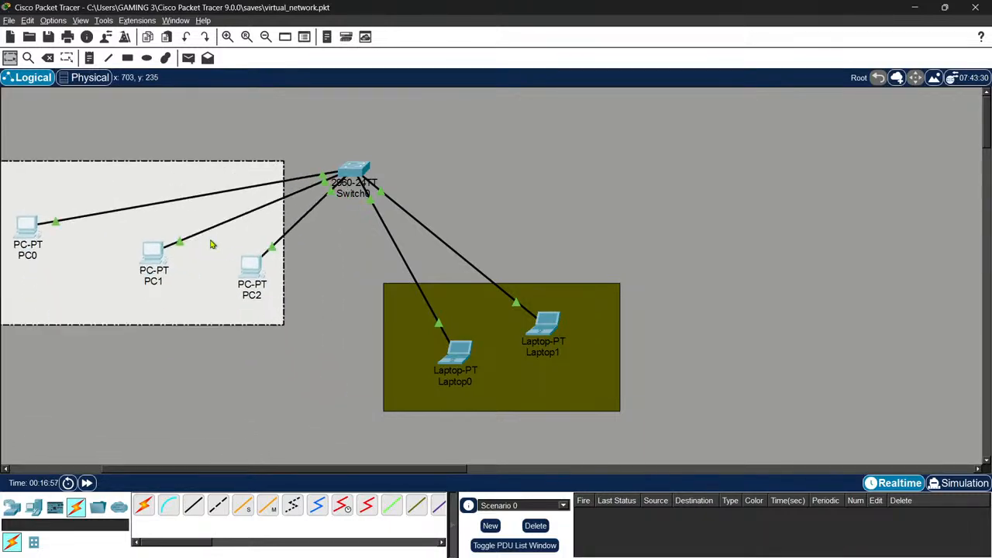
pyautogui.click(165, 151)
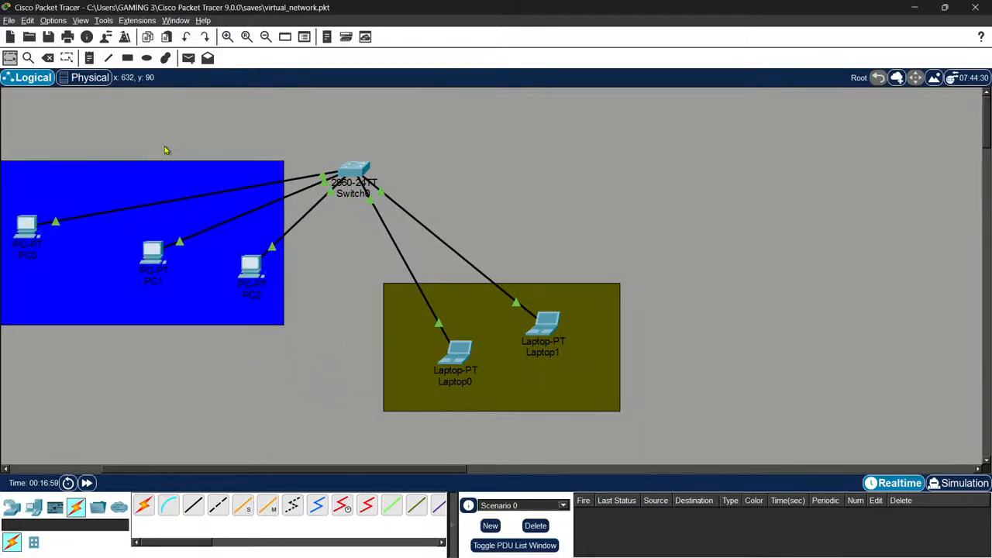
# Shift PC0, PC1 and PC2 to the left into an evenly spaced row inside the blue rectangle
pyautogui.moveTo(15, 235); pyautogui.dragTo(3, 262)
pyautogui.moveTo(152, 265); pyautogui.dragTo(104, 272)
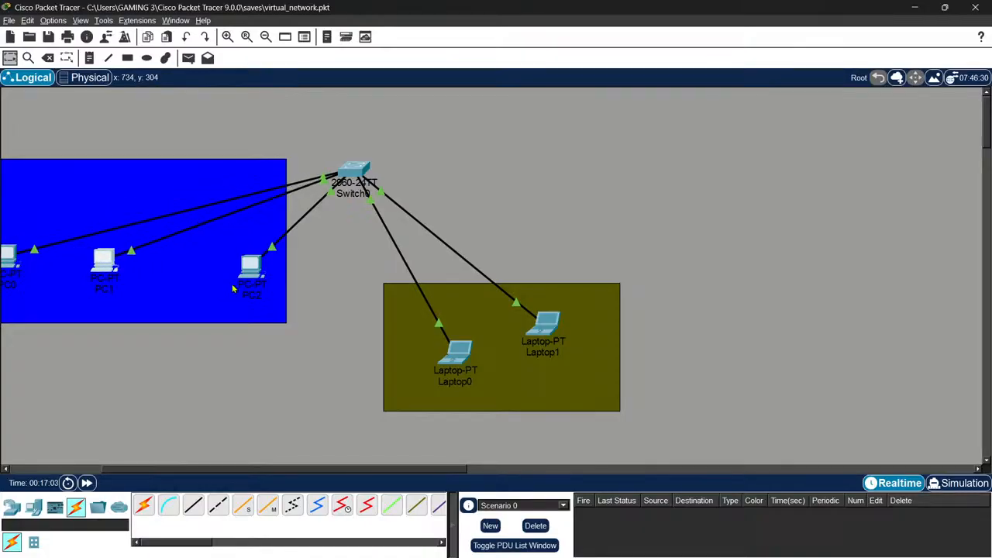
pyautogui.moveTo(256, 265); pyautogui.dragTo(206, 267)
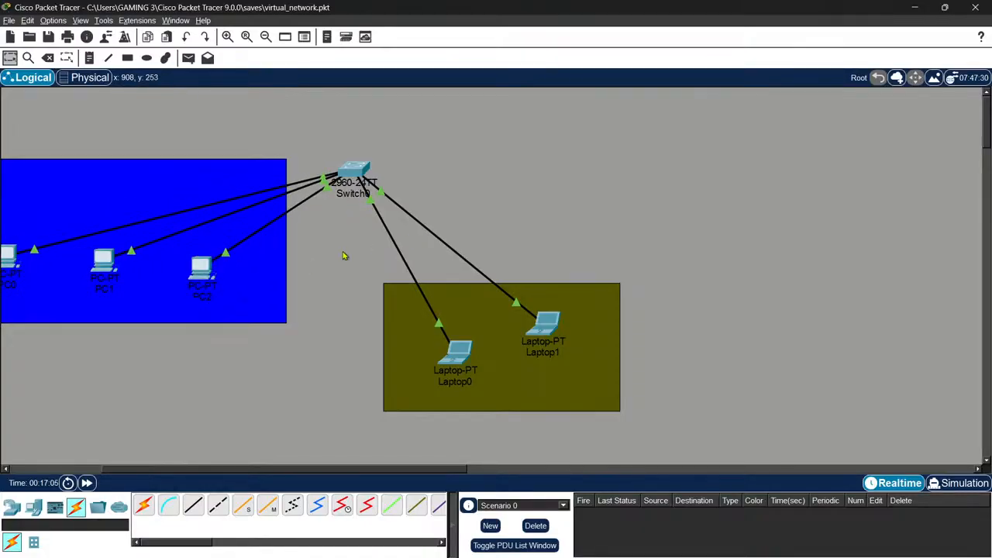
# Move both laptops and their olive rectangle up and right beside the switch, and lower Laptop1 roughly level with Laptop0
pyautogui.moveTo(343, 252); pyautogui.dragTo(647, 423)
pyautogui.moveTo(586, 387); pyautogui.dragTo(655, 281)
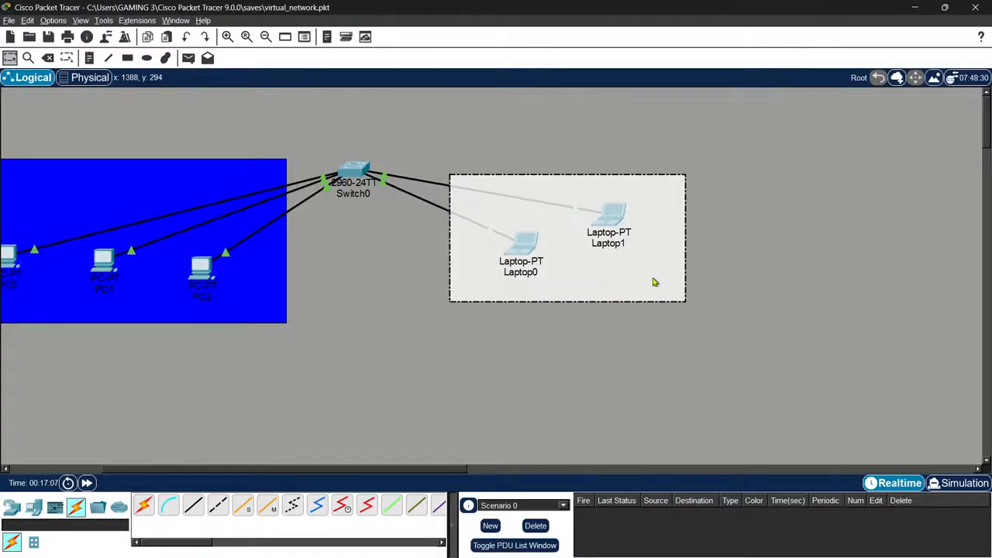
pyautogui.click(695, 246)
pyautogui.moveTo(523, 246); pyautogui.dragTo(522, 244)
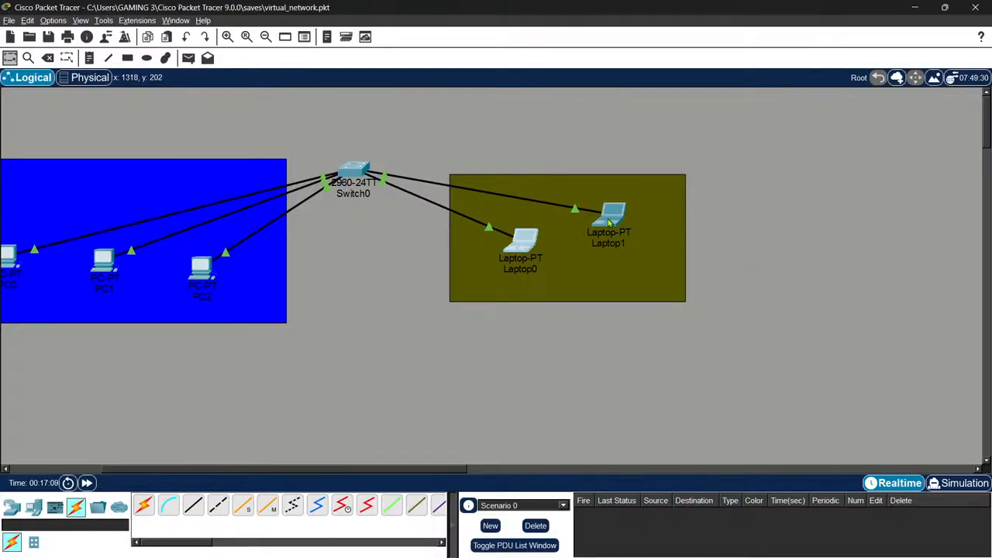
pyautogui.moveTo(609, 222); pyautogui.dragTo(613, 258)
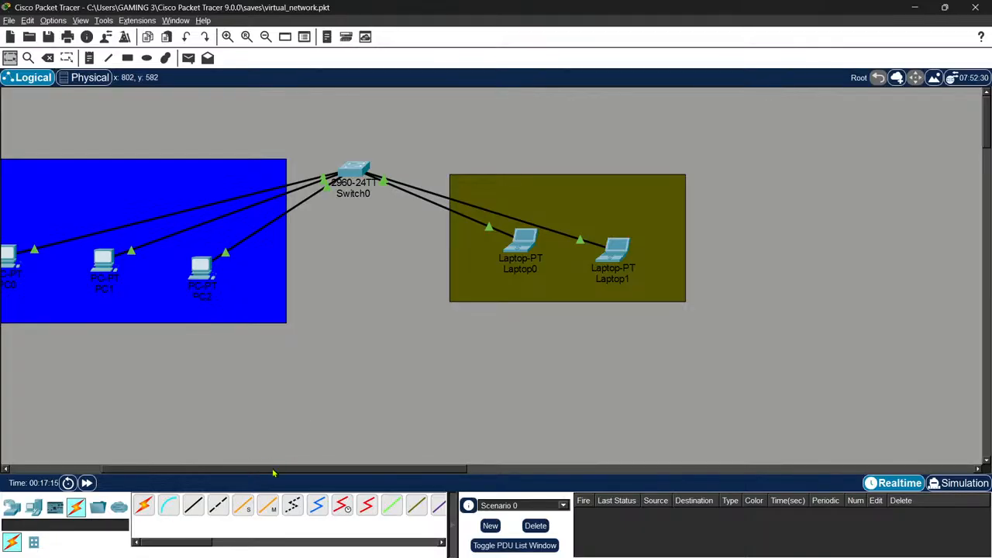
# Shift the blue rectangle left and slightly down around the PCs, and lower the olive rectangle to centre it around the laptops
pyautogui.moveTo(275, 468); pyautogui.dragTo(242, 469)
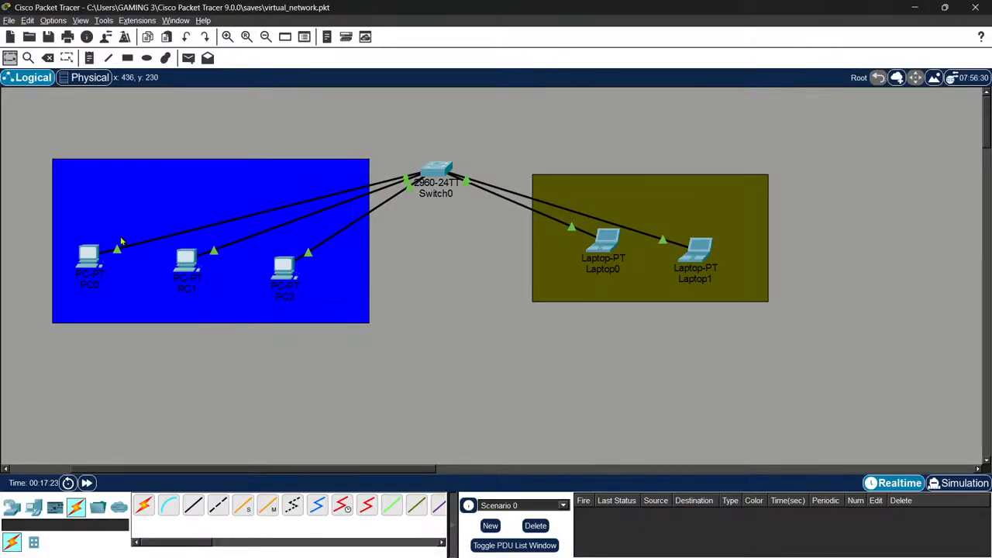
pyautogui.moveTo(72, 223)
pyautogui.mouseDown()
pyautogui.moveTo(224, 288)
pyautogui.moveTo(44, 227)
pyautogui.moveTo(54, 231)
pyautogui.mouseUp()
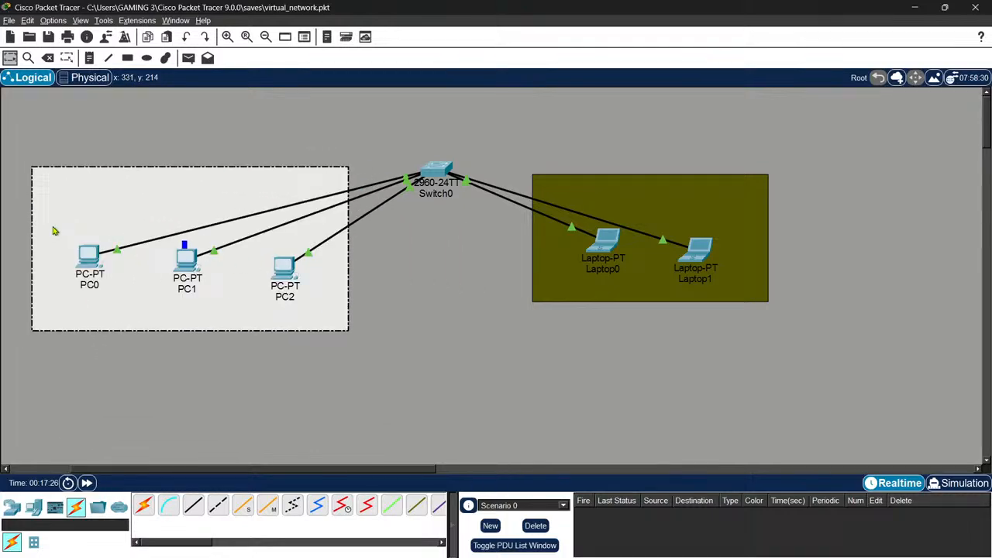
pyautogui.click(276, 142)
pyautogui.moveTo(664, 198)
pyautogui.mouseDown()
pyautogui.moveTo(885, 197)
pyautogui.moveTo(866, 235)
pyautogui.moveTo(674, 214)
pyautogui.moveTo(658, 202)
pyautogui.moveTo(662, 211)
pyautogui.mouseUp()
pyautogui.click(793, 182)
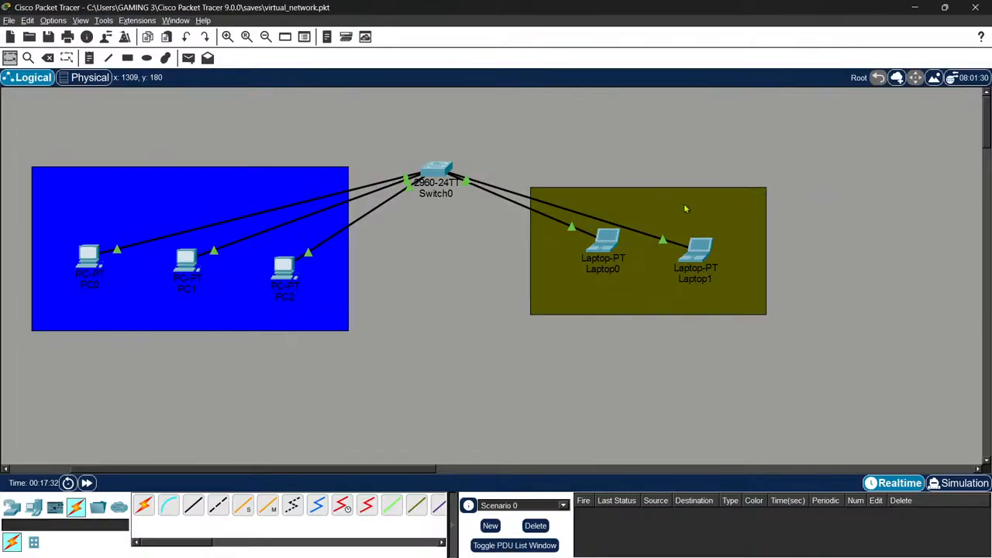
# Nudge Laptop0 slightly to the left inside the olive rectangle
pyautogui.moveTo(605, 241)
pyautogui.mouseDown()
pyautogui.moveTo(601, 257)
pyautogui.moveTo(603, 241)
pyautogui.mouseUp()
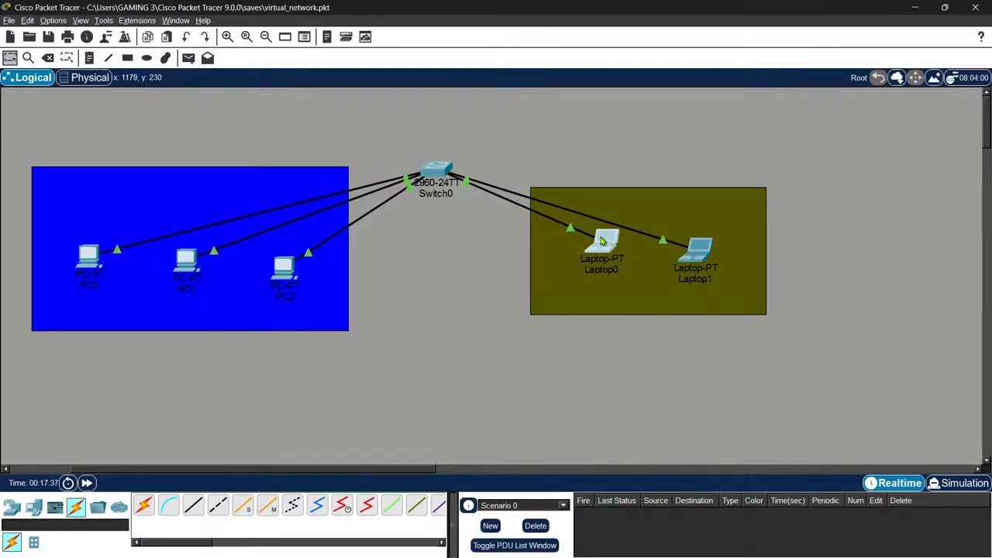
pyautogui.click(794, 225)
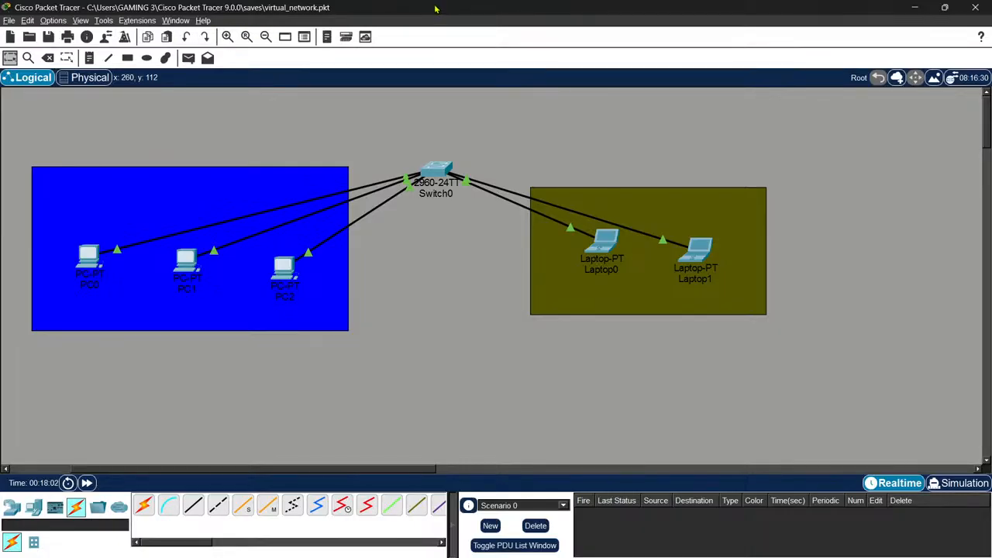
# Open the command-line interface of Switch0
pyautogui.click(88, 255)
pyautogui.click(773, 80)
pyautogui.click(454, 166)
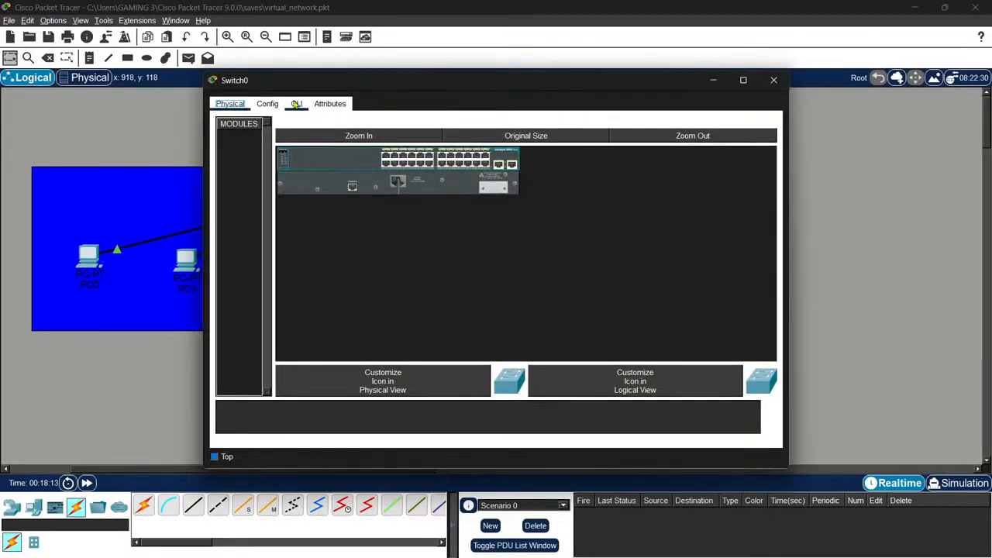
pyautogui.click(330, 103)
pyautogui.click(296, 103)
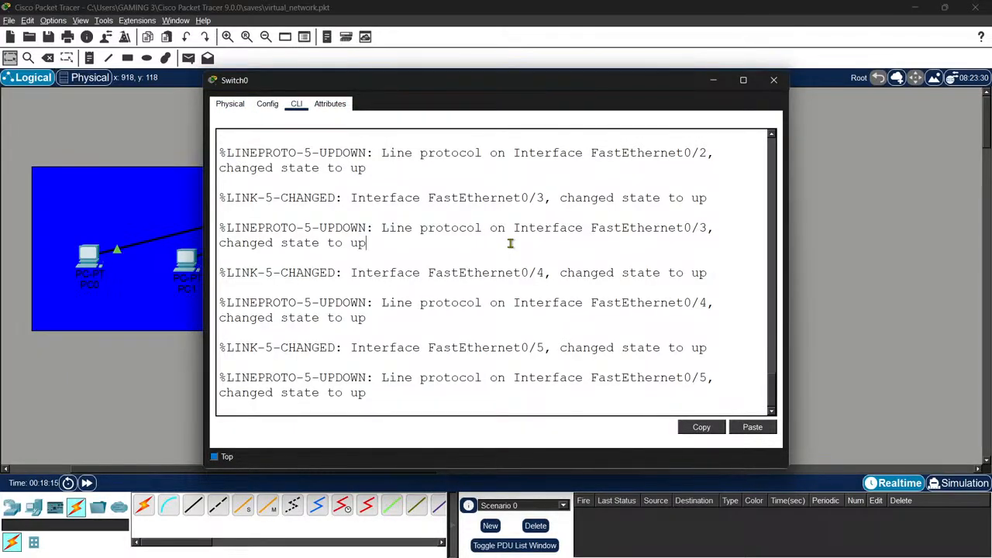
# Enter privileged mode with en and global configuration mode with conf t on Switch0
pyautogui.press('Return')
pyautogui.press('Return')
pyautogui.press('Return')
pyautogui.press('Return')
pyautogui.write('o')
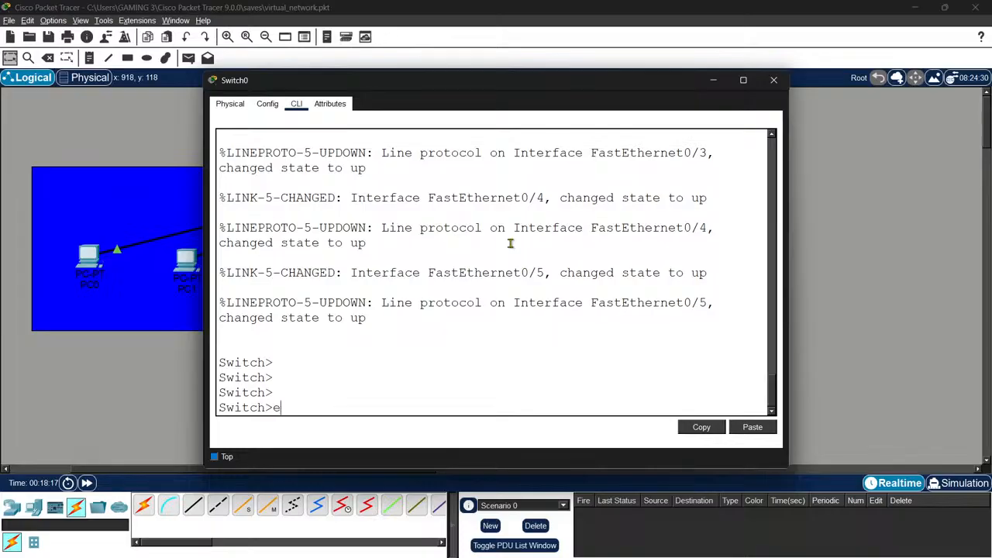
pyautogui.write('n')
pyautogui.press('Return')
pyautogui.write('co')
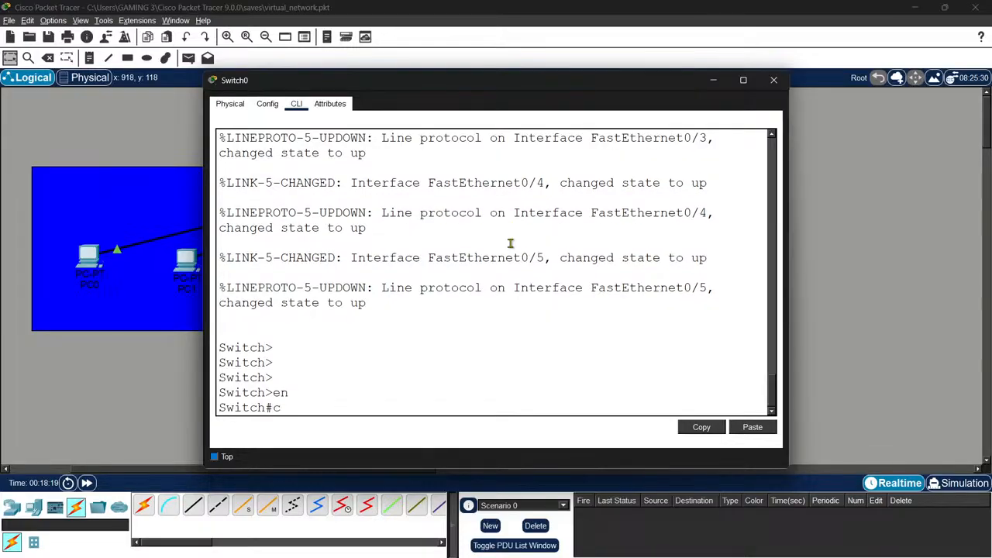
pyautogui.press('BackSpace')
pyautogui.write('conf t')
pyautogui.press('Return')
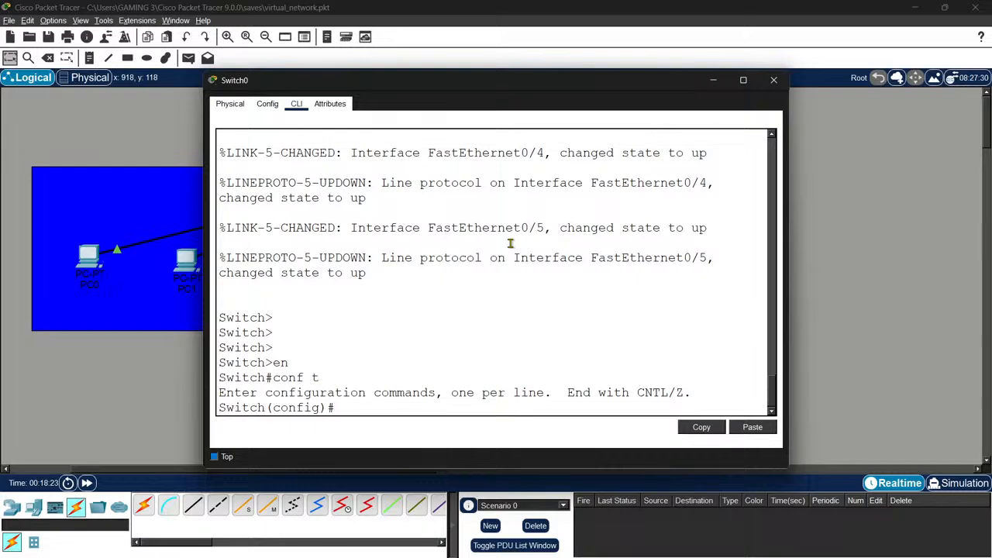
pyautogui.press('Return')
pyautogui.press('Return')
pyautogui.press('Return')
pyautogui.hotkey('alt', 'F4')
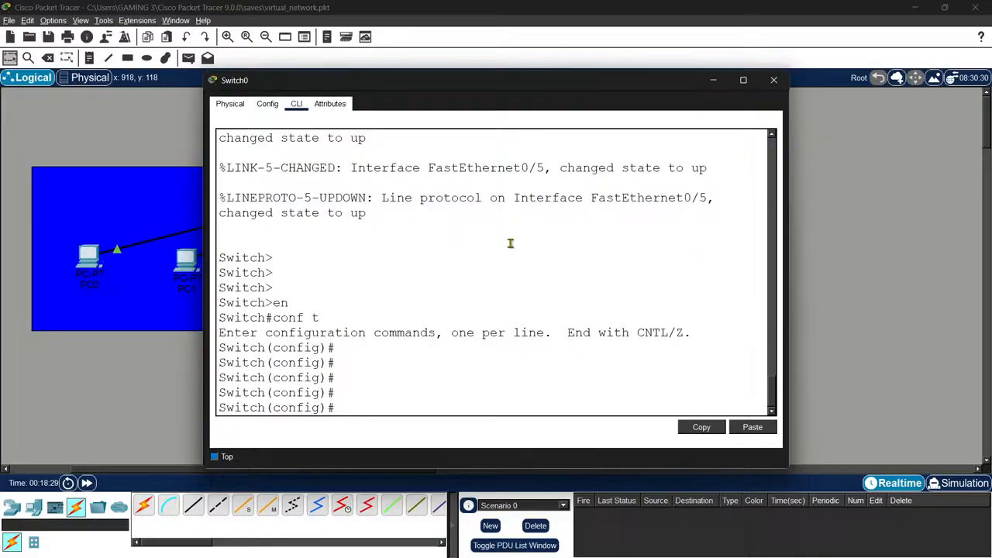
# Create VLAN 3 on Switch0, name it laptop, and exit back to global configuration mode
pyautogui.write('vlan 3')
pyautogui.press('Return')
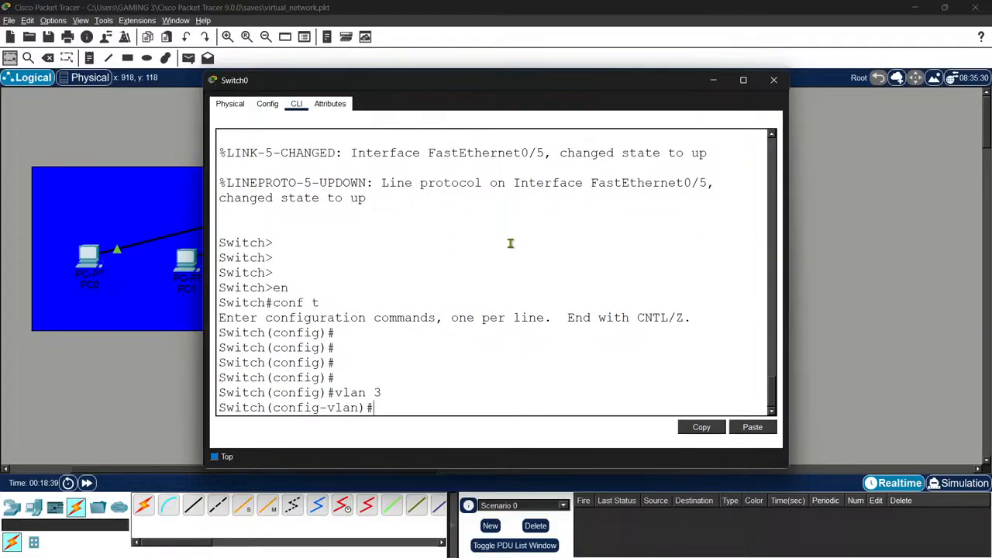
pyautogui.write('name laptop')
pyautogui.press('Return')
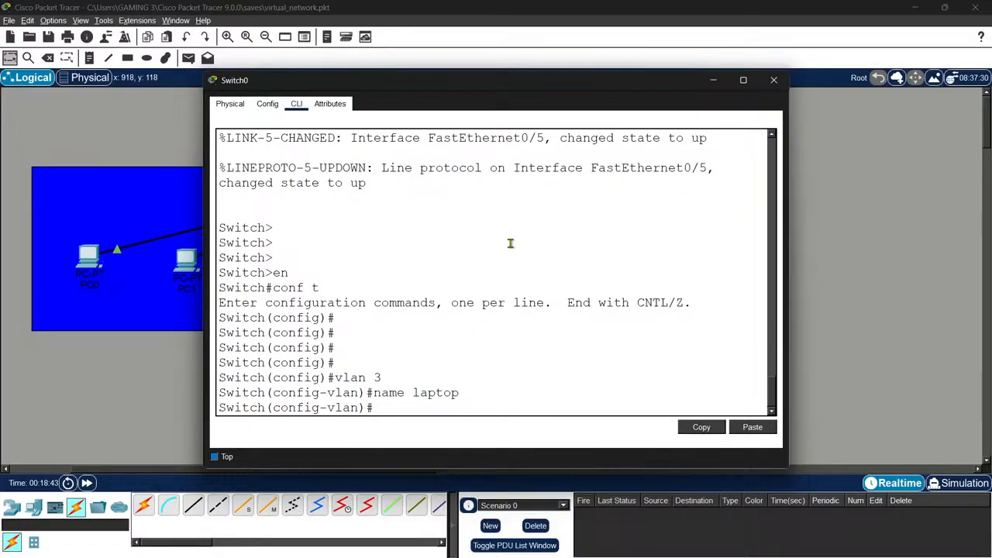
pyautogui.write('ex')
pyautogui.press('Return')
# Create VLAN 2 on Switch0, name it pc, and exit back to global configuration mode
pyautogui.write('vla')
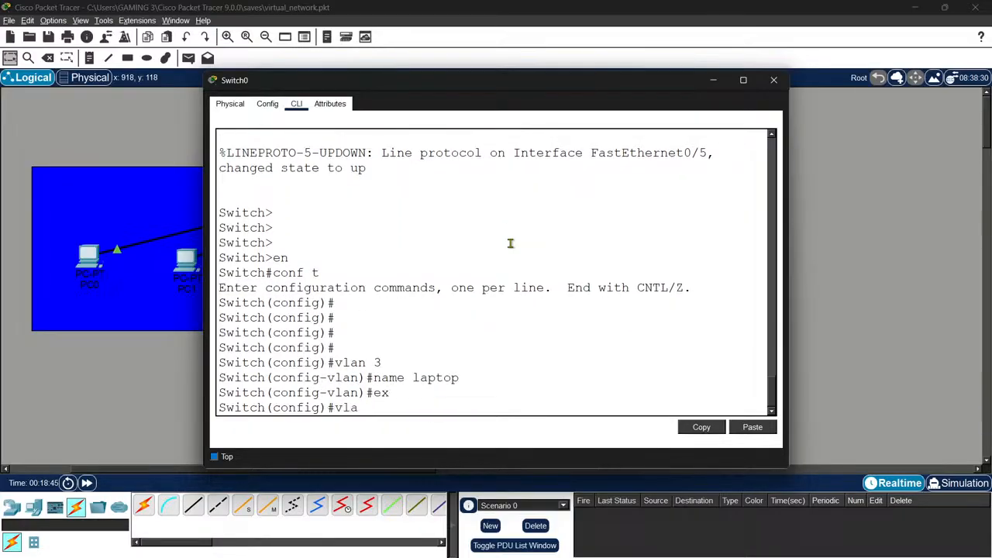
pyautogui.write('n 2')
pyautogui.press('Return')
pyautogui.write('na')
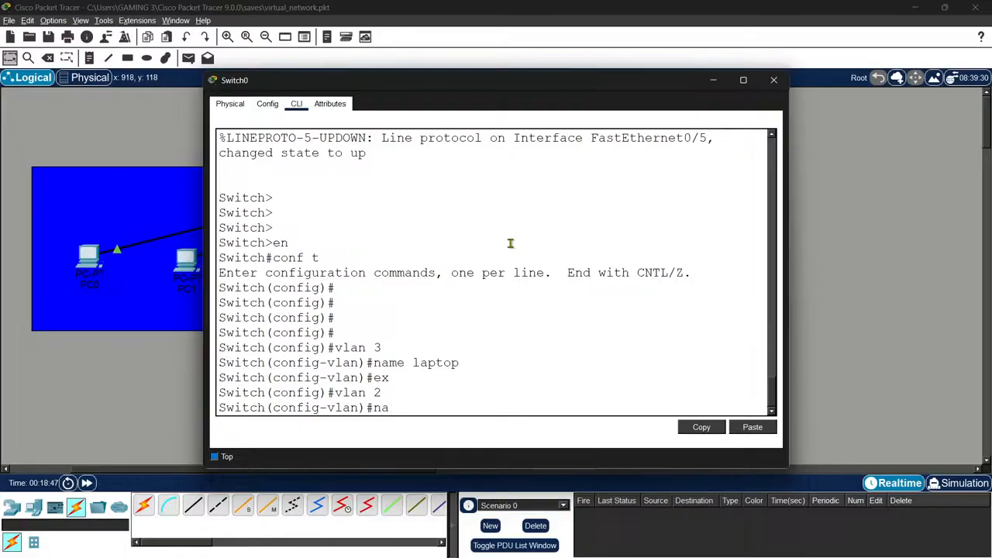
pyautogui.write('me pc')
pyautogui.press('Return')
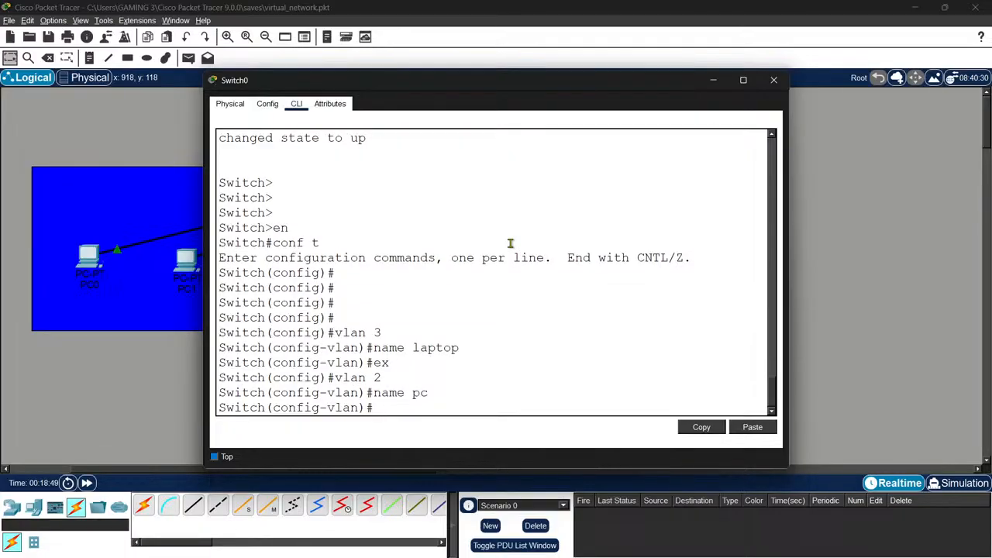
pyautogui.write('ex')
pyautogui.press('Return')
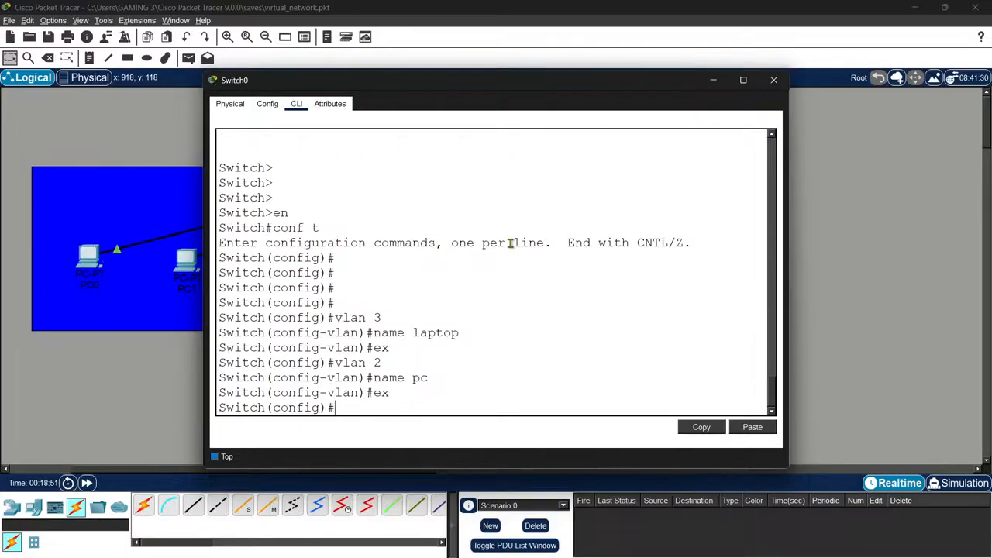
# Close the switch's window to look over the whole topology, and reopen the command line of Switch0
pyautogui.press('Escape')
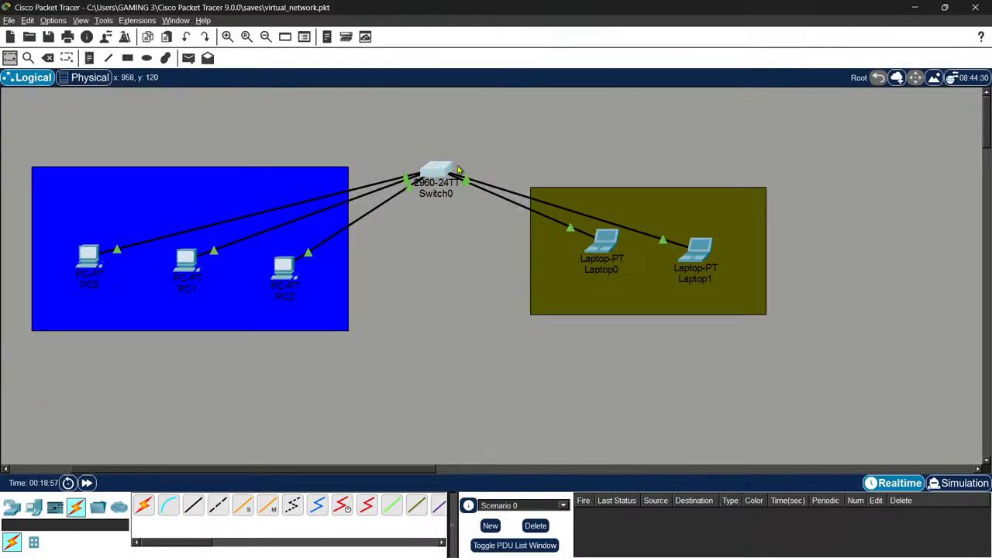
pyautogui.scroll(-1, 436, 175)
pyautogui.scroll(-1, 316, 168)
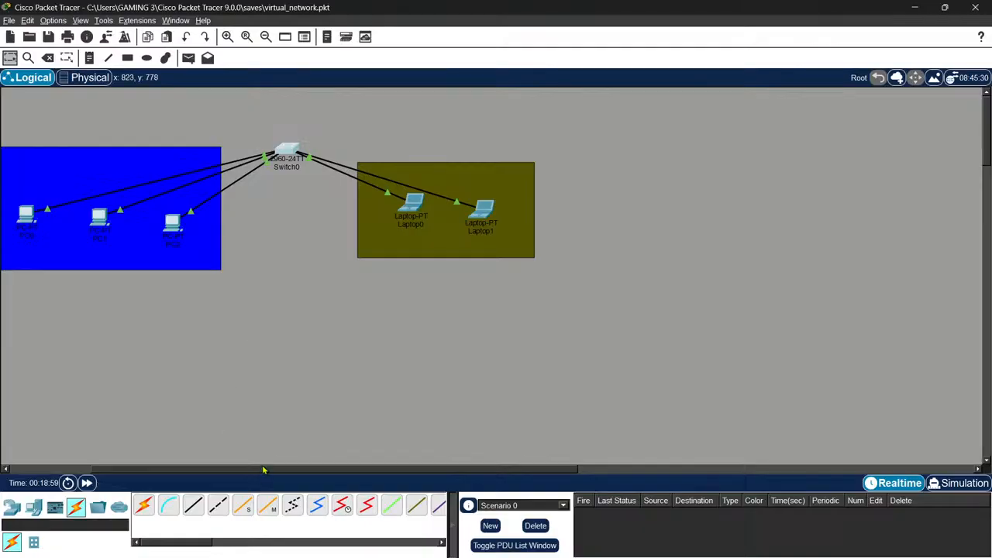
pyautogui.moveTo(265, 470); pyautogui.dragTo(226, 468)
pyautogui.moveTo(371, 149)
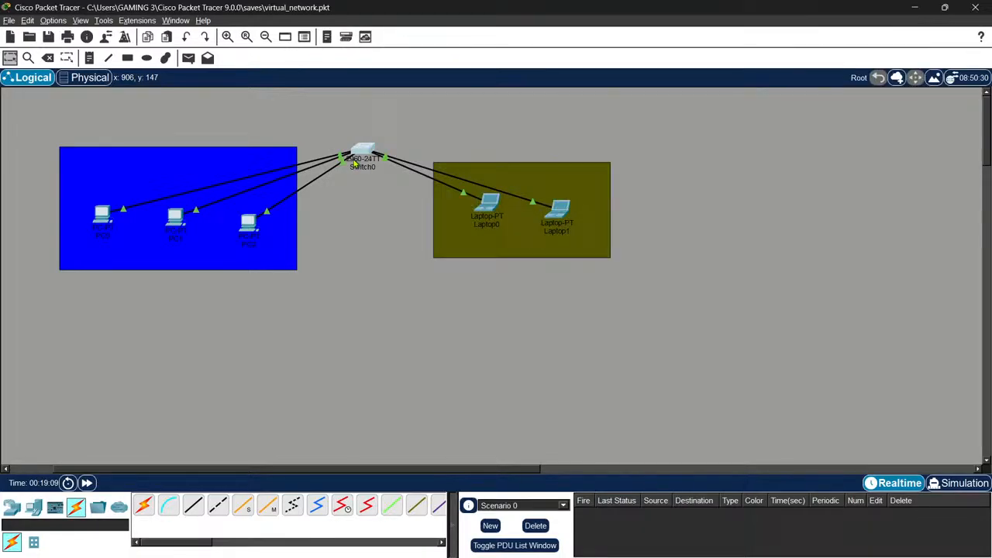
pyautogui.click(361, 152)
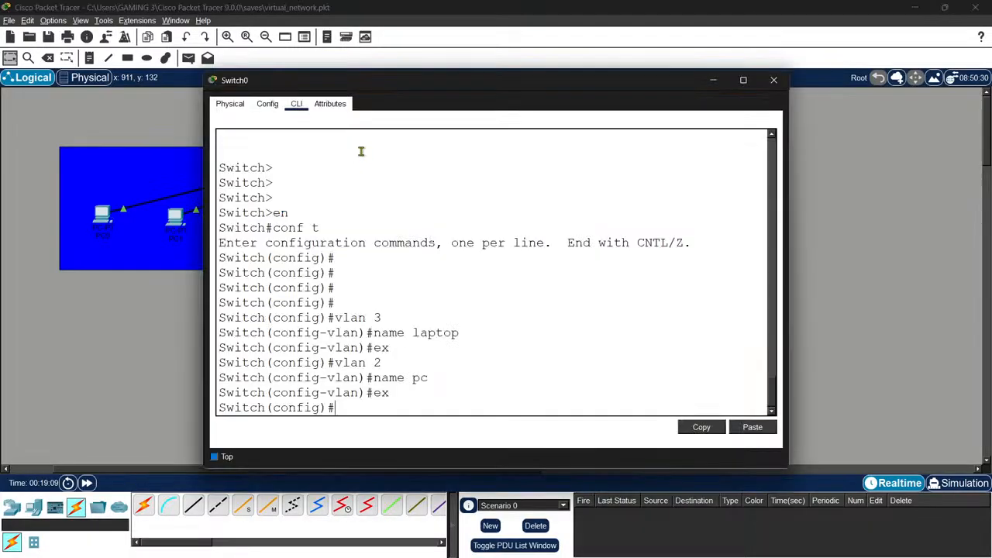
# Re-enter the VLAN 2 configuration and exit back to global configuration mode
pyautogui.write('ex')
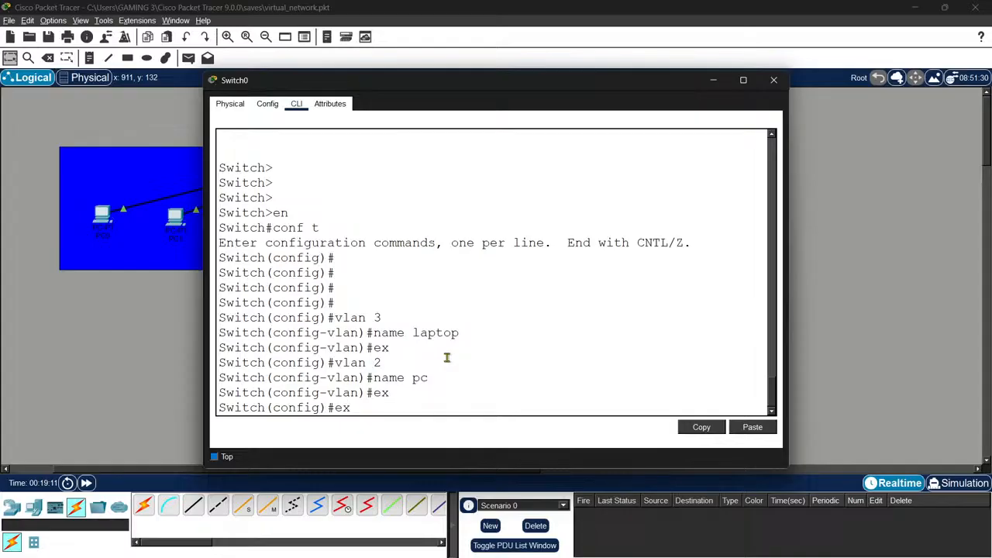
pyautogui.press('Up')
pyautogui.press('Up')
pyautogui.press('Up')
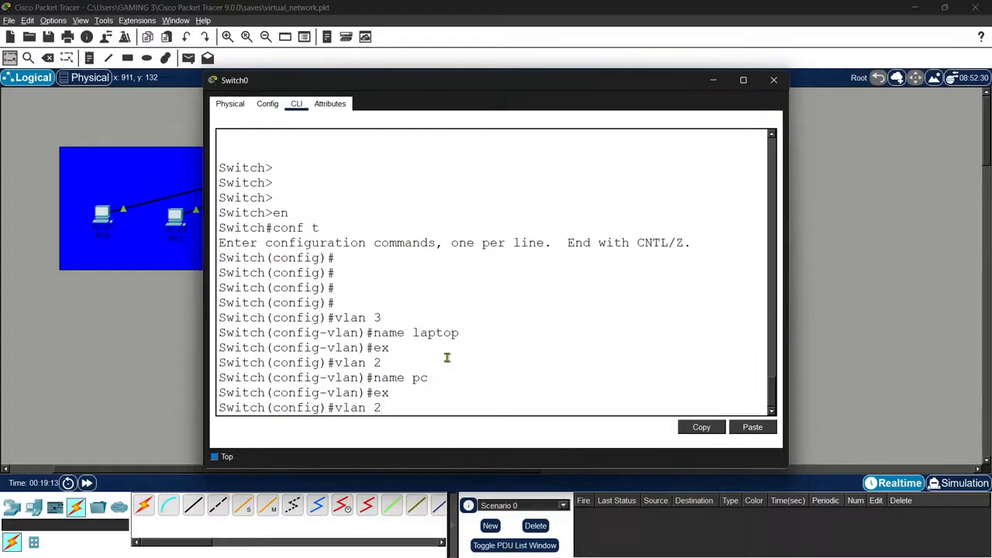
pyautogui.press('Return')
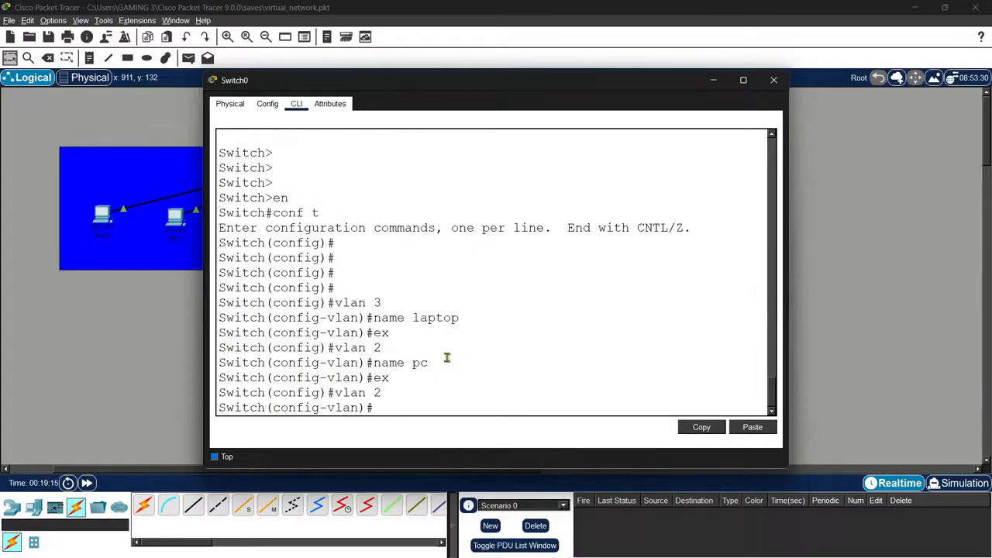
pyautogui.press('Up')
pyautogui.press('Up')
pyautogui.press('Return')
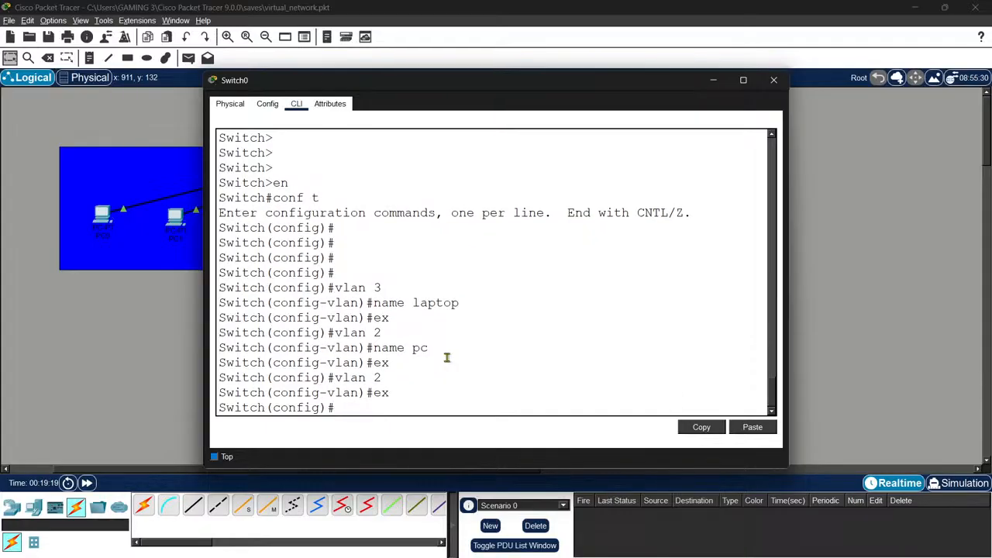
# Enter interface configuration mode for switch port f0/1
pyautogui.write('int f')
pyautogui.press('BackSpace')
pyautogui.write('0/1')
pyautogui.press('Return')
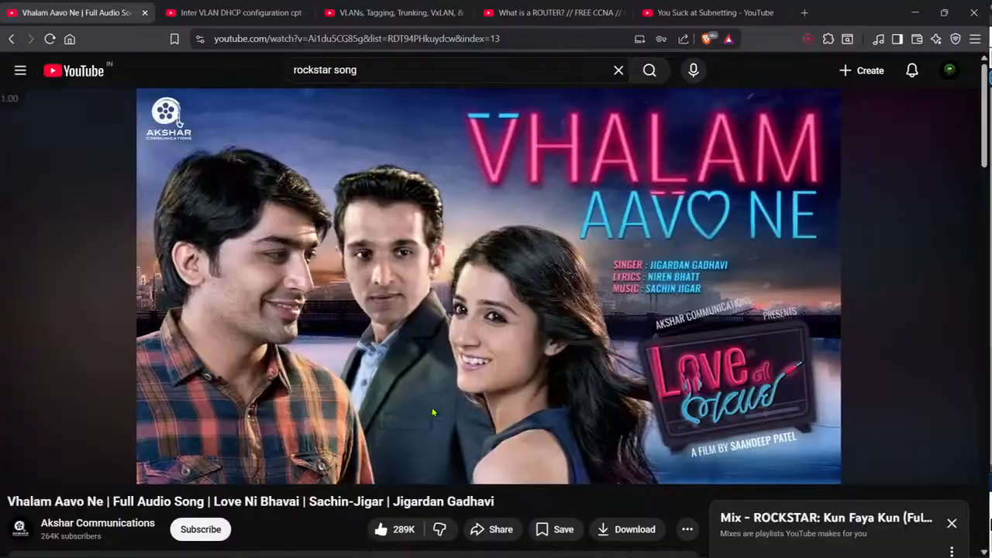
# Switch to ChatGPT in the Brave browser and open the "CPT Practice for Networking" chat in a new tab
pyautogui.press('ctrl+super+Right')
pyautogui.hotkey('alt', 'Tab')
pyautogui.hotkey('alt', 'Tab')
pyautogui.hotkey('alt', 'Tab')
pyautogui.hotkey('alt', 'shift', 'Tab')
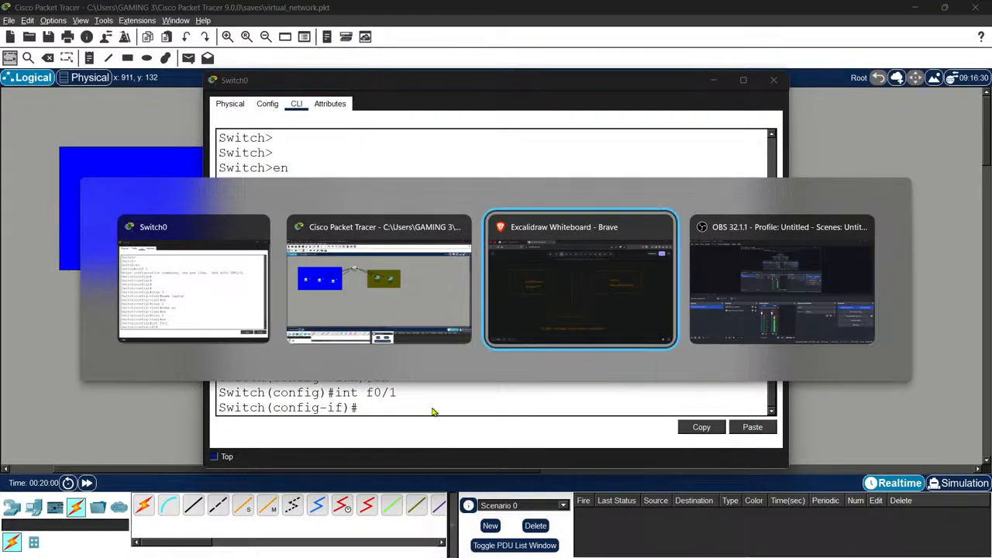
pyautogui.hotkey('alt', 'shift', 'Tab')
pyautogui.hotkey('alt', 'shift', 'Tab')
pyautogui.hotkey('alt', 'shift', 'Tab')
pyautogui.hotkey('alt', 'shift', 'Tab')
pyautogui.click(93, 8)
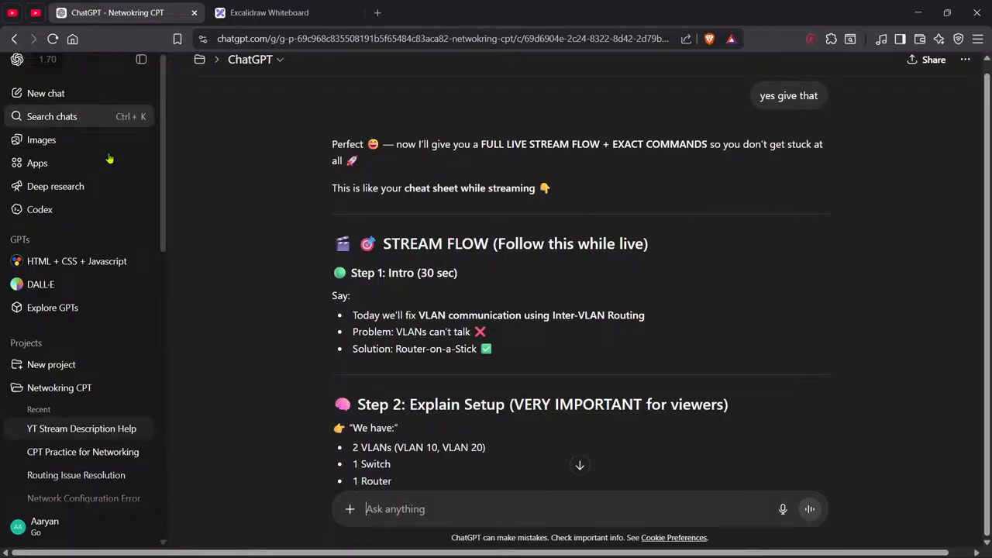
pyautogui.middleClick(81, 459)
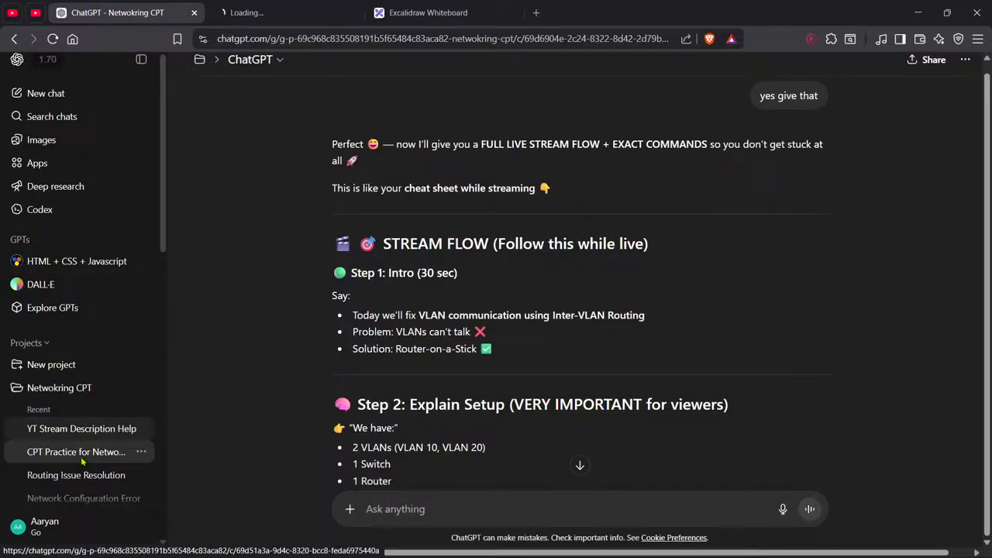
pyautogui.click(282, 13)
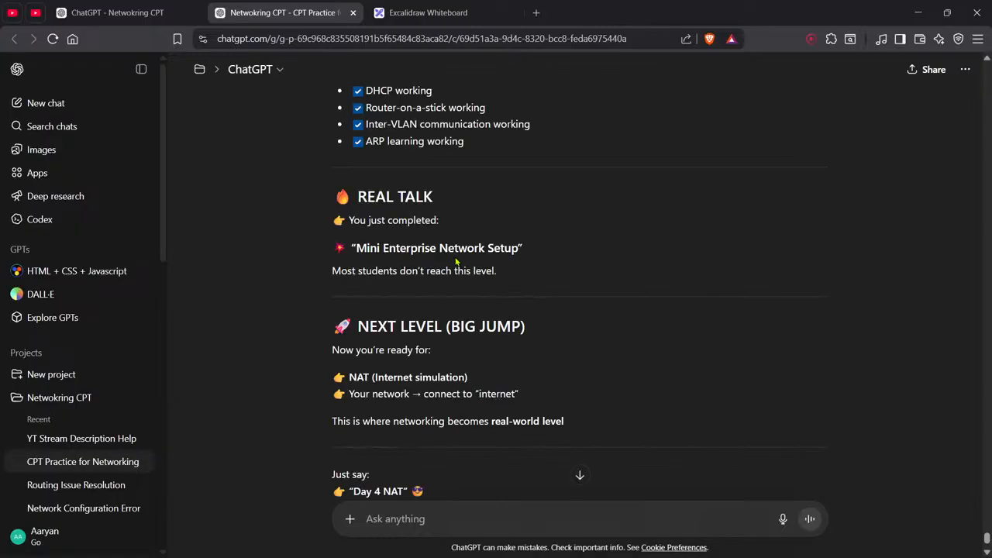
# Look back through the CPT Practice chat and read the answers about inter-VLAN communication between the PC and laptop VLANs
pyautogui.scroll(20, 554, 246)
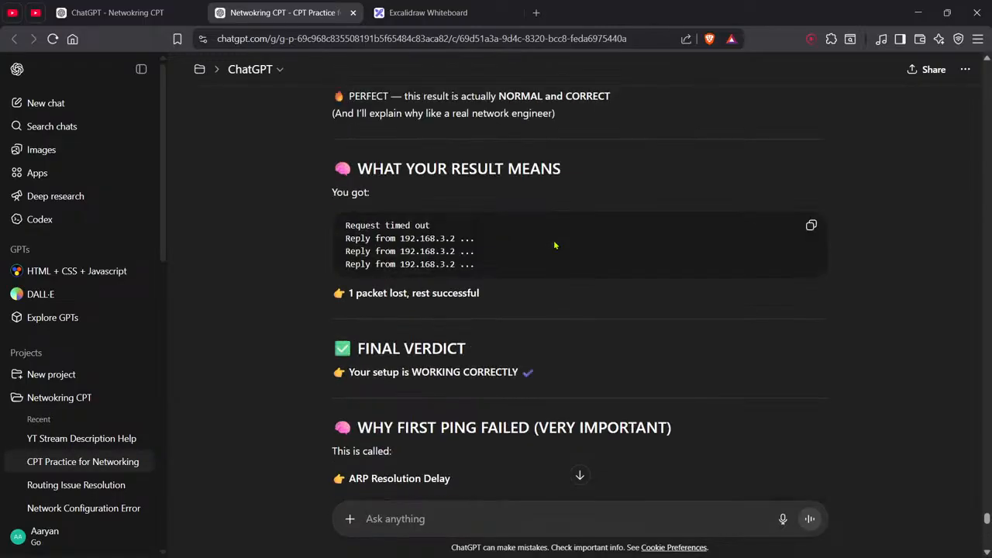
pyautogui.scroll(20, 554, 245)
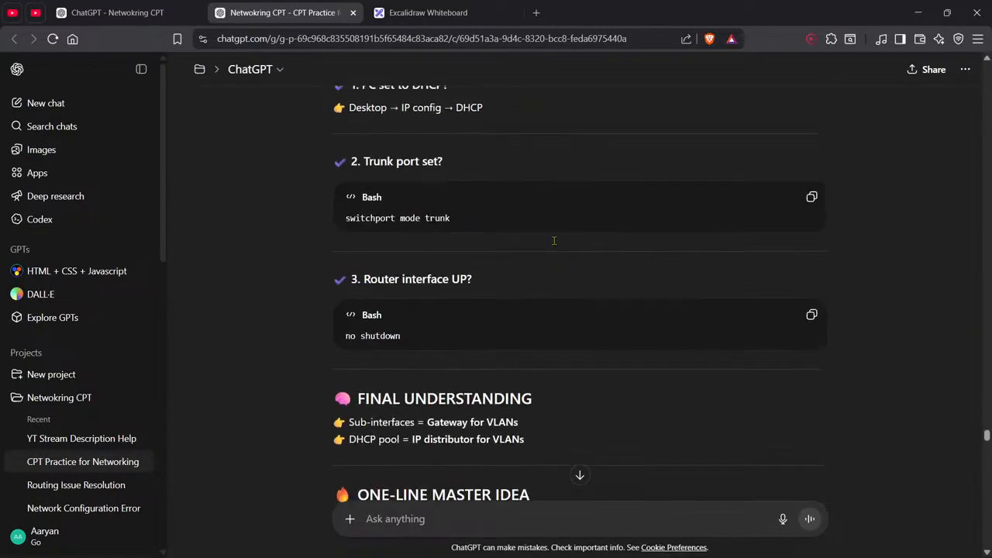
pyautogui.scroll(20, 554, 241)
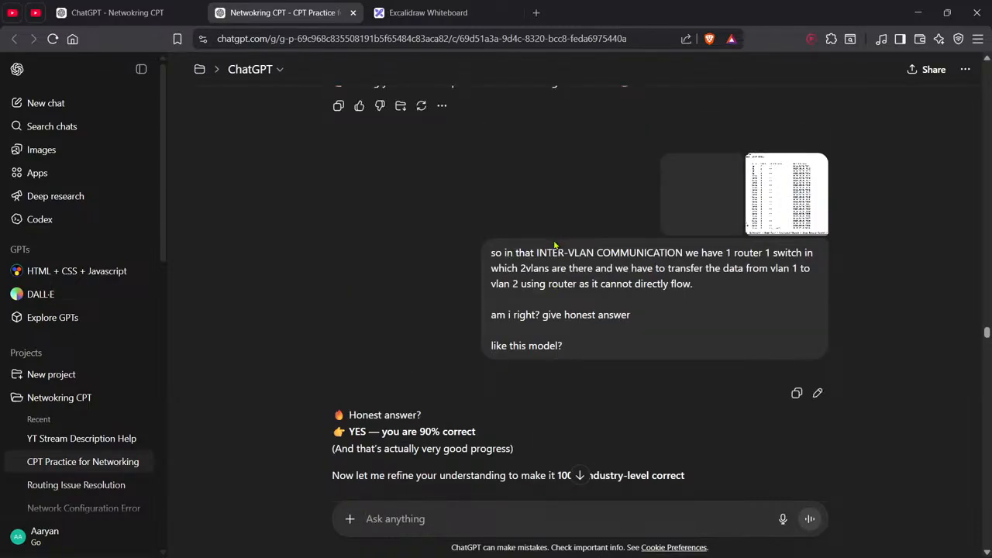
pyautogui.scroll(-4, 554, 245)
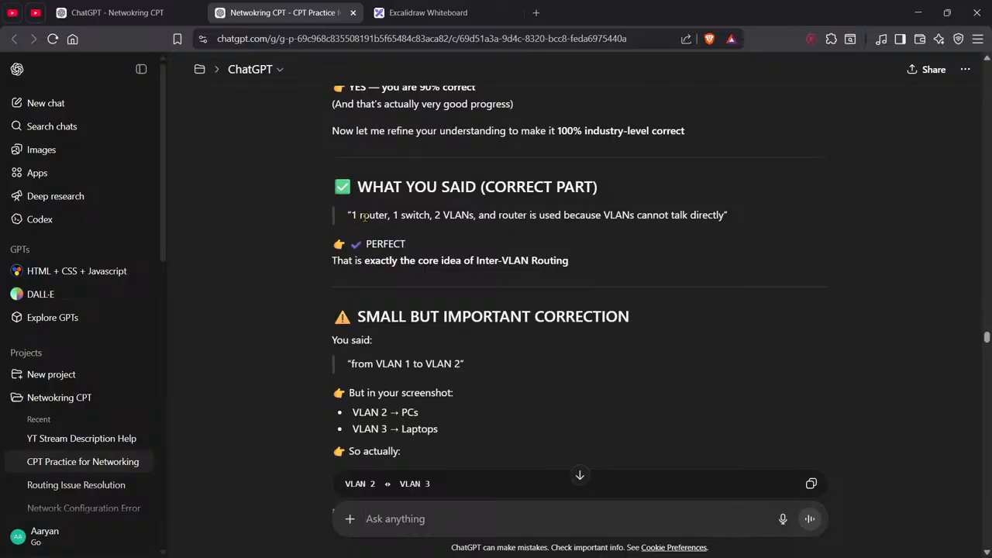
pyautogui.moveTo(362, 217); pyautogui.dragTo(470, 216)
pyautogui.click(468, 215)
pyautogui.scroll(-4, 468, 215)
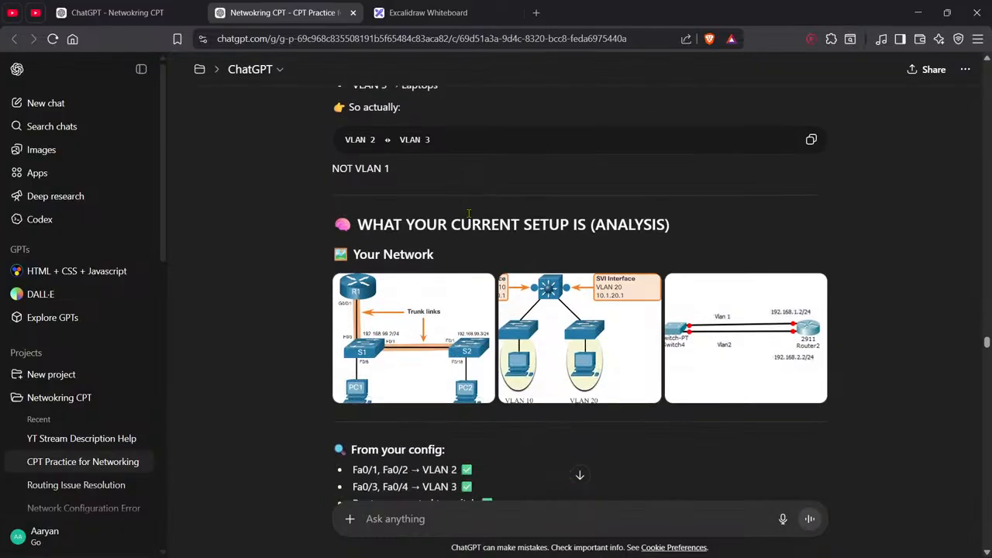
pyautogui.scroll(-6, 468, 215)
pyautogui.scroll(12, 469, 218)
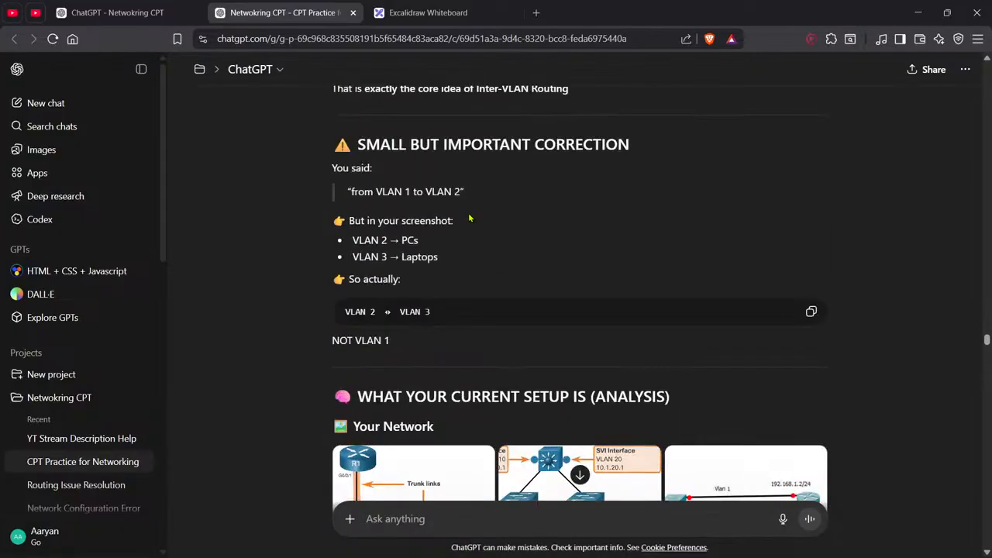
pyautogui.scroll(-5, 469, 214)
pyautogui.scroll(-4, 469, 213)
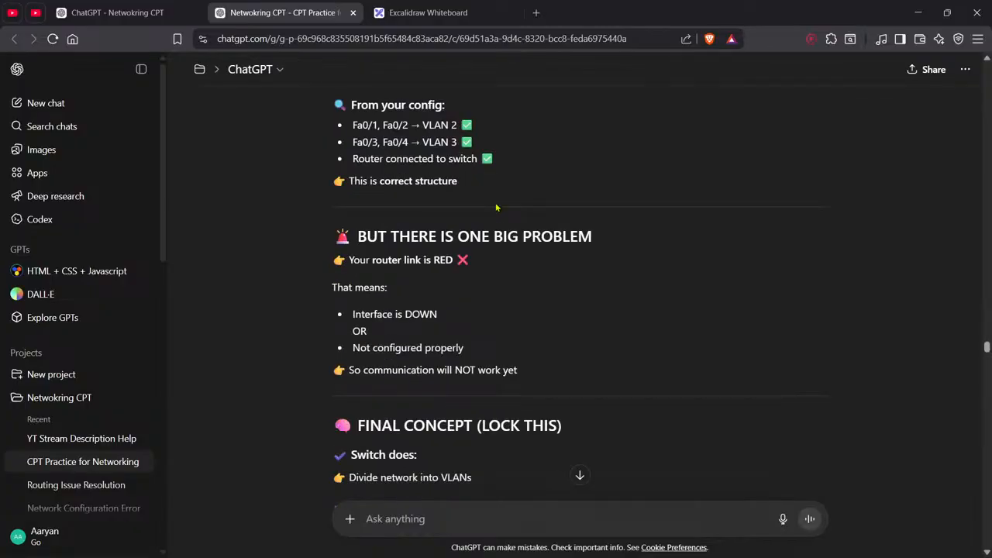
pyautogui.scroll(8, 497, 207)
pyautogui.scroll(-15, 496, 207)
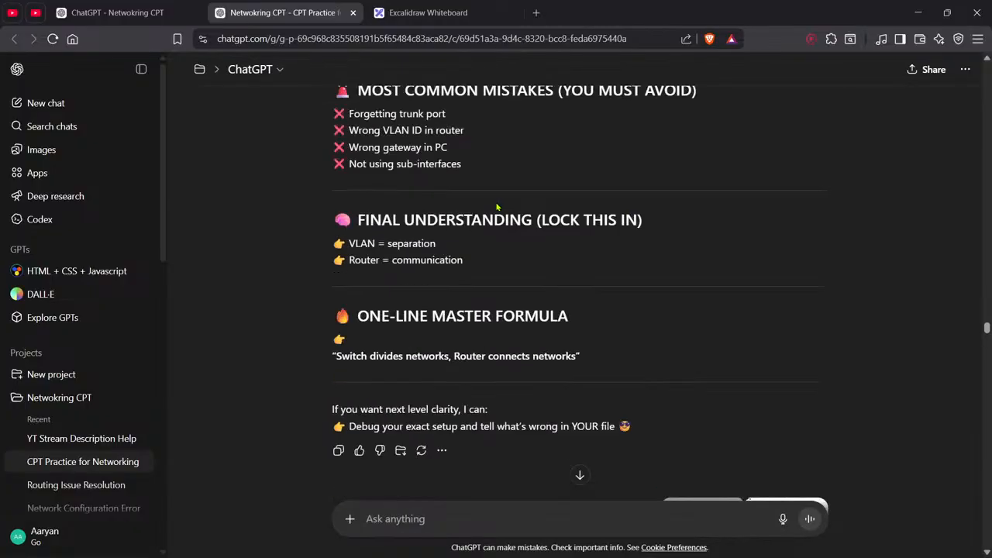
pyautogui.scroll(2, 497, 207)
pyautogui.scroll(-4, 497, 206)
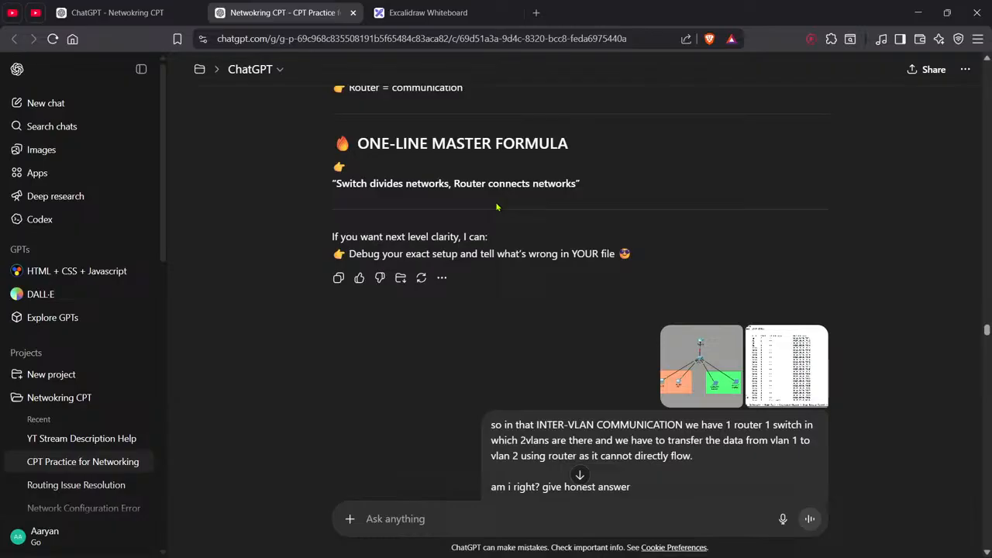
# Find the earlier step-by-step answer in the chat that gives the commands for creating VLANs and assigning ports
pyautogui.scroll(10, 497, 207)
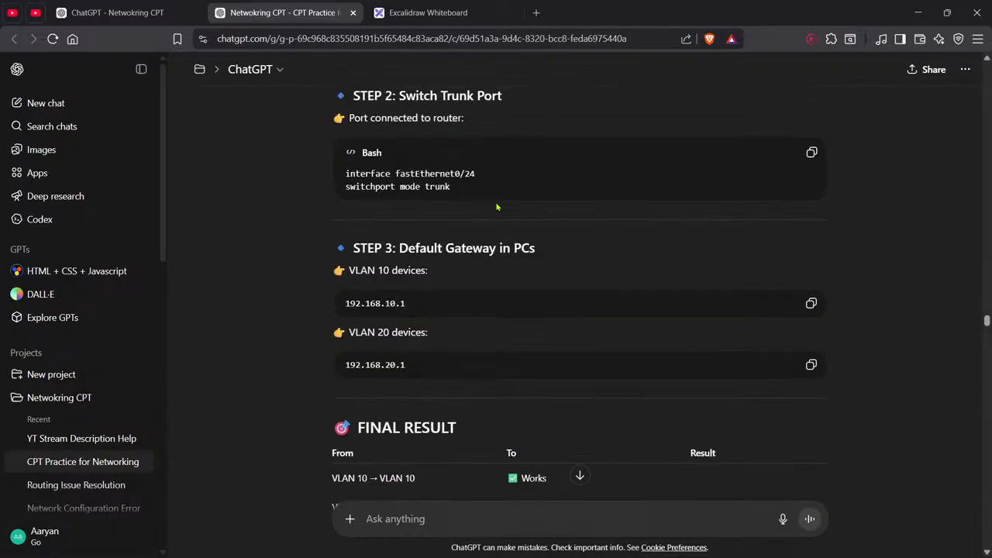
pyautogui.scroll(4, 497, 207)
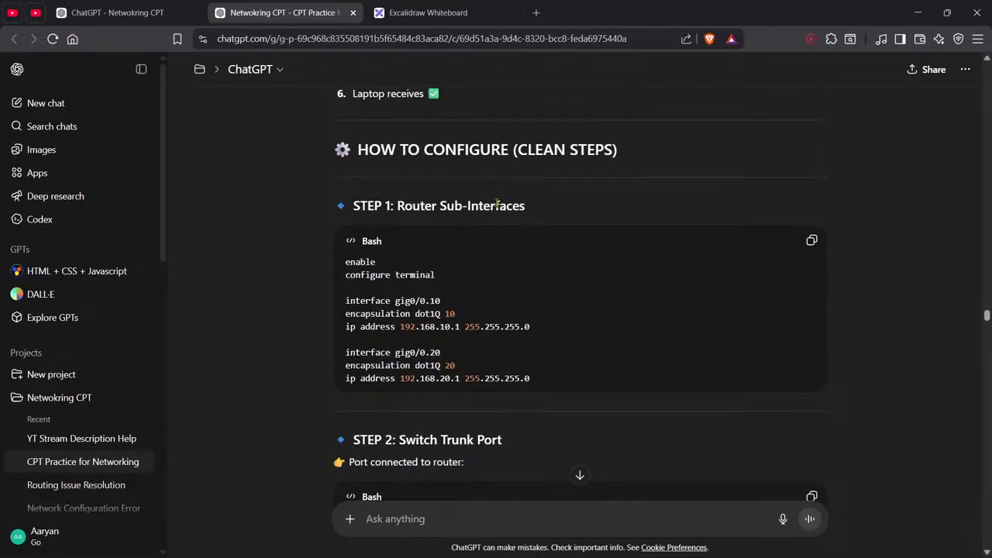
pyautogui.scroll(8, 537, 201)
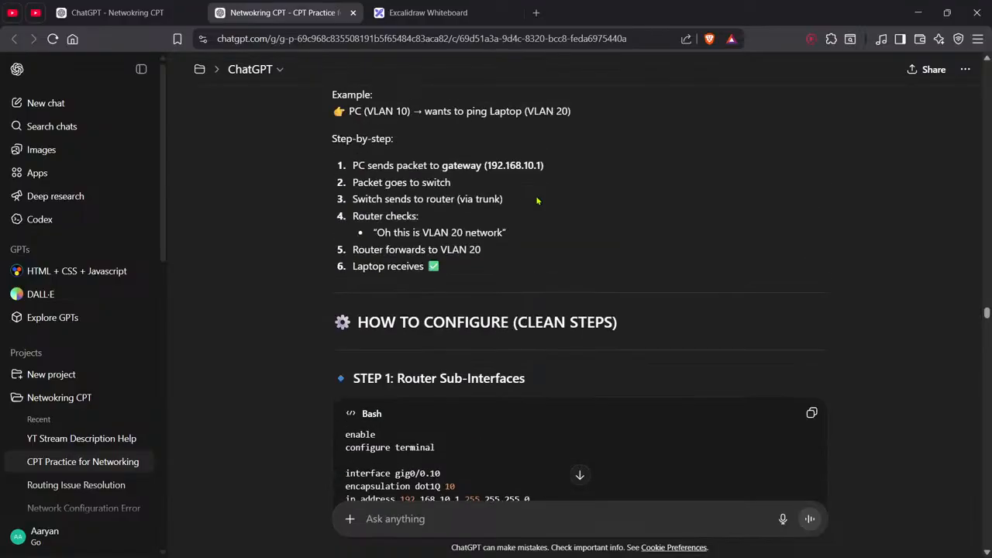
pyautogui.scroll(10, 537, 201)
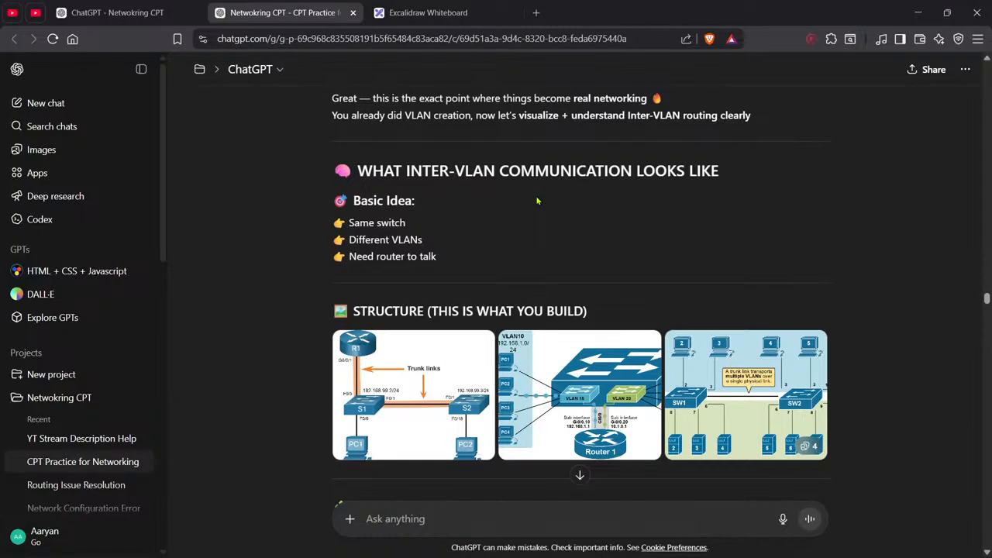
pyautogui.scroll(4, 537, 200)
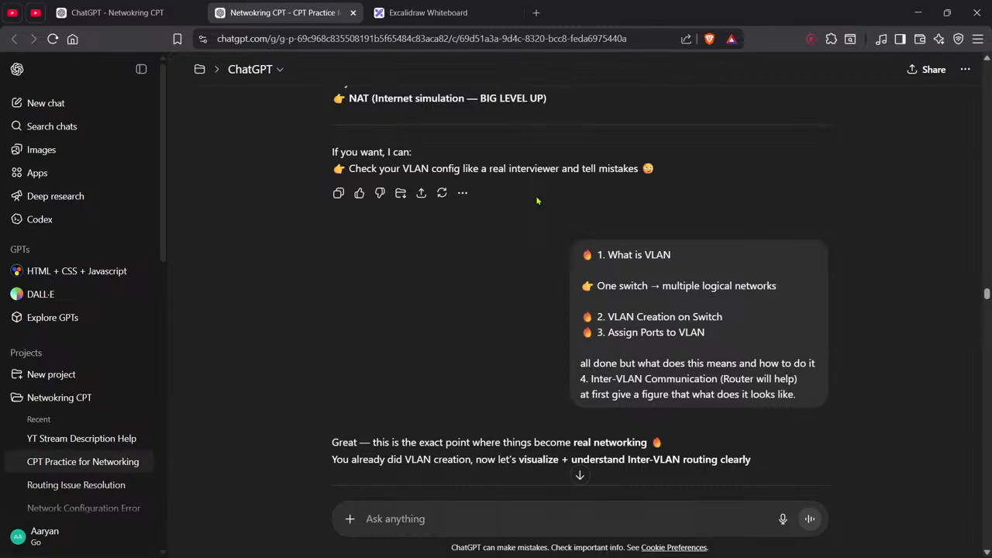
pyautogui.scroll(10, 537, 200)
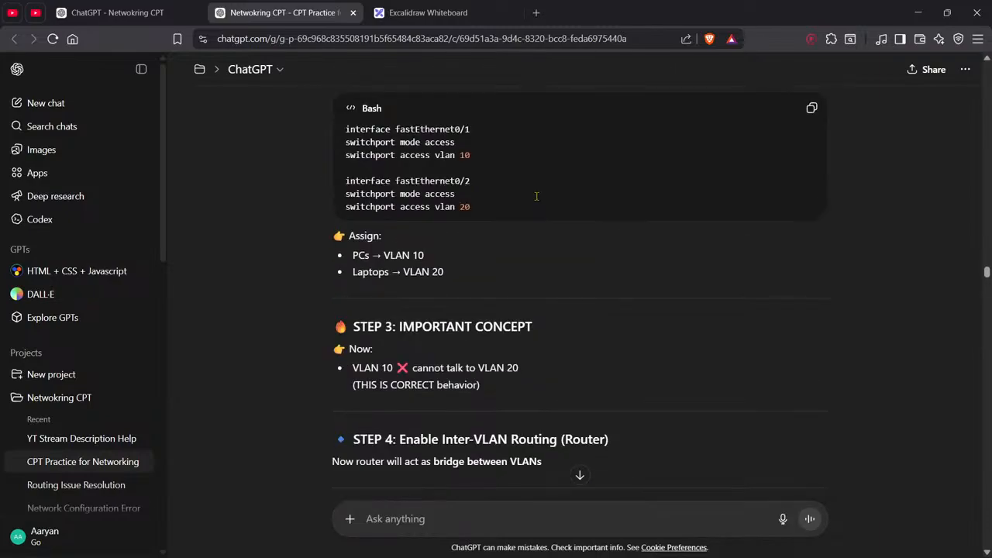
pyautogui.scroll(4, 536, 196)
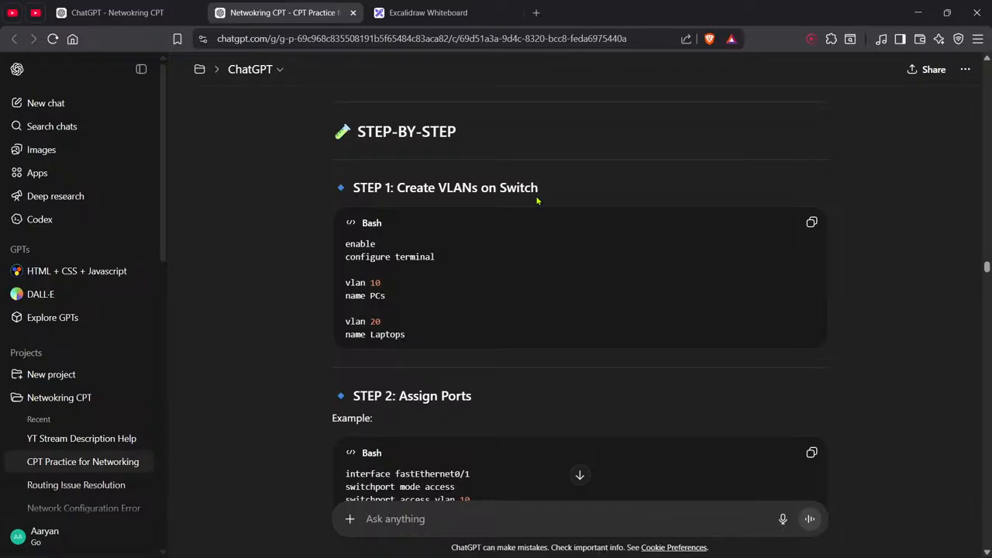
pyautogui.scroll(-3, 537, 201)
# Return to Switch0's command line and begin a switchport command for interface f0/1
pyautogui.hotkey('alt', 'Tab')
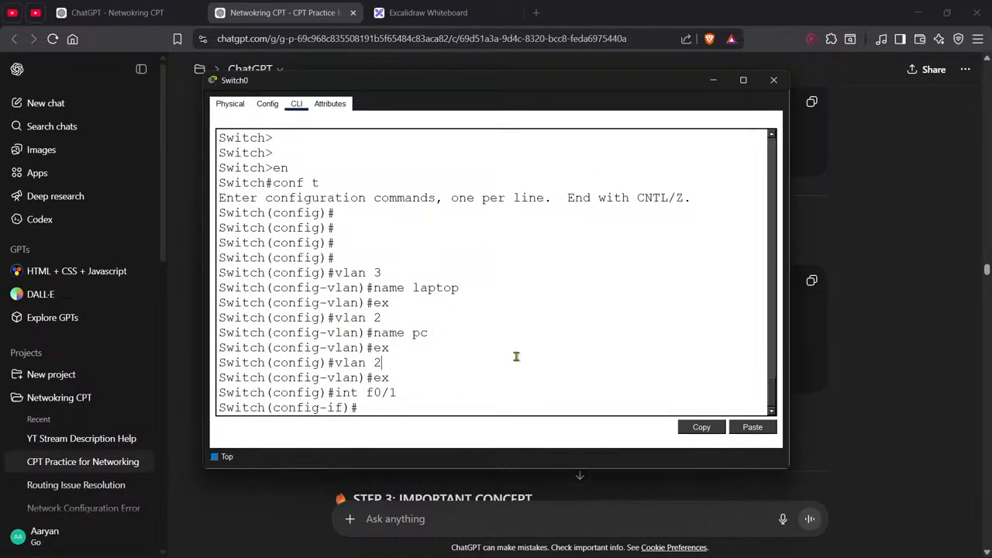
pyautogui.write('switchmode')
pyautogui.hotkey('alt', 'Tab')
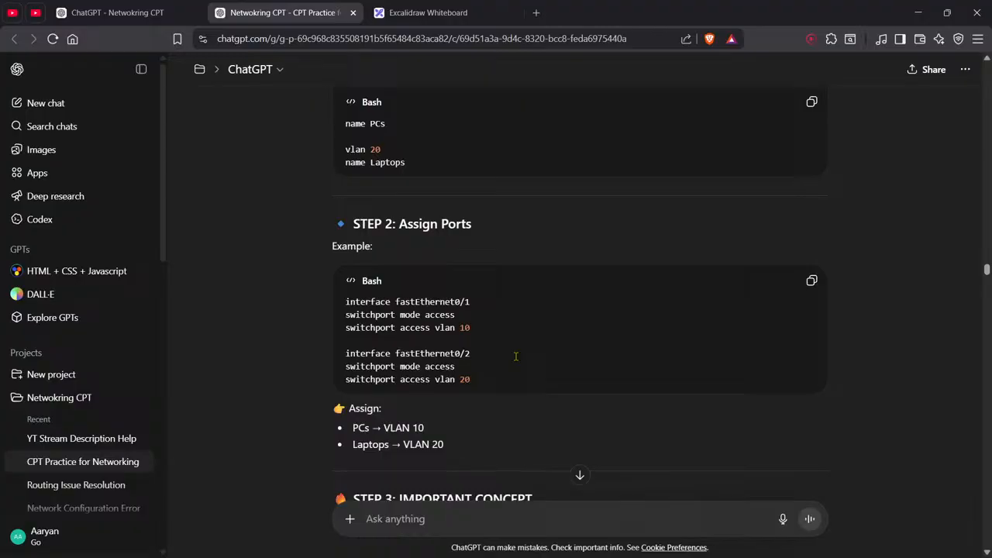
pyautogui.hotkey('alt', 'Tab')
pyautogui.press('BackSpace')
pyautogui.press('BackSpace')
pyautogui.press('BackSpace')
pyautogui.press('BackSpace')
pyautogui.write('port')
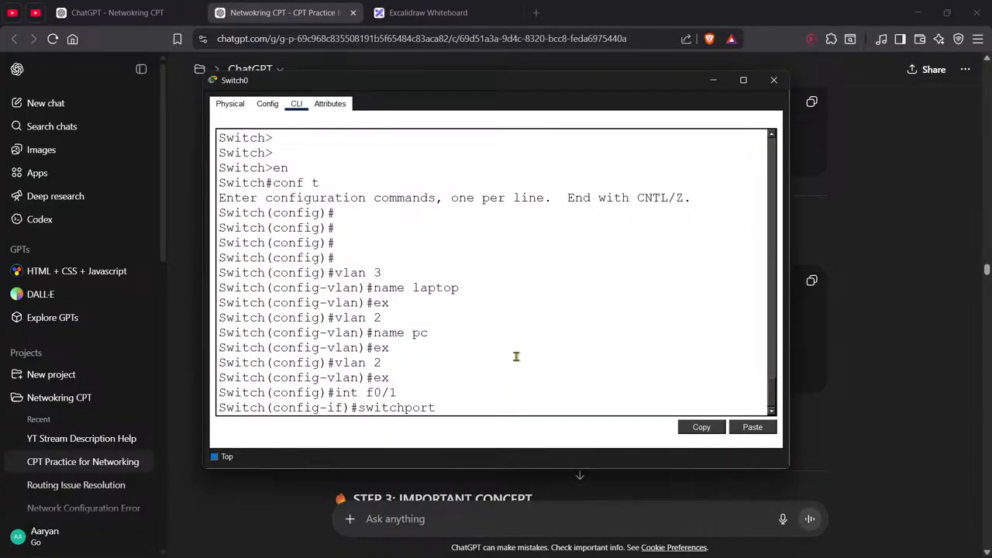
pyautogui.write(' m')
# Review the chat's Create VLANs on Switch and Assign Ports examples for the access-port command syntax
pyautogui.hotkey('alt', 'Tab')
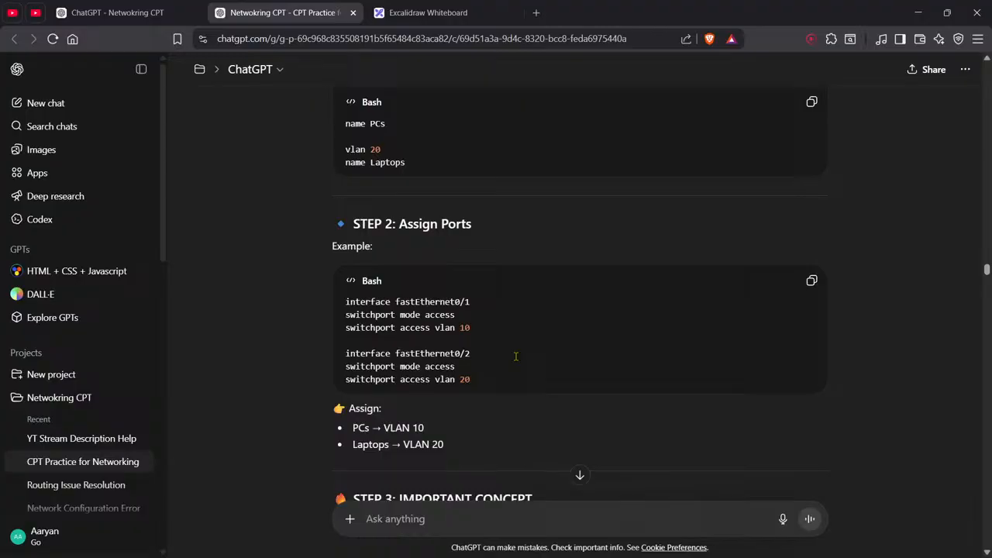
pyautogui.scroll(3, 529, 449)
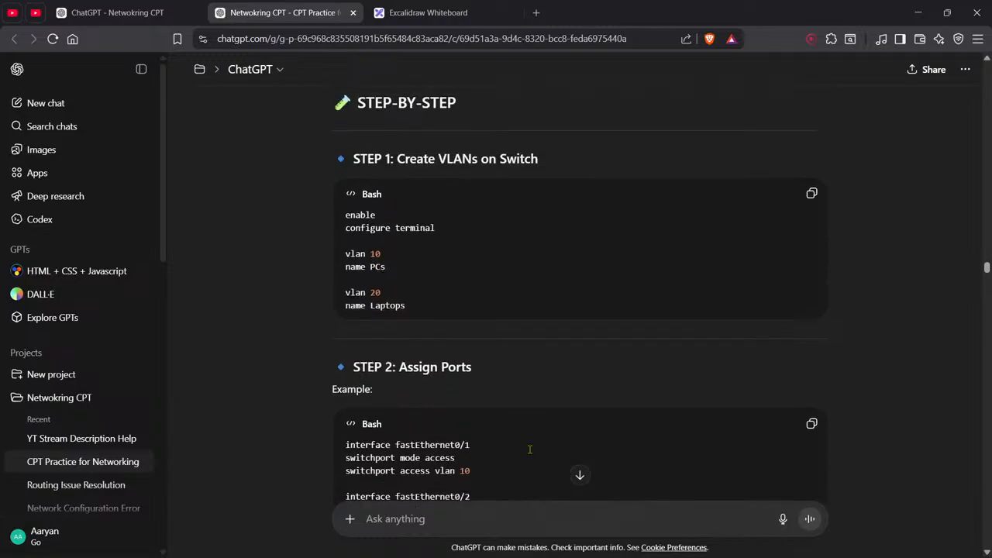
pyautogui.scroll(-2, 529, 450)
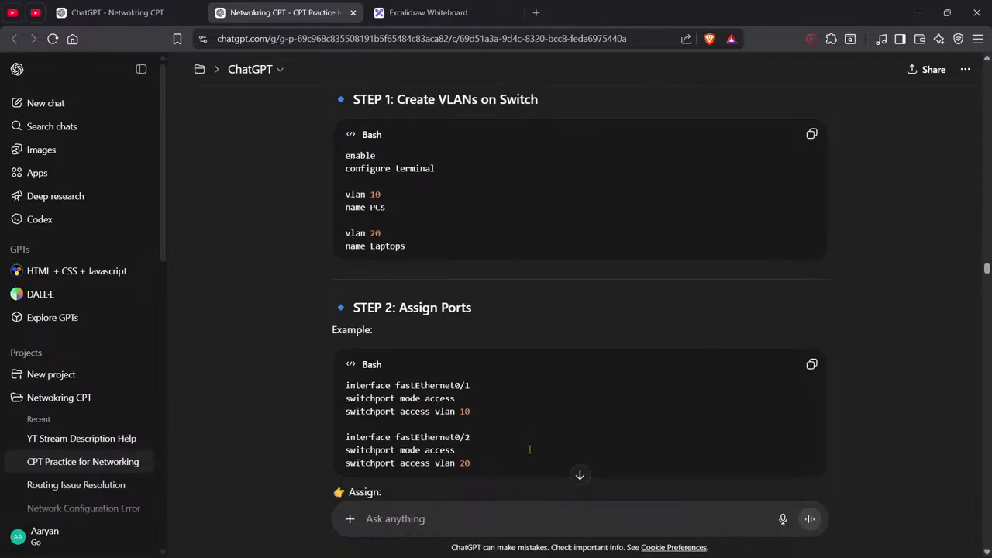
pyautogui.scroll(2, 529, 450)
pyautogui.scroll(-2, 529, 449)
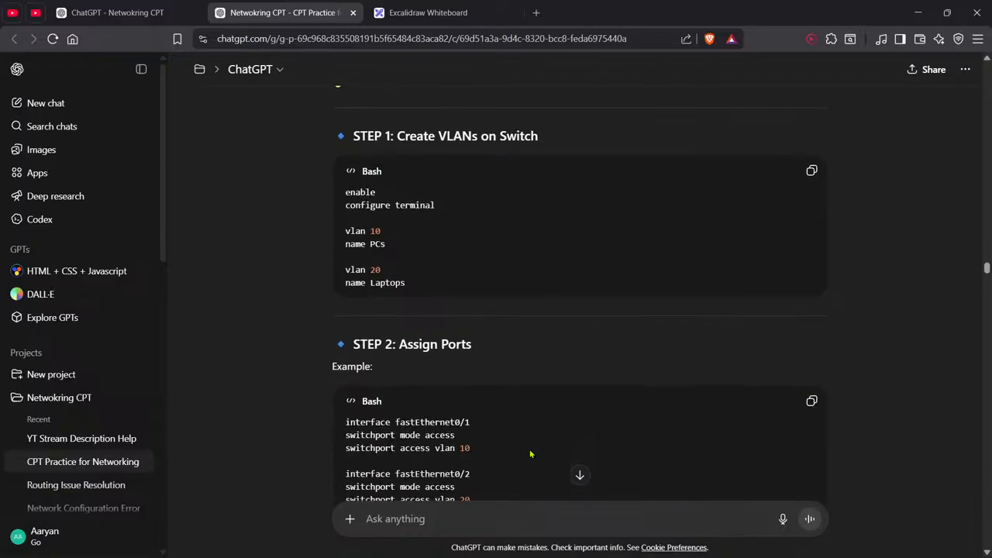
pyautogui.scroll(-3, 529, 449)
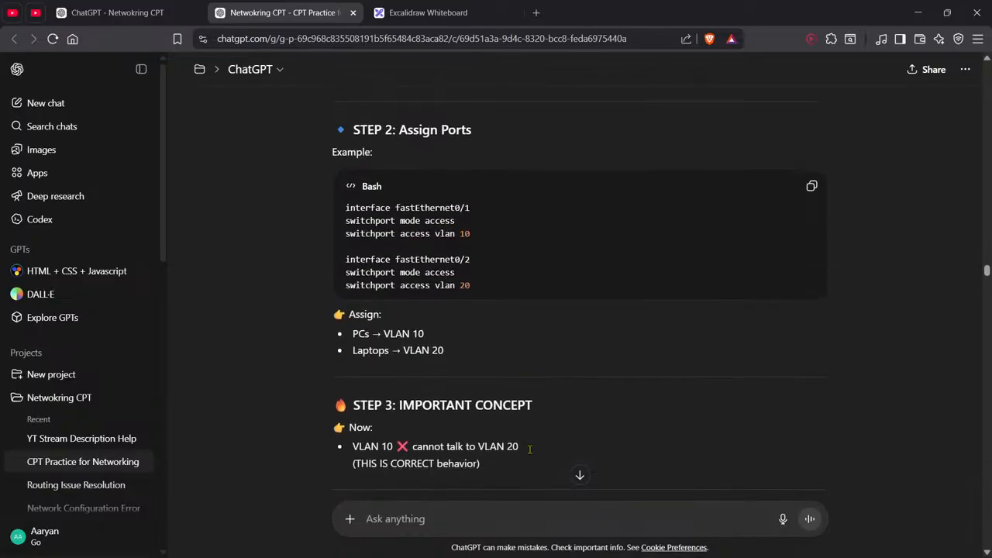
pyautogui.hotkey('alt', 'Tab')
pyautogui.press('Escape')
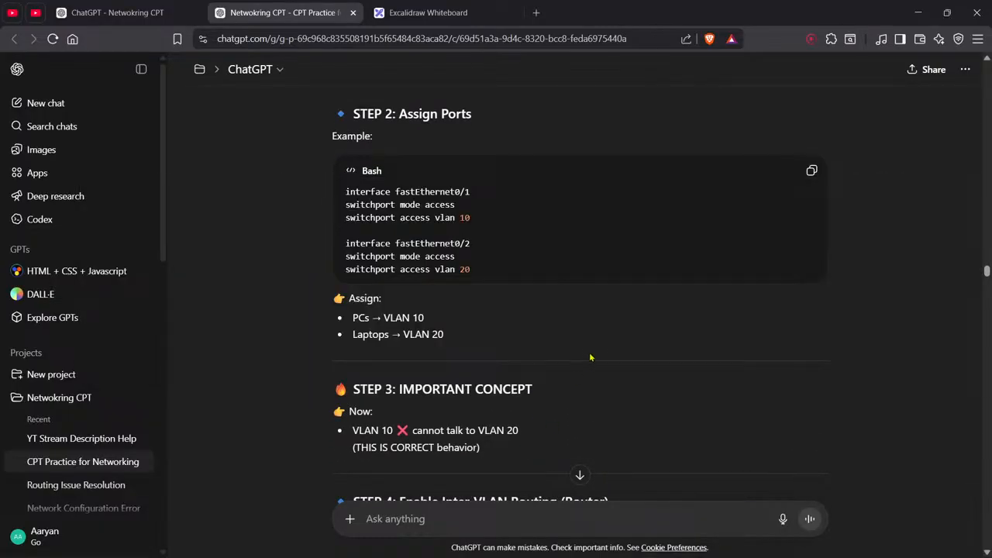
pyautogui.hotkey('alt', 'Tab')
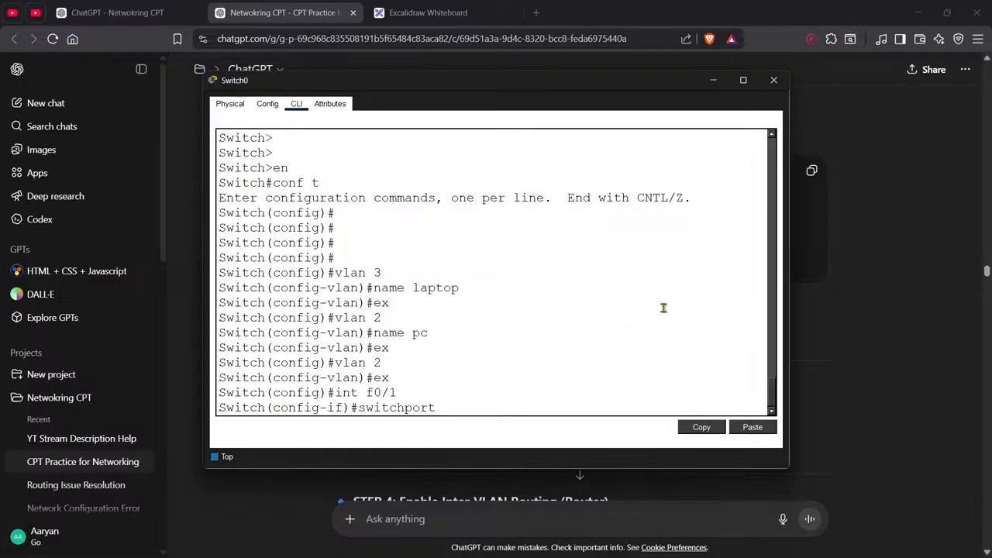
pyautogui.hotkey('alt', 'Tab')
# Put port f0/1 of Switch0 into access mode with the command switchport mode access
pyautogui.press('Tab')
pyautogui.hotkey('alt', 'Tab')
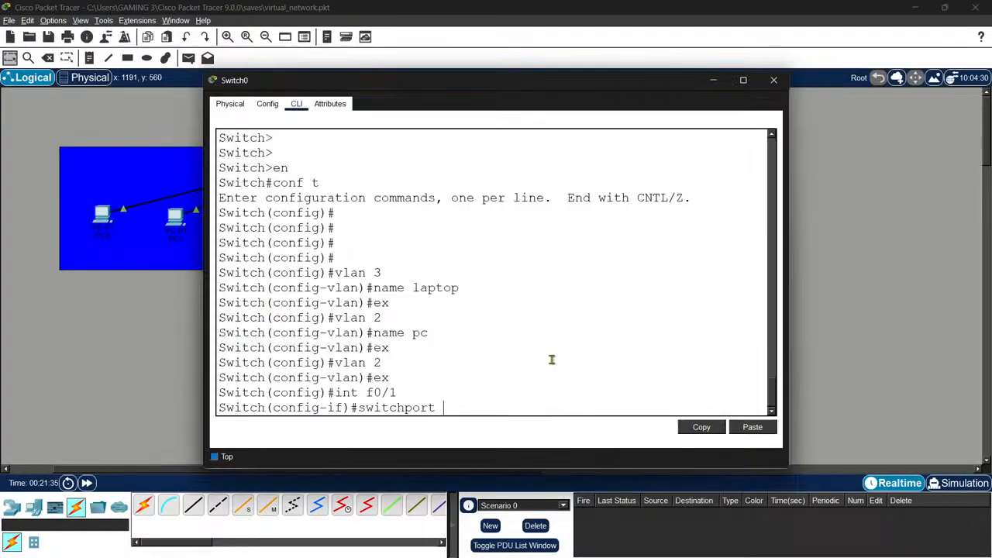
pyautogui.write('mode')
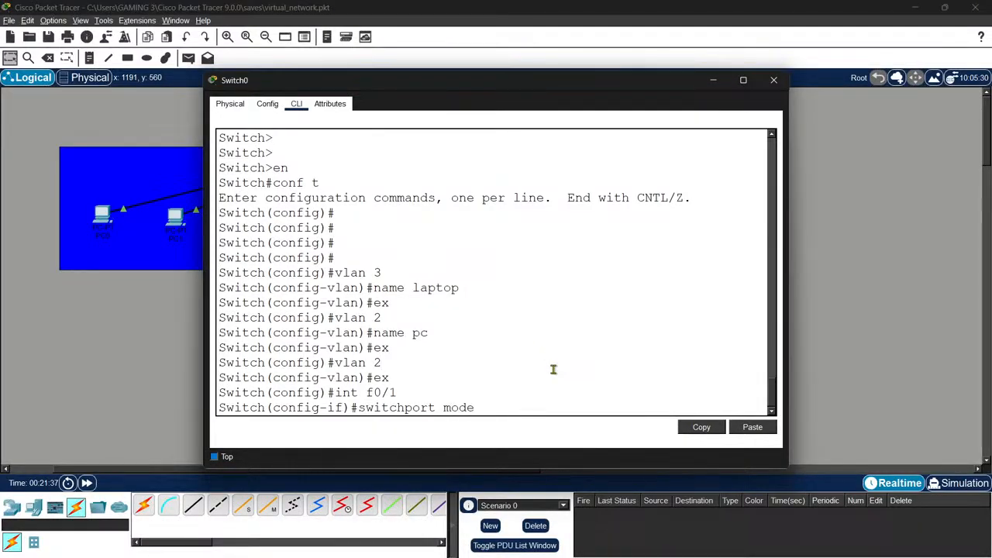
pyautogui.write(' access')
pyautogui.press('Return')
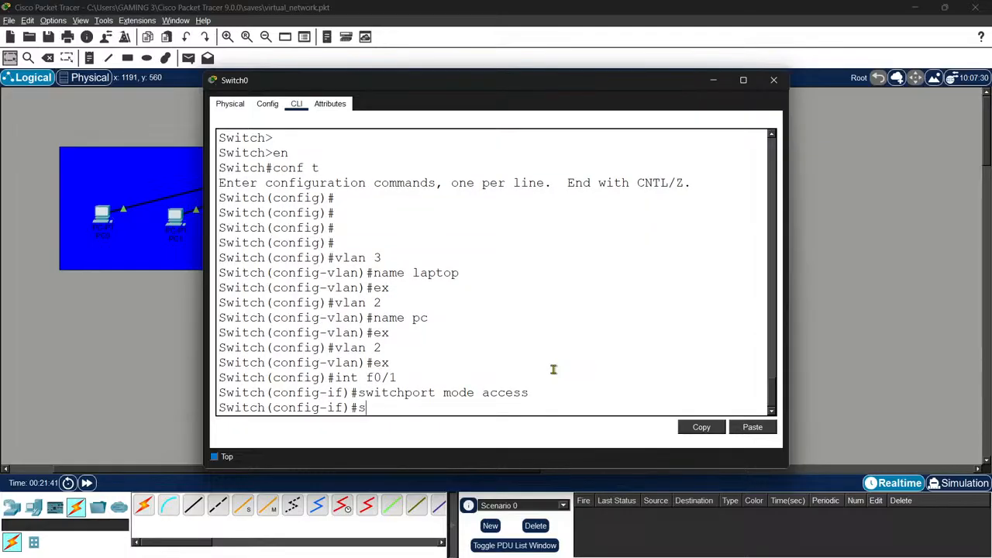
pyautogui.write('s')
pyautogui.press('BackSpace')
pyautogui.press('Up')
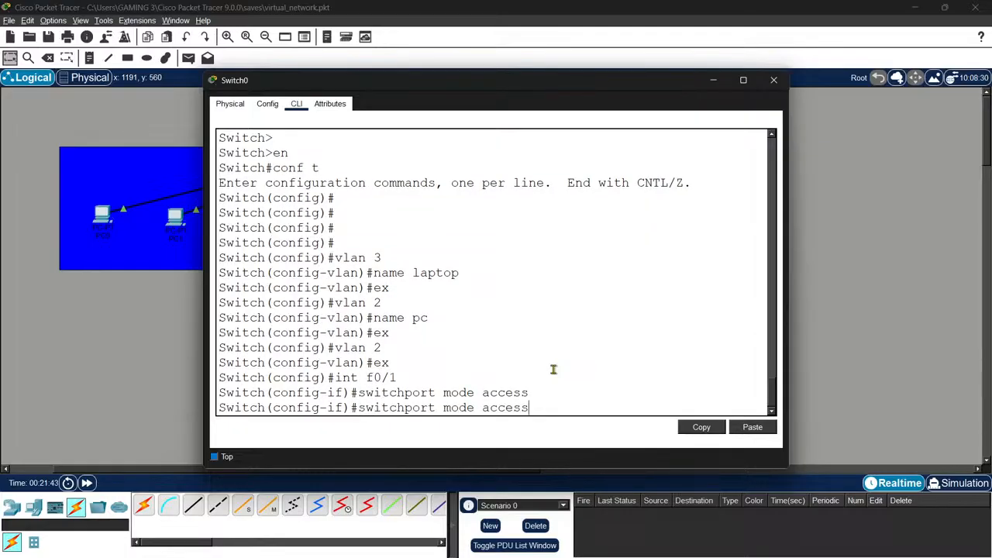
pyautogui.press('BackSpace')
pyautogui.press('BackSpace')
pyautogui.press('BackSpace')
pyautogui.press('BackSpace')
pyautogui.press('BackSpace')
pyautogui.press('BackSpace')
pyautogui.press('BackSpace')
pyautogui.press('BackSpace')
pyautogui.press('BackSpace')
pyautogui.press('BackSpace')
pyautogui.press('BackSpace')
# Check the chat's Assign Ports example for the access VLAN command and return to Switch0's command line
pyautogui.hotkey('alt', 'Tab')
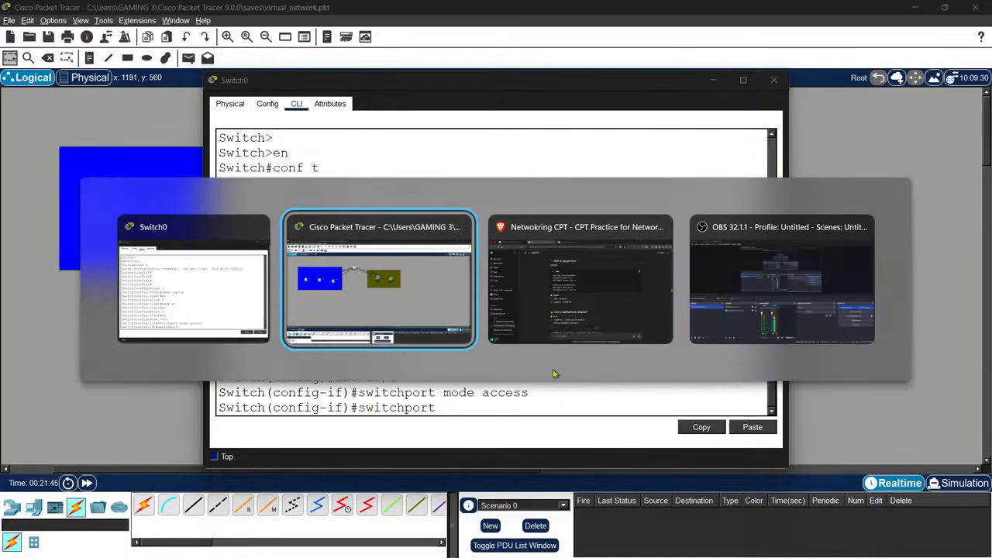
pyautogui.hotkey('alt', 'Tab')
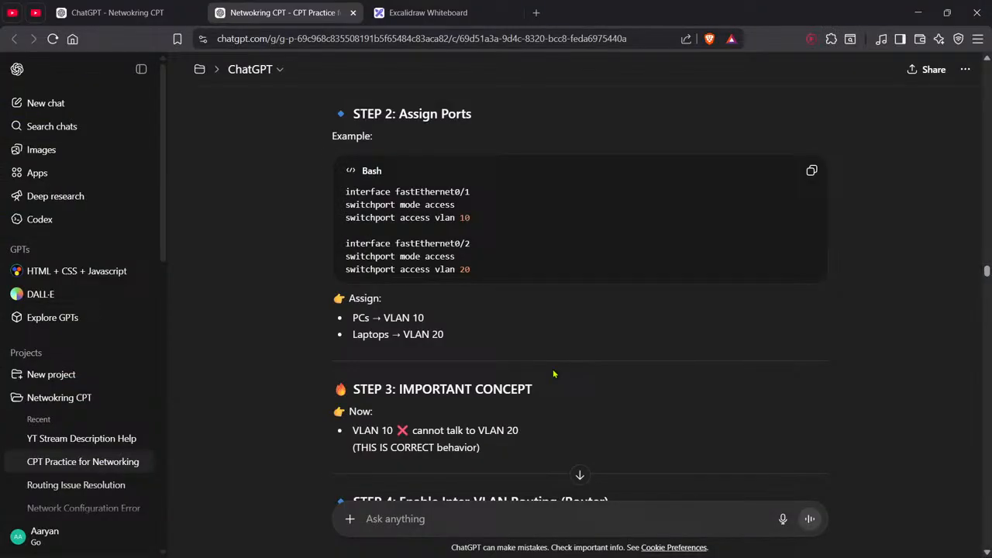
pyautogui.hotkey('alt', 'Tab')
pyautogui.hotkey('alt', 'Tab')
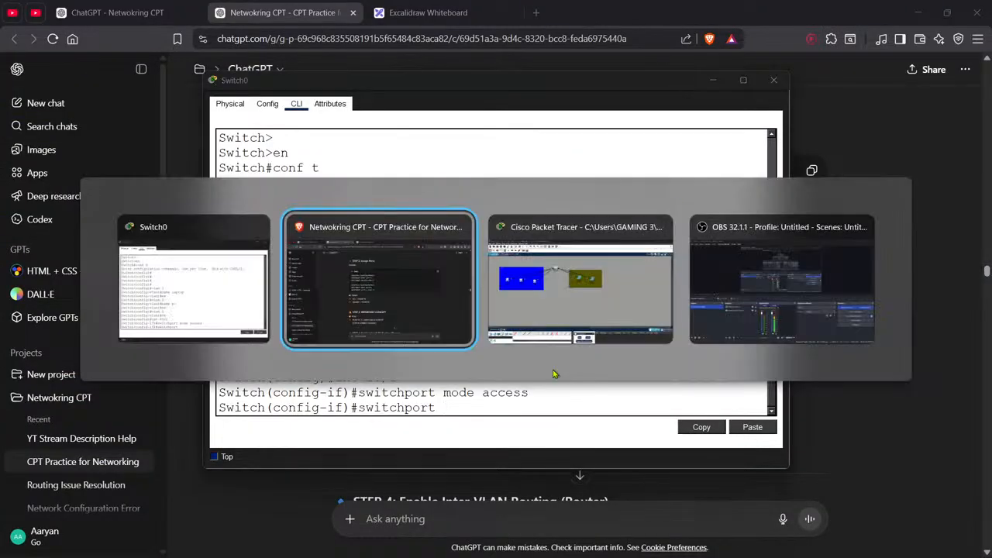
pyautogui.hotkey('alt', 'Tab')
pyautogui.hotkey('alt', 'Tab')
# Try to assign port f0/1 to the PC VLAN by name with the command switchport access pc
pyautogui.press('Up')
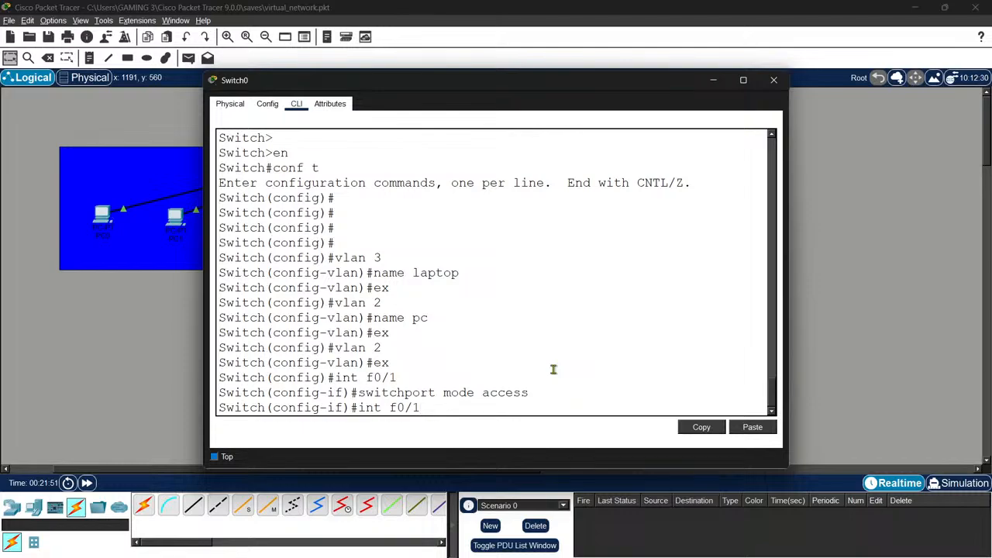
pyautogui.press('Up')
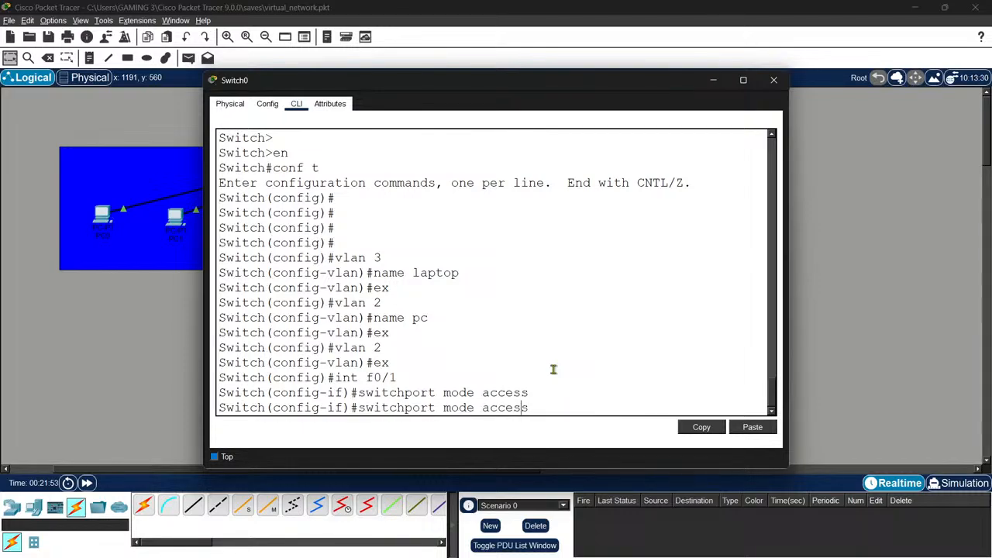
pyautogui.press('Left')
pyautogui.press('Left')
pyautogui.press('Left')
pyautogui.press('Left')
pyautogui.press('Left')
pyautogui.press('Left')
pyautogui.press('Left')
pyautogui.press('BackSpace')
pyautogui.press('BackSpace')
pyautogui.press('BackSpace')
pyautogui.press('BackSpace')
pyautogui.press('BackSpace')
pyautogui.write('pc')
pyautogui.press('Return')
# Assign port f0/1 to VLAN 2 with switchport access vlan 2 and check Switch0's port summary in the topology
pyautogui.press('Up')
pyautogui.press('BackSpace')
pyautogui.press('BackSpace')
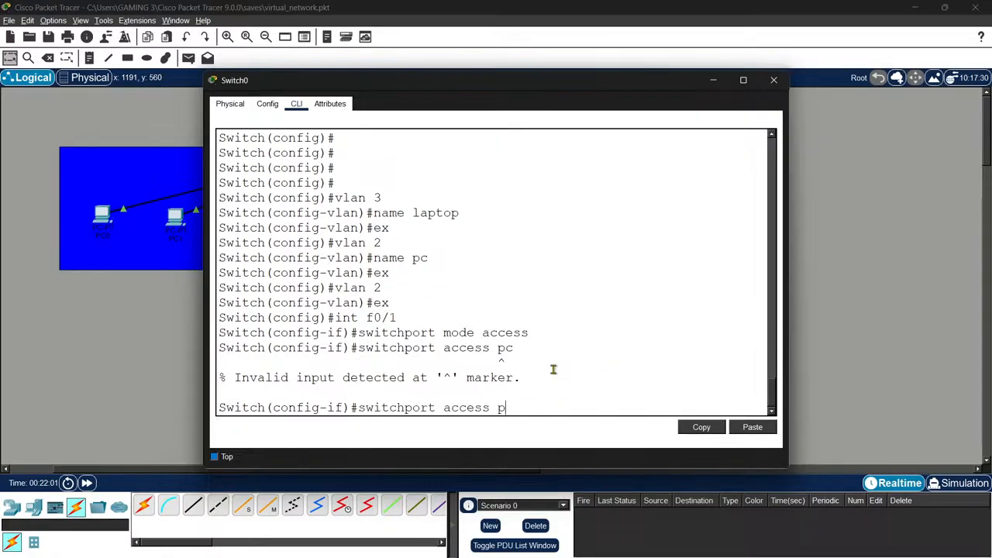
pyautogui.write('vlan')
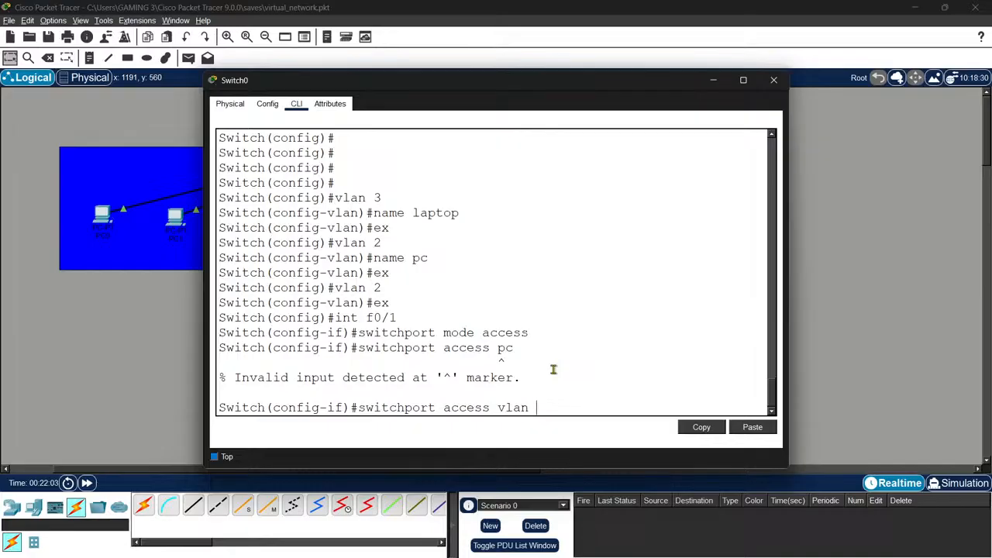
pyautogui.write(' 2')
pyautogui.press('Return')
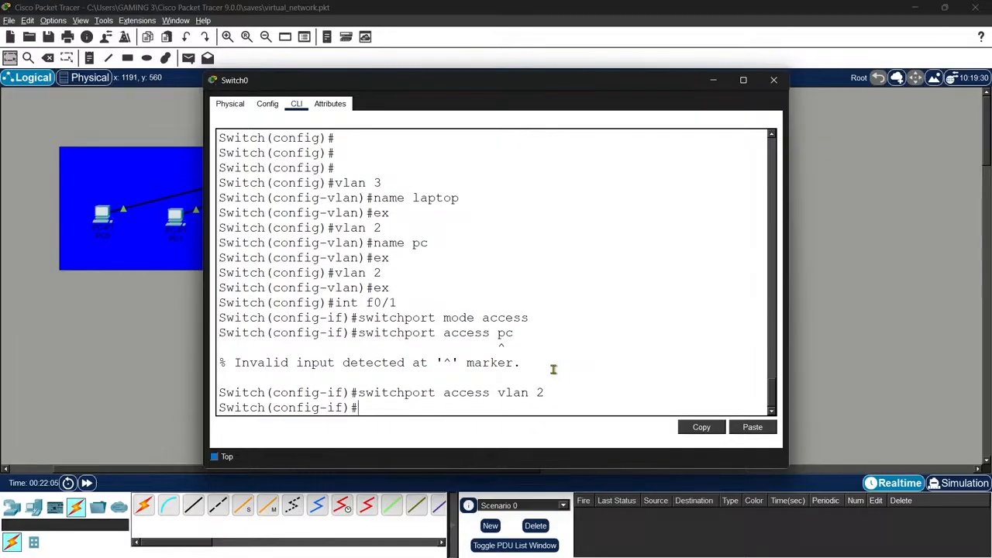
pyautogui.press('Escape')
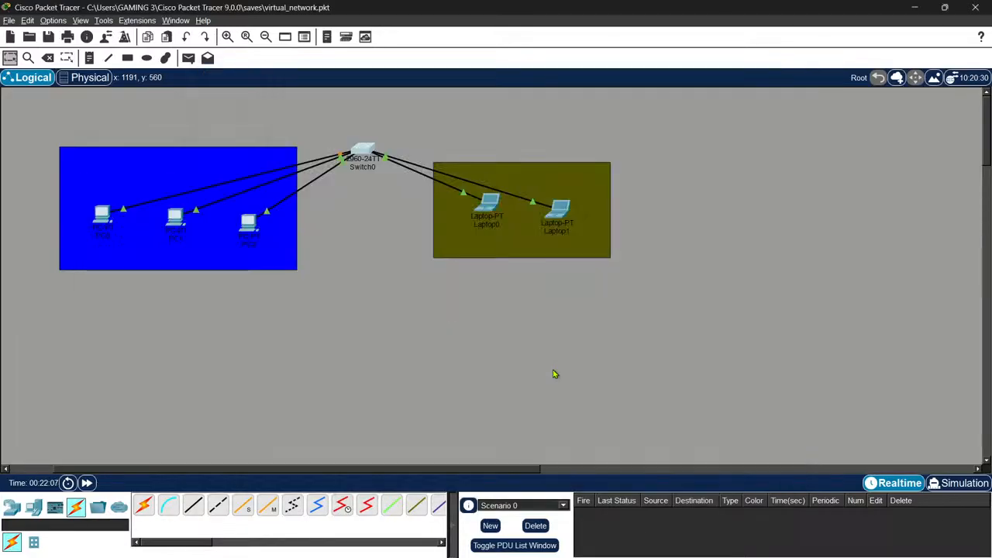
pyautogui.moveTo(359, 150)
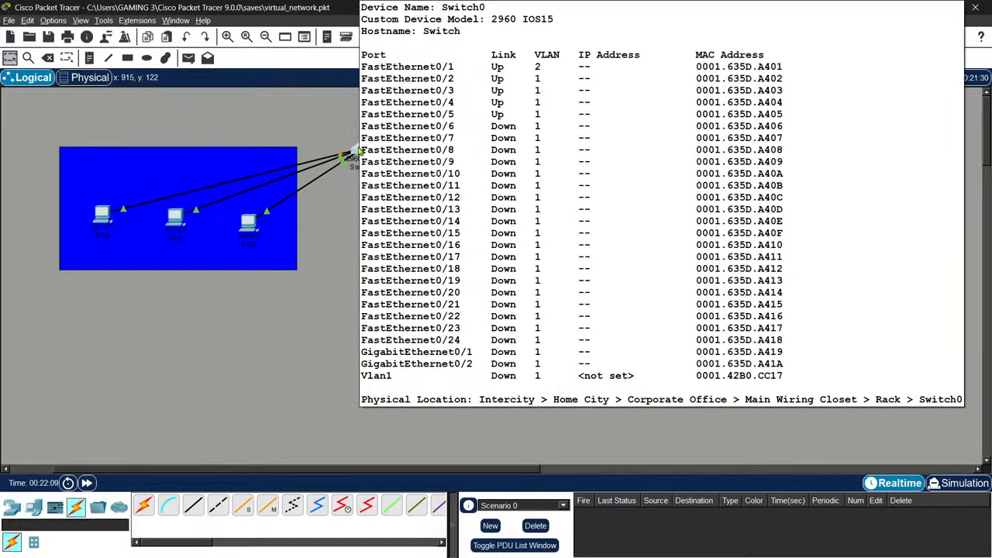
# Return to Switch0's command line and exit the configuration of interface f0/1
pyautogui.hotkey('alt', 'Tab')
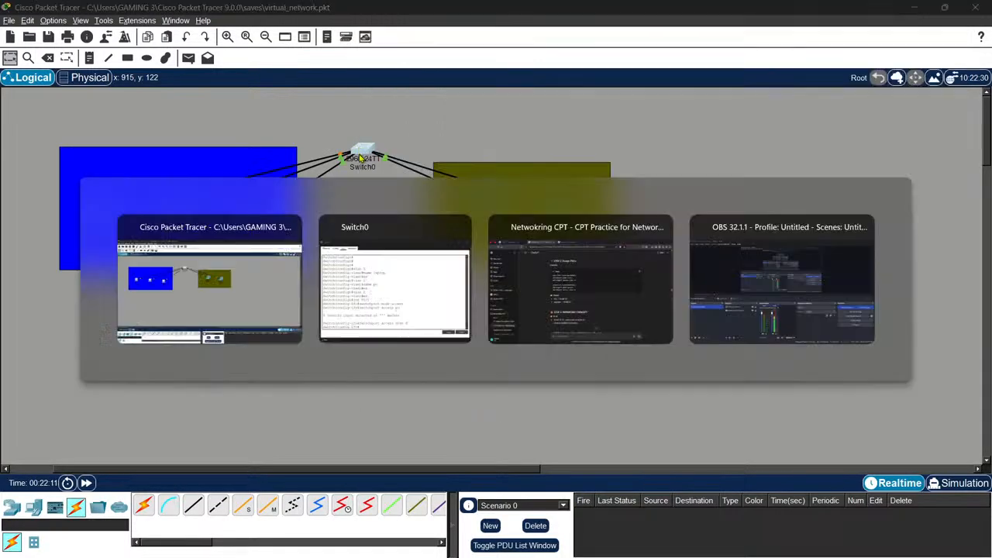
pyautogui.press('Up')
pyautogui.press('BackSpace')
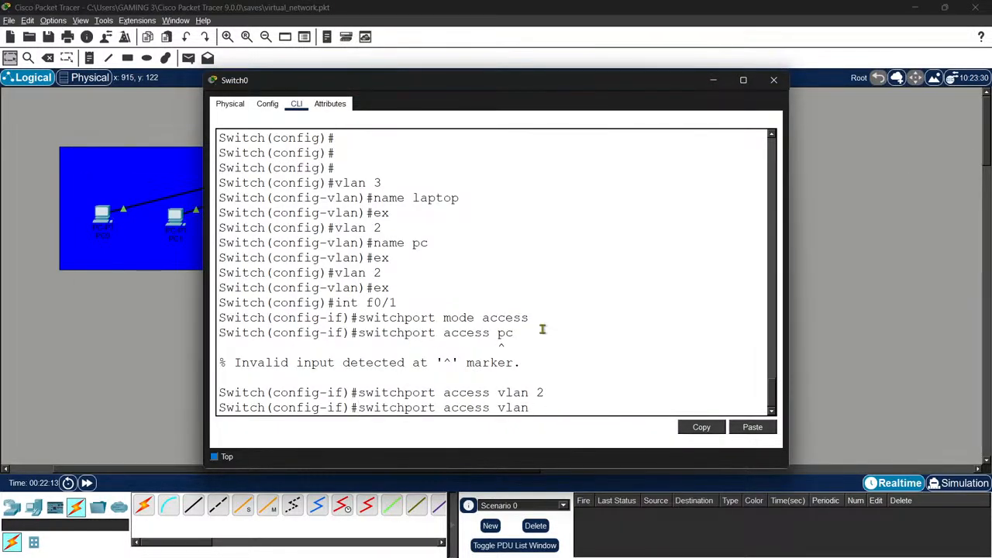
pyautogui.press('BackSpace')
pyautogui.press('BackSpace')
pyautogui.press('BackSpace')
pyautogui.press('BackSpace')
pyautogui.press('BackSpace')
pyautogui.press('BackSpace')
pyautogui.press('BackSpace')
pyautogui.press('BackSpace')
pyautogui.press('BackSpace')
pyautogui.press('BackSpace')
pyautogui.press('BackSpace')
pyautogui.press('BackSpace')
pyautogui.press('BackSpace')
pyautogui.press('BackSpace')
pyautogui.press('BackSpace')
pyautogui.press('BackSpace')
pyautogui.press('BackSpace')
pyautogui.press('BackSpace')
pyautogui.press('BackSpace')
pyautogui.press('BackSpace')
pyautogui.write('ex')
pyautogui.press('Return')
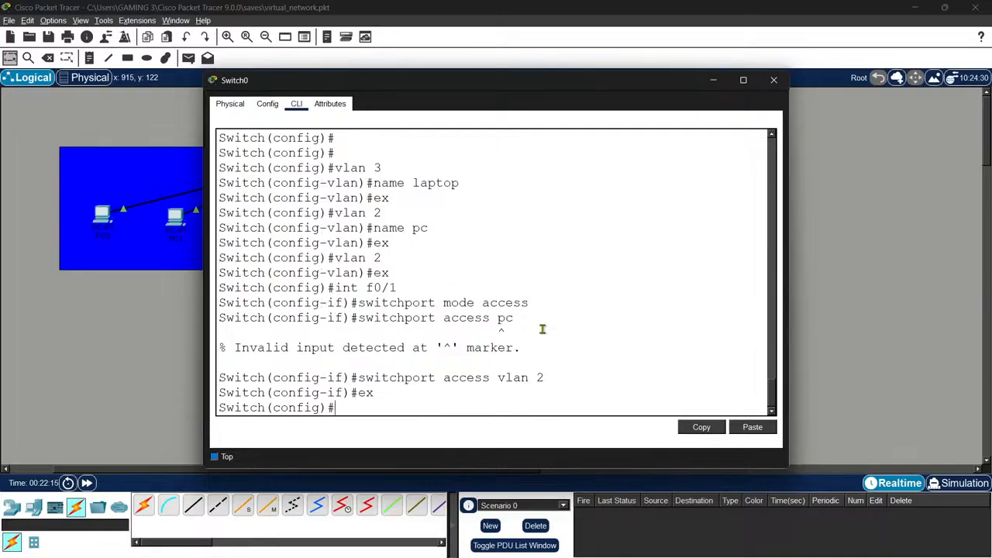
# Enter interface f0/2 and assign it to VLAN 2 with switchport access vlan 2
pyautogui.press('Up')
pyautogui.press('Up')
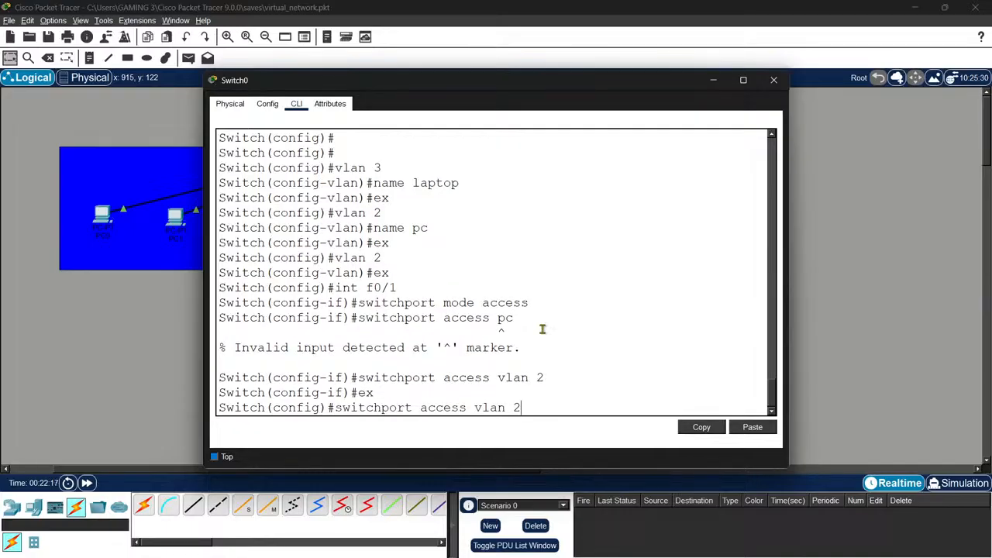
pyautogui.press('Up')
pyautogui.press('Up')
pyautogui.press('Up')
pyautogui.press('BackSpace')
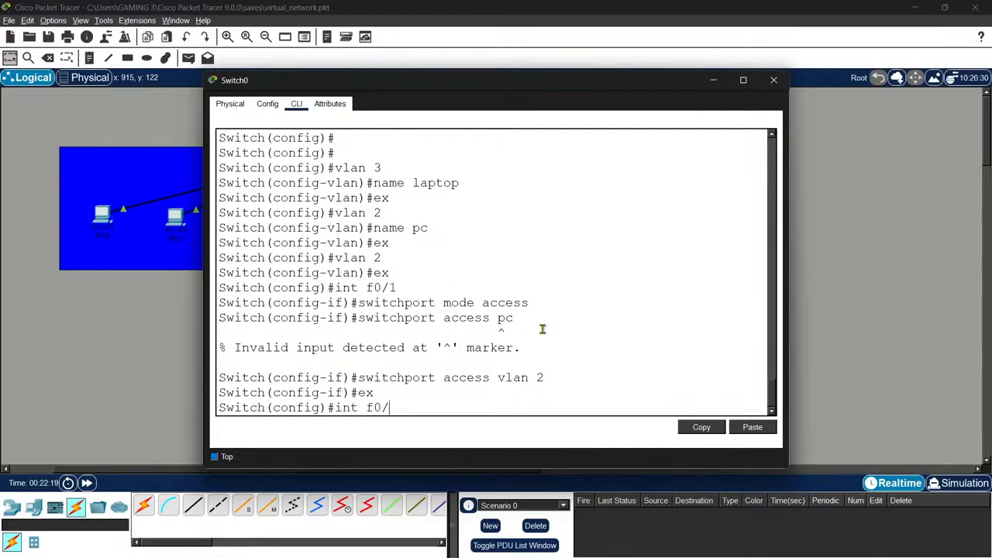
pyautogui.write('2')
pyautogui.press('Return')
pyautogui.press('Up')
pyautogui.press('Up')
pyautogui.press('Up')
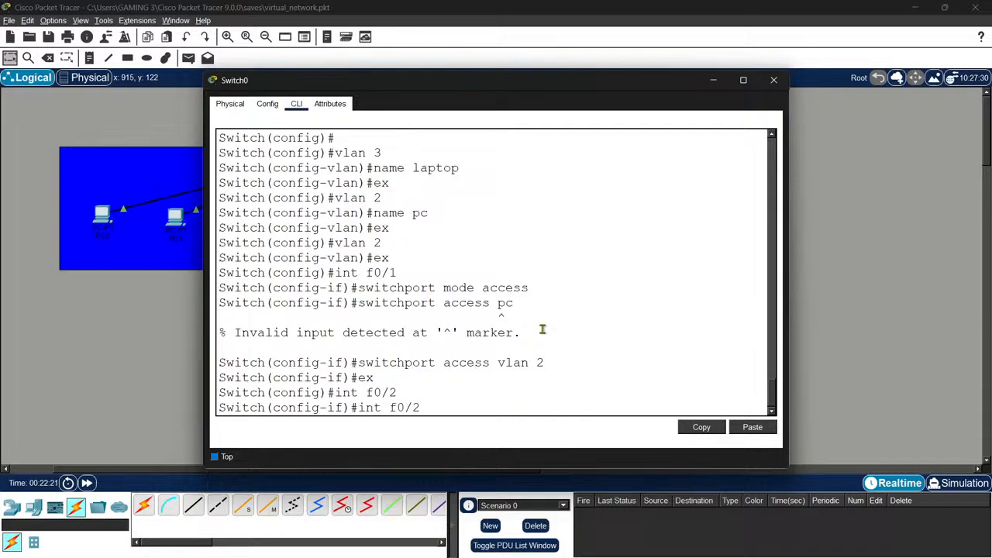
pyautogui.press('Return')
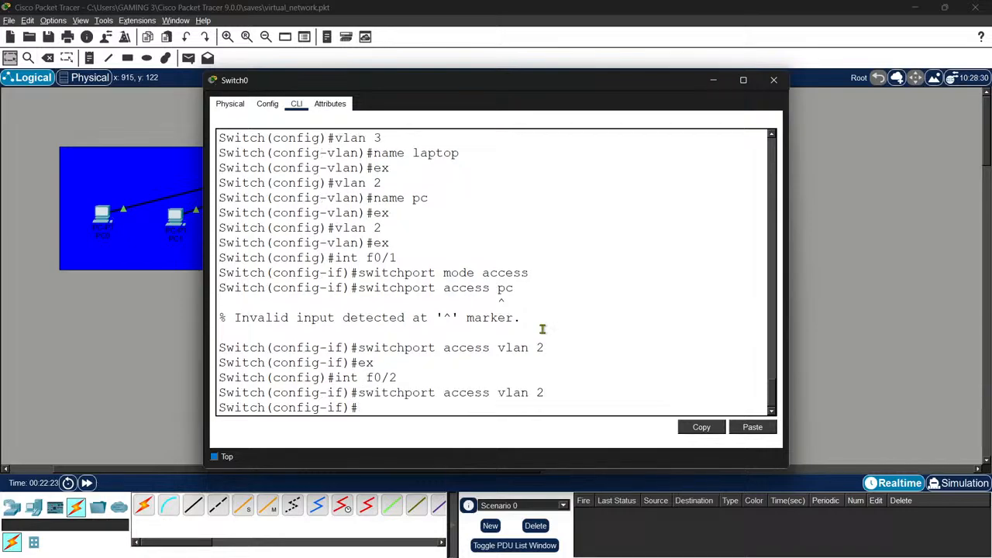
# Assign interface f0/3 to VLAN 2 and check the VLAN column in Switch0's port summary
pyautogui.write('ex')
pyautogui.press('Return')
pyautogui.press('Up')
pyautogui.press('Up')
pyautogui.press('Up')
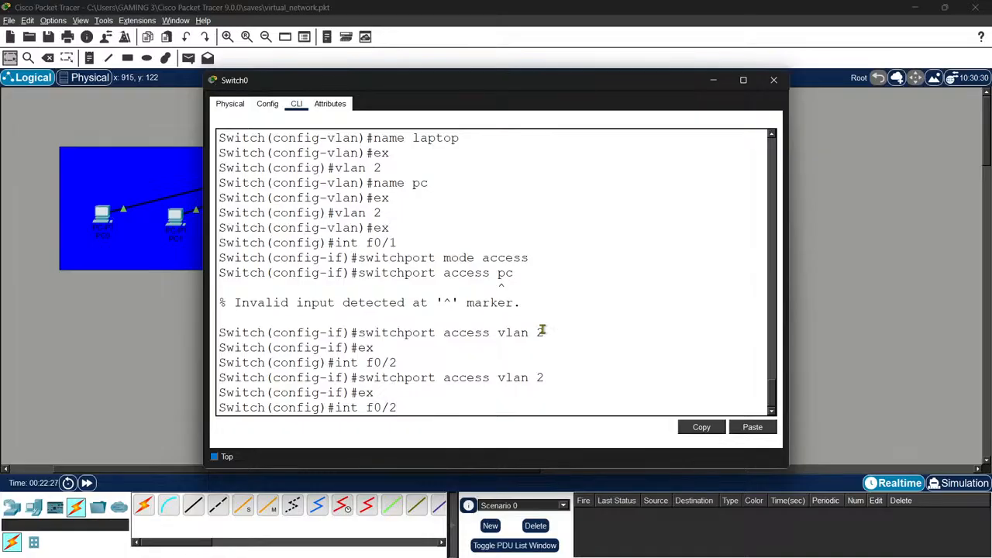
pyautogui.press('BackSpace')
pyautogui.write('3')
pyautogui.press('Return')
pyautogui.press('Up')
pyautogui.press('Up')
pyautogui.press('Up')
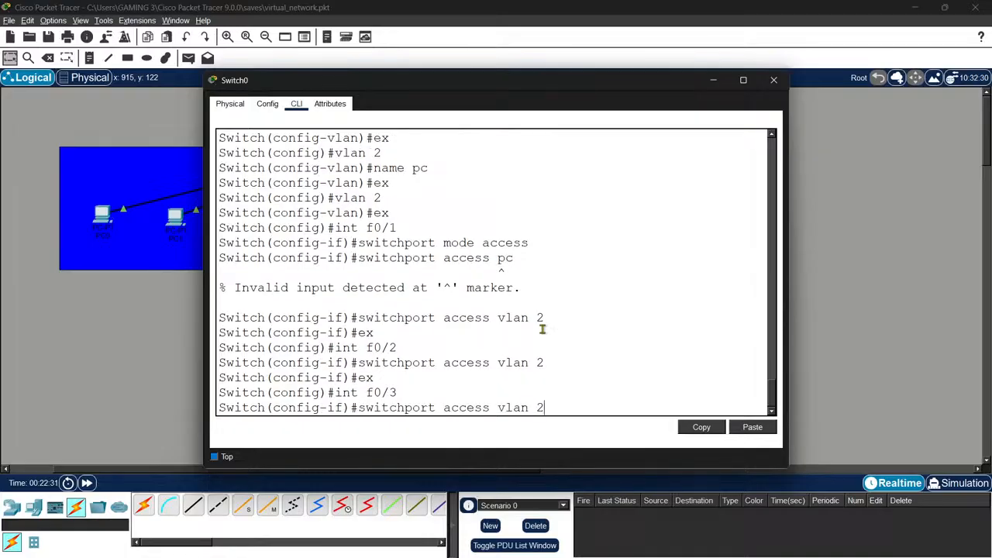
pyautogui.press('Return')
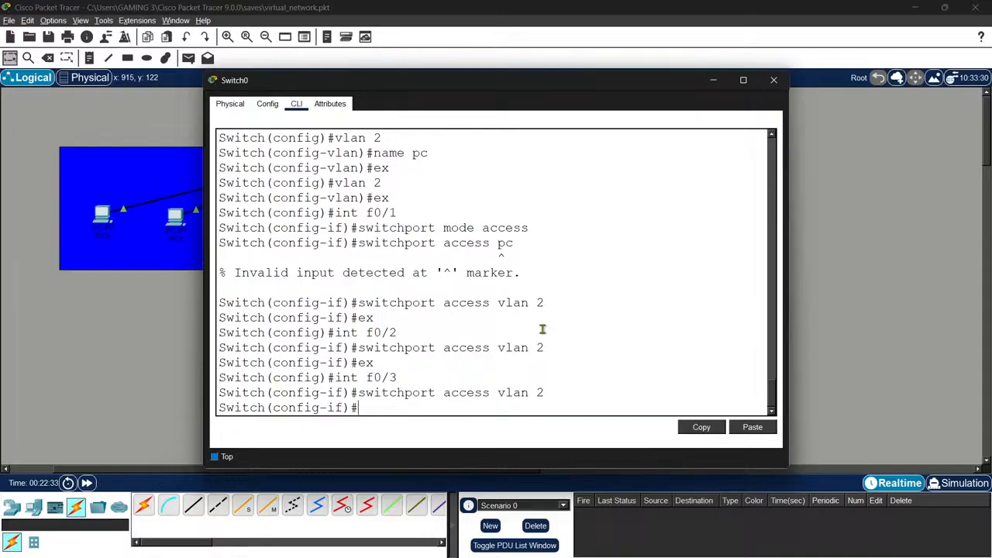
pyautogui.press('Escape')
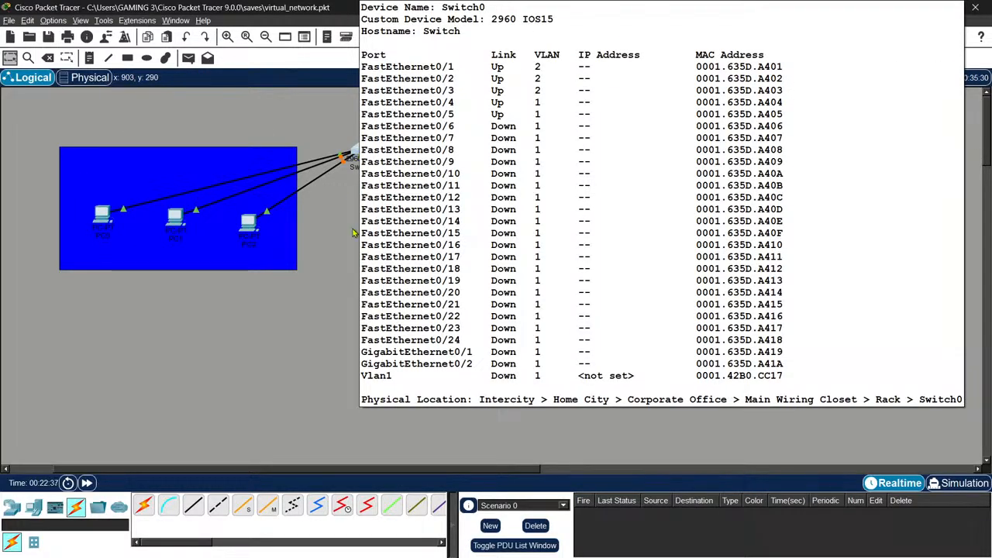
# Reopen Switch0's command line and exit the configuration of interface f0/3
pyautogui.click(359, 156)
pyautogui.press('Up')
pyautogui.press('Up')
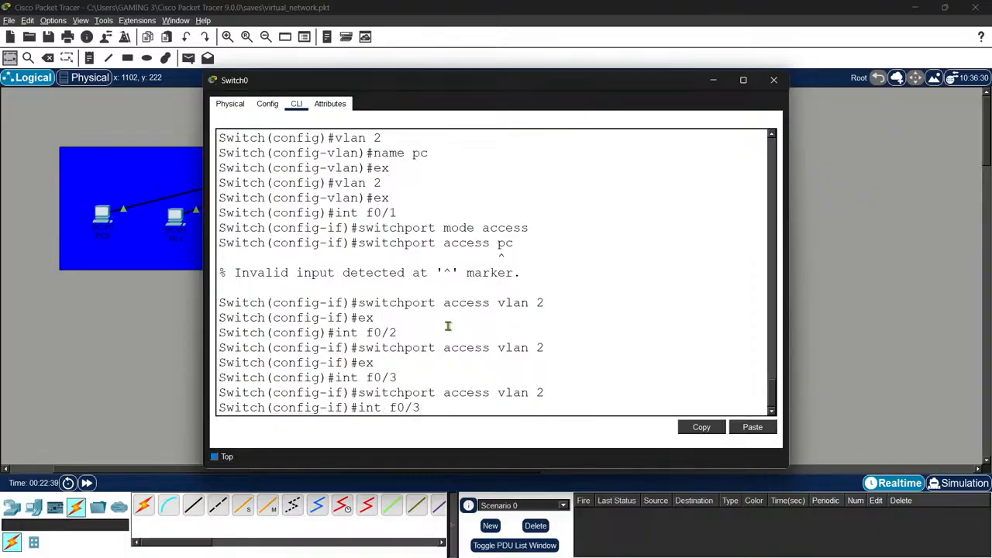
pyautogui.press('Up')
pyautogui.press('Return')
# Enter interface f0/4 and assign it to VLAN 3 with switchport access vlan 3
pyautogui.press('Up')
pyautogui.press('Up')
pyautogui.press('Up')
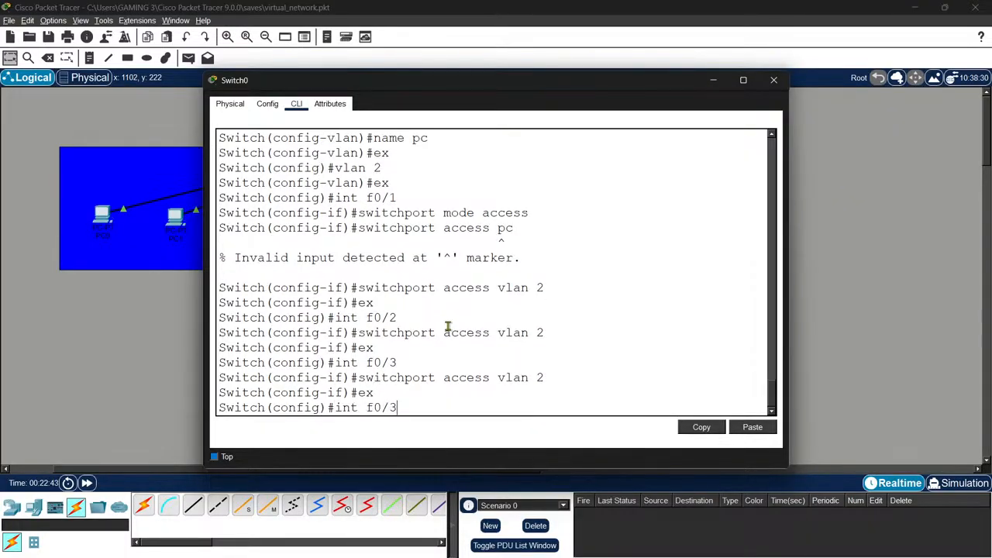
pyautogui.press('Return')
pyautogui.press('Up')
pyautogui.press('Up')
pyautogui.press('Up')
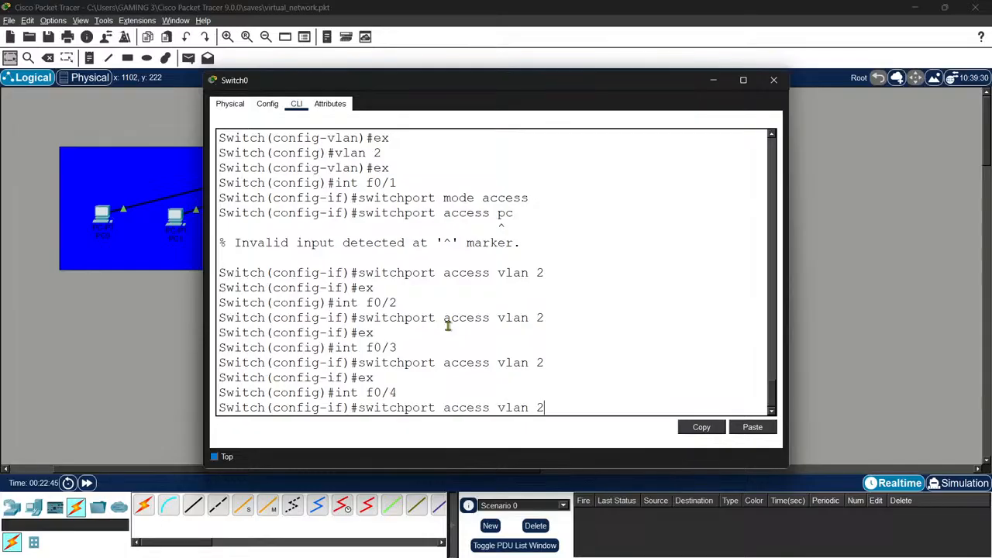
pyautogui.press('BackSpace')
pyautogui.write('3')
pyautogui.press('Return')
# Leave interface f0/4 and assign interface f0/5 to VLAN 3 with switchport access vlan 3
pyautogui.press('Up')
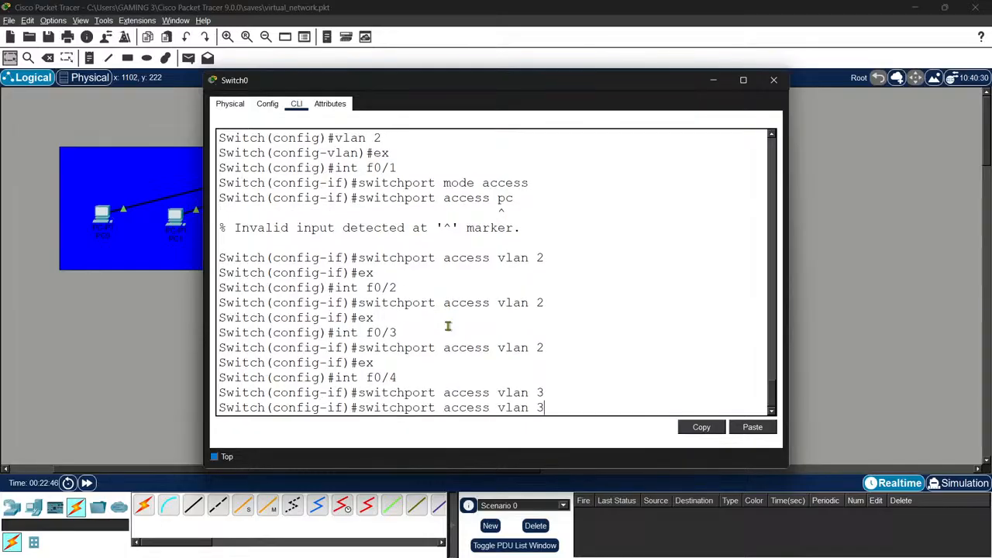
pyautogui.press('Up')
pyautogui.press('Up')
pyautogui.press('Return')
pyautogui.press('Up')
pyautogui.press('Up')
pyautogui.press('Up')
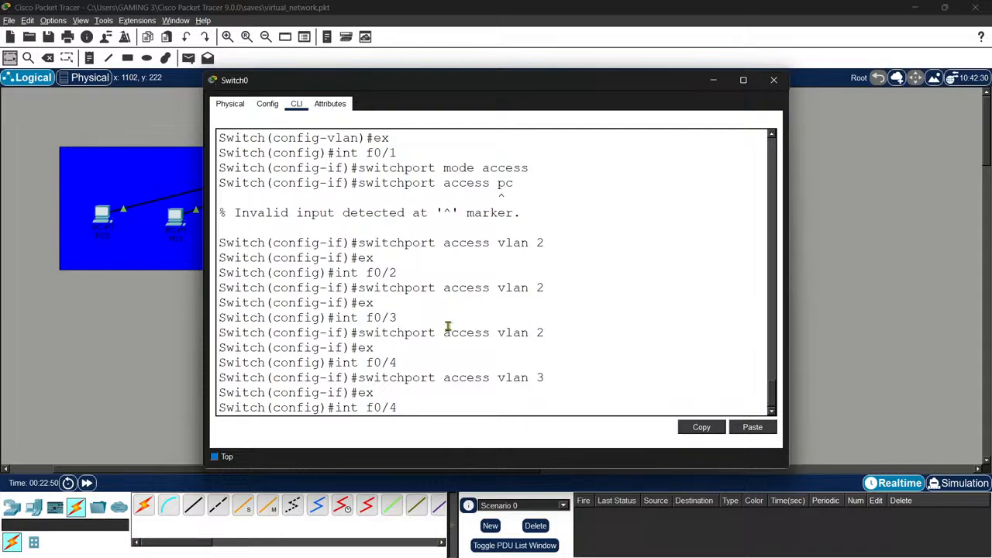
pyautogui.press('BackSpace')
pyautogui.write('5')
pyautogui.press('Return')
pyautogui.press('Up')
pyautogui.press('Up')
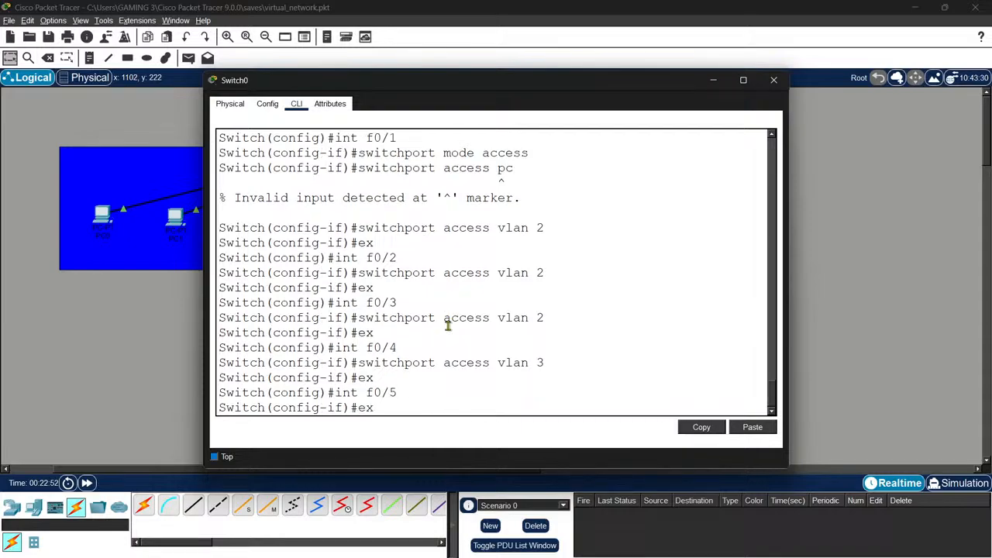
pyautogui.press('Up')
pyautogui.press('Return')
# Exit the configuration of interface f0/5 and close Switch0's window
pyautogui.press('Up')
pyautogui.press('Up')
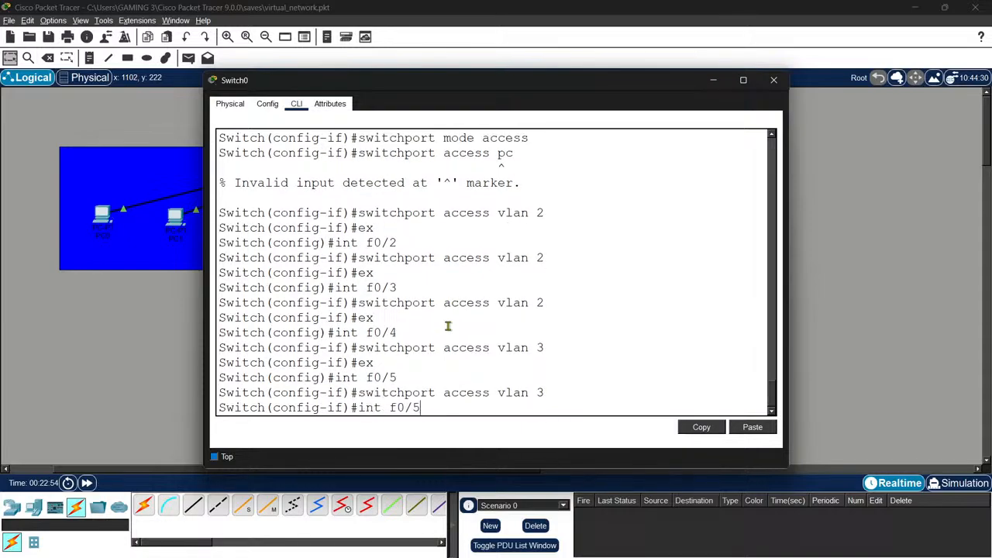
pyautogui.press('Up')
pyautogui.press('Return')
pyautogui.press('Escape')
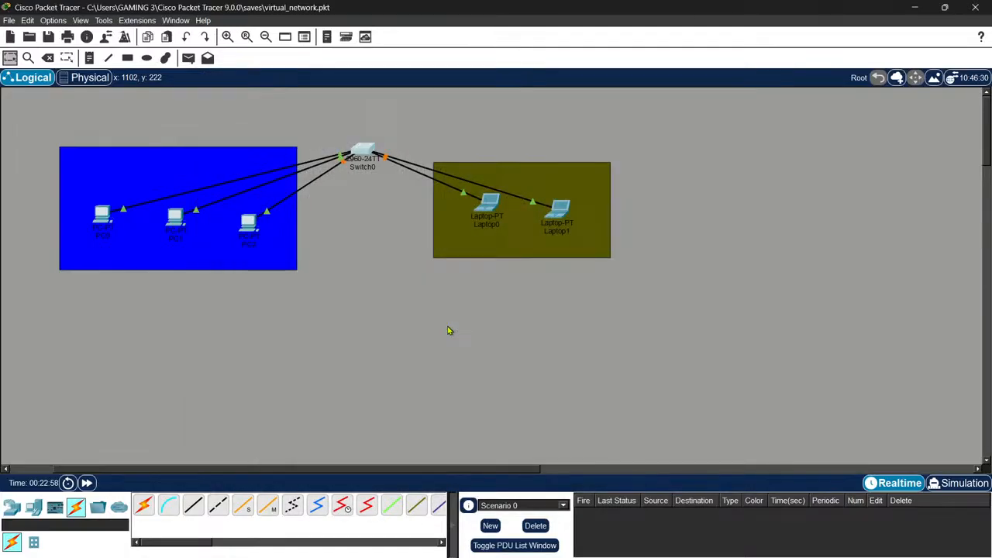
# Fast-forward the simulation time to bring up the switch links and inspect Switch0 in the topology
pyautogui.doubleClick(86, 483)
pyautogui.click(86, 483)
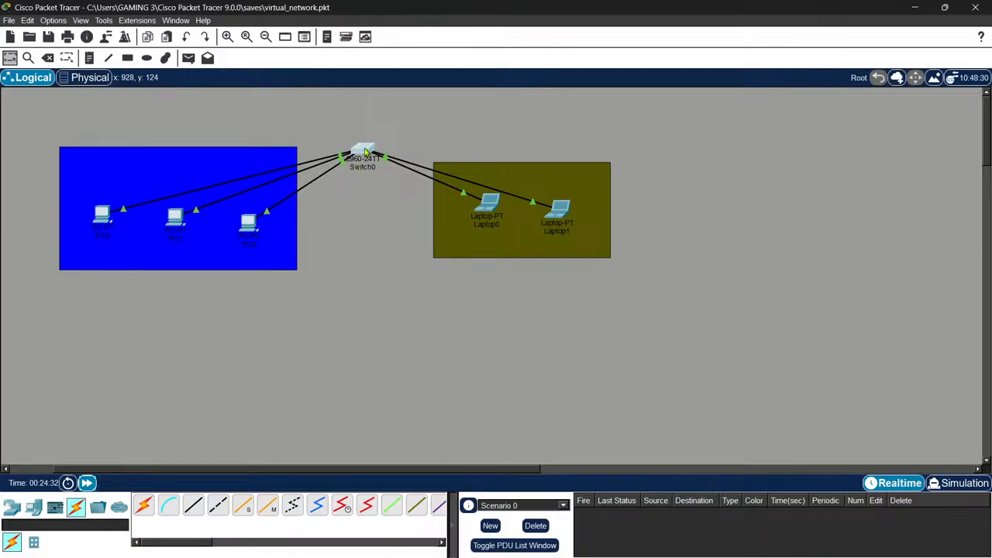
pyautogui.moveTo(365, 152)
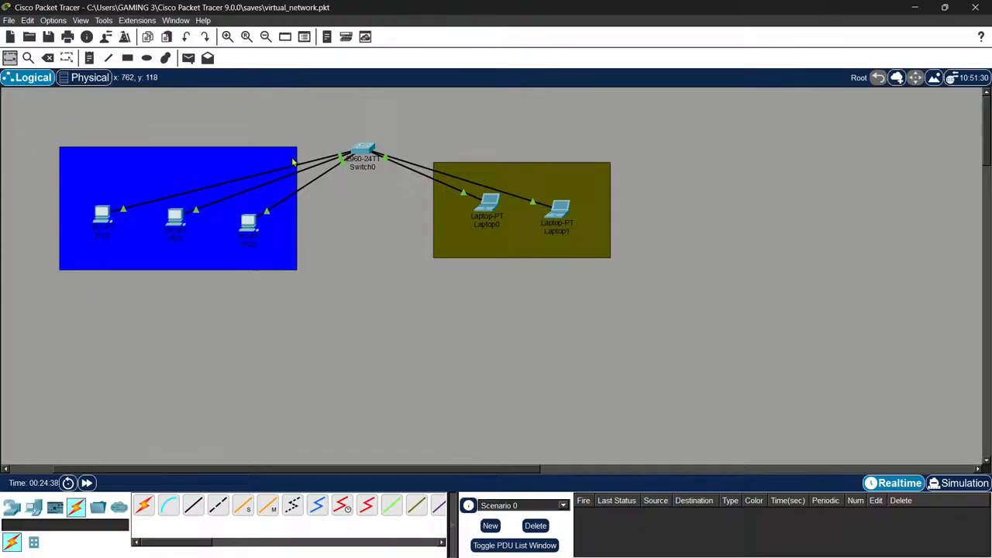
# Try to send a simple PDU from PC0 to PC2
pyautogui.scroll(3, 353, 250)
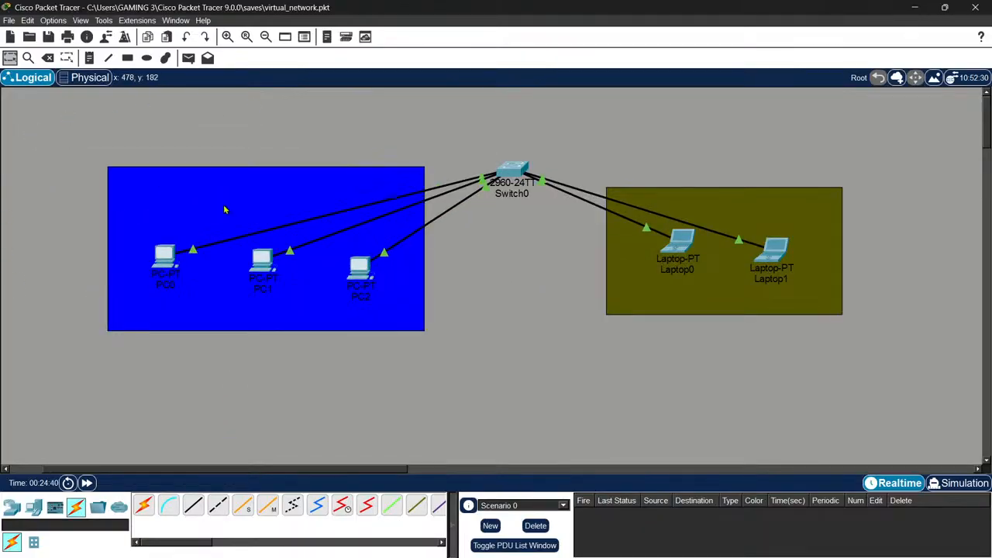
pyautogui.click(188, 57)
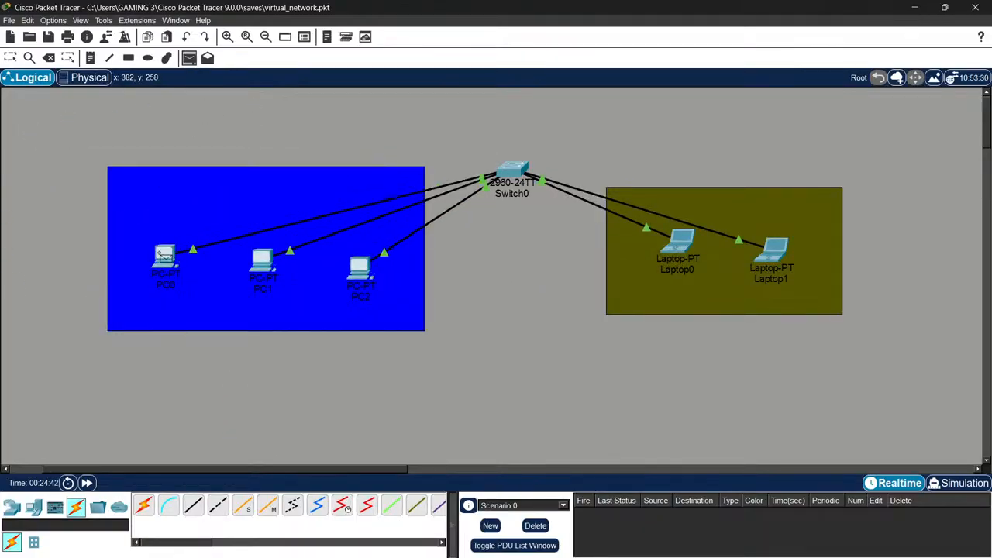
pyautogui.click(165, 257)
pyautogui.click(358, 268)
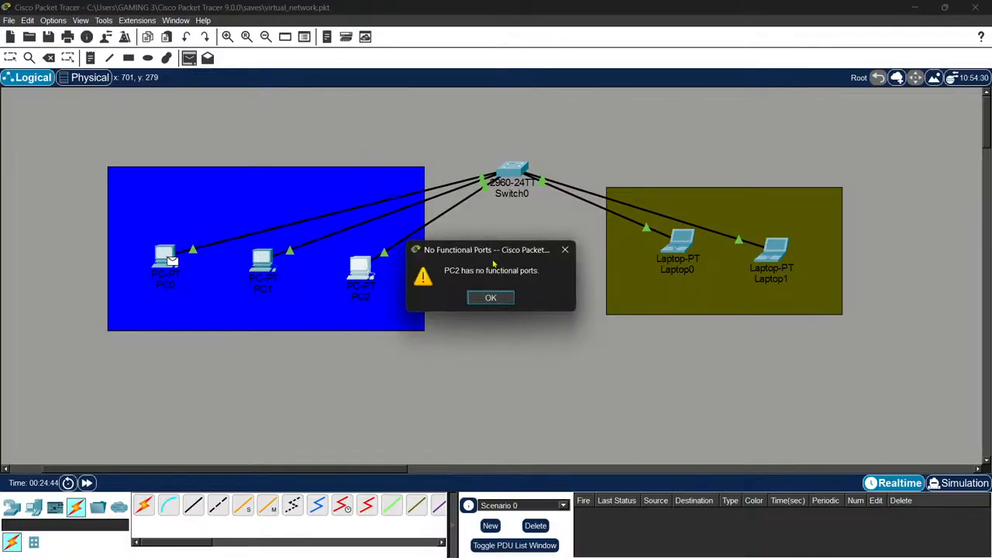
pyautogui.click(491, 299)
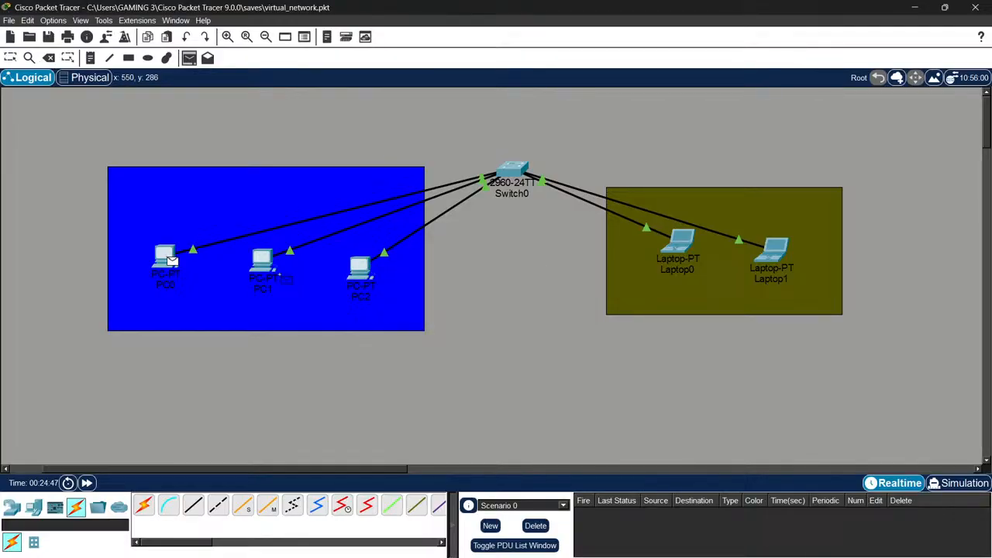
# Choose PC2 as the destination of the pending simple PDU from PC0 and dismiss the message
pyautogui.click(361, 270)
pyautogui.click(501, 300)
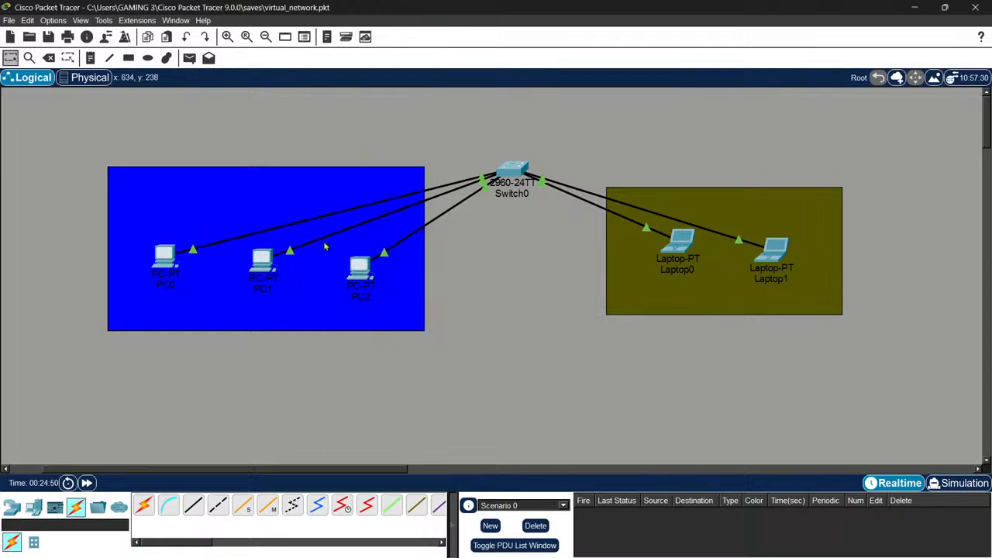
# Assign PC0 the static IPv4 address 192.168.1.2 with subnet mask 255.255.255.0 and close its window
pyautogui.click(164, 256)
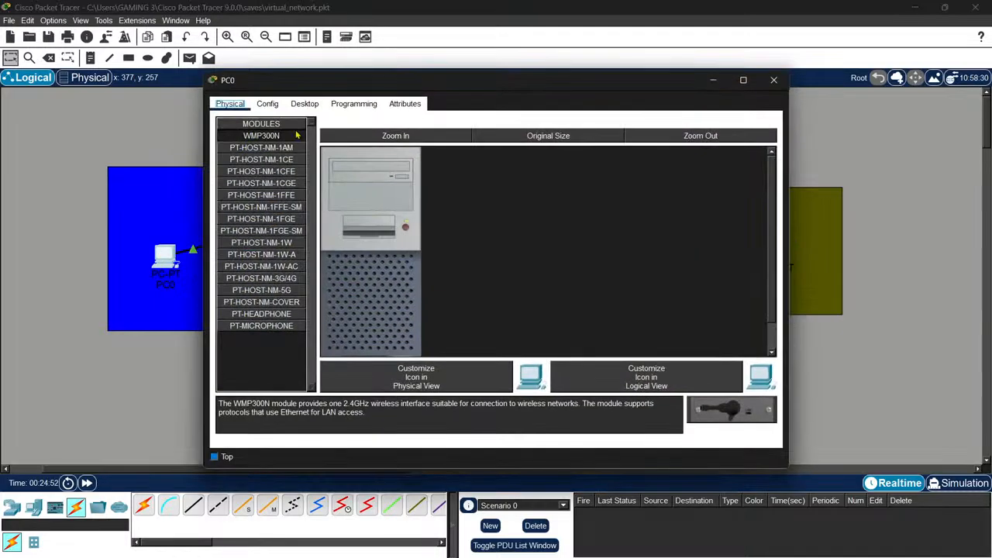
pyautogui.click(305, 103)
pyautogui.click(276, 164)
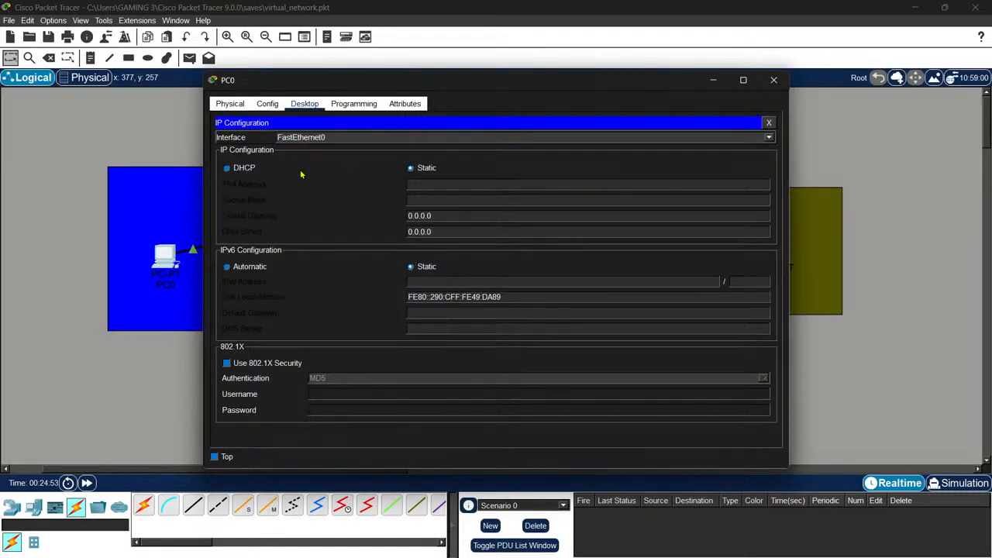
pyautogui.click(471, 185)
pyautogui.write('192.')
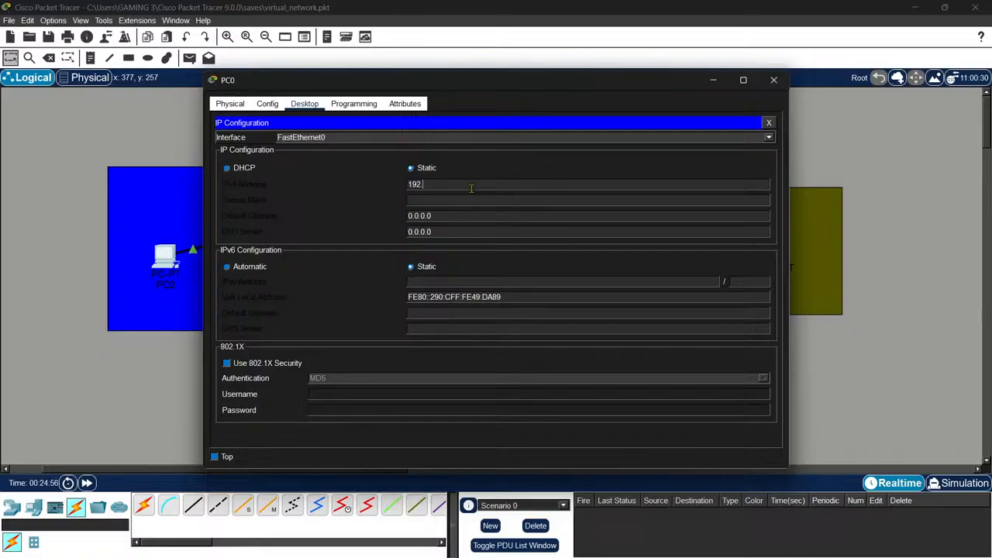
pyautogui.write('168.1.2')
pyautogui.press('Tab')
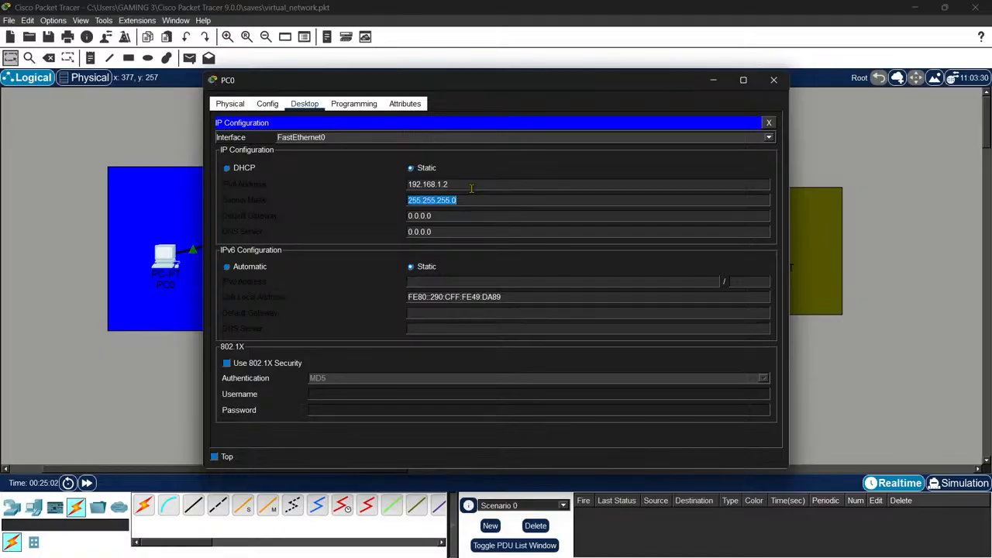
pyautogui.hotkey('shift', 'Tab')
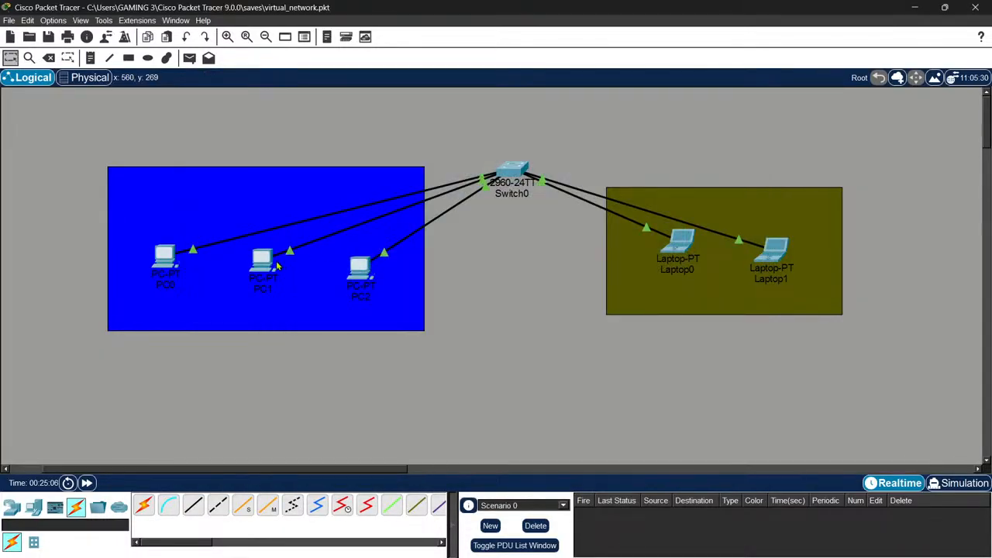
# Assign PC1 the static IPv4 address 192.168.1.3 and close its window
pyautogui.click(278, 265)
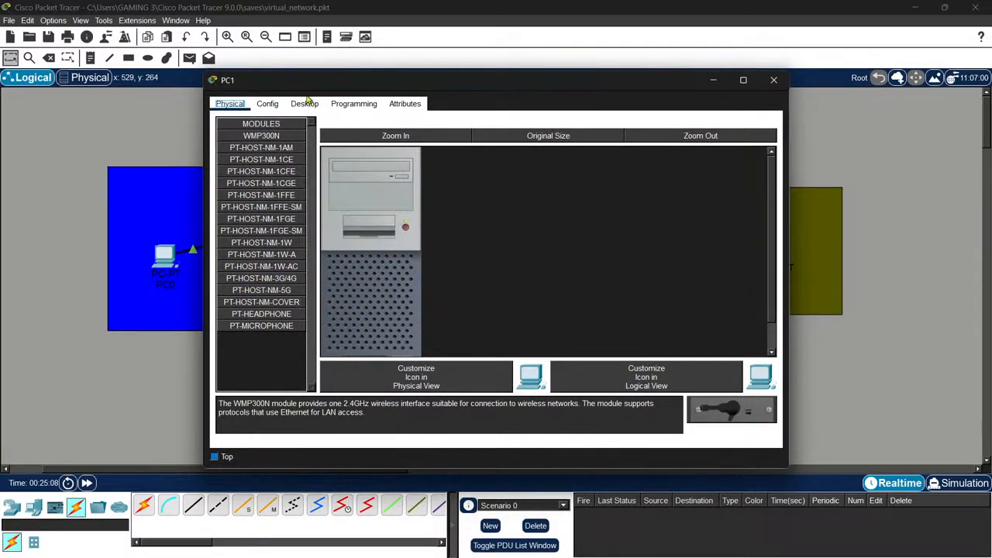
pyautogui.click(306, 103)
pyautogui.click(286, 161)
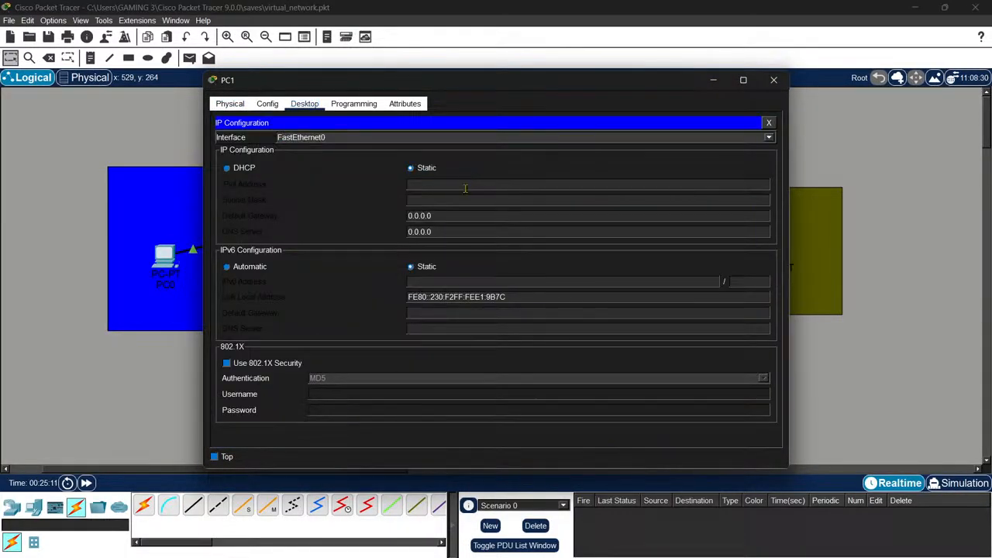
pyautogui.click(464, 184)
pyautogui.write('192.168.1.2')
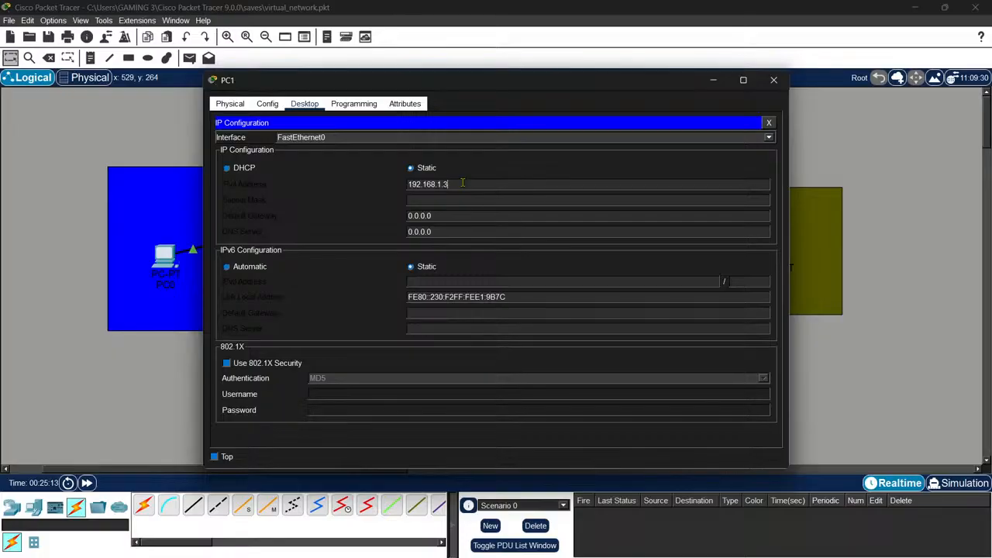
pyautogui.press('Escape')
pyautogui.press('Escape')
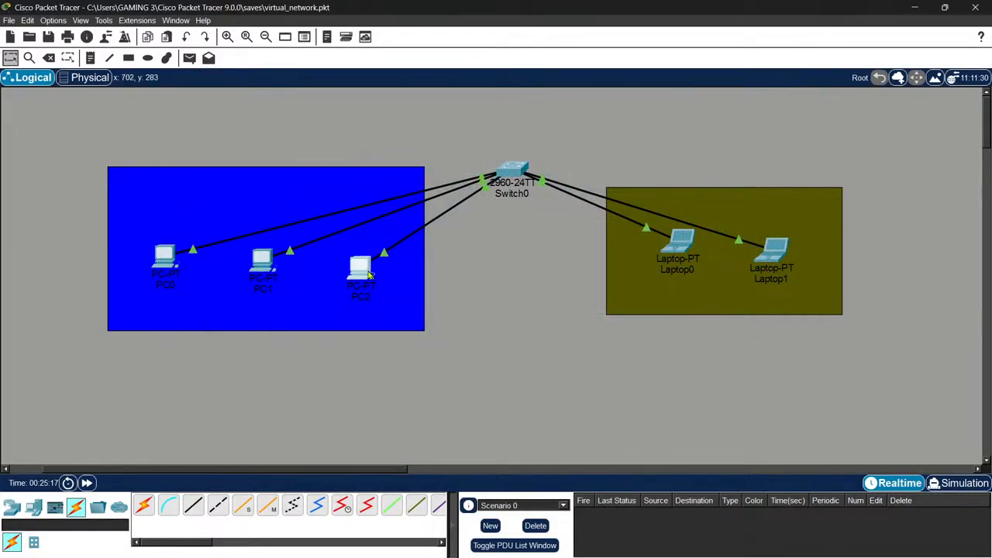
# Assign PC2 a static IPv4 address in the 192.168.1.x network with the default subnet mask and close its window
pyautogui.click(360, 267)
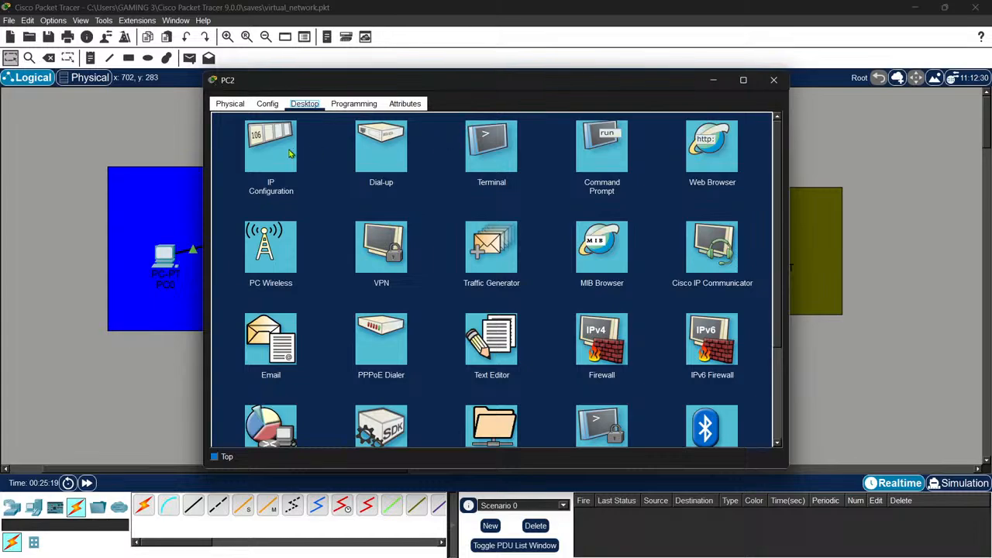
pyautogui.click(290, 153)
pyautogui.click(478, 188)
pyautogui.write('192.168.1.2')
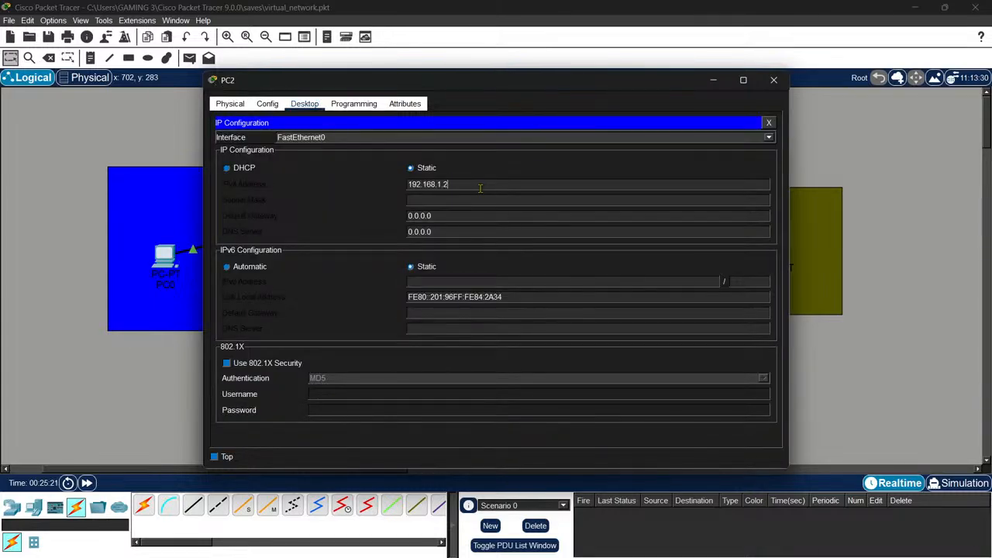
pyautogui.press('Tab')
pyautogui.press('Escape')
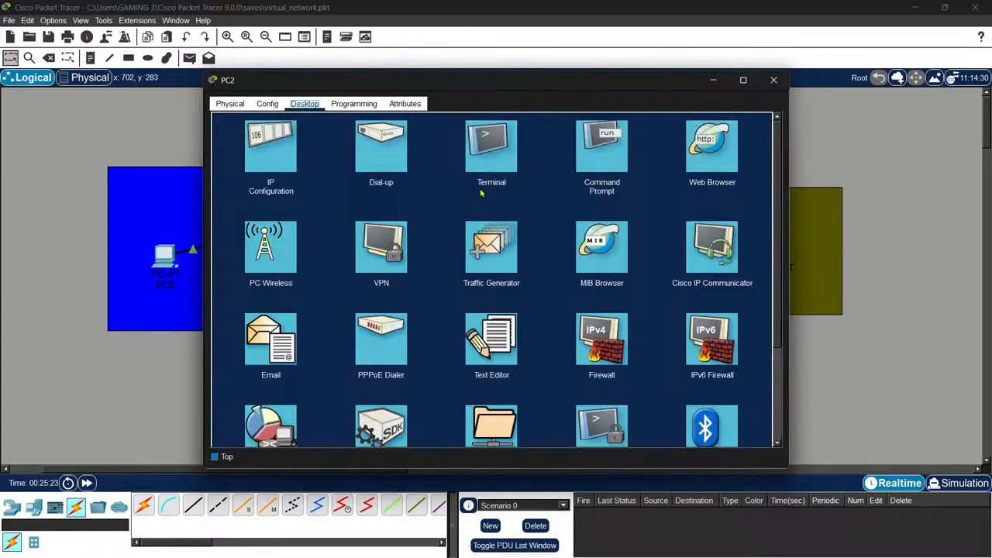
pyautogui.press('Escape')
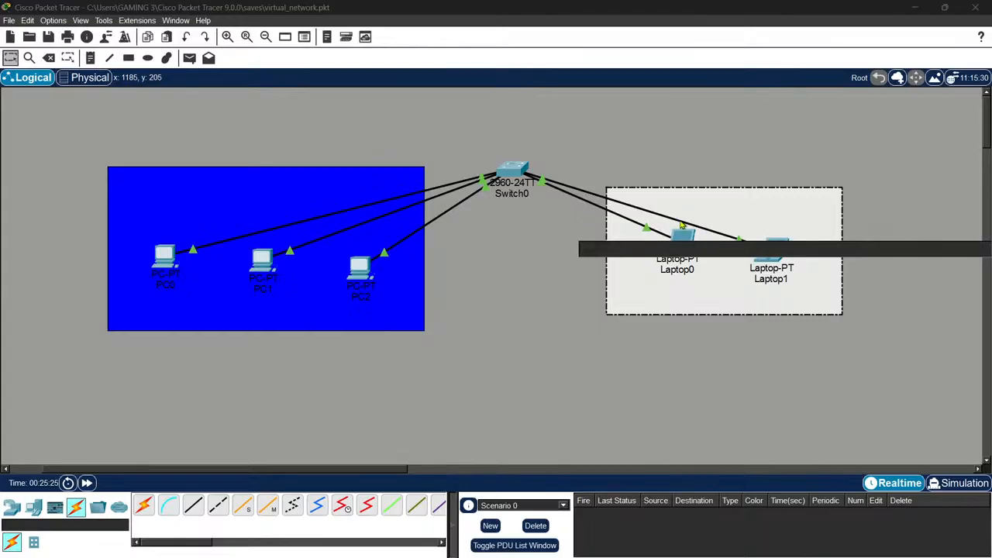
# Assign Laptop0 the static IPv4 address 192.168.1.5 with the default subnet mask and close its window
pyautogui.click(678, 240)
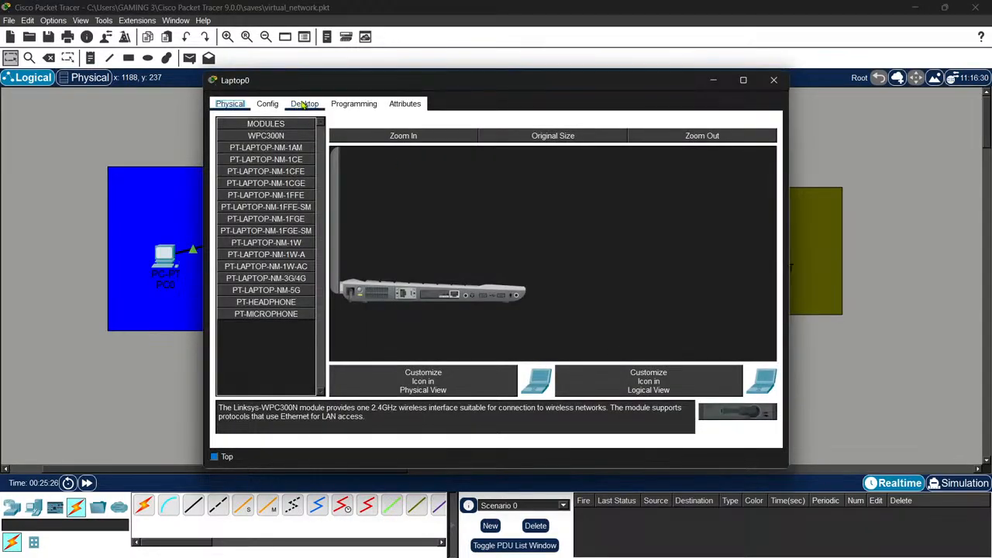
pyautogui.click(303, 103)
pyautogui.click(269, 147)
pyautogui.click(503, 184)
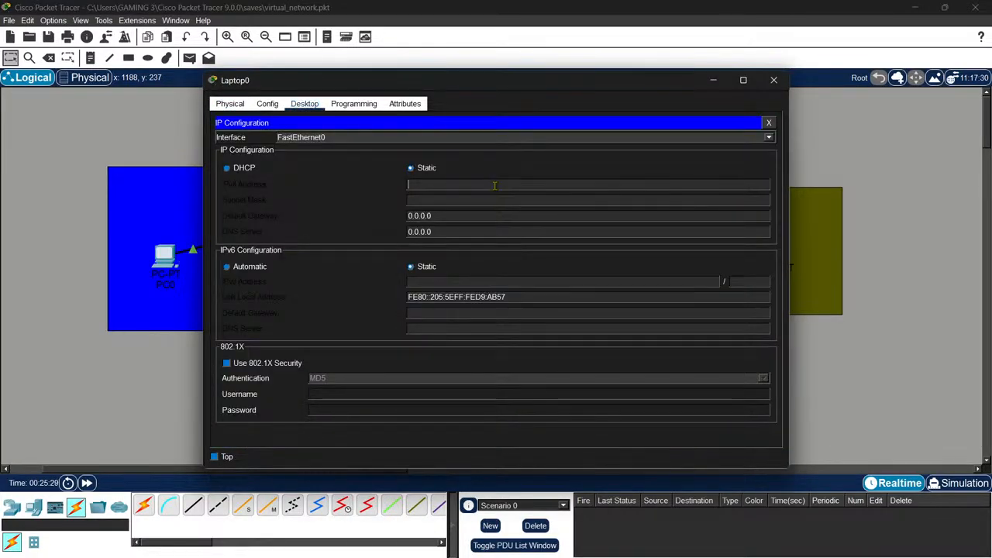
pyautogui.write('192.168.1.2')
pyautogui.press('BackSpace')
pyautogui.write('5')
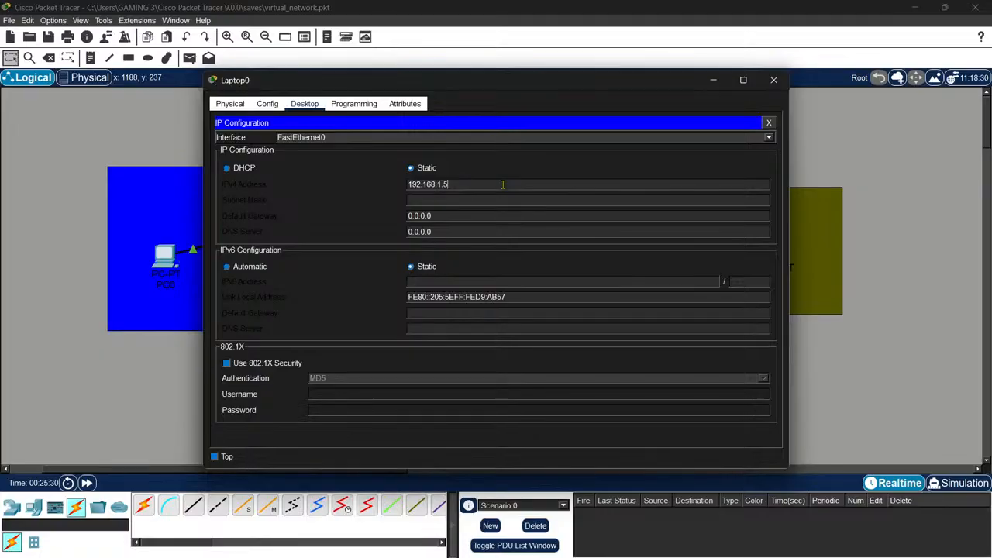
pyautogui.press('Tab')
pyautogui.press('Escape')
pyautogui.press('Escape')
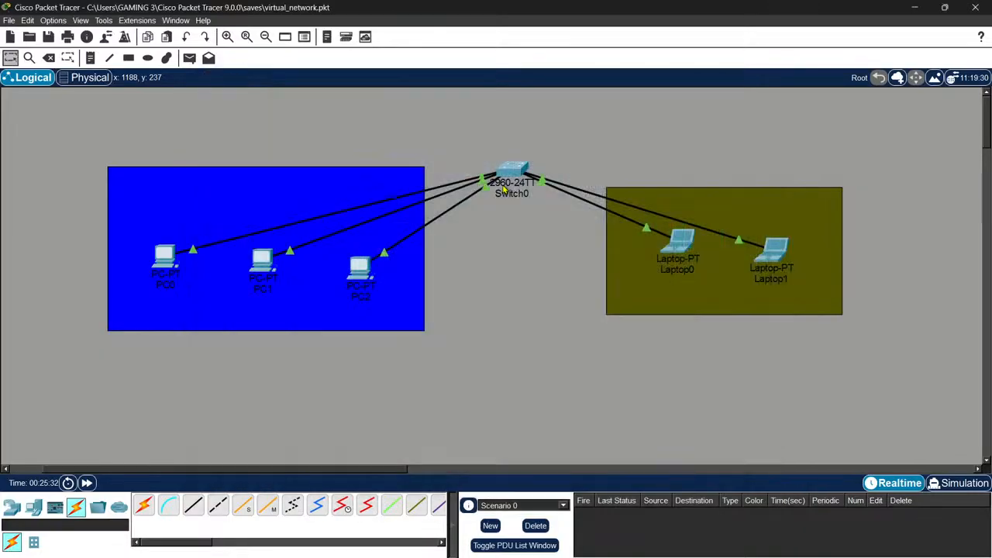
# Assign Laptop1 the static IPv4 address 192.168.1.6 with subnet mask 255.255.255.0 and close its window
pyautogui.click(773, 256)
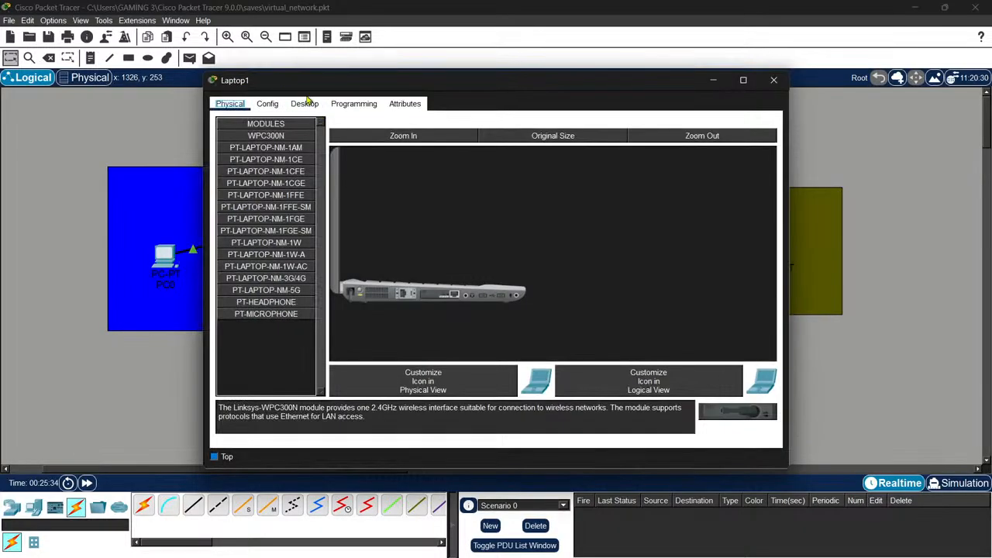
pyautogui.click(306, 103)
pyautogui.click(272, 166)
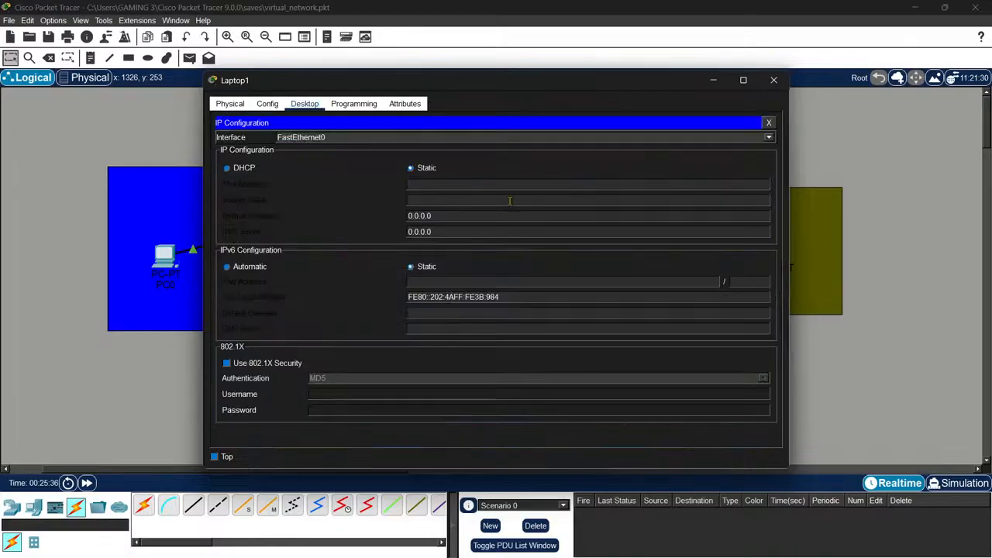
pyautogui.click(542, 185)
pyautogui.write('192.168.1.2')
pyautogui.press('Tab')
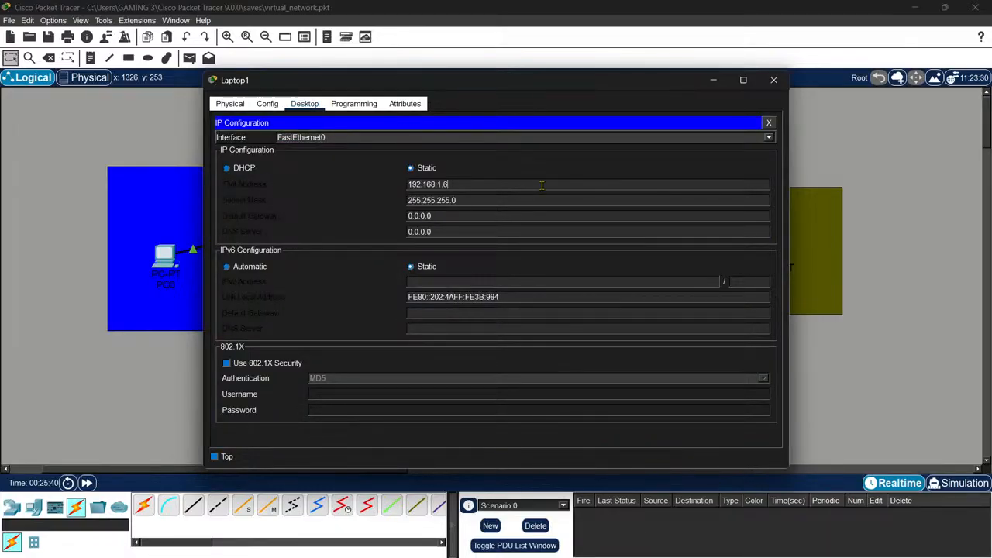
pyautogui.press('Escape')
pyautogui.press('Escape')
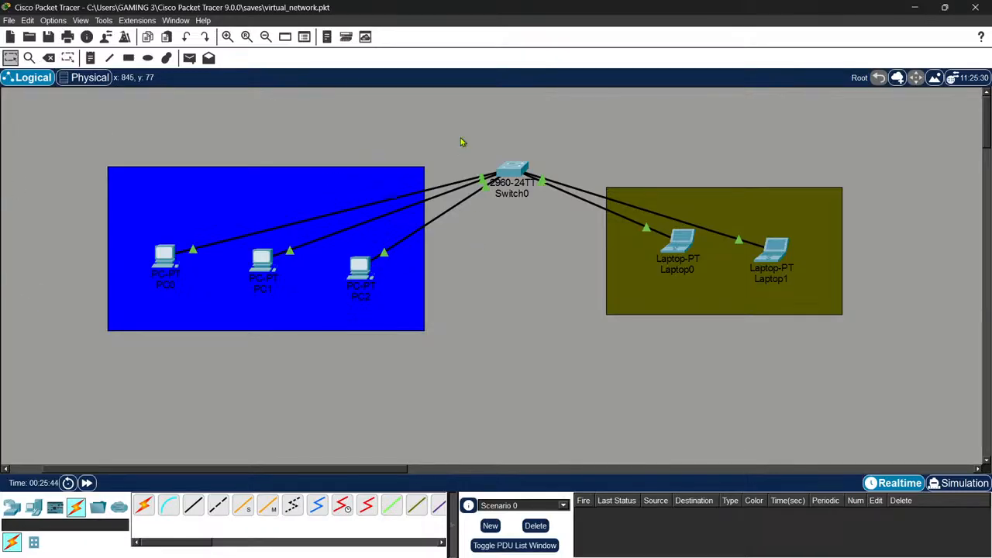
# Send a simple PDU from PC0 to PC2 to test connectivity within the same VLAN
pyautogui.moveTo(462, 142); pyautogui.dragTo(574, 229)
pyautogui.click(189, 57)
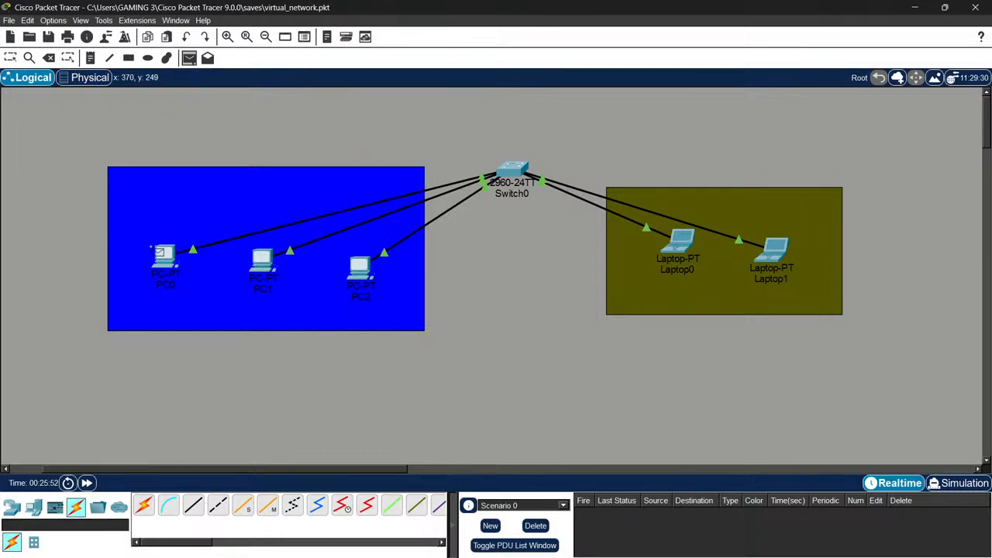
pyautogui.click(161, 254)
pyautogui.click(361, 268)
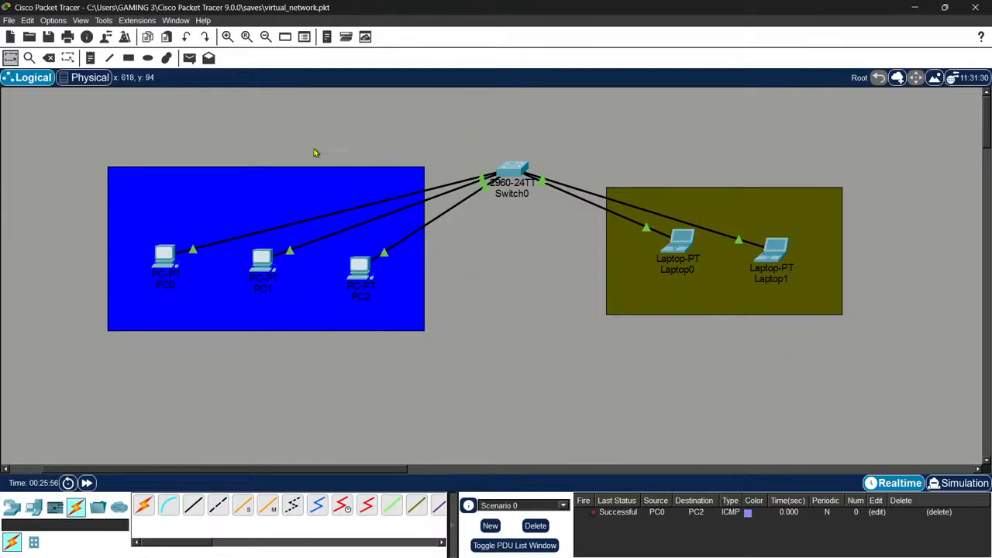
# Send a simple PDU from PC0 to Laptop0 to test connectivity between the two VLANs
pyautogui.click(189, 58)
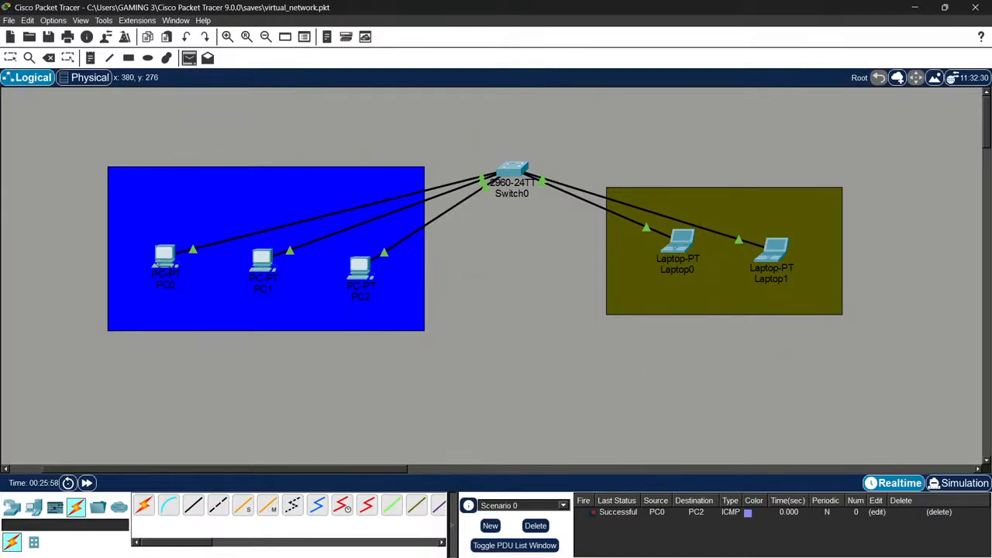
pyautogui.click(163, 257)
pyautogui.click(686, 246)
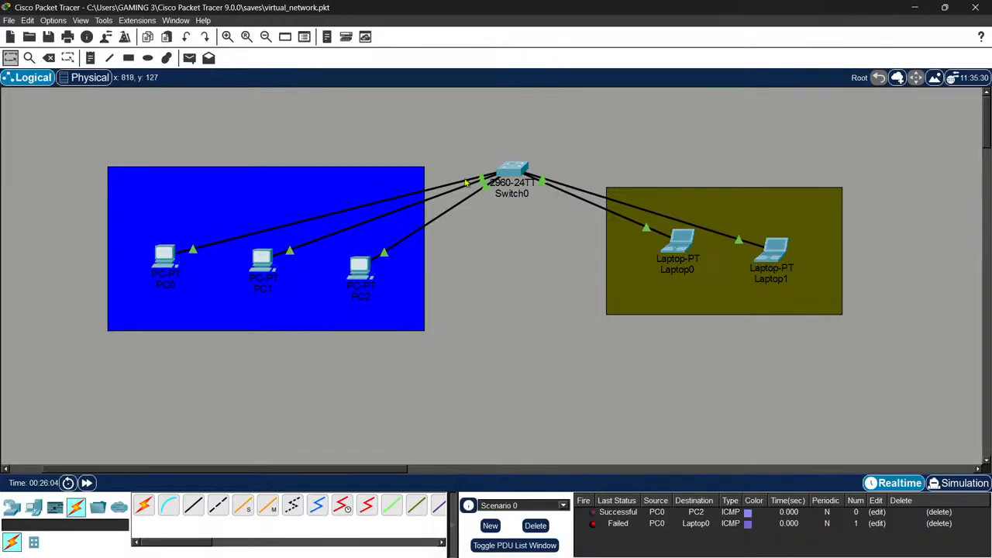
# Delete the current scenario's PDUs and switch the network to simulation mode with the whole topology in view
pyautogui.click(536, 526)
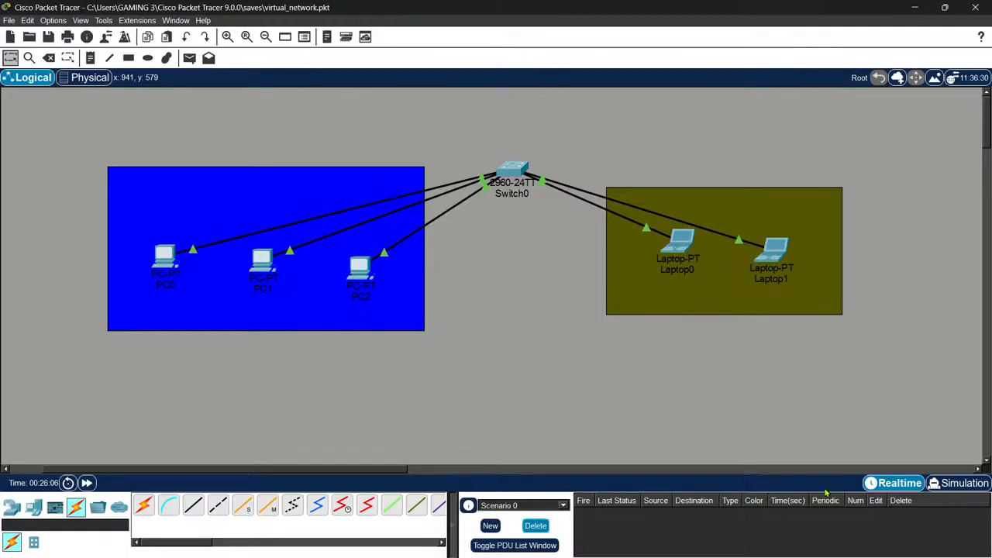
pyautogui.click(941, 478)
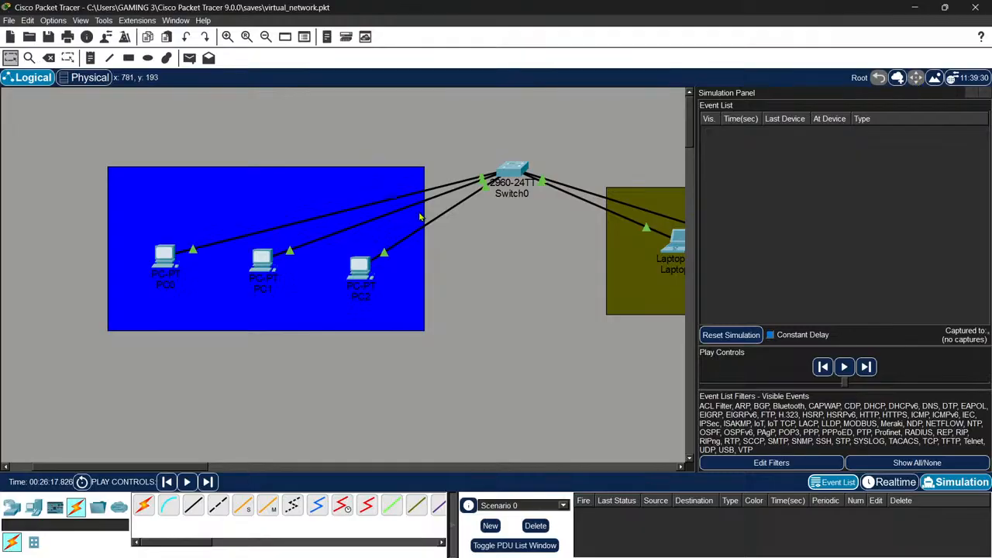
pyautogui.scroll(-1, 418, 217)
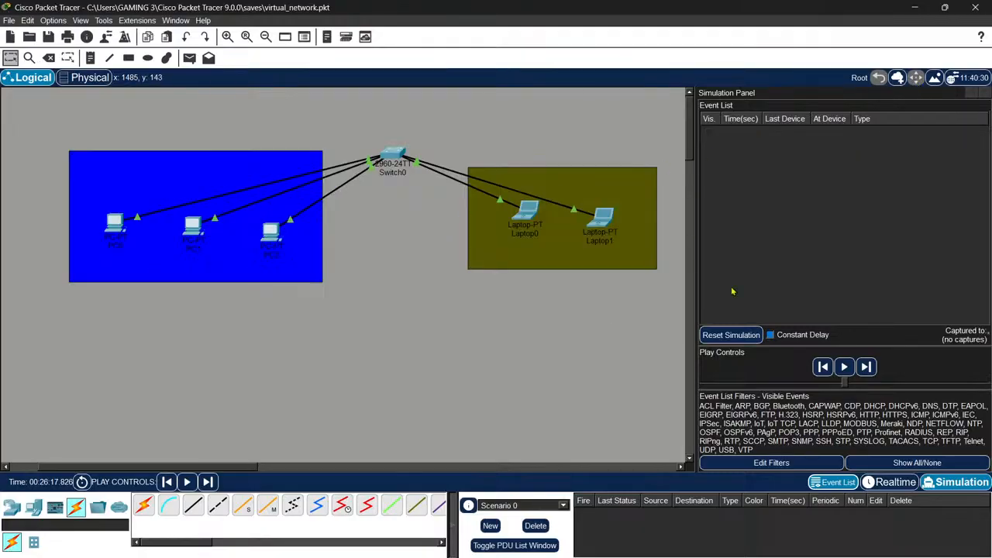
# Create a simple PDU from PC0 to Laptop0 in simulation mode
pyautogui.click(189, 57)
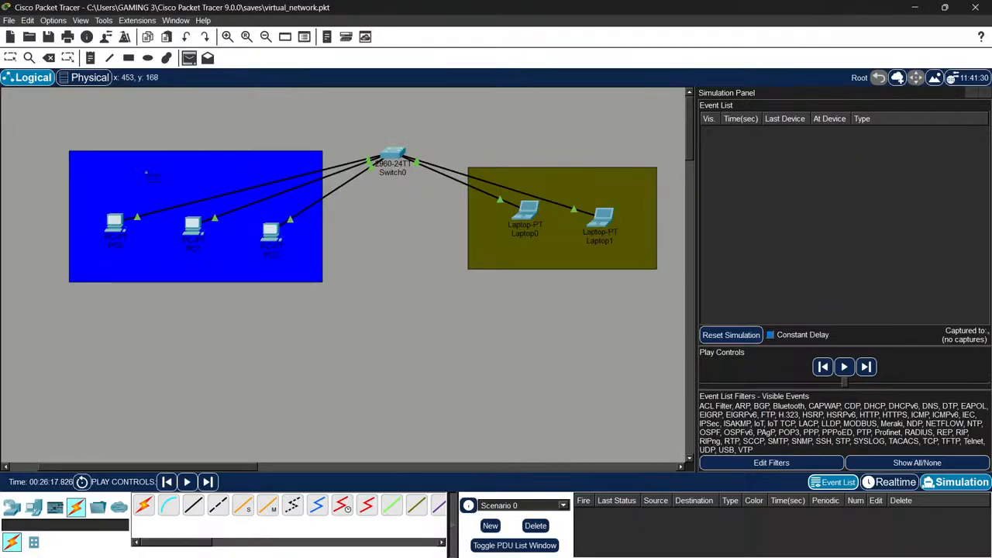
pyautogui.click(116, 224)
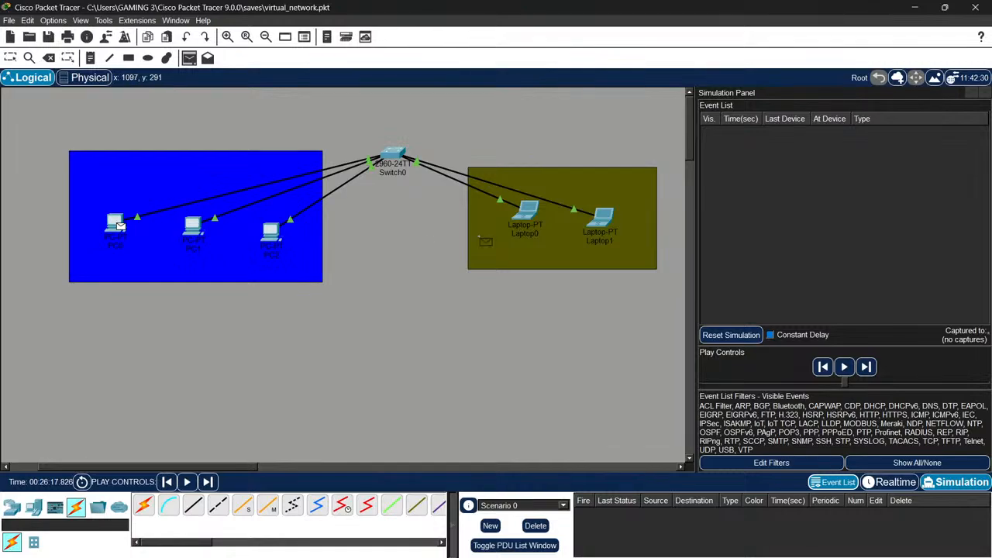
pyautogui.click(528, 211)
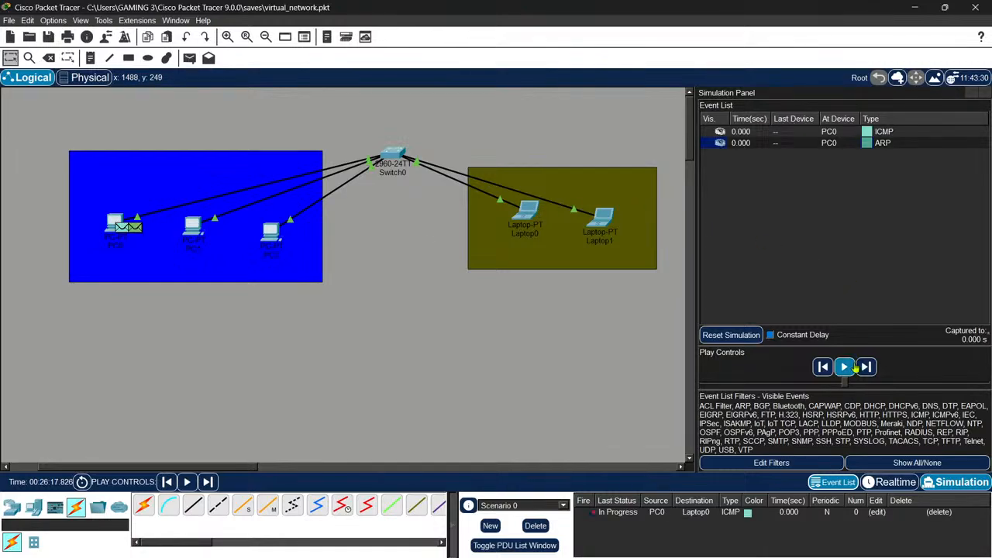
# Advance the simulation by one event and examine the inbound Layer 2 processing of the ARP PDU at Switch0
pyautogui.click(864, 367)
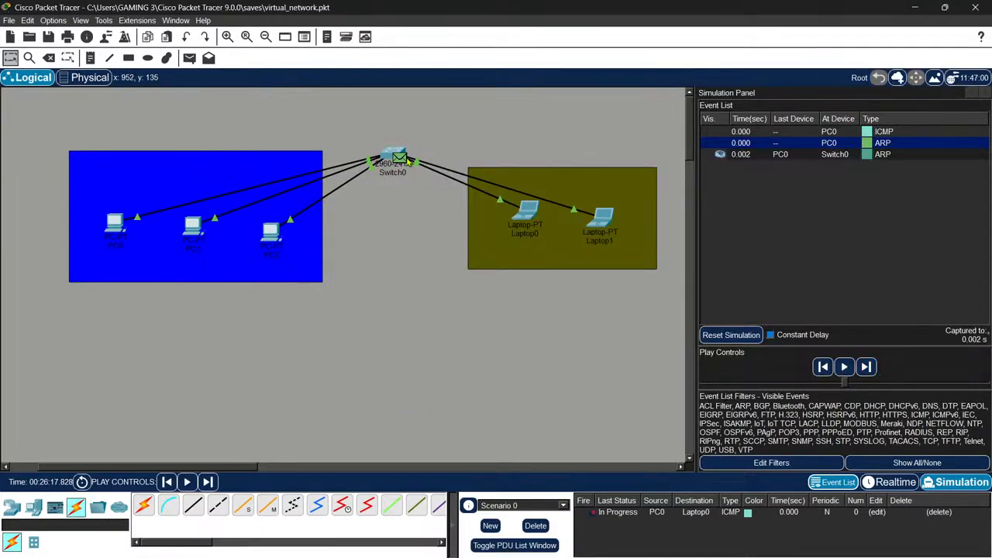
pyautogui.click(407, 160)
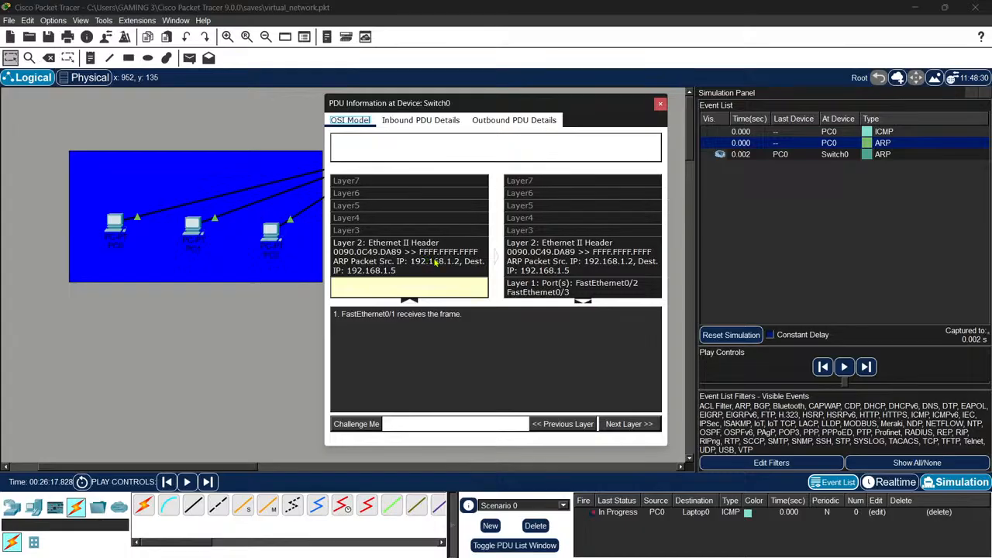
pyautogui.click(406, 271)
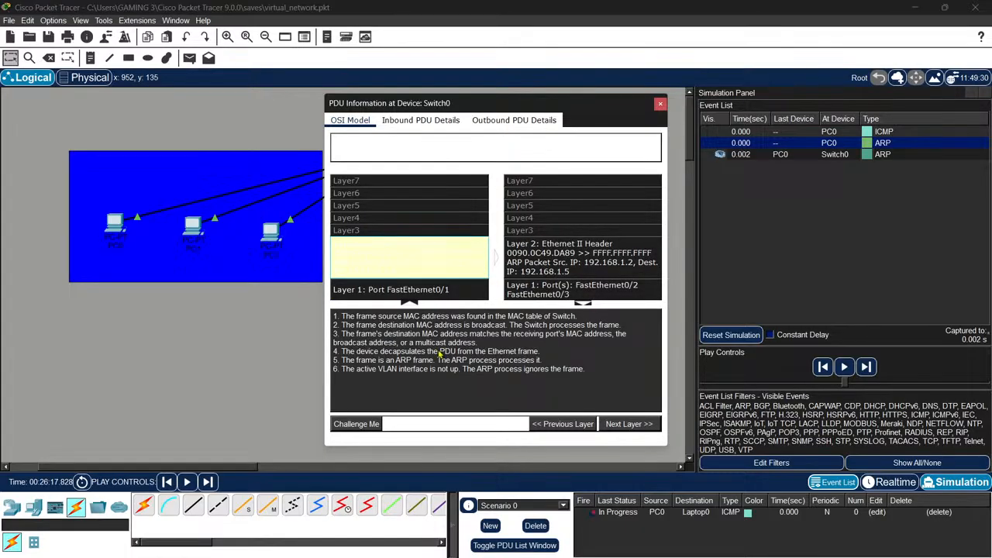
# Examine the outbound Layer 2 and inbound Layer 1 processing of the ARP PDU at Switch0 and close its PDU information
pyautogui.click(533, 265)
pyautogui.click(461, 284)
pyautogui.click(659, 104)
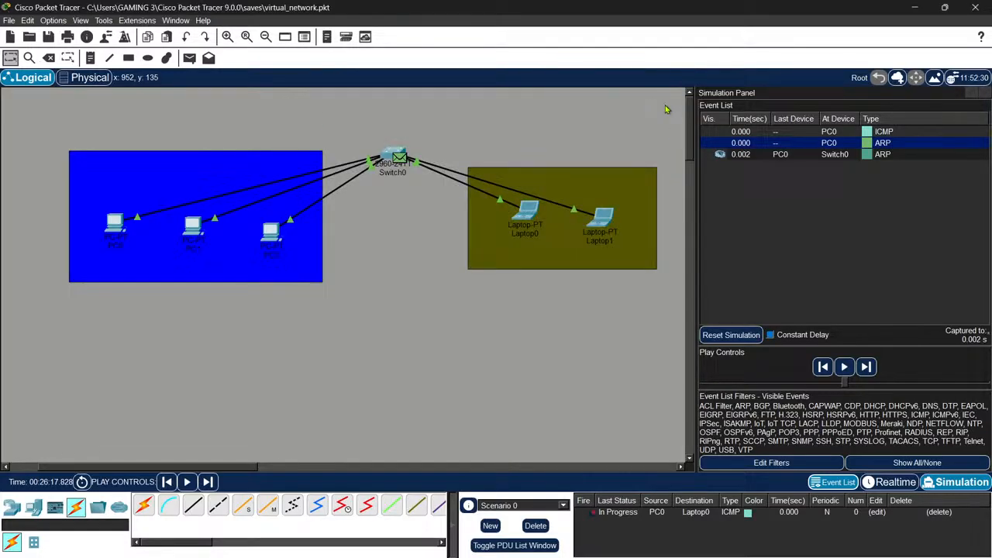
# Examine Switch0 and its cabling in the Main Wiring Closet rack of the physical workspace and return to the logical topology
pyautogui.click(91, 80)
pyautogui.scroll(2, 175, 229)
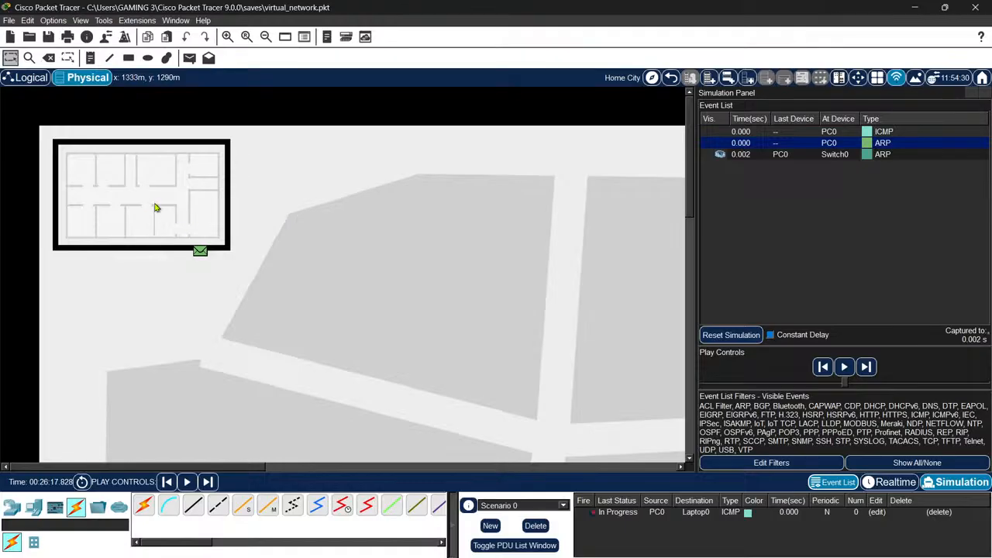
pyautogui.click(155, 207)
pyautogui.click(532, 295)
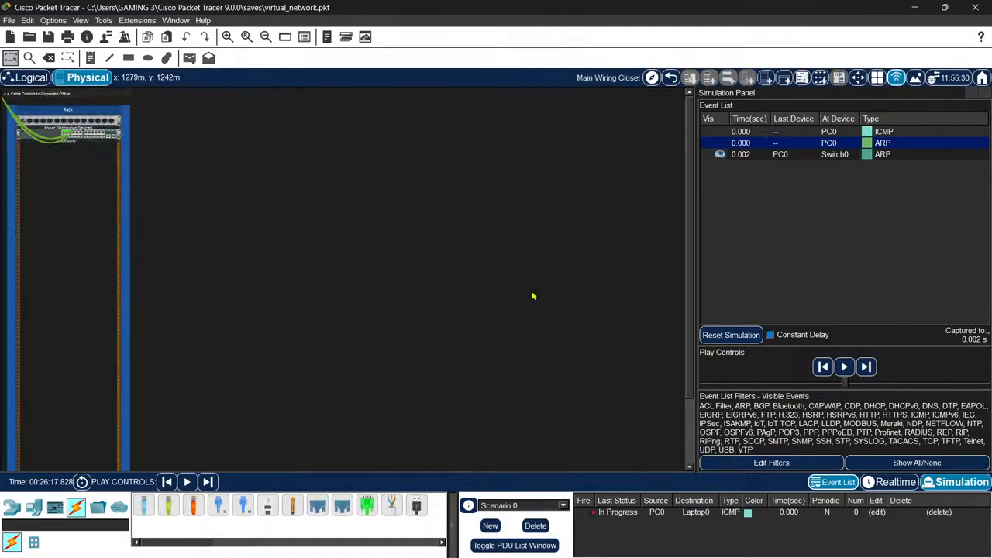
pyautogui.scroll(4, 66, 136)
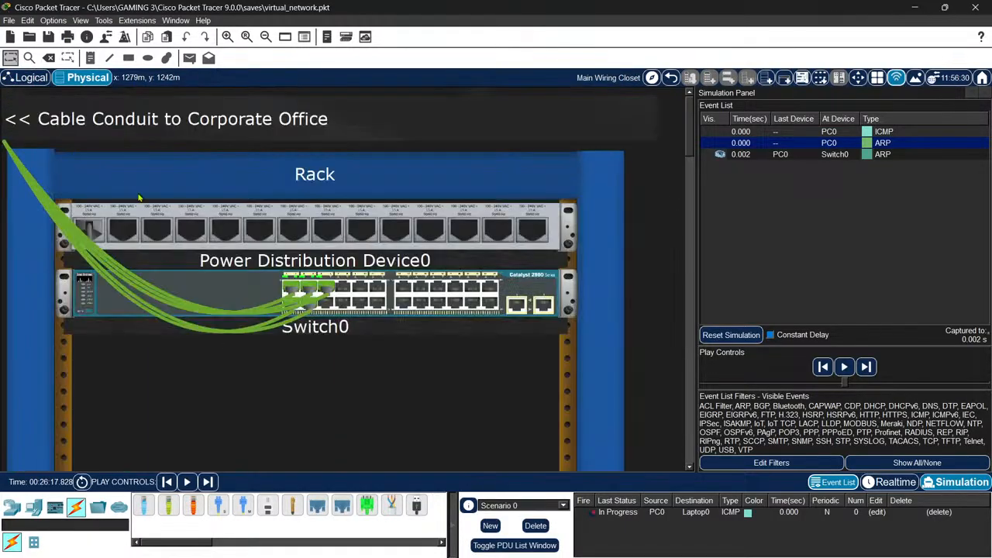
pyautogui.scroll(1, 333, 256)
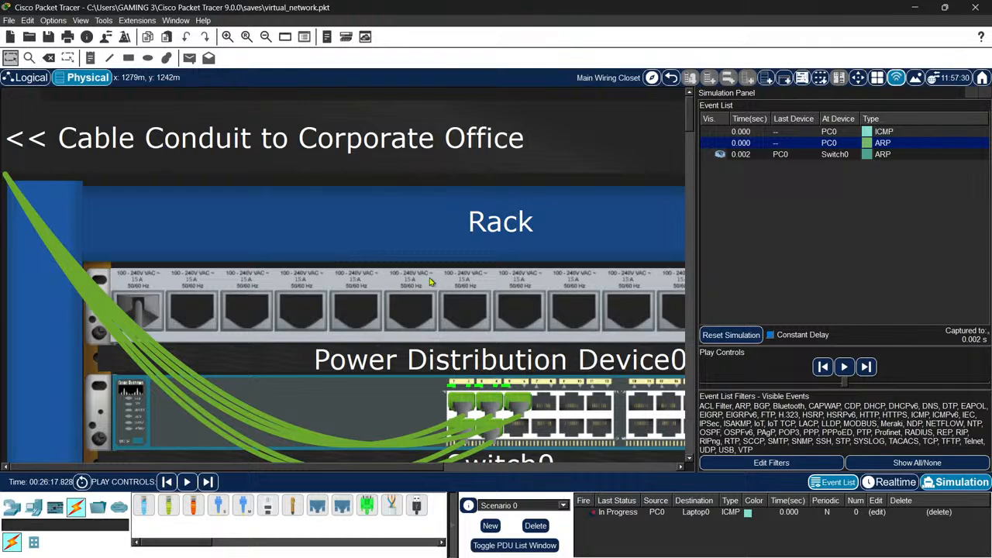
pyautogui.scroll(-2, 408, 287)
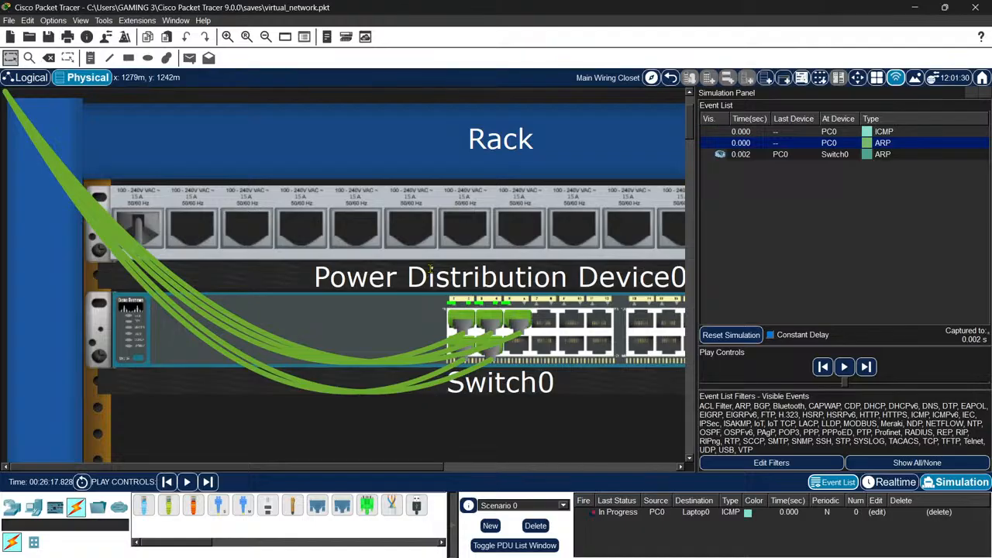
pyautogui.scroll(-5, 431, 272)
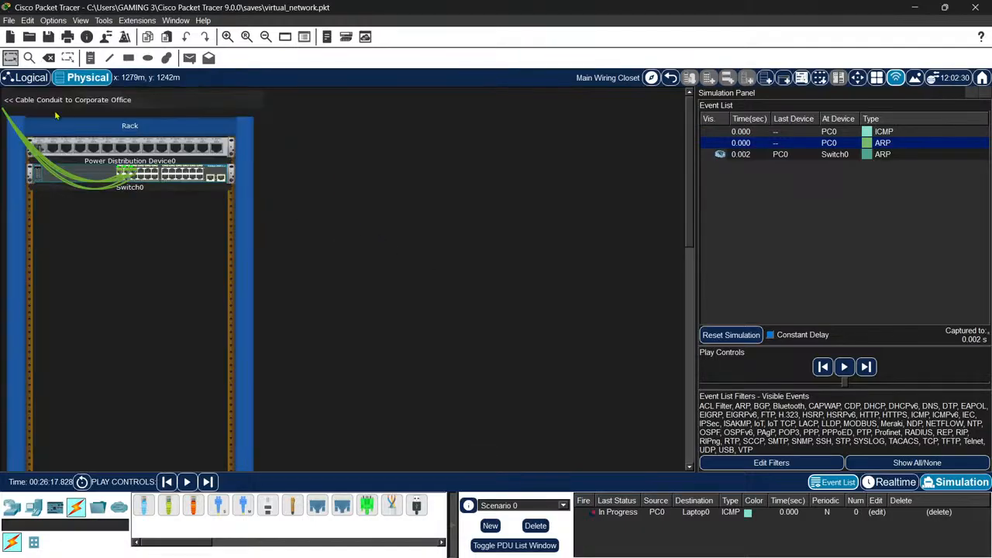
pyautogui.click(31, 77)
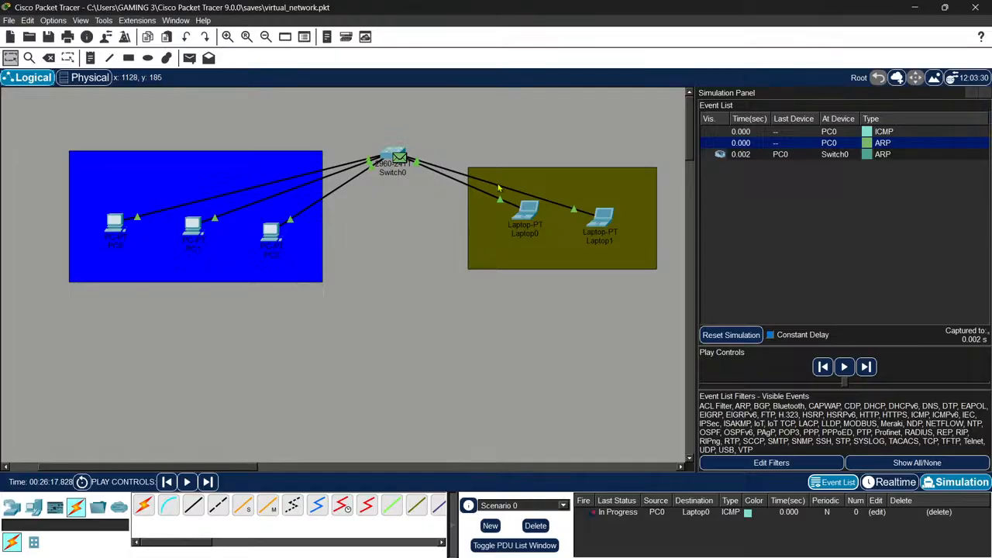
pyautogui.moveTo(23, 112); pyautogui.dragTo(349, 295)
pyautogui.moveTo(434, 131); pyautogui.dragTo(677, 317)
pyautogui.click(116, 224)
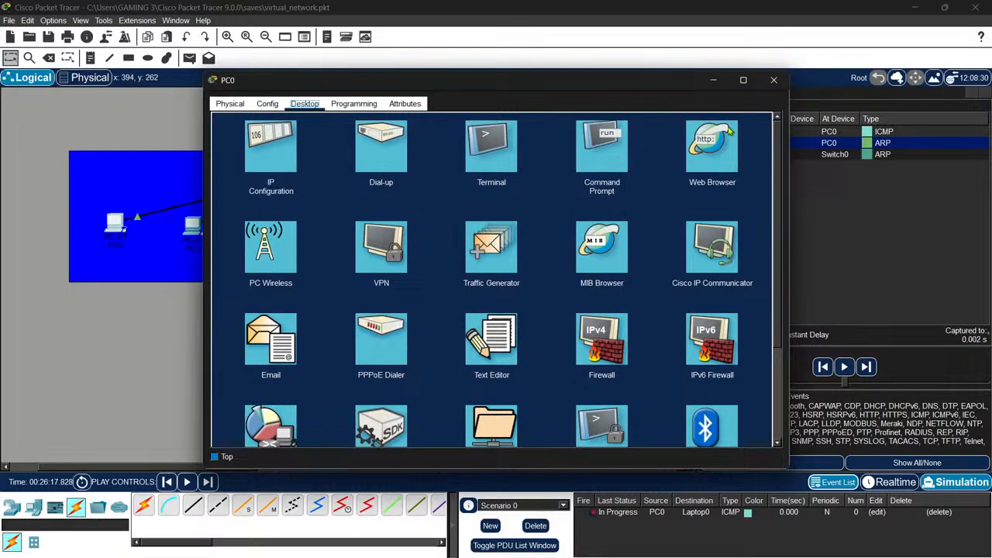
pyautogui.click(773, 80)
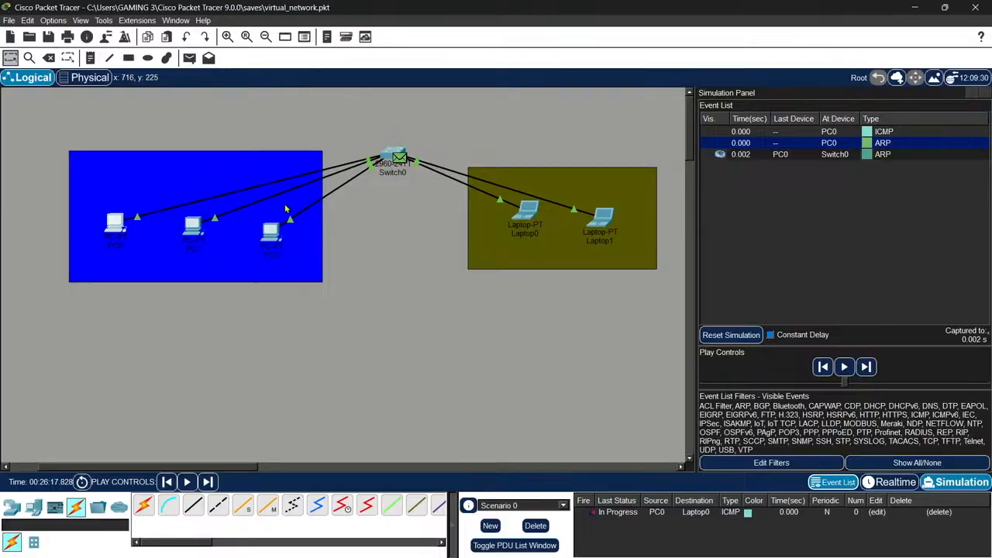
# Shift the blue rectangle behind the PCs and the olive rectangle behind the laptops slightly downward
pyautogui.moveTo(216, 176)
pyautogui.mouseDown()
pyautogui.moveTo(344, 111)
pyautogui.moveTo(560, 284)
pyautogui.moveTo(283, 133)
pyautogui.moveTo(219, 191)
pyautogui.mouseUp()
pyautogui.click(217, 331)
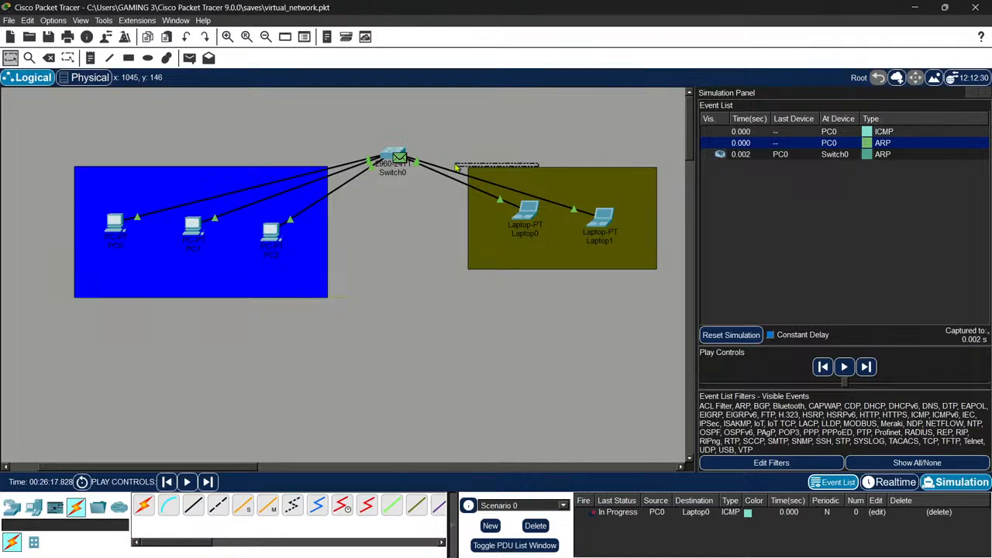
pyautogui.moveTo(604, 183)
pyautogui.mouseDown()
pyautogui.moveTo(137, 115)
pyautogui.moveTo(236, 219)
pyautogui.moveTo(604, 193)
pyautogui.mouseUp()
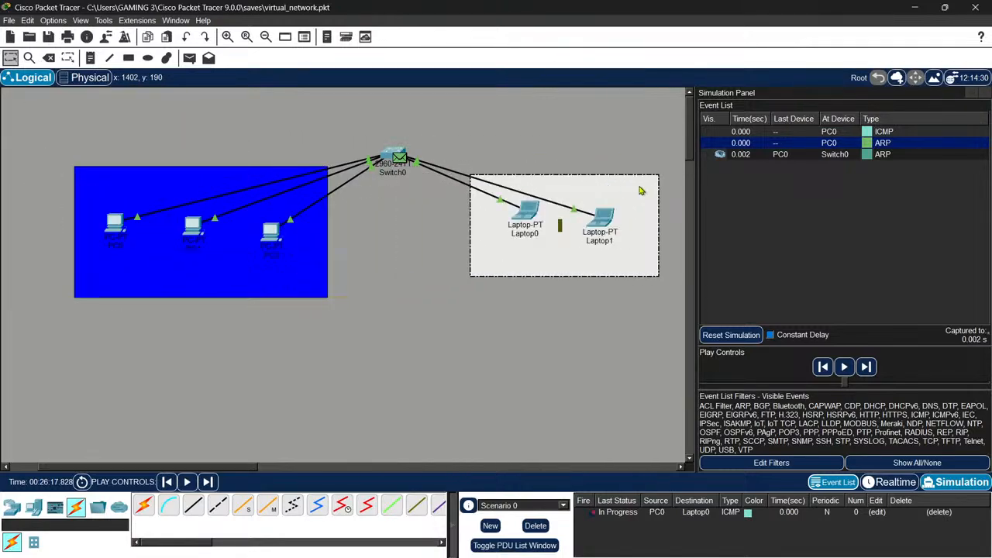
pyautogui.click(586, 351)
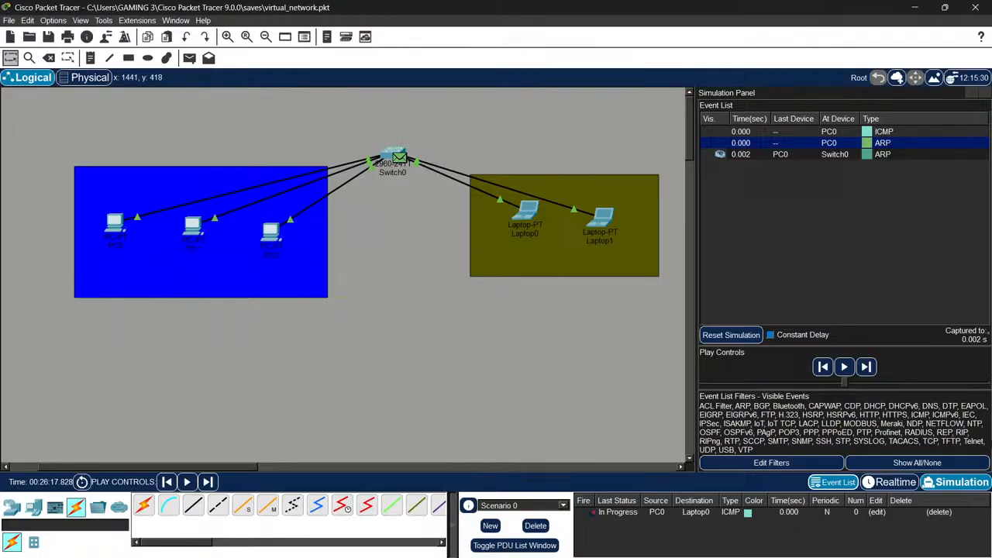
# Step the simulation forward event by event until the PC0-to-Laptop0 PDU gets a final status, and delete the scenario's PDUs
pyautogui.click(866, 367)
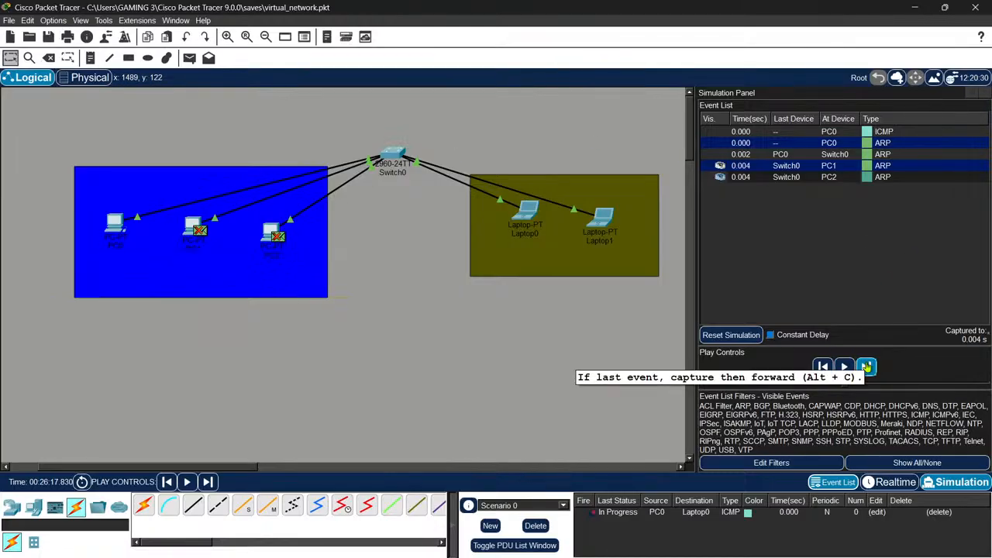
pyautogui.click(866, 367)
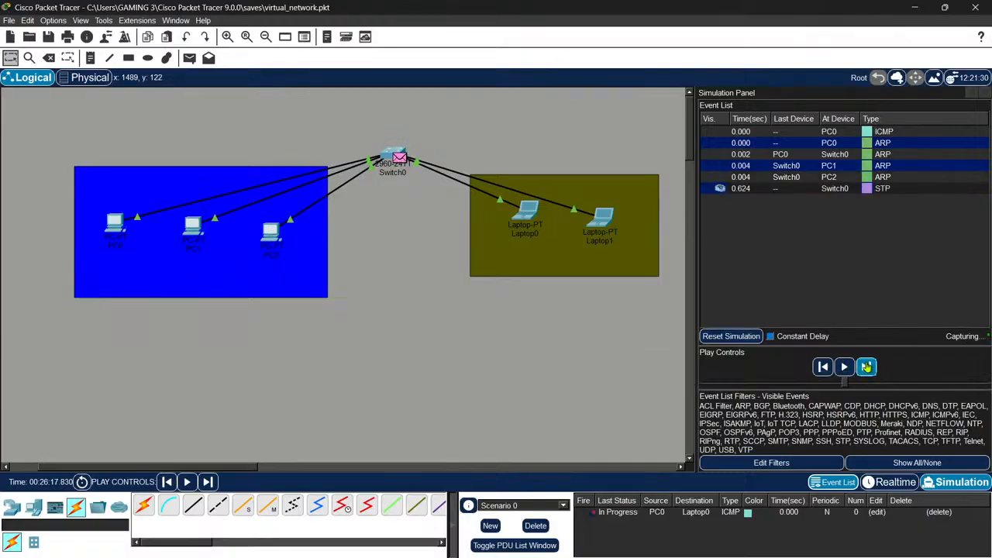
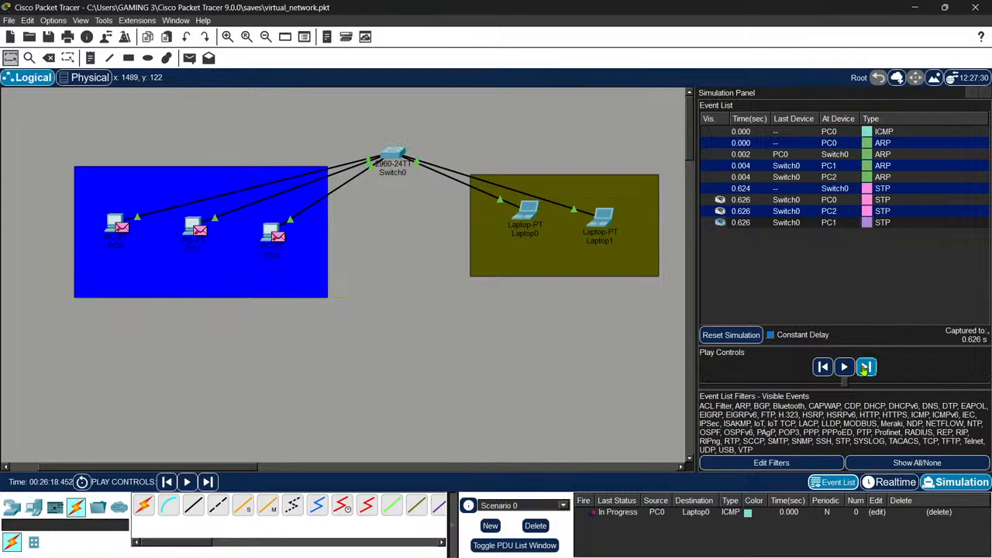
pyautogui.click(865, 369)
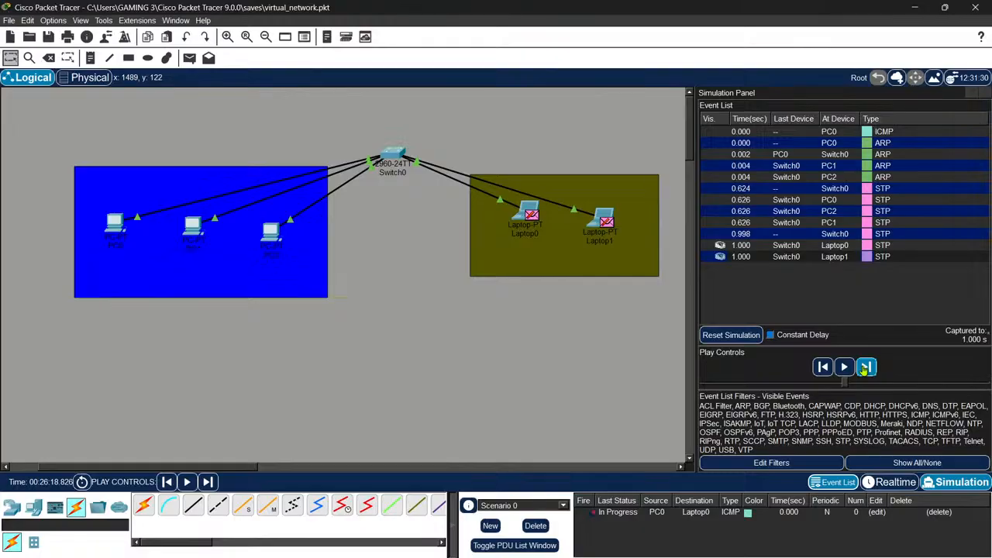
pyautogui.click(865, 368)
pyautogui.click(864, 368)
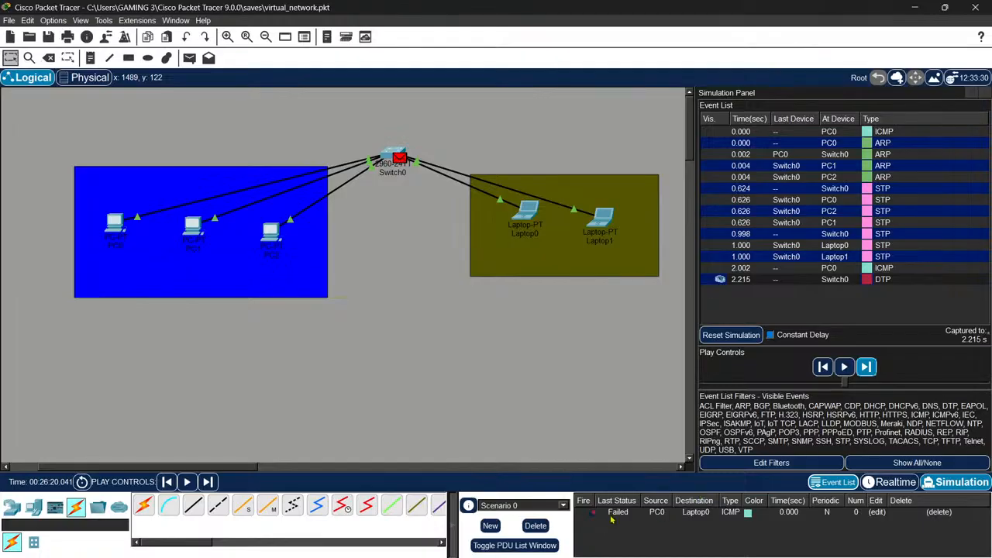
pyautogui.click(635, 515)
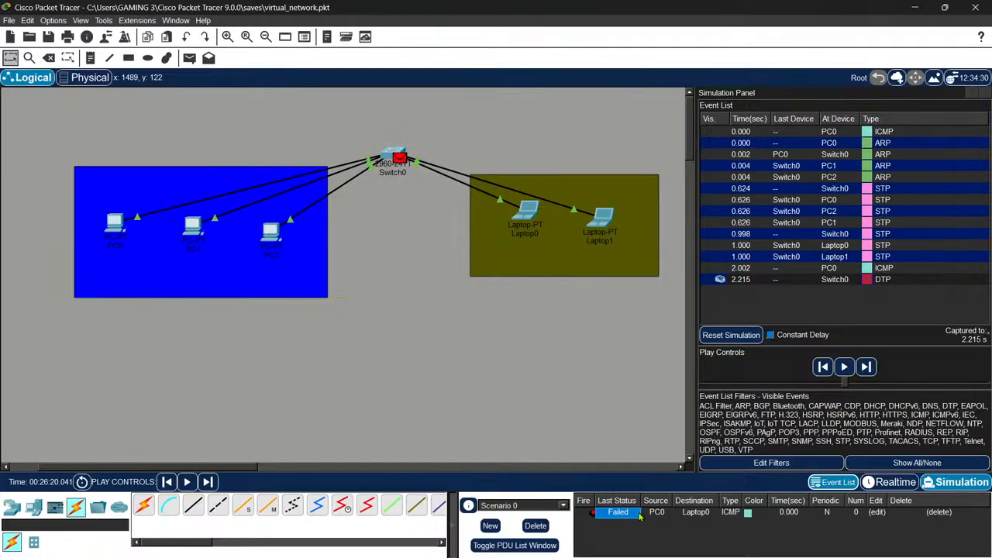
pyautogui.click(535, 526)
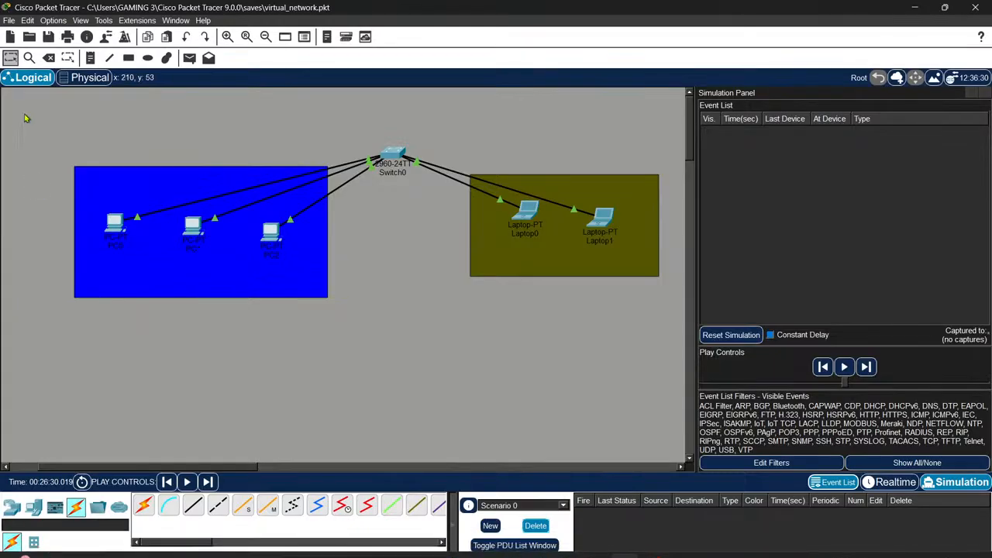
# Select the whole topology, including both background rectangles, and move it down to free space above Switch0
pyautogui.moveTo(35, 110); pyautogui.dragTo(671, 312)
pyautogui.click(332, 132)
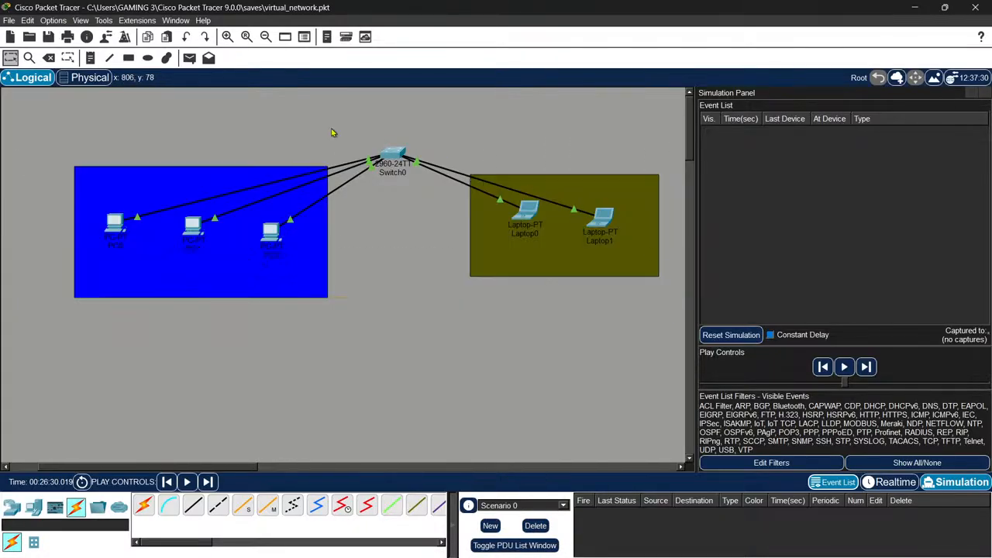
pyautogui.moveTo(46, 110); pyautogui.dragTo(673, 323)
pyautogui.moveTo(44, 130); pyautogui.dragTo(676, 327)
pyautogui.moveTo(21, 104); pyautogui.dragTo(685, 322)
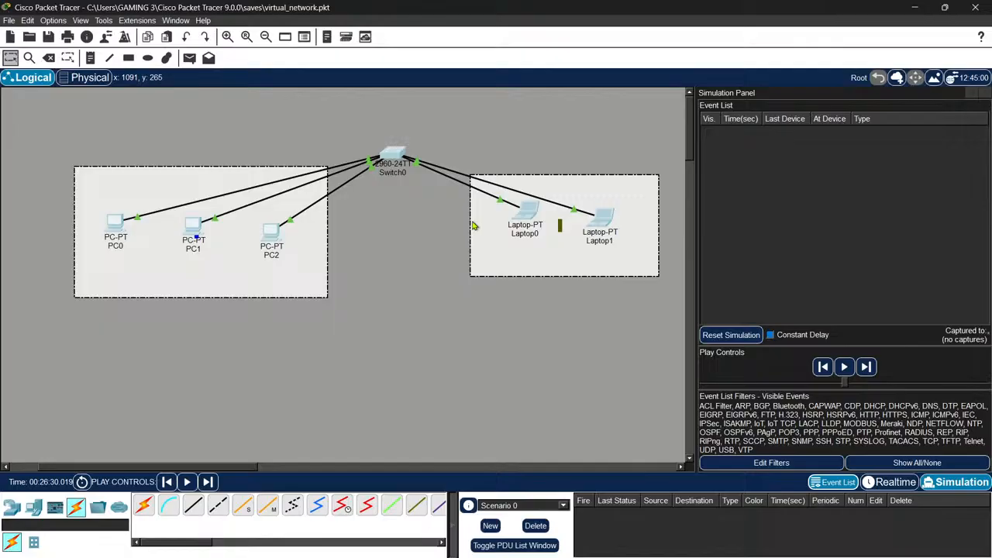
pyautogui.click(393, 151)
pyautogui.moveTo(41, 118); pyautogui.dragTo(686, 388)
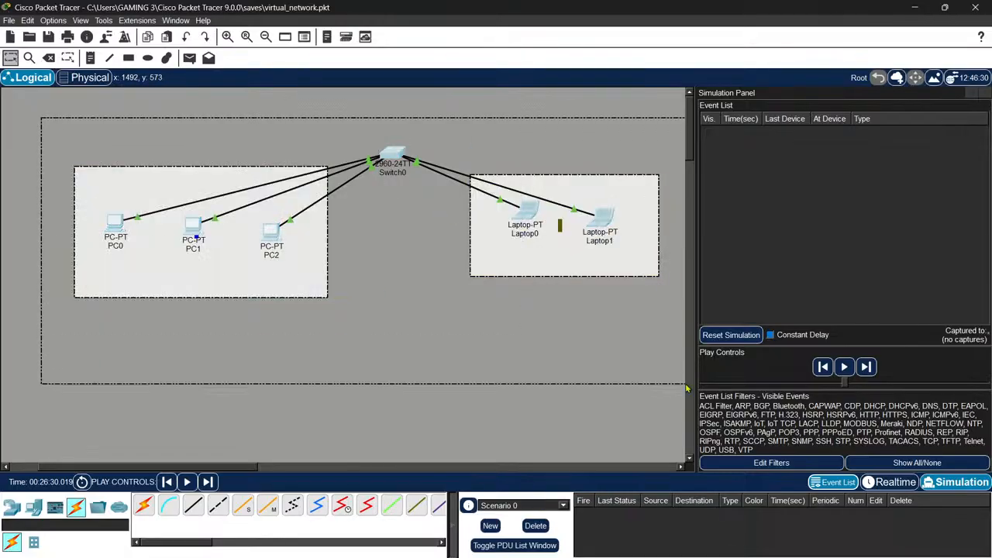
pyautogui.moveTo(394, 155); pyautogui.dragTo(354, 285)
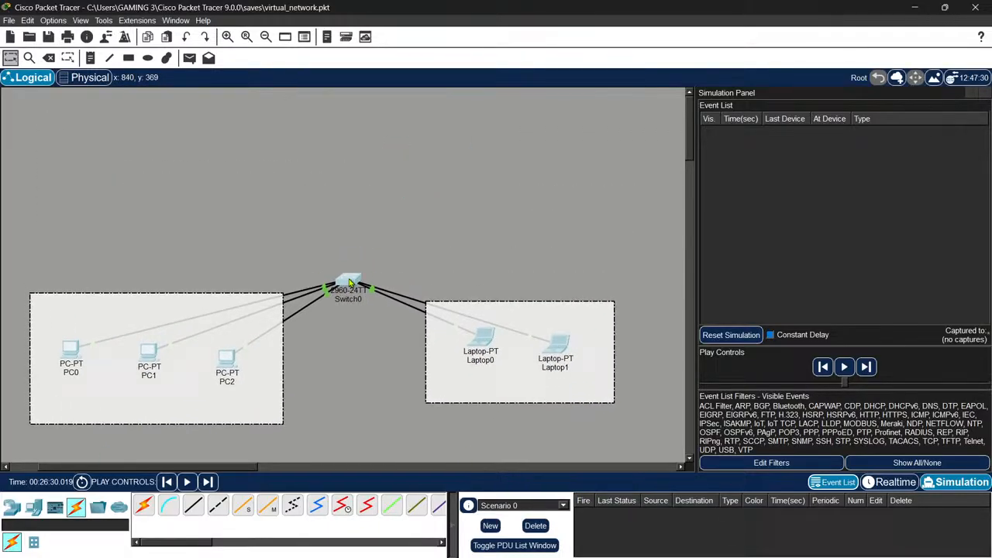
pyautogui.click(416, 234)
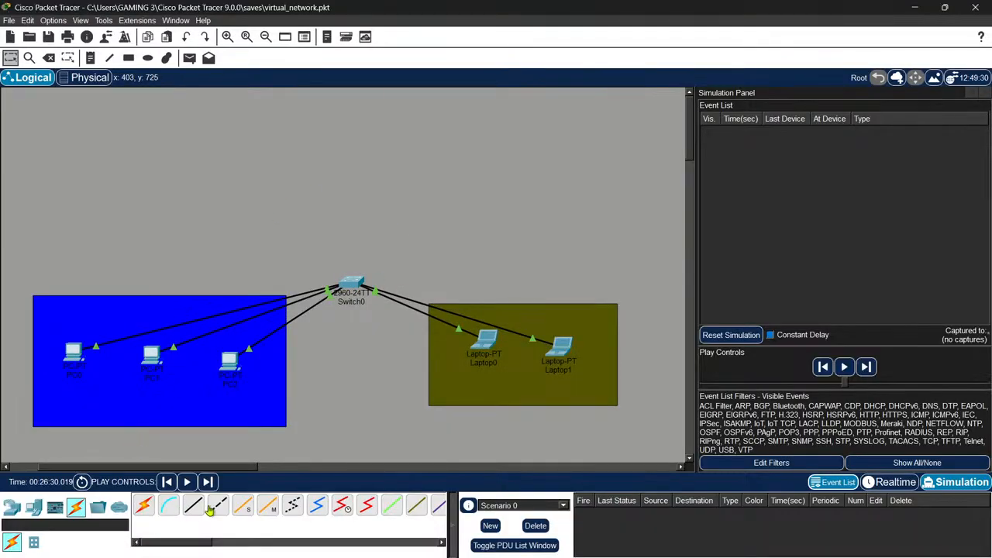
# Place a 1941 router in the free space above Switch0
pyautogui.click(13, 506)
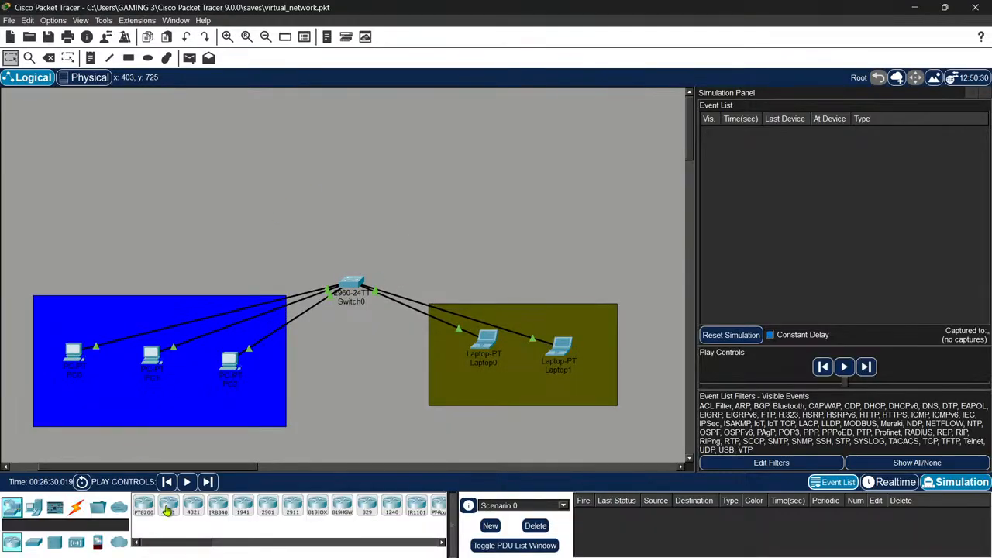
pyautogui.moveTo(242, 505); pyautogui.dragTo(348, 203)
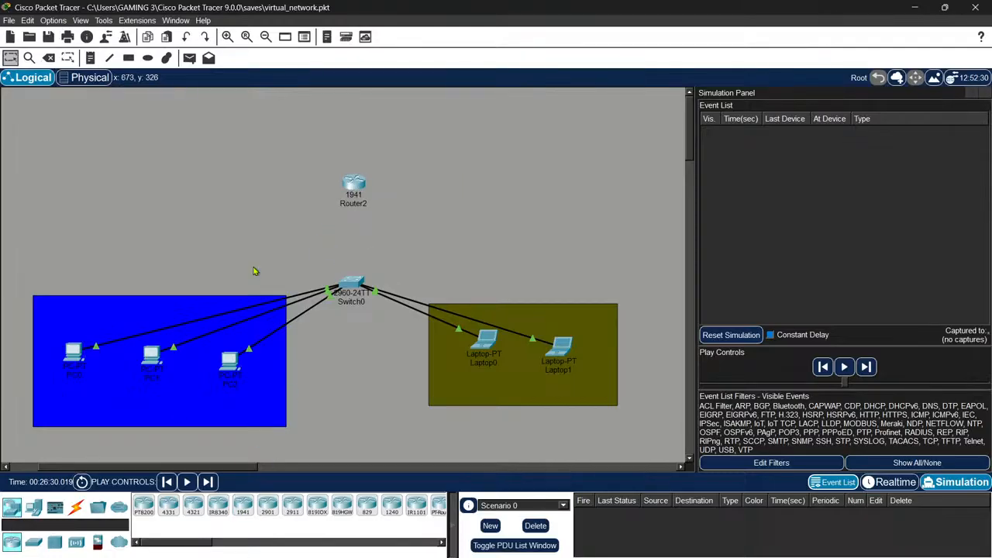
pyautogui.click(32, 507)
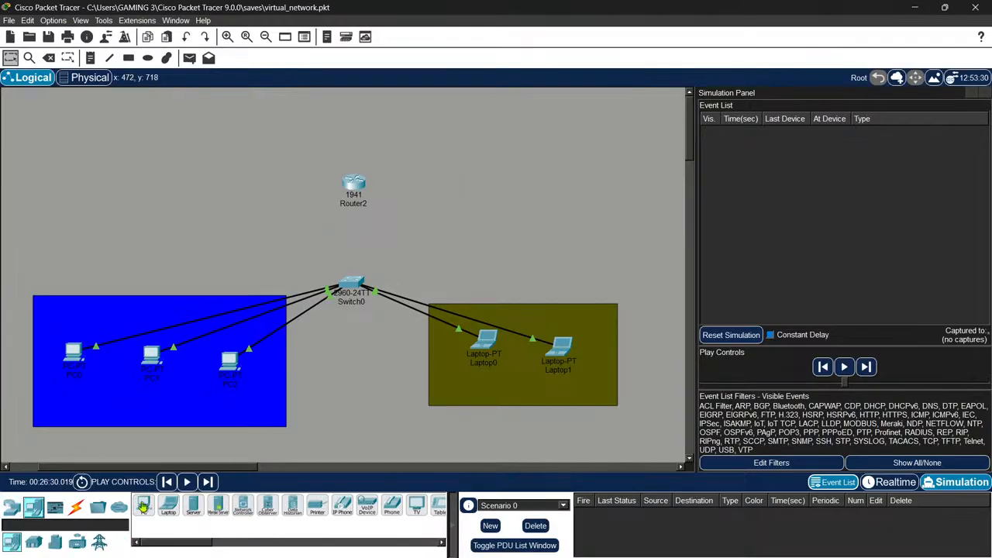
# Connect Switch0 to the router's GigabitEthernet0/1 port with a copper straight-through cable
pyautogui.click(74, 507)
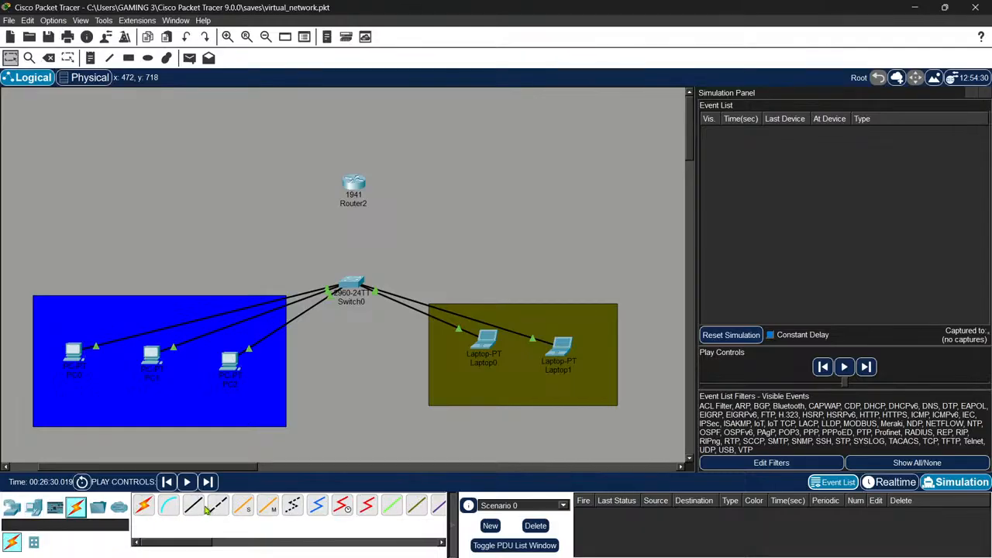
pyautogui.click(193, 505)
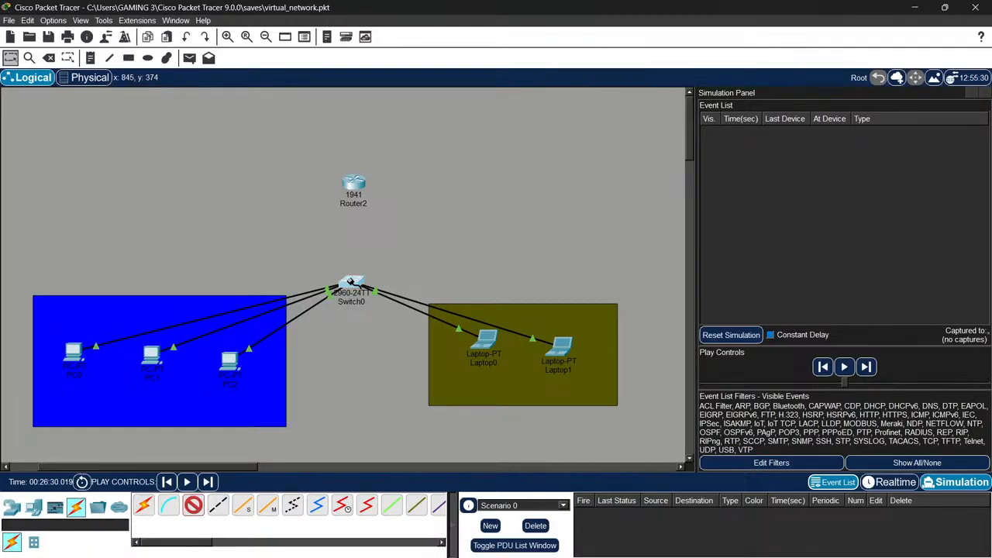
pyautogui.click(350, 281)
pyautogui.click(417, 26)
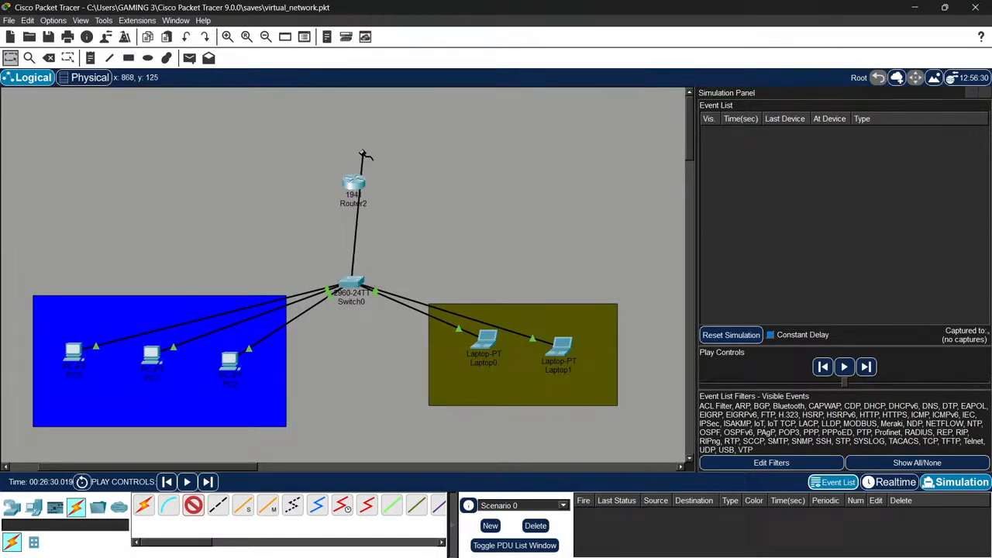
pyautogui.click(354, 184)
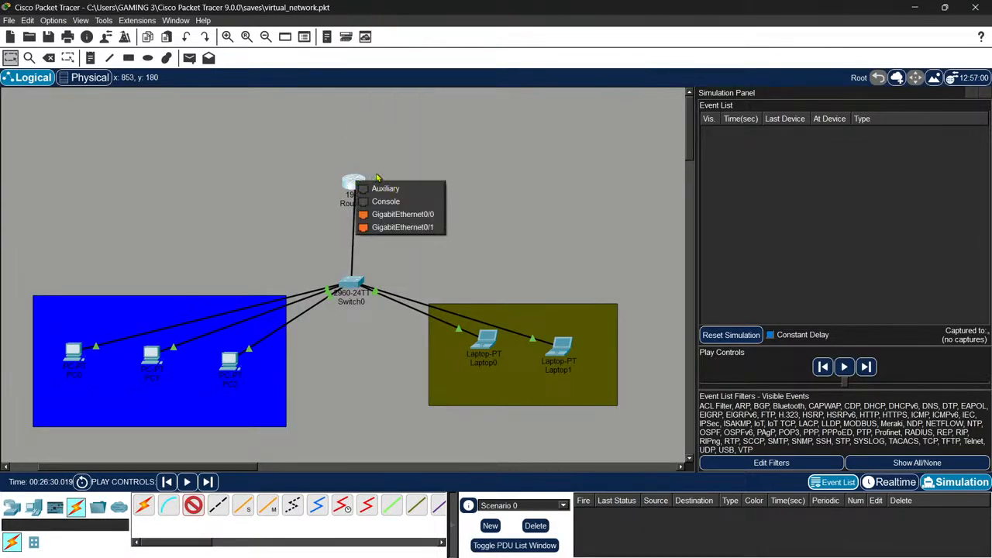
pyautogui.click(399, 227)
# Switch to the Excalidraw whiteboard in the browser and show the empty canvas below the VLAN caption
pyautogui.click(915, 7)
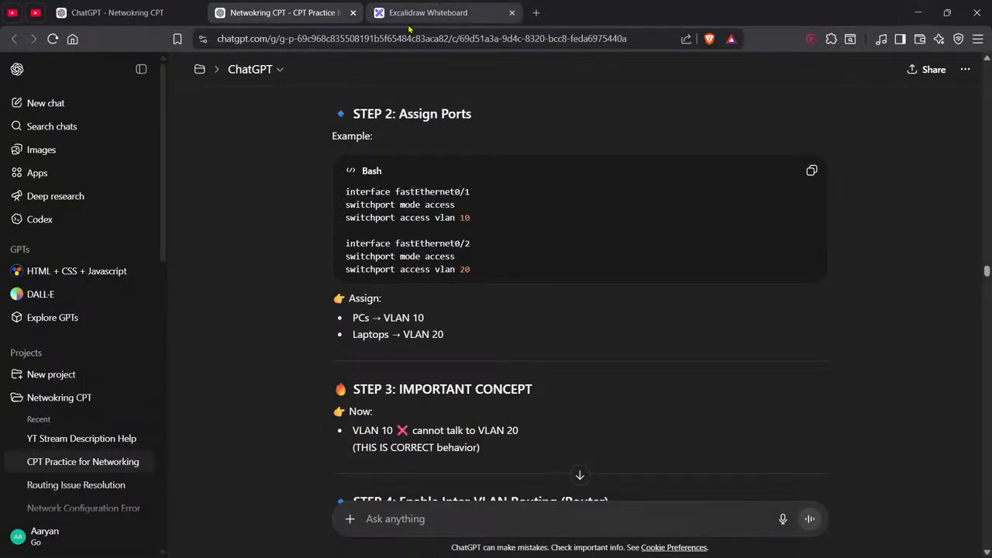
pyautogui.click(453, 13)
pyautogui.scroll(-3, 607, 333)
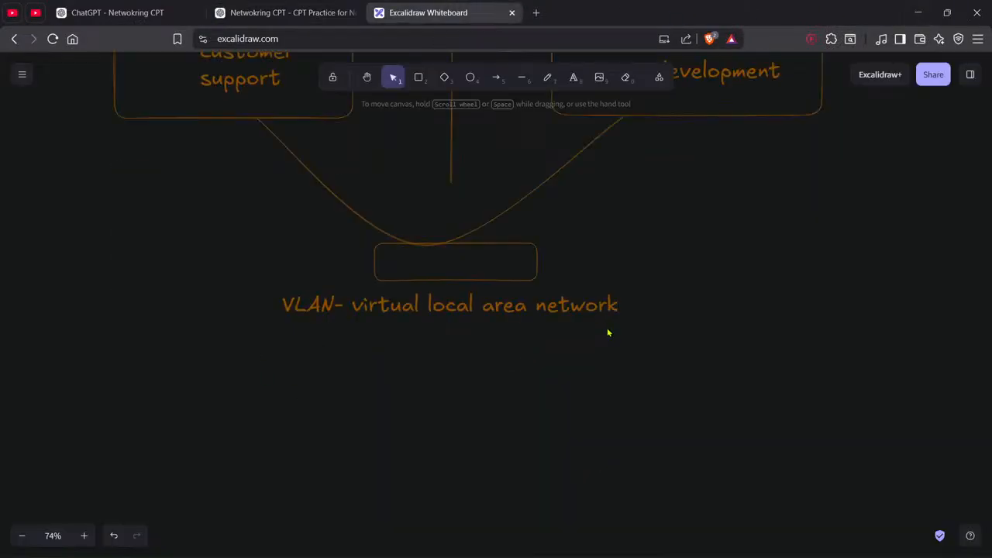
pyautogui.scroll(-3, 520, 335)
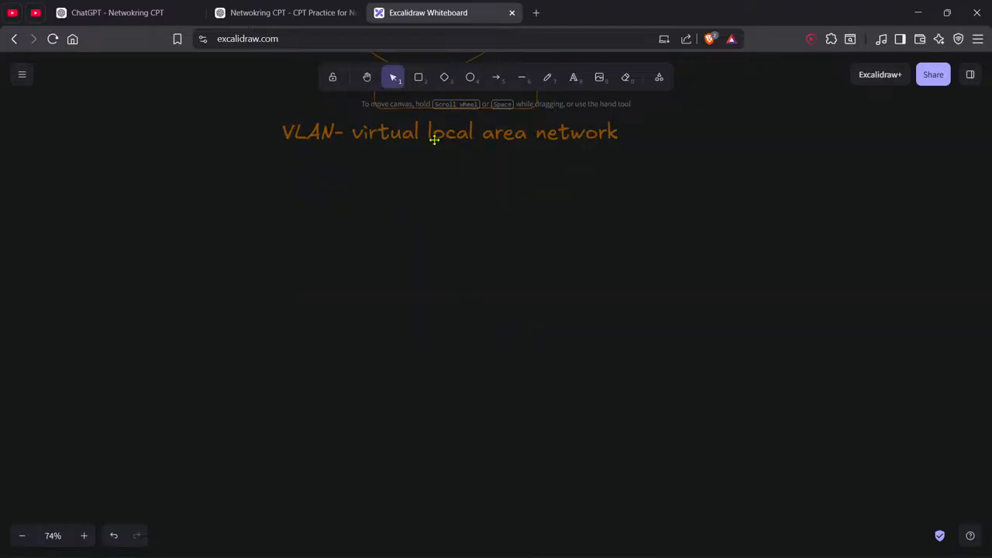
# Check the livestream preview in YouTube Studio at its most recent moment
pyautogui.click(36, 12)
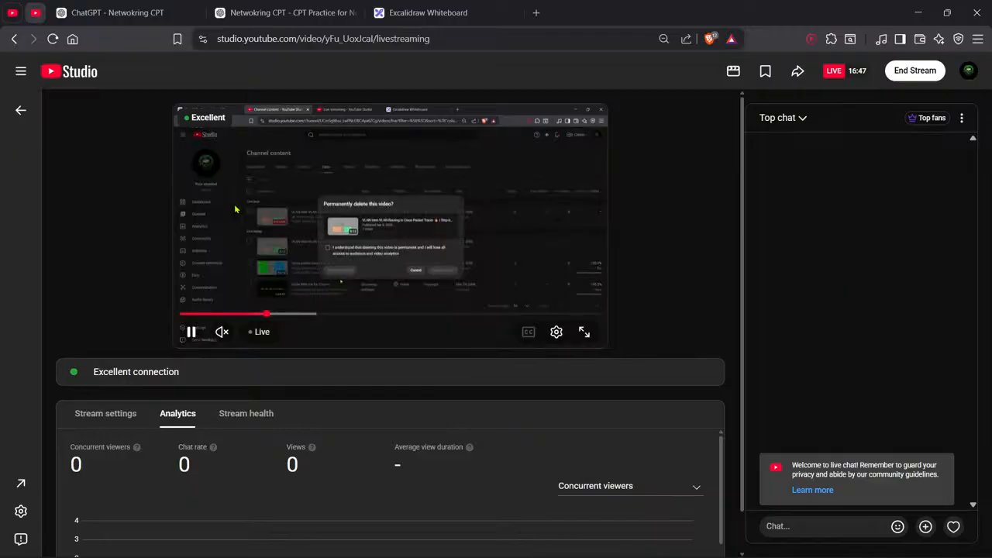
pyautogui.moveTo(272, 313); pyautogui.dragTo(419, 311)
pyautogui.click(597, 313)
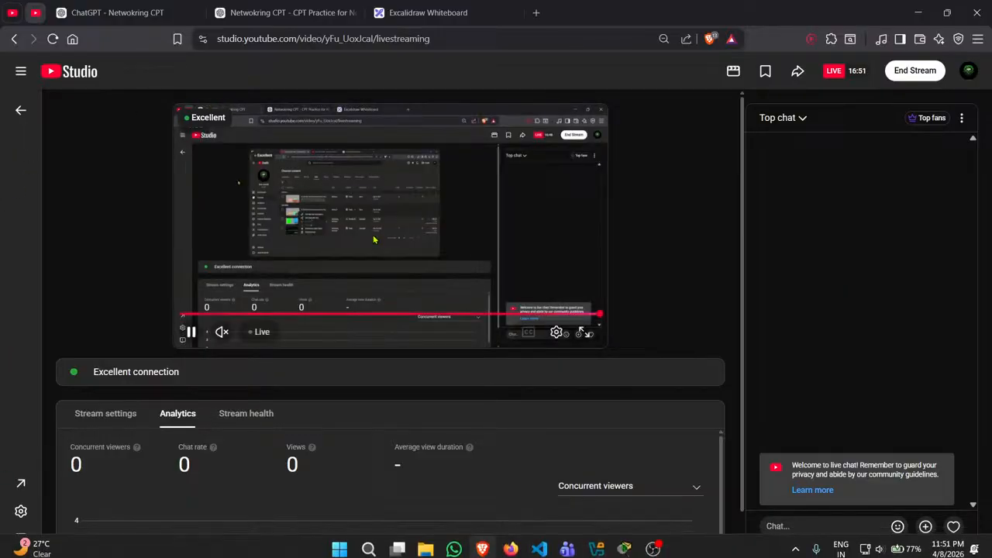
# On the Excalidraw whiteboard, draw freehand a small switch box below the VLAN caption with two device boxes on each side of it
pyautogui.click(434, 7)
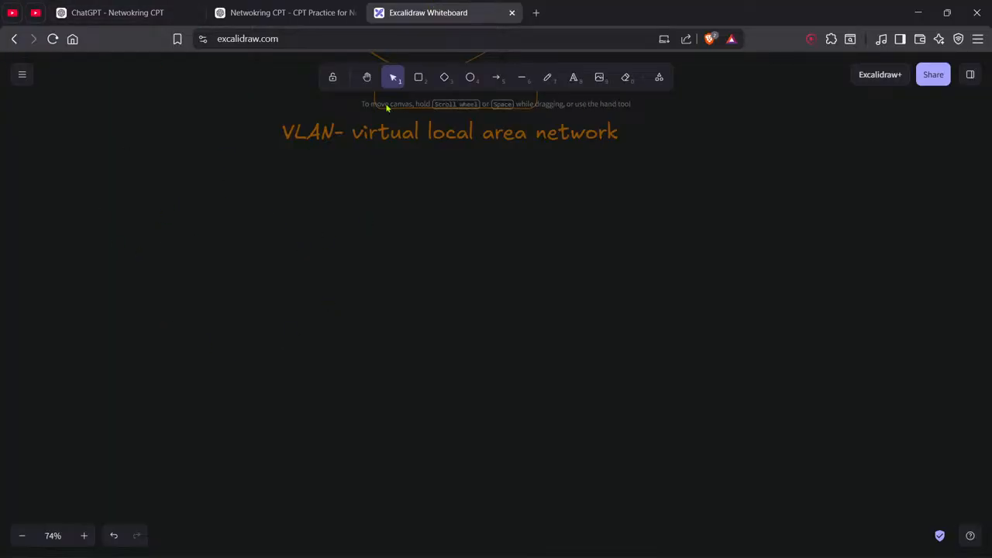
pyautogui.click(546, 78)
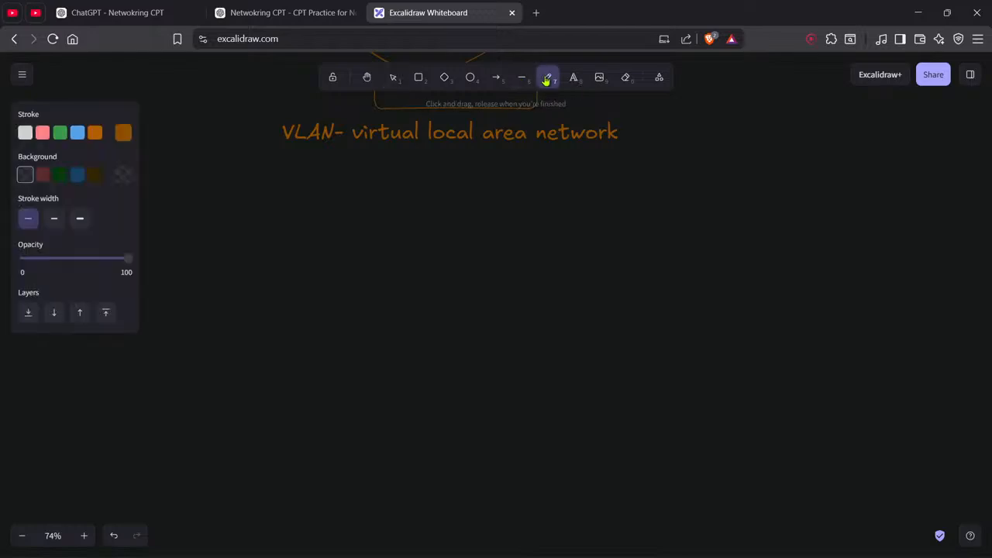
pyautogui.moveTo(213, 380)
pyautogui.mouseDown()
pyautogui.moveTo(244, 381)
pyautogui.moveTo(223, 418)
pyautogui.moveTo(210, 386)
pyautogui.mouseUp()
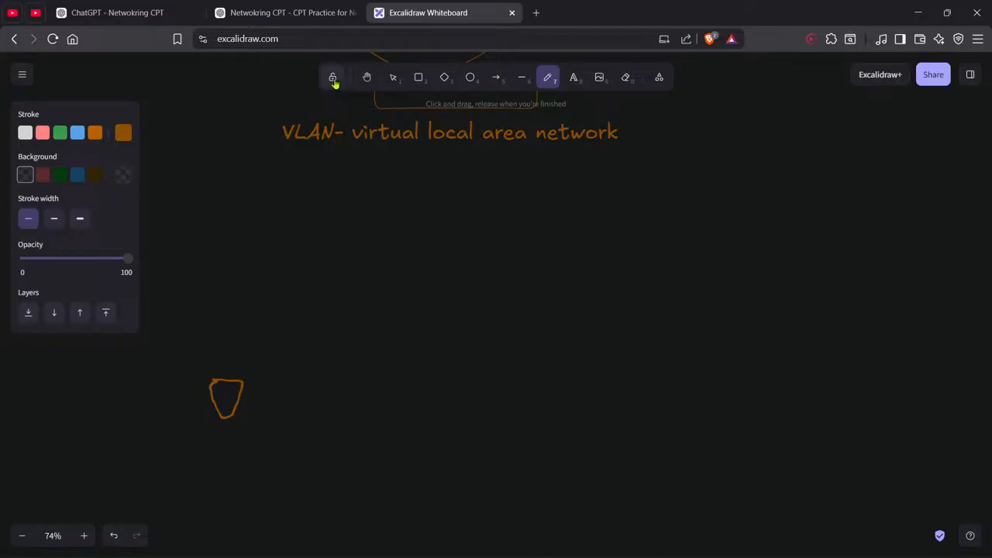
pyautogui.hotkey('ctrl', 'z')
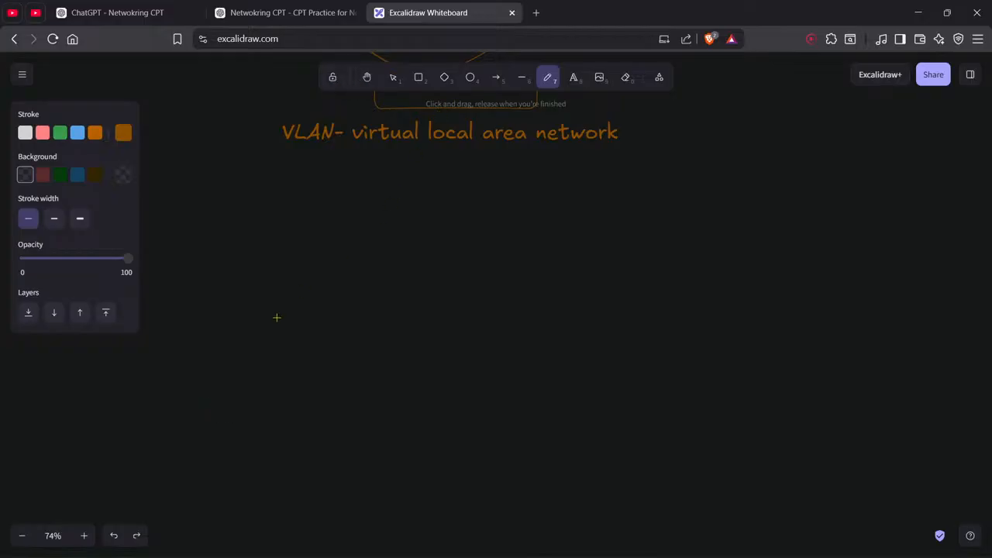
pyautogui.moveTo(222, 335)
pyautogui.mouseDown()
pyautogui.moveTo(176, 336)
pyautogui.moveTo(177, 398)
pyautogui.moveTo(275, 403)
pyautogui.moveTo(272, 329)
pyautogui.moveTo(215, 333)
pyautogui.mouseUp()
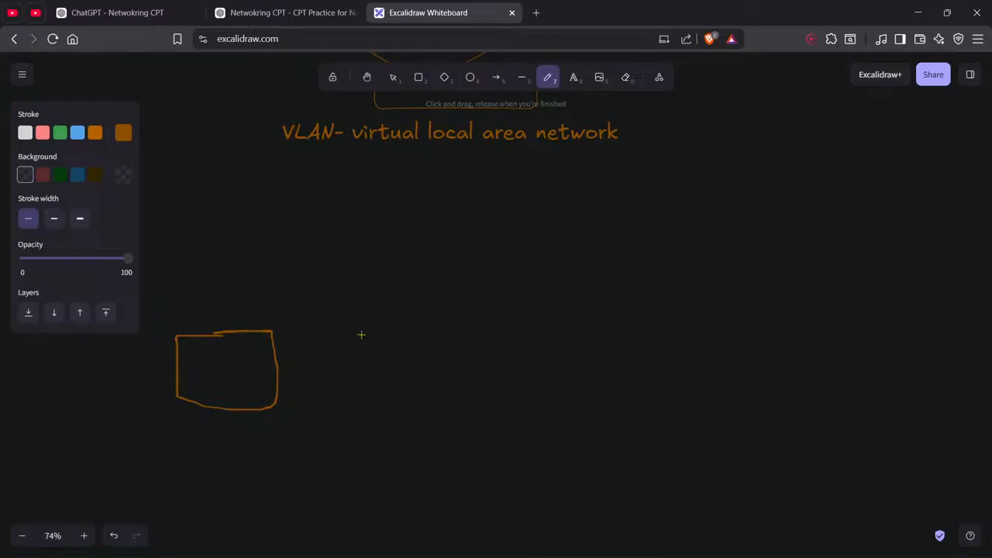
pyautogui.moveTo(378, 261)
pyautogui.mouseDown()
pyautogui.moveTo(370, 283)
pyautogui.moveTo(372, 262)
pyautogui.moveTo(465, 268)
pyautogui.moveTo(422, 293)
pyautogui.moveTo(370, 294)
pyautogui.moveTo(370, 282)
pyautogui.mouseUp()
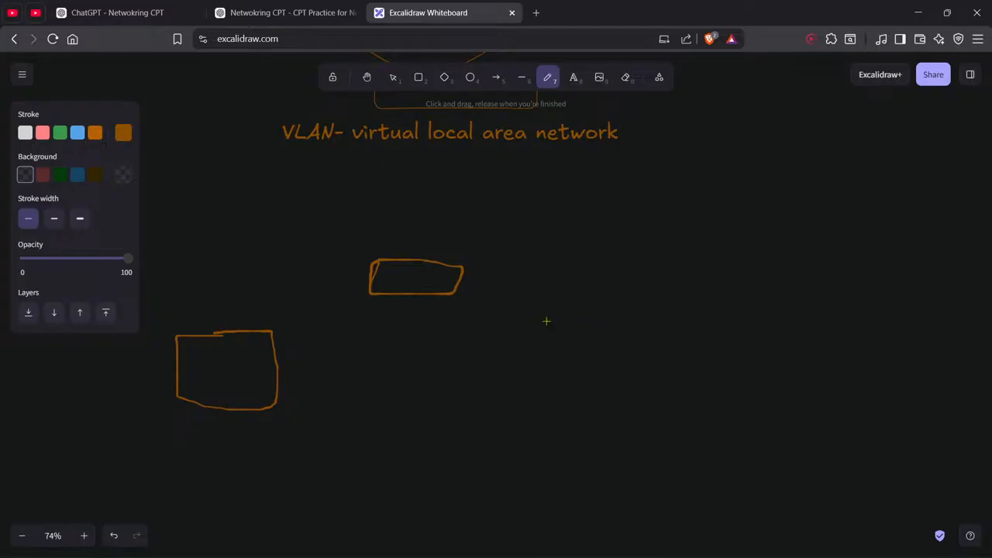
pyautogui.moveTo(547, 320)
pyautogui.mouseDown()
pyautogui.moveTo(535, 398)
pyautogui.moveTo(647, 398)
pyautogui.moveTo(643, 332)
pyautogui.moveTo(547, 321)
pyautogui.mouseUp()
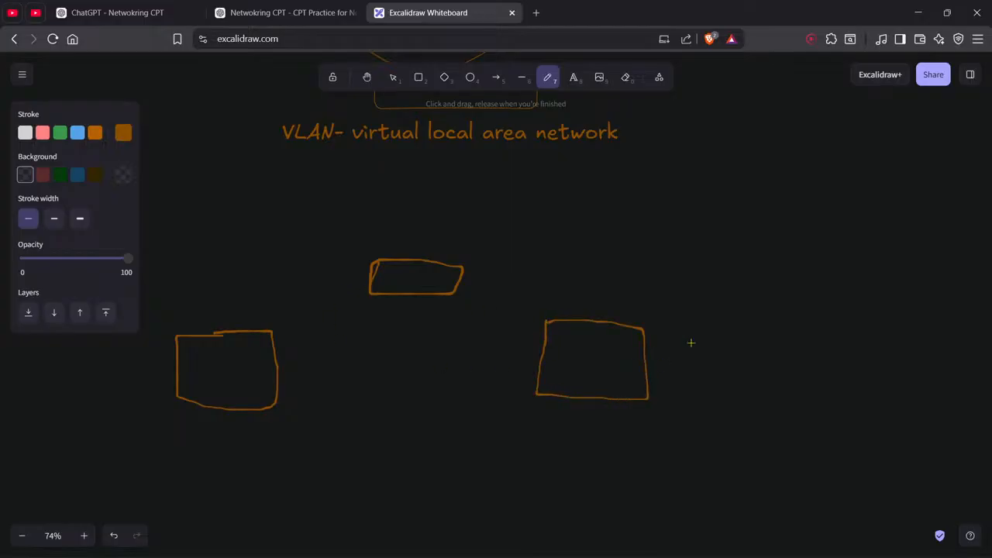
pyautogui.moveTo(698, 336)
pyautogui.mouseDown()
pyautogui.moveTo(700, 385)
pyautogui.moveTo(765, 380)
pyautogui.moveTo(709, 335)
pyautogui.moveTo(688, 344)
pyautogui.mouseUp()
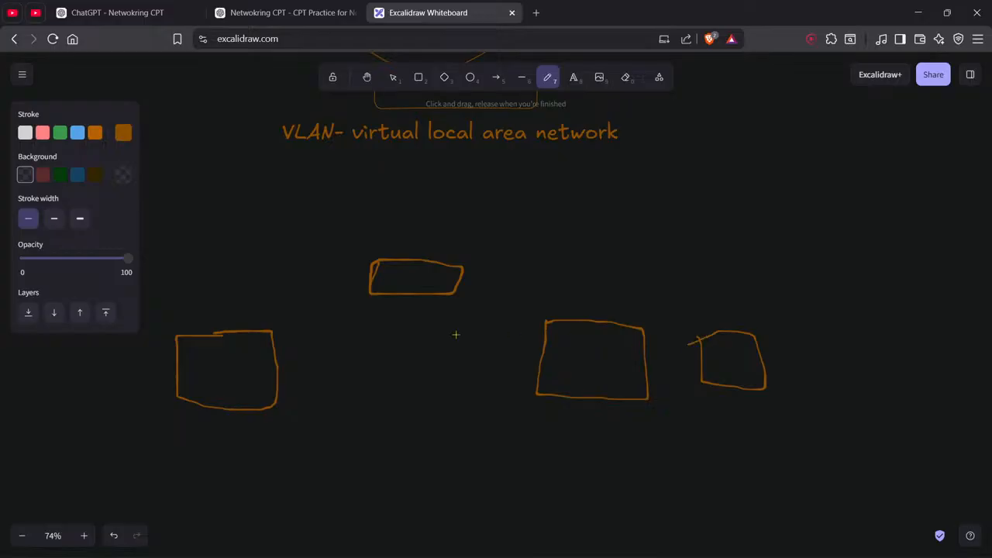
pyautogui.moveTo(74, 350)
pyautogui.mouseDown()
pyautogui.moveTo(101, 402)
pyautogui.moveTo(155, 392)
pyautogui.moveTo(168, 348)
pyautogui.moveTo(81, 349)
pyautogui.moveTo(75, 396)
pyautogui.moveTo(107, 407)
pyautogui.moveTo(147, 398)
pyautogui.moveTo(152, 358)
pyautogui.moveTo(82, 350)
pyautogui.mouseUp()
pyautogui.hotkey('ctrl', 'z')
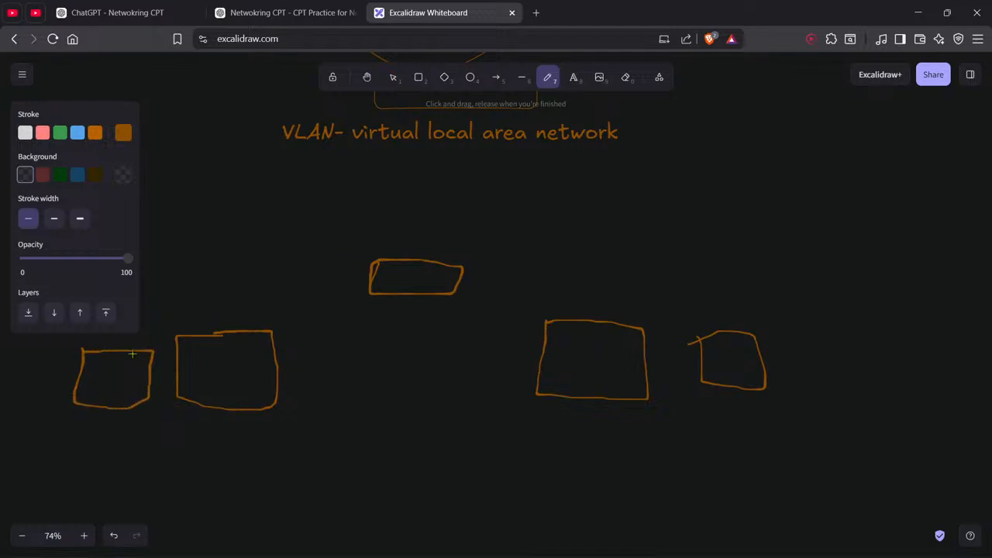
# Draw freehand lines from all four device boxes to the switch box and split the switch box with a vertical line
pyautogui.moveTo(134, 348)
pyautogui.mouseDown()
pyautogui.moveTo(239, 302)
pyautogui.moveTo(367, 274)
pyautogui.mouseUp()
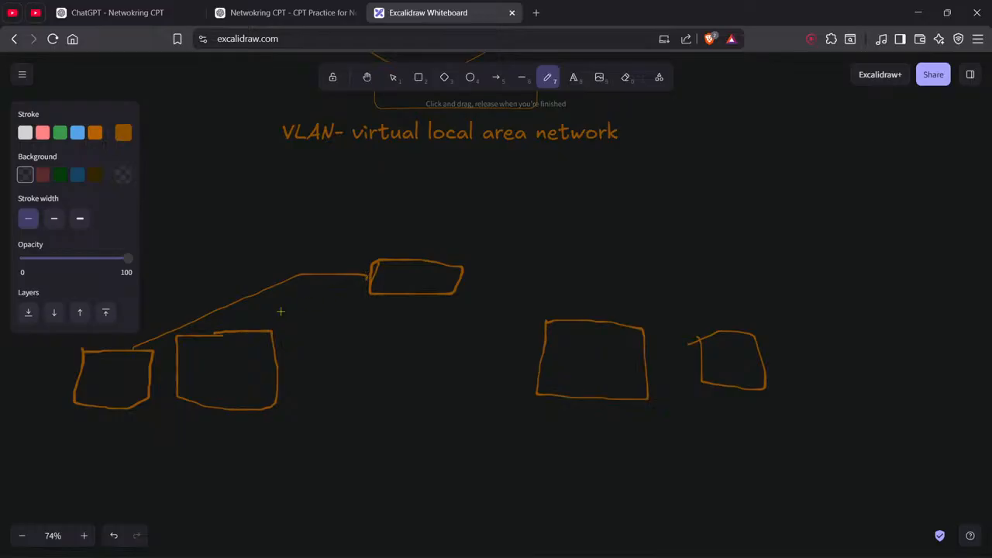
pyautogui.moveTo(220, 332); pyautogui.dragTo(365, 287)
pyautogui.moveTo(566, 317)
pyautogui.mouseDown()
pyautogui.moveTo(443, 293)
pyautogui.moveTo(465, 296)
pyautogui.mouseUp()
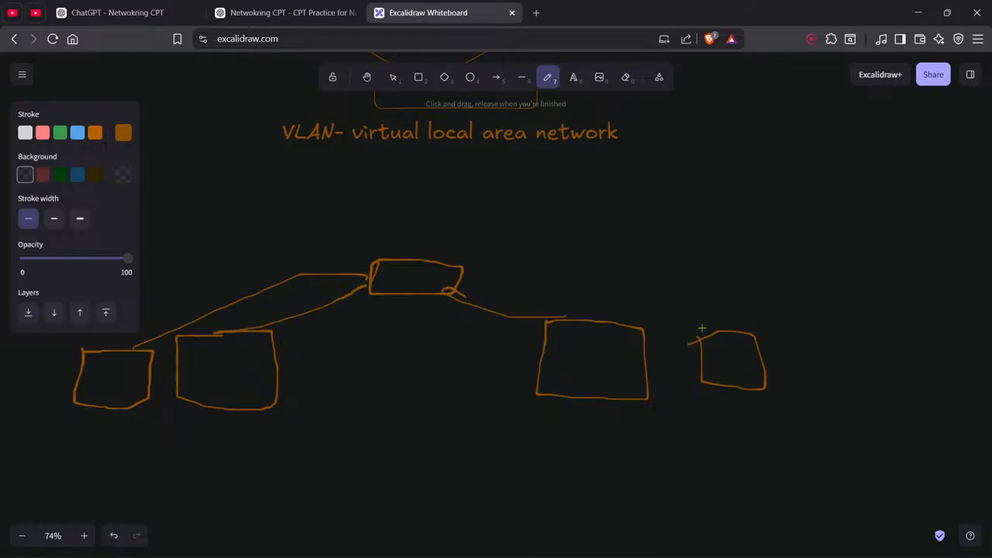
pyautogui.moveTo(702, 335); pyautogui.dragTo(461, 285)
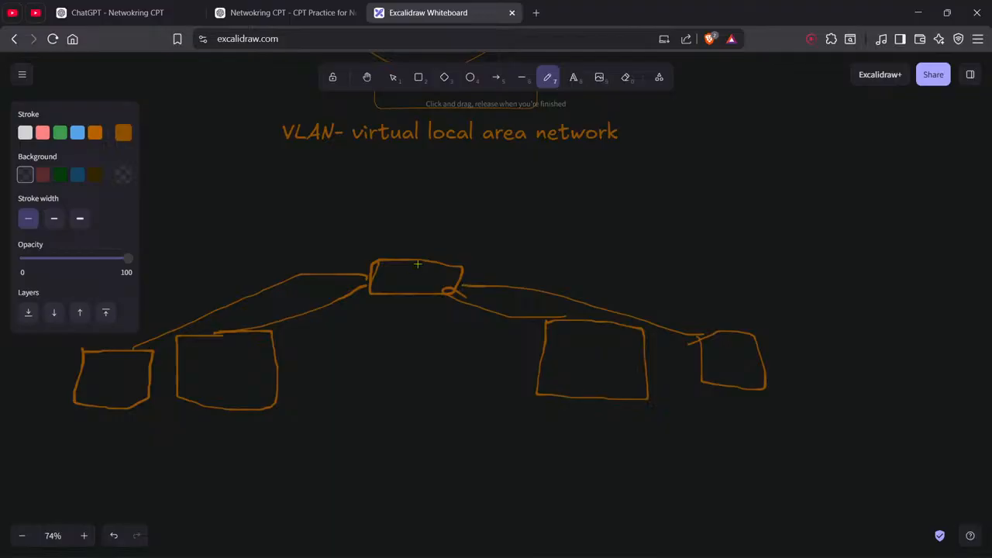
pyautogui.moveTo(418, 260); pyautogui.dragTo(417, 281)
# Add the text label "vlan 1" and place it just below the left half of the switch box
pyautogui.press('v')
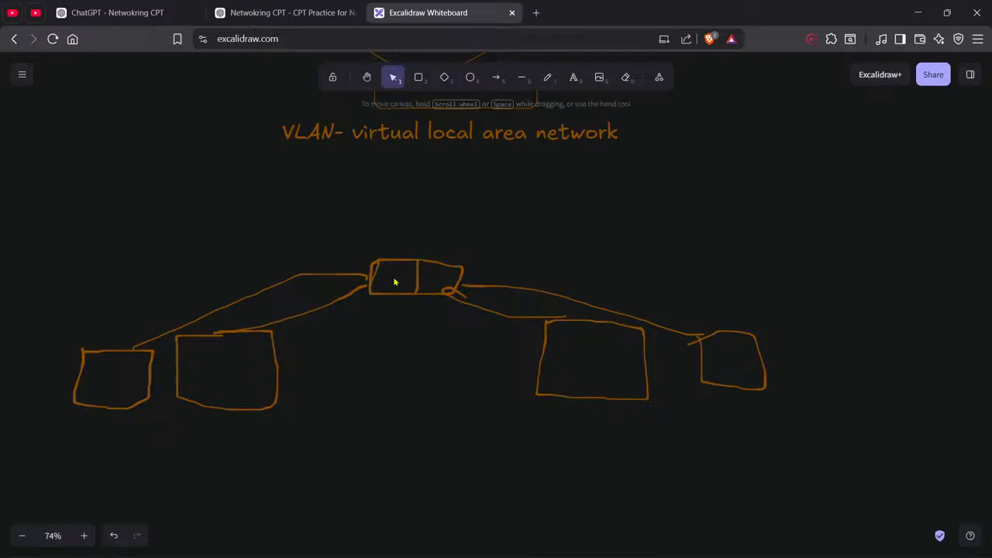
pyautogui.doubleClick(393, 279)
pyautogui.write('vlan')
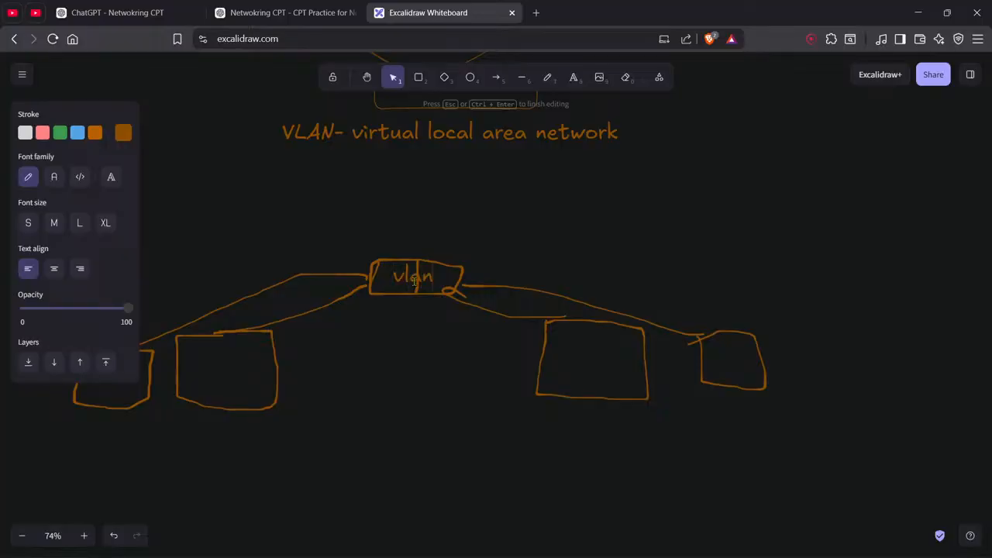
pyautogui.write(' 1')
pyautogui.hotkey('ctrl', '-')
pyautogui.hotkey('ctrl', '-')
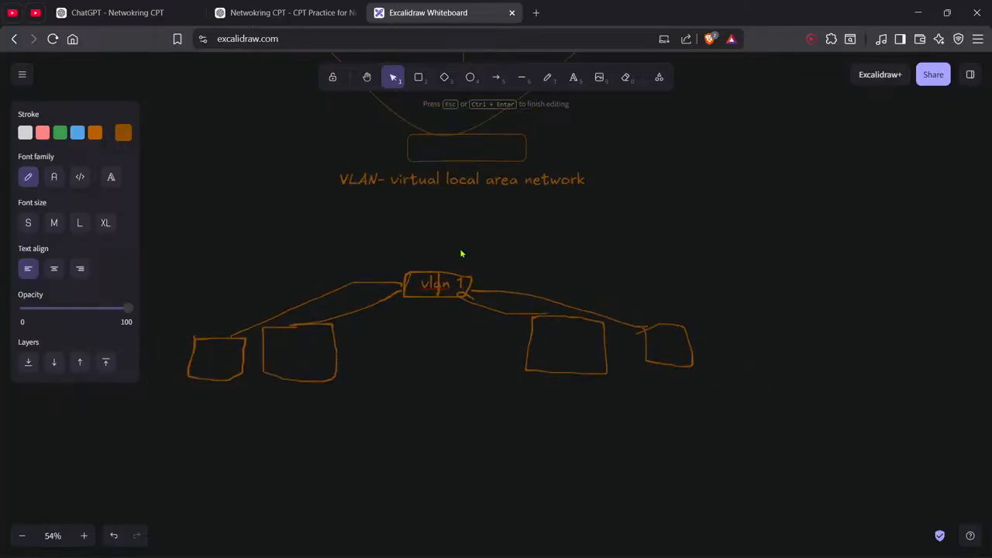
pyautogui.hotkey('ctrl', 'a')
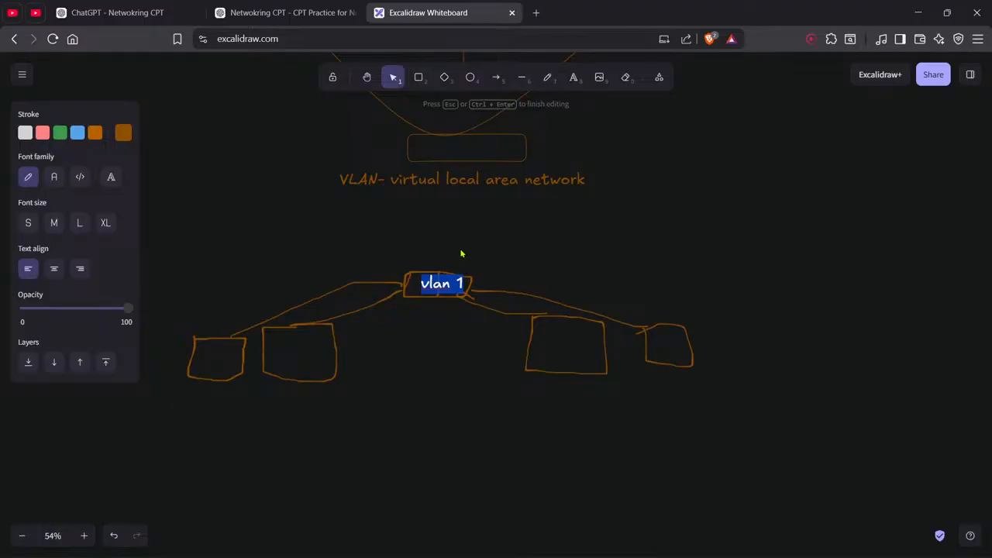
pyautogui.hotkey('ctrl', '-')
pyautogui.hotkey('ctrl', '-')
pyautogui.hotkey('ctrl', '+')
pyautogui.hotkey('ctrl', '+')
pyautogui.press('Escape')
pyautogui.moveTo(438, 285); pyautogui.dragTo(388, 316)
pyautogui.click(432, 380)
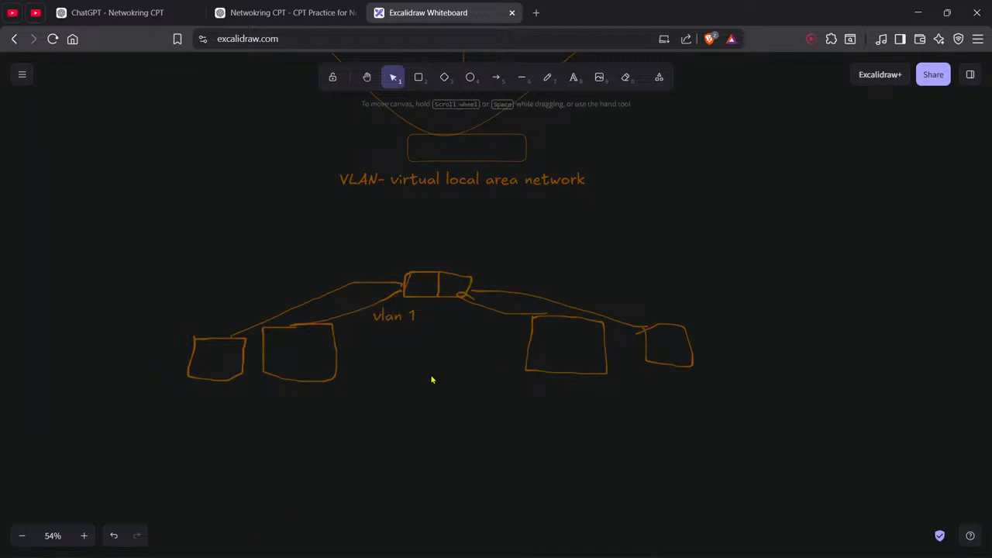
# Add the text label "vlan 2" and place it just below the right half of the switch box
pyautogui.doubleClick(465, 313)
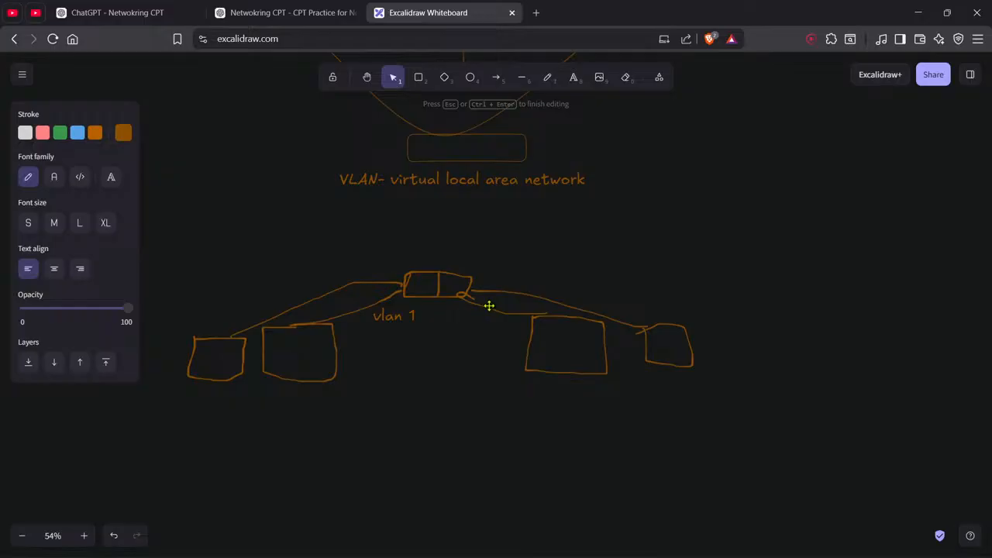
pyautogui.write('vlan 2')
pyautogui.press('Escape')
pyautogui.moveTo(489, 310); pyautogui.dragTo(467, 317)
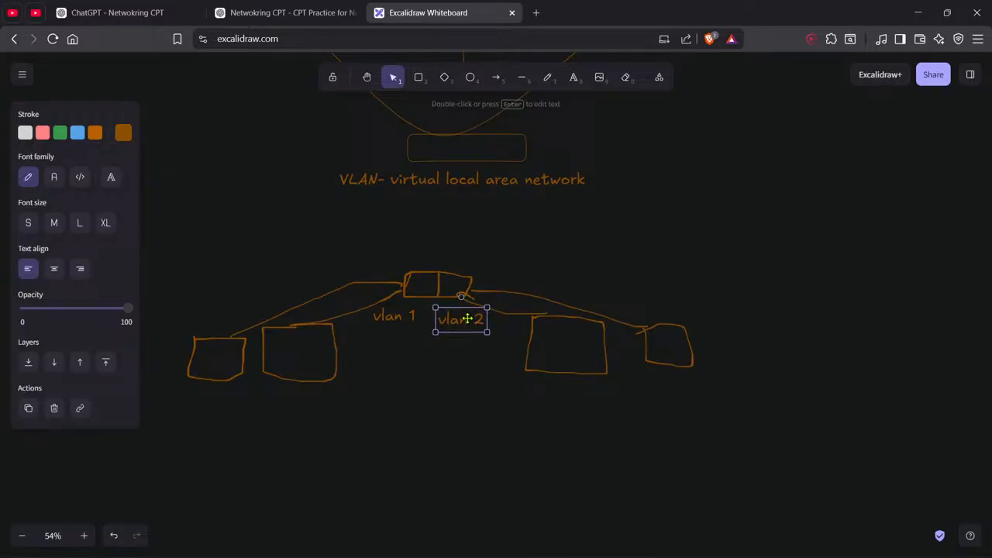
pyautogui.click(577, 244)
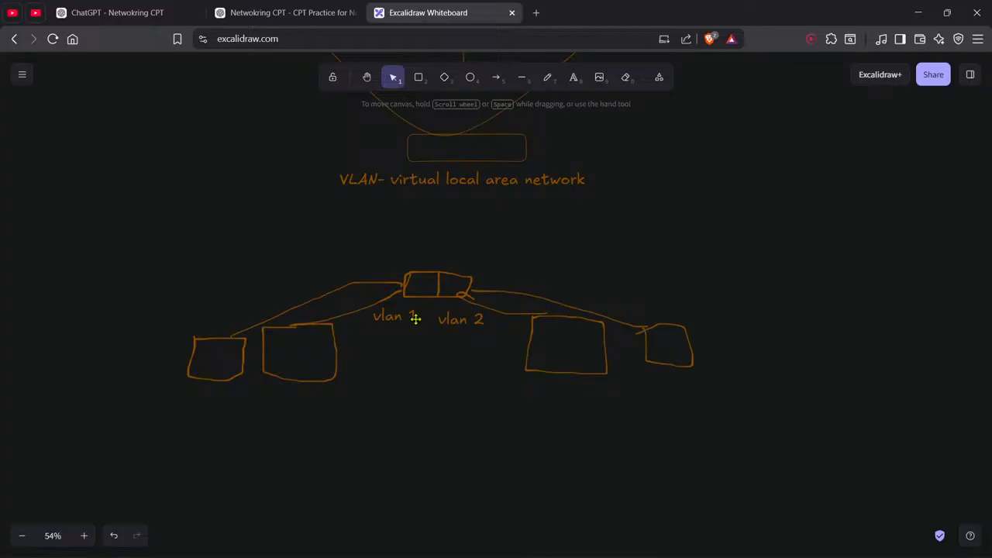
pyautogui.moveTo(448, 321); pyautogui.dragTo(464, 323)
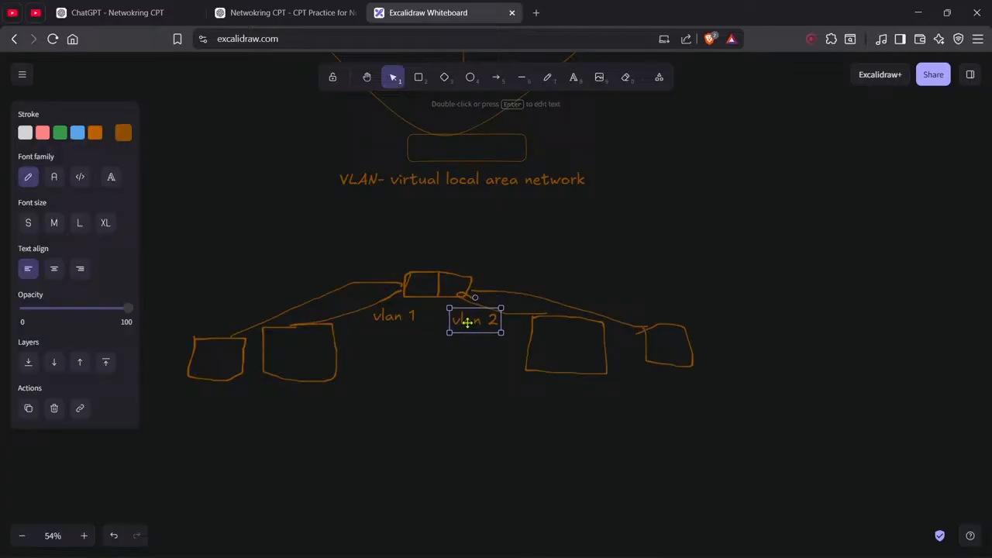
pyautogui.click(582, 268)
# Try a freehand curve joining the left and right device groups beneath their boxes, and undo it
pyautogui.click(550, 80)
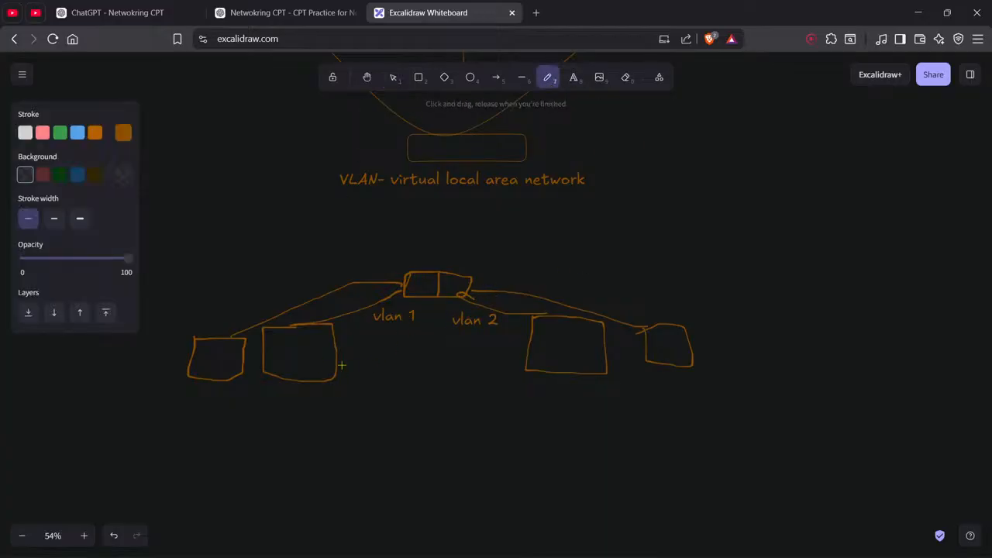
pyautogui.moveTo(319, 394)
pyautogui.mouseDown()
pyautogui.moveTo(551, 392)
pyautogui.moveTo(406, 453)
pyautogui.moveTo(286, 402)
pyautogui.mouseUp()
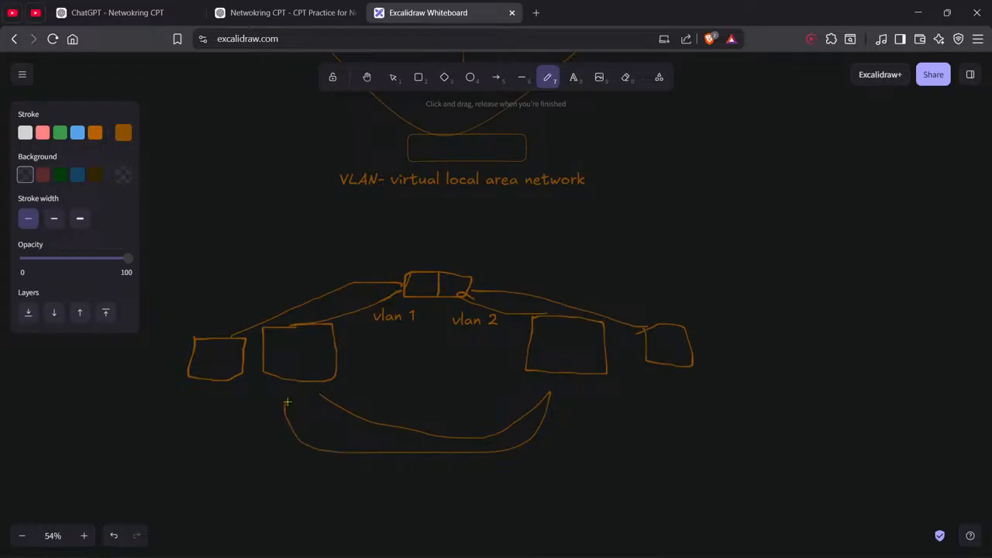
pyautogui.hotkey('ctrl', 'z')
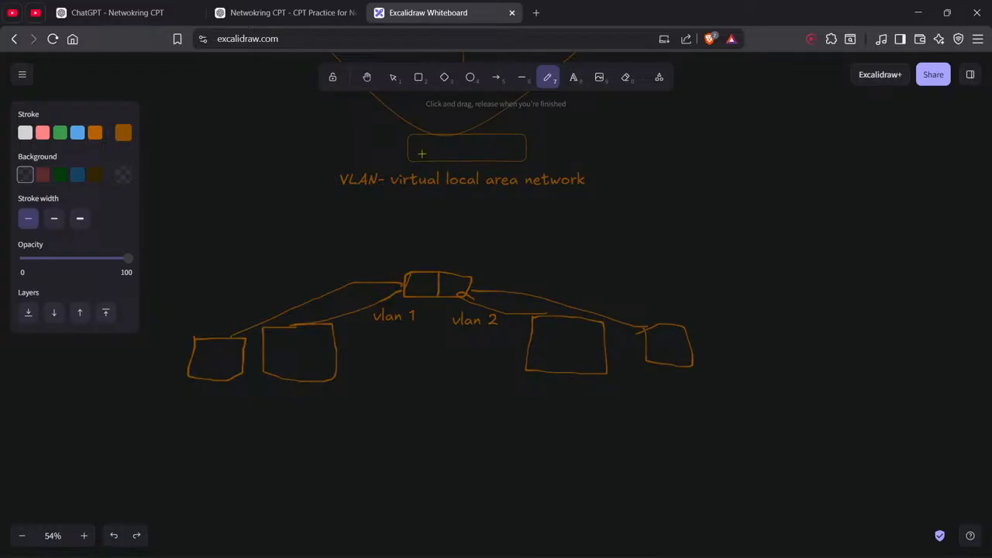
# Select the whole switch diagram with its vlan labels and move it further down, leaving free space below the VLAN caption
pyautogui.scroll(2, 341, 225)
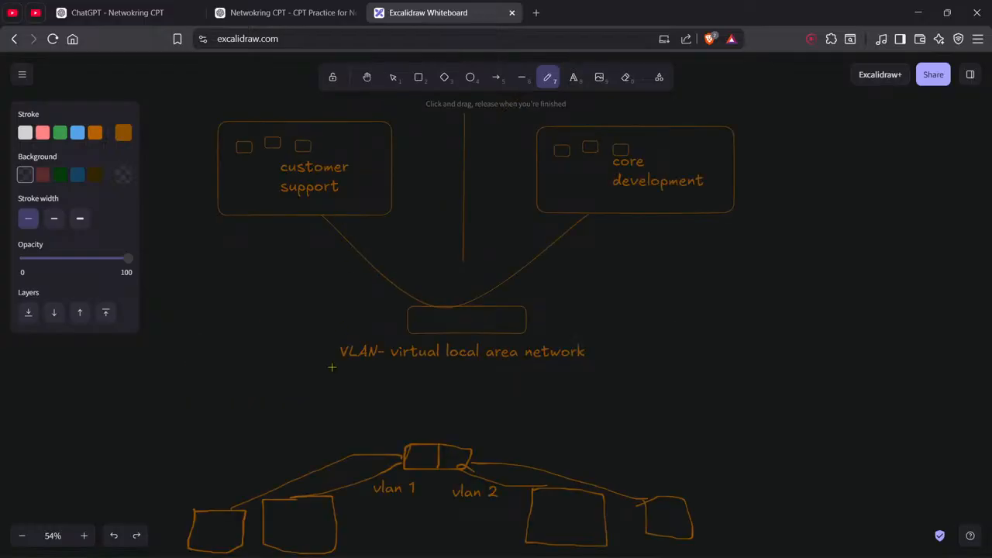
pyautogui.keyDown('ctrl'); pyautogui.scroll(-1, 332, 365); pyautogui.keyUp('ctrl')
pyautogui.scroll(-2, 333, 354)
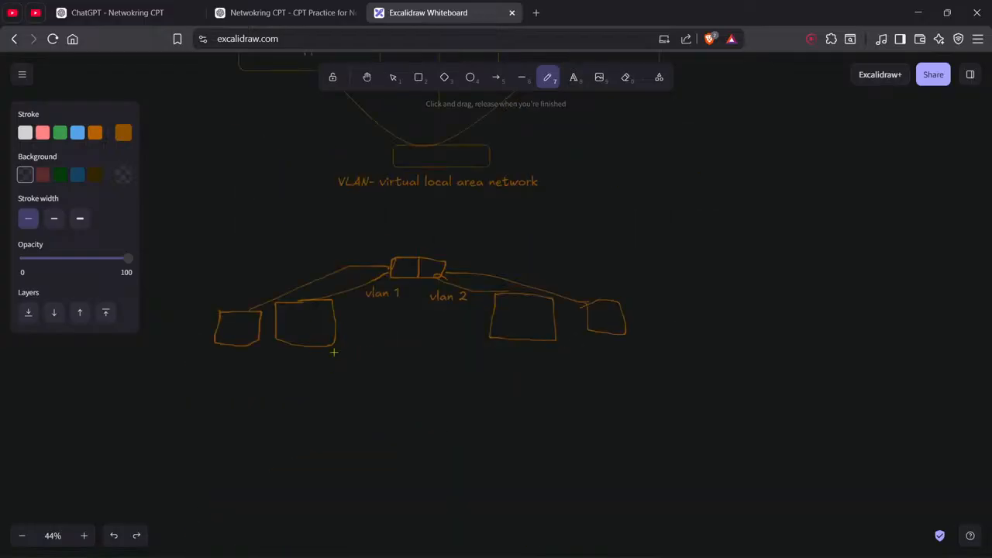
pyautogui.click(393, 76)
pyautogui.moveTo(188, 246); pyautogui.dragTo(628, 409)
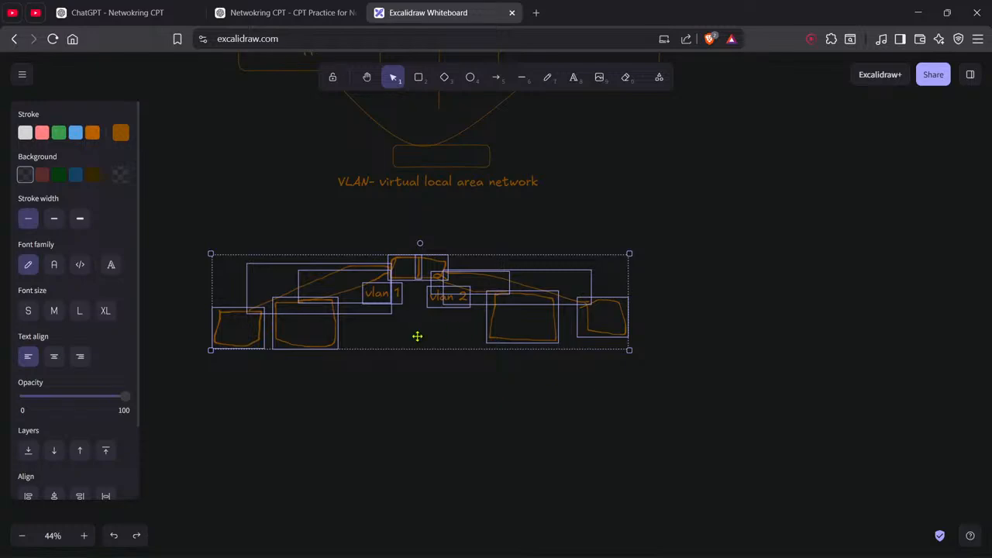
pyautogui.moveTo(416, 337); pyautogui.dragTo(465, 540)
pyautogui.click(453, 252)
pyautogui.scroll(-2, 450, 251)
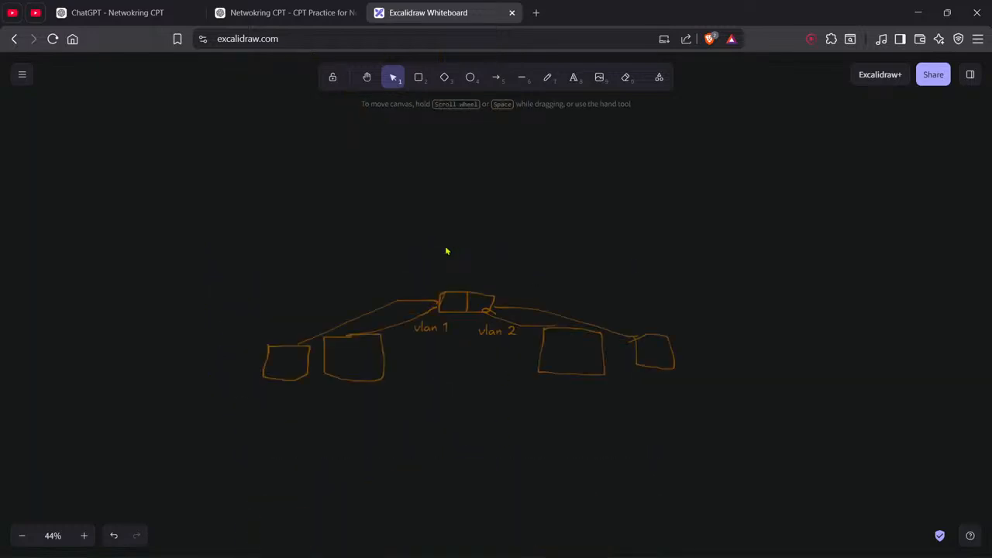
# Draw a freehand oval in the free space above the switch box to represent the router
pyautogui.scroll(5, 446, 251)
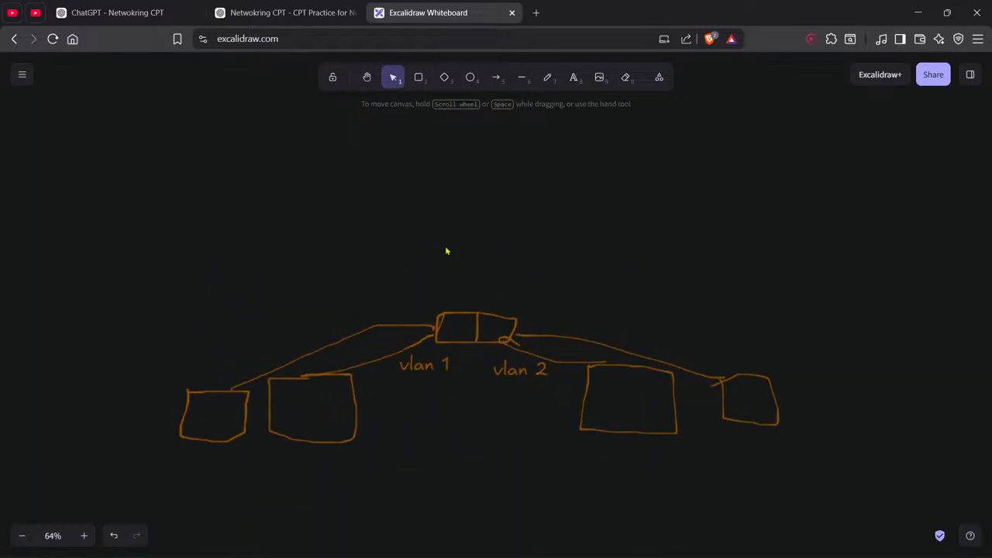
pyautogui.click(542, 83)
pyautogui.moveTo(490, 143)
pyautogui.mouseDown()
pyautogui.moveTo(423, 152)
pyautogui.moveTo(552, 190)
pyautogui.moveTo(486, 145)
pyautogui.mouseUp()
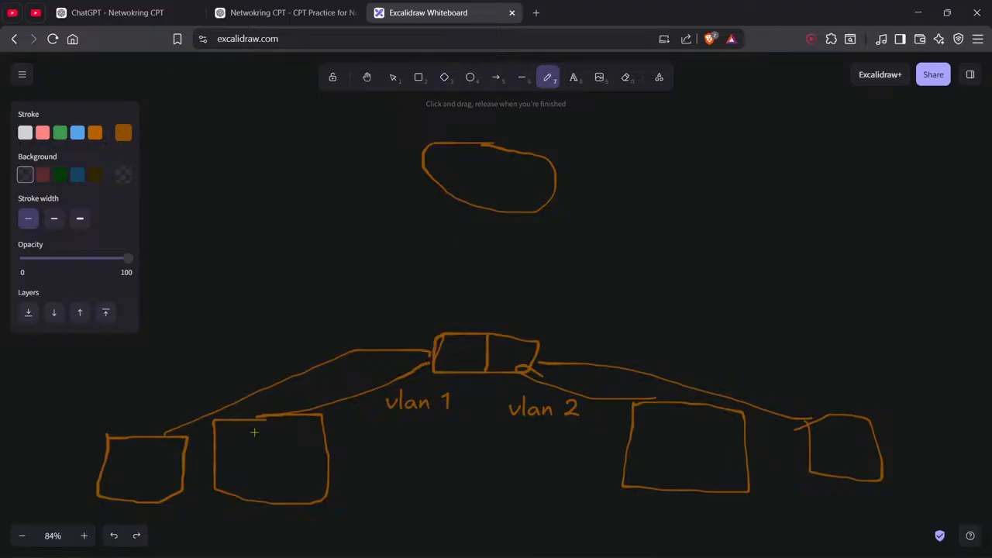
# Sketch a direct path from the inner left device through the switch to the inner right device, cross it out, and undo the strokes
pyautogui.moveTo(260, 417)
pyautogui.mouseDown()
pyautogui.moveTo(409, 378)
pyautogui.moveTo(447, 351)
pyautogui.moveTo(474, 364)
pyautogui.moveTo(466, 345)
pyautogui.moveTo(458, 351)
pyautogui.moveTo(459, 332)
pyautogui.moveTo(578, 299)
pyautogui.moveTo(639, 354)
pyautogui.moveTo(651, 402)
pyautogui.mouseUp()
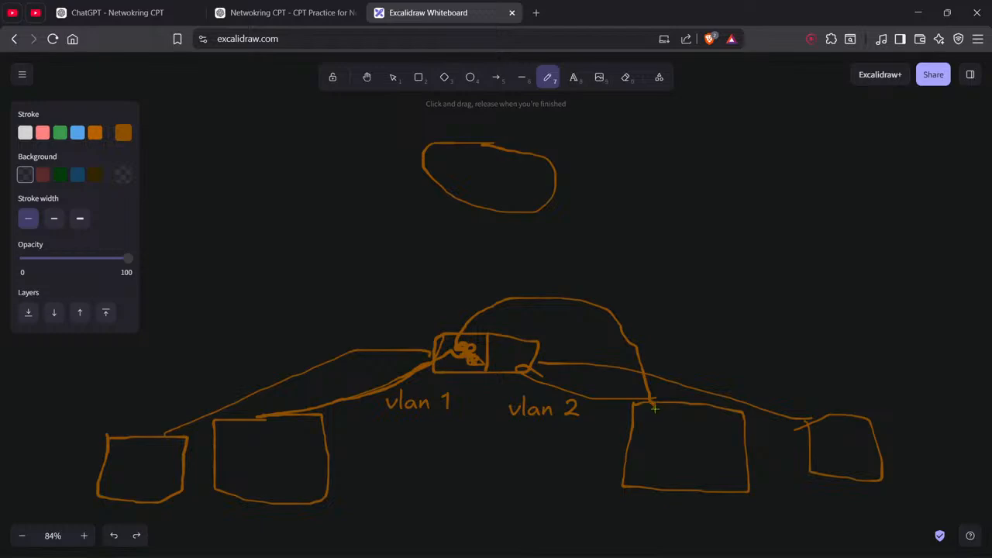
pyautogui.moveTo(654, 409)
pyautogui.mouseDown()
pyautogui.moveTo(659, 427)
pyautogui.moveTo(671, 418)
pyautogui.mouseUp()
pyautogui.moveTo(568, 286); pyautogui.dragTo(609, 356)
pyautogui.moveTo(597, 265); pyautogui.dragTo(537, 337)
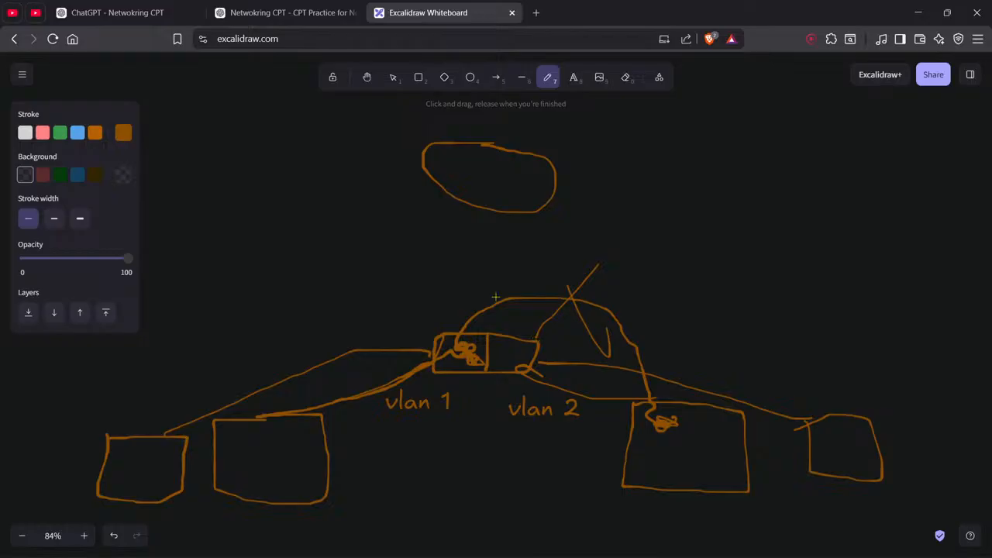
pyautogui.hotkey('ctrl', 'z')
pyautogui.hotkey('ctrl', 'z')
pyautogui.hotkey('ctrl', 'z')
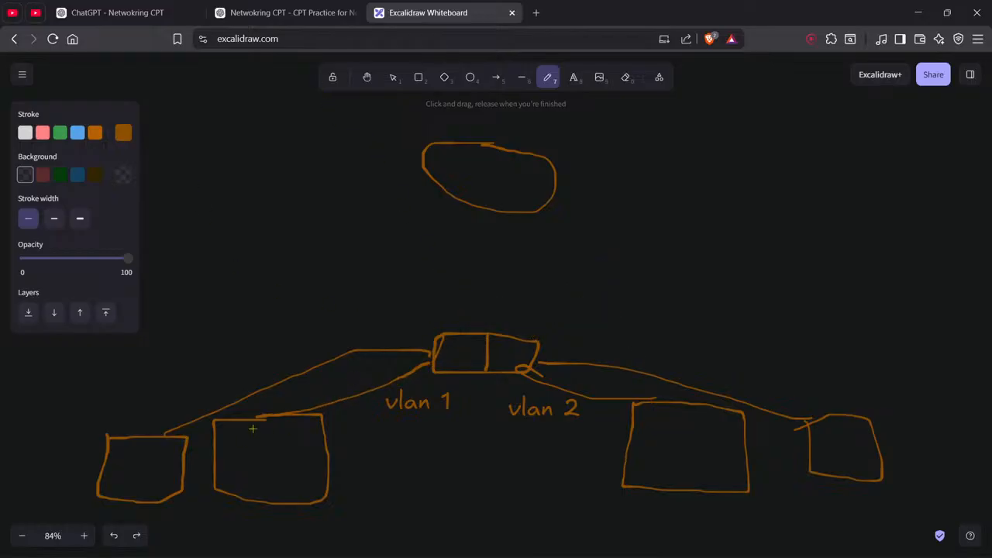
# Sketch the traffic path from the inner left device through the switch up to the router and back down to the inner right device
pyautogui.moveTo(253, 428)
pyautogui.mouseDown()
pyautogui.moveTo(358, 367)
pyautogui.moveTo(443, 357)
pyautogui.mouseUp()
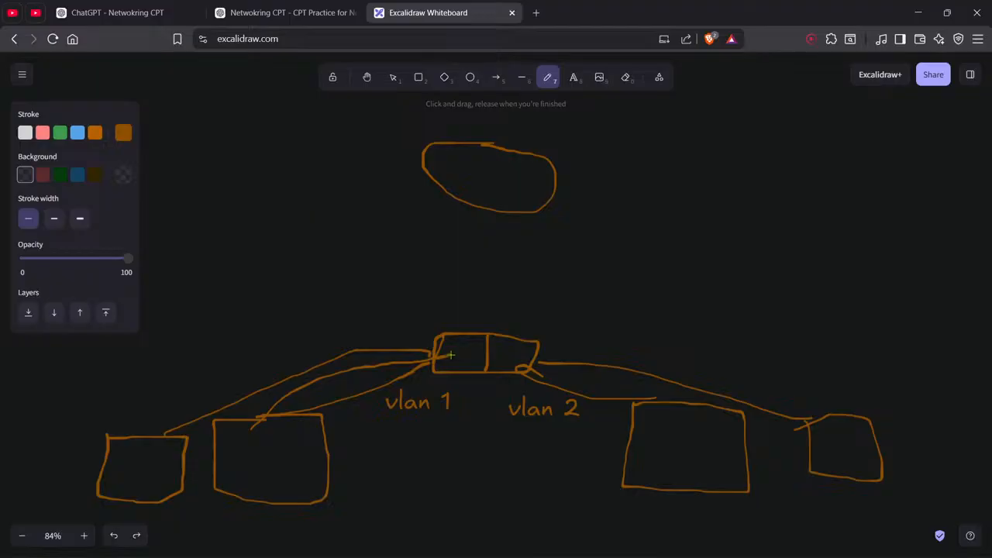
pyautogui.moveTo(450, 354)
pyautogui.mouseDown()
pyautogui.moveTo(490, 261)
pyautogui.moveTo(487, 214)
pyautogui.mouseUp()
pyautogui.moveTo(446, 357)
pyautogui.mouseDown()
pyautogui.moveTo(462, 340)
pyautogui.moveTo(466, 276)
pyautogui.moveTo(454, 200)
pyautogui.moveTo(471, 166)
pyautogui.moveTo(500, 171)
pyautogui.moveTo(503, 338)
pyautogui.mouseUp()
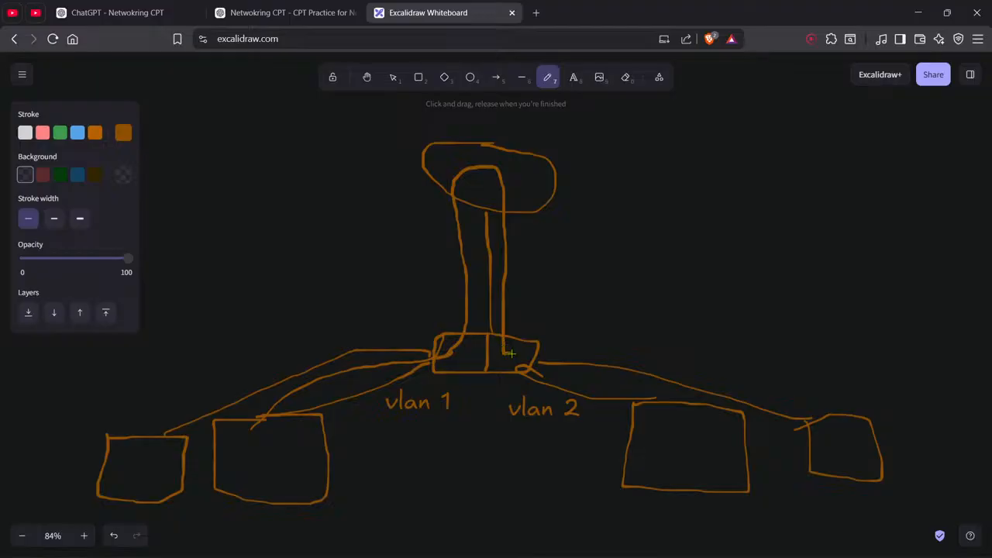
pyautogui.moveTo(510, 353); pyautogui.dragTo(525, 353)
pyautogui.moveTo(519, 354)
pyautogui.mouseDown()
pyautogui.moveTo(500, 355)
pyautogui.moveTo(570, 381)
pyautogui.moveTo(521, 362)
pyautogui.mouseUp()
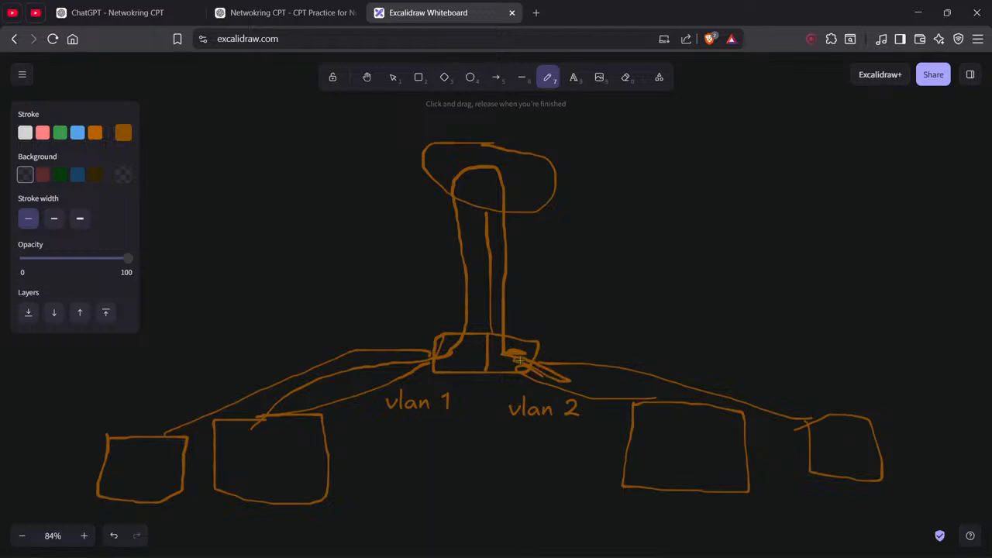
pyautogui.hotkey('ctrl', 'z')
pyautogui.moveTo(517, 354)
pyautogui.mouseDown()
pyautogui.moveTo(604, 383)
pyautogui.moveTo(661, 419)
pyautogui.mouseUp()
pyautogui.moveTo(668, 423)
pyautogui.mouseDown()
pyautogui.moveTo(643, 412)
pyautogui.moveTo(671, 423)
pyautogui.mouseUp()
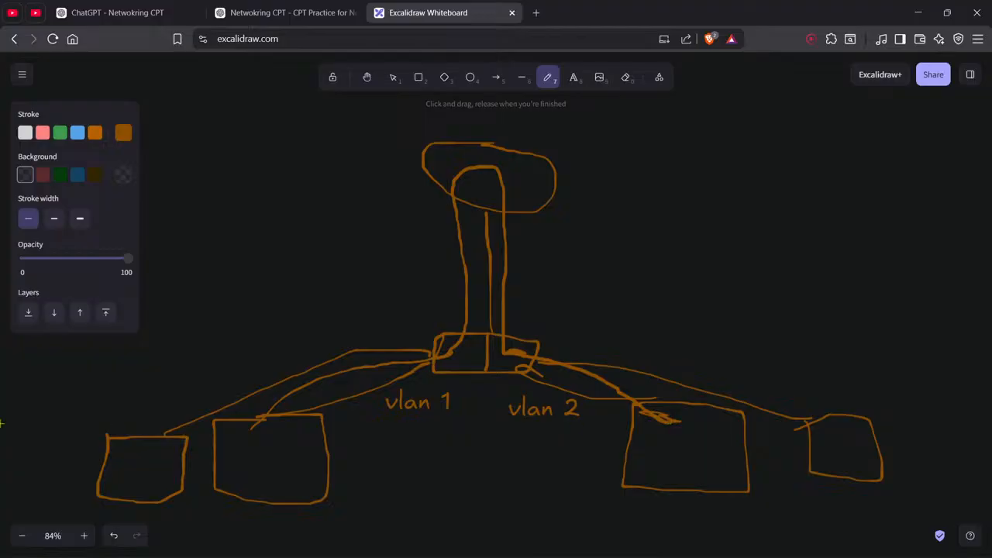
# Undo the routed-path strokes and the router oval, and redraw the router as a rounded freehand shape above the switch
pyautogui.scroll(2, 0, 423)
pyautogui.scroll(-4, 366, 222)
pyautogui.scroll(2, 392, 218)
pyautogui.scroll(-1, 397, 217)
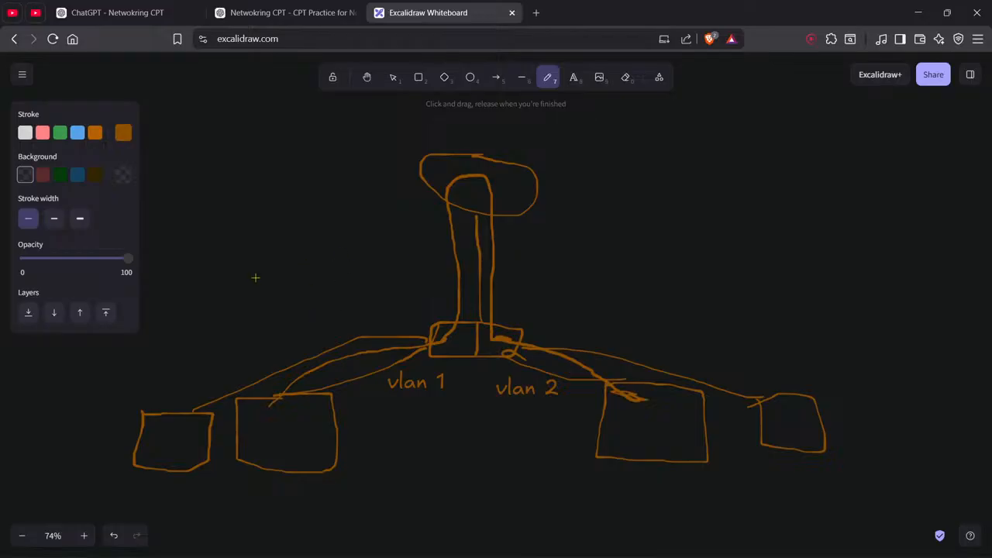
pyautogui.hotkey('ctrl', 'z')
pyautogui.hotkey('ctrl', 'z')
pyautogui.hotkey('ctrl', 'z')
pyautogui.hotkey('ctrl', 'z')
pyautogui.hotkey('ctrl', 'z')
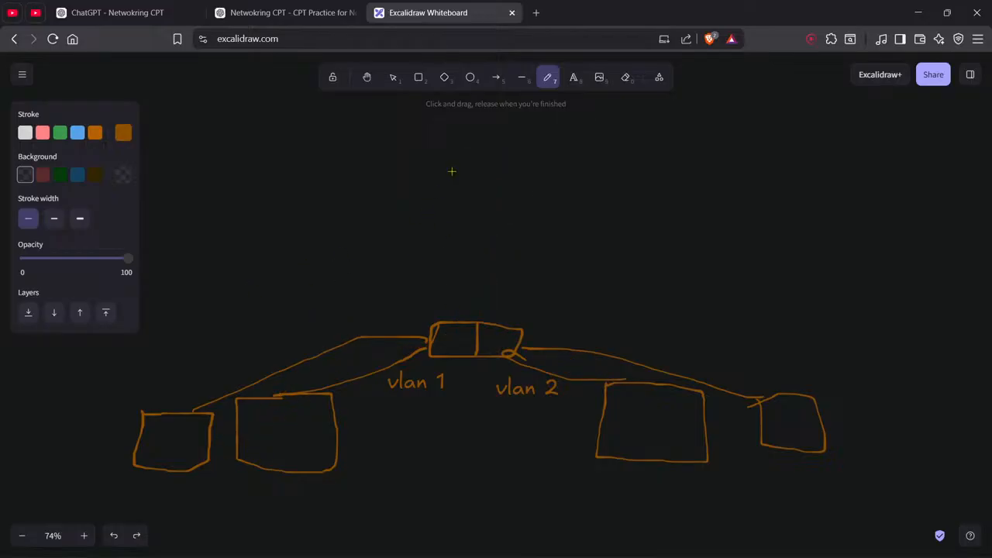
pyautogui.moveTo(475, 160)
pyautogui.mouseDown()
pyautogui.moveTo(431, 155)
pyautogui.moveTo(456, 203)
pyautogui.moveTo(533, 172)
pyautogui.moveTo(483, 154)
pyautogui.mouseUp()
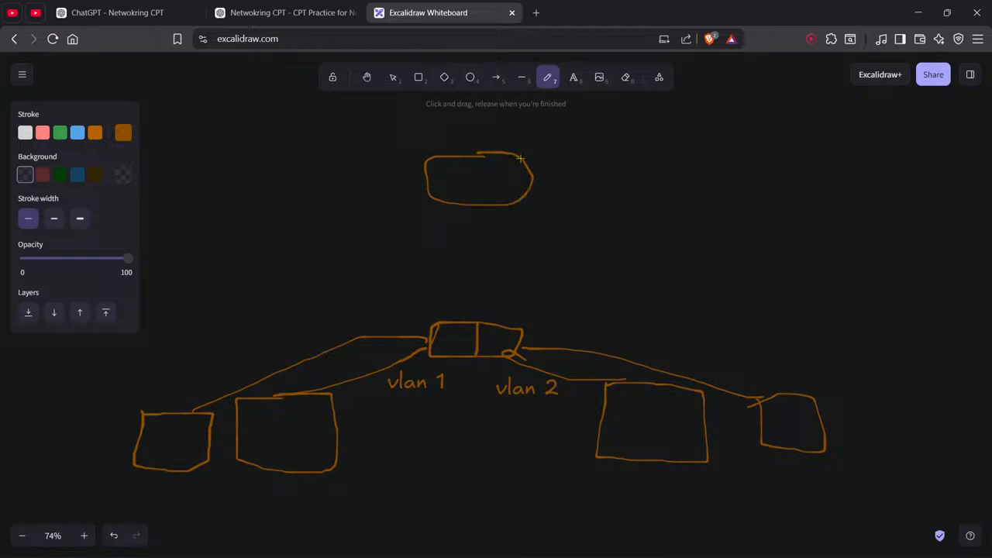
# Add the text label "1" to the inner left device box and "2" to the outer left device box
pyautogui.click(278, 414)
pyautogui.doubleClick(263, 431)
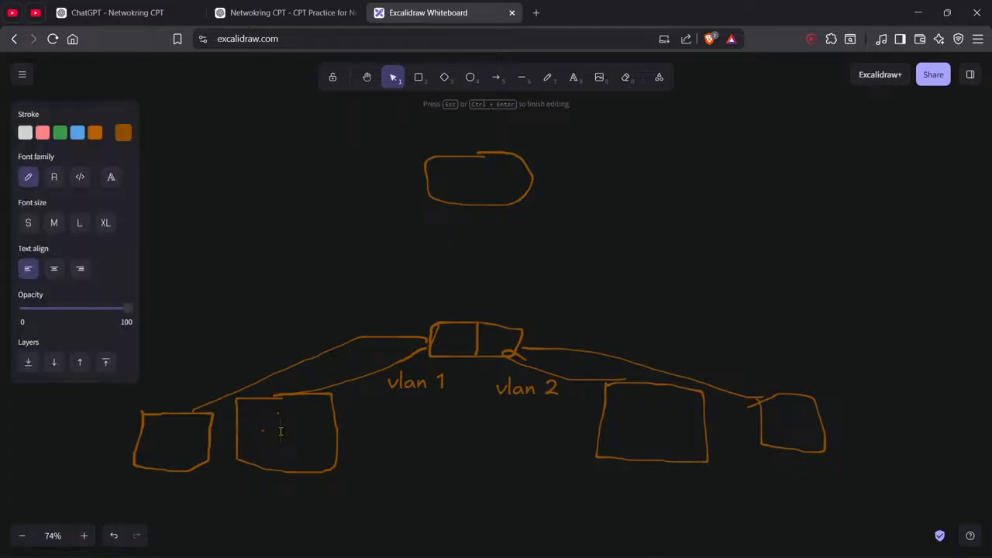
pyautogui.write('1')
pyautogui.press('Escape')
pyautogui.doubleClick(177, 437)
pyautogui.write('2')
pyautogui.press('Escape')
# Add the text label "3" to the inner right device box and "4" to the outer right device box
pyautogui.doubleClick(661, 416)
pyautogui.write('2')
pyautogui.press('BackSpace')
pyautogui.write('3')
pyautogui.press('Escape')
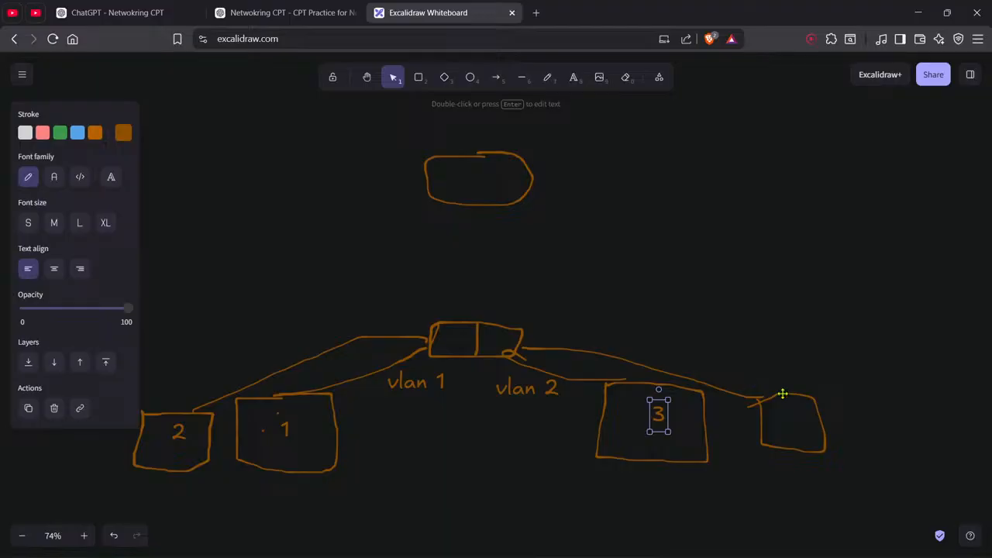
pyautogui.doubleClick(783, 427)
pyautogui.write('4')
pyautogui.press('Escape')
pyautogui.click(701, 285)
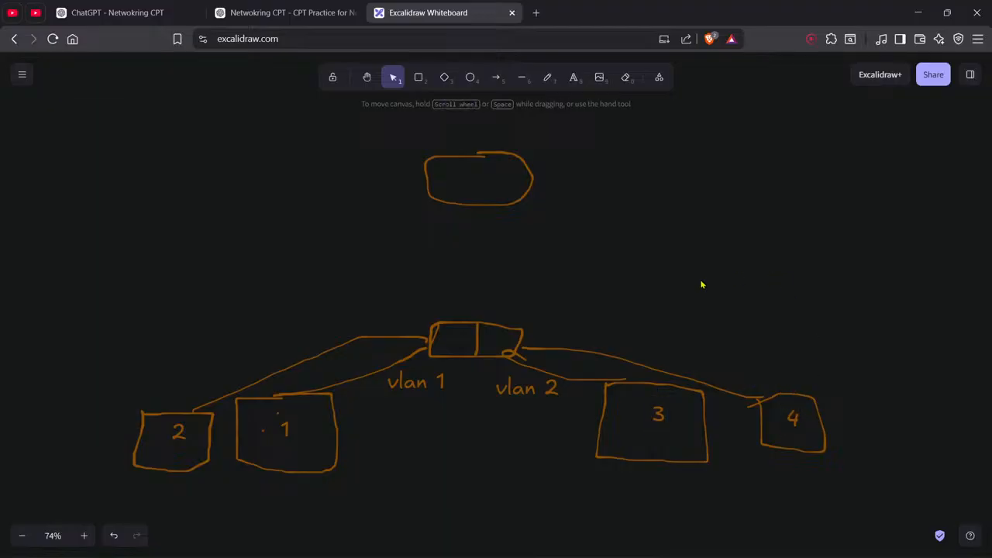
# Draw a straight line linking the router shape to the top of the switch box
pyautogui.click(521, 78)
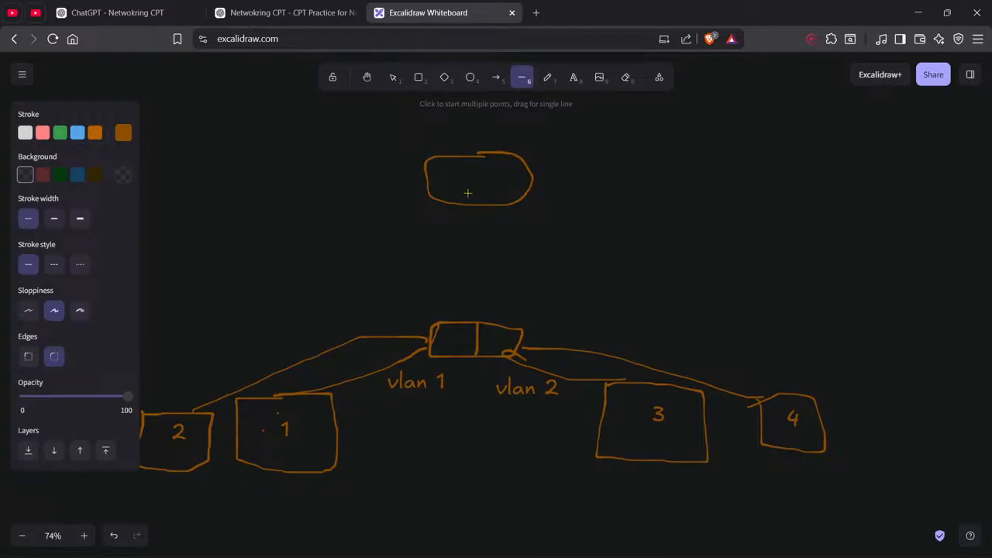
pyautogui.moveTo(468, 203)
pyautogui.mouseDown()
pyautogui.moveTo(451, 277)
pyautogui.moveTo(474, 322)
pyautogui.mouseUp()
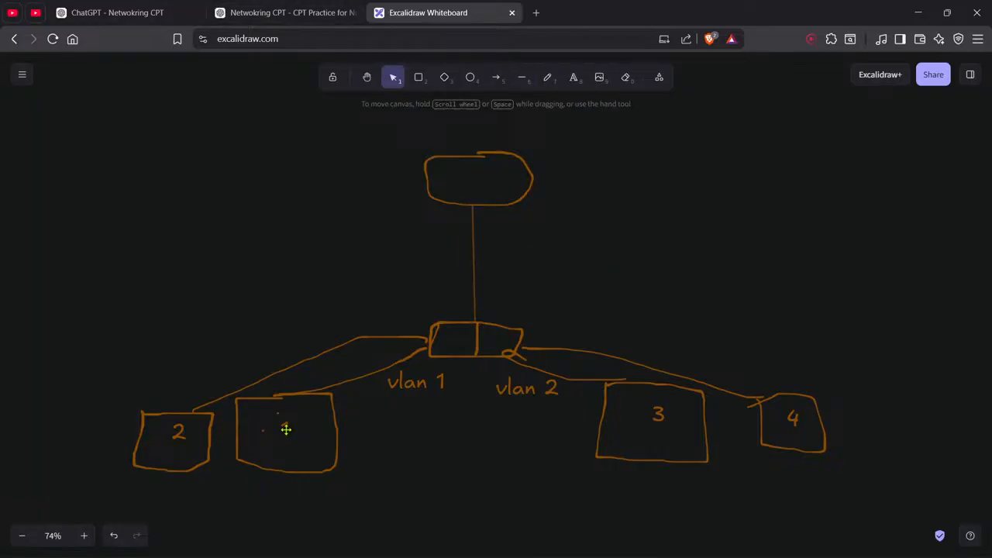
# Try freehand curves from device 1 to device 3, one through the switch and one beneath the boxes, and undo both
pyautogui.click(547, 77)
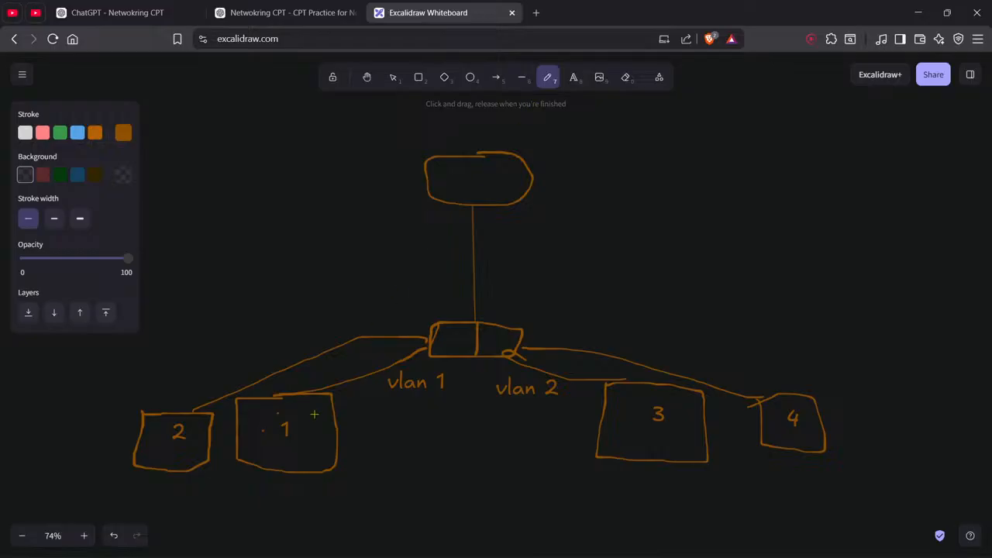
pyautogui.moveTo(313, 410)
pyautogui.mouseDown()
pyautogui.moveTo(346, 332)
pyautogui.moveTo(430, 313)
pyautogui.moveTo(457, 344)
pyautogui.moveTo(470, 409)
pyautogui.moveTo(598, 423)
pyautogui.mouseUp()
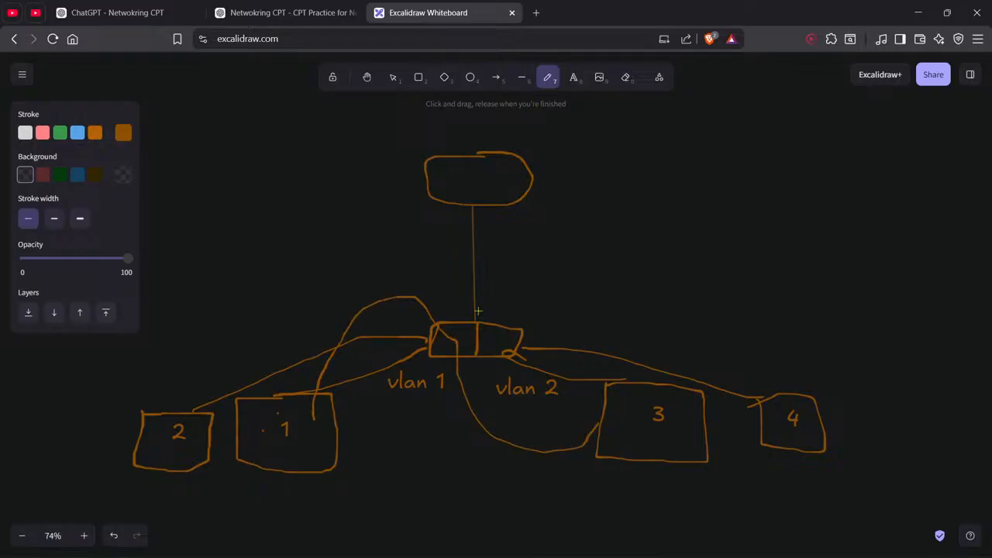
pyautogui.hotkey('ctrl', 'z')
pyautogui.moveTo(308, 464)
pyautogui.mouseDown()
pyautogui.moveTo(425, 492)
pyautogui.moveTo(611, 452)
pyautogui.mouseUp()
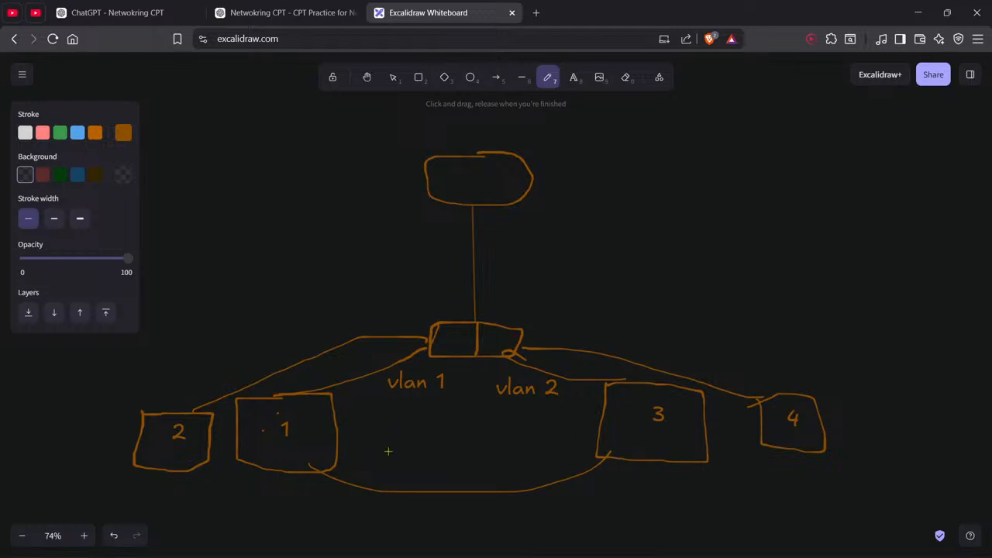
pyautogui.hotkey('ctrl', 'z')
# Sketch a path from device 1 through the switch to device 3, cross out the switch's vlan 1 half, and undo these strokes
pyautogui.moveTo(328, 434)
pyautogui.mouseDown()
pyautogui.moveTo(339, 401)
pyautogui.moveTo(475, 338)
pyautogui.moveTo(612, 418)
pyautogui.moveTo(618, 435)
pyautogui.mouseUp()
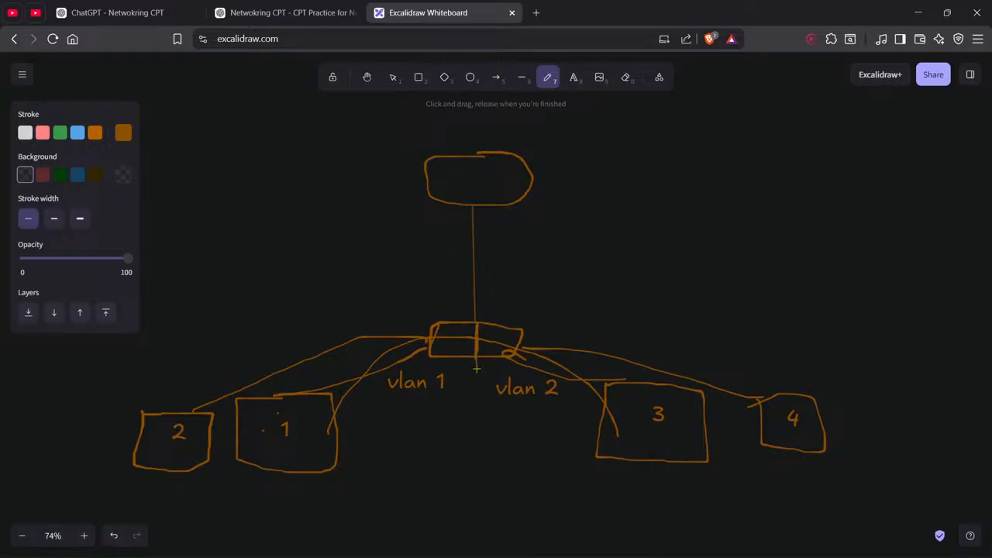
pyautogui.hotkey('ctrl', 'z')
pyautogui.moveTo(447, 333); pyautogui.dragTo(460, 357)
pyautogui.moveTo(455, 319); pyautogui.dragTo(399, 372)
pyautogui.hotkey('ctrl', 'z')
pyautogui.hotkey('ctrl', 'z')
pyautogui.moveTo(434, 312); pyautogui.dragTo(479, 399)
pyautogui.moveTo(466, 313); pyautogui.dragTo(422, 419)
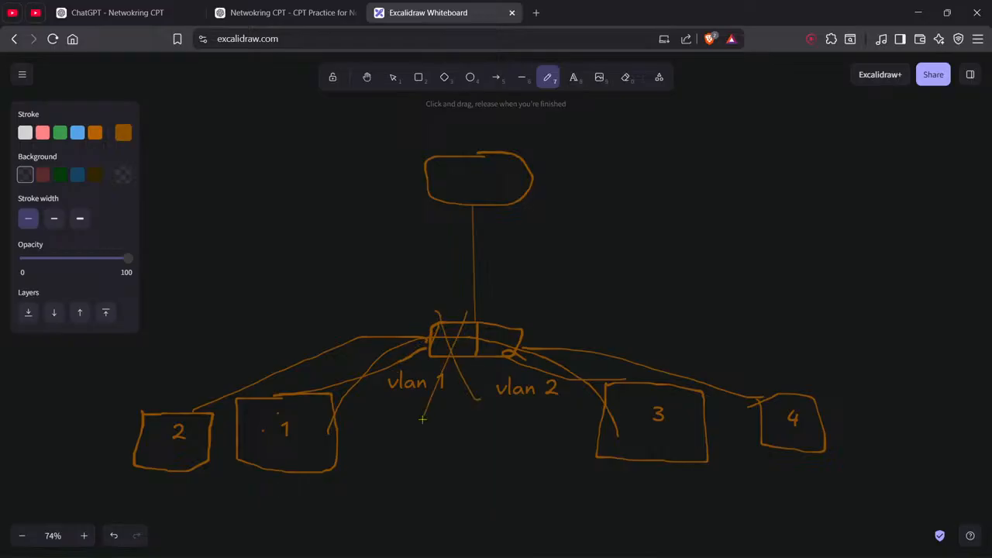
pyautogui.hotkey('ctrl', 'z')
pyautogui.hotkey('ctrl', 'z')
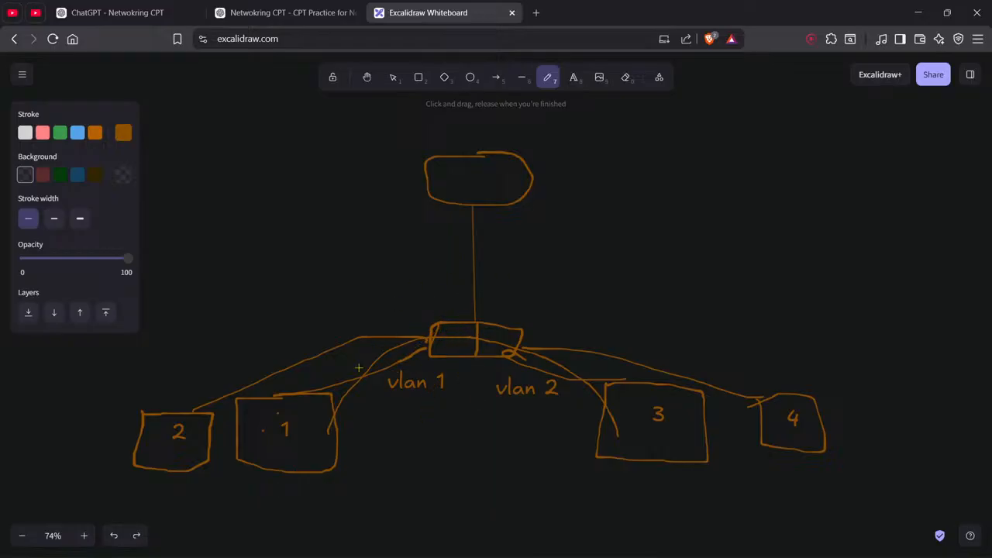
pyautogui.hotkey('ctrl', 'z')
pyautogui.hotkey('ctrl', 'z')
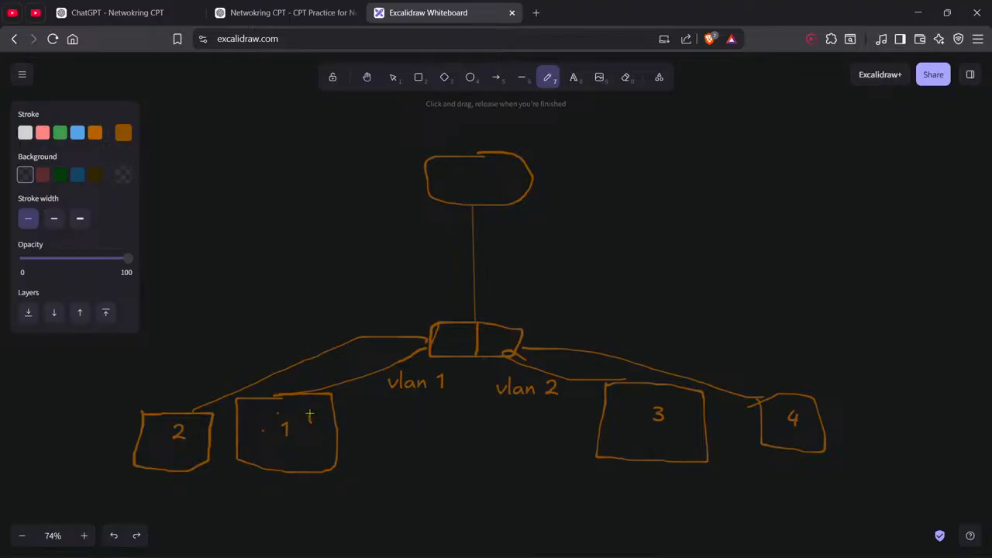
# Sketch the round trip from device 1 through the switch and router to device 3 and back, and undo all its strokes
pyautogui.moveTo(309, 416)
pyautogui.mouseDown()
pyautogui.moveTo(333, 367)
pyautogui.moveTo(431, 333)
pyautogui.moveTo(453, 339)
pyautogui.mouseUp()
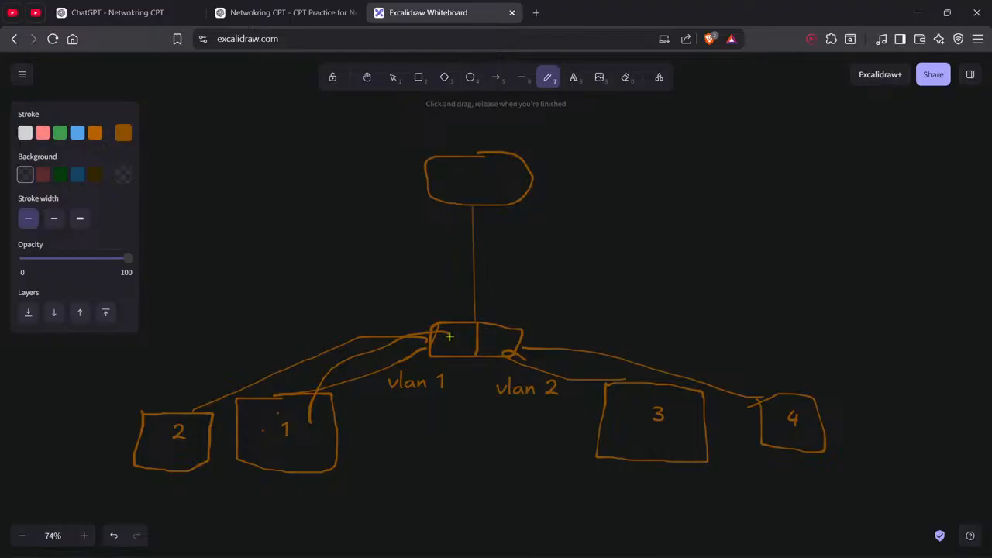
pyautogui.moveTo(449, 336)
pyautogui.mouseDown()
pyautogui.moveTo(458, 223)
pyautogui.moveTo(450, 197)
pyautogui.mouseUp()
pyautogui.moveTo(457, 184)
pyautogui.mouseDown()
pyautogui.moveTo(501, 183)
pyautogui.moveTo(494, 338)
pyautogui.mouseUp()
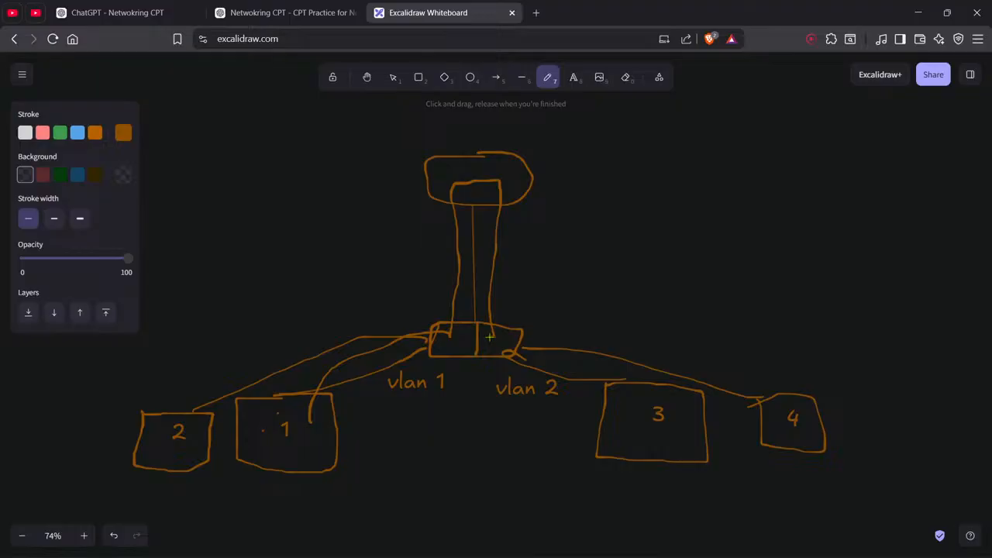
pyautogui.moveTo(489, 336); pyautogui.dragTo(495, 335)
pyautogui.moveTo(497, 334)
pyautogui.mouseDown()
pyautogui.moveTo(600, 378)
pyautogui.moveTo(628, 426)
pyautogui.moveTo(597, 358)
pyautogui.moveTo(511, 338)
pyautogui.moveTo(501, 206)
pyautogui.moveTo(472, 165)
pyautogui.moveTo(436, 254)
pyautogui.moveTo(432, 326)
pyautogui.moveTo(308, 406)
pyautogui.moveTo(305, 423)
pyautogui.mouseUp()
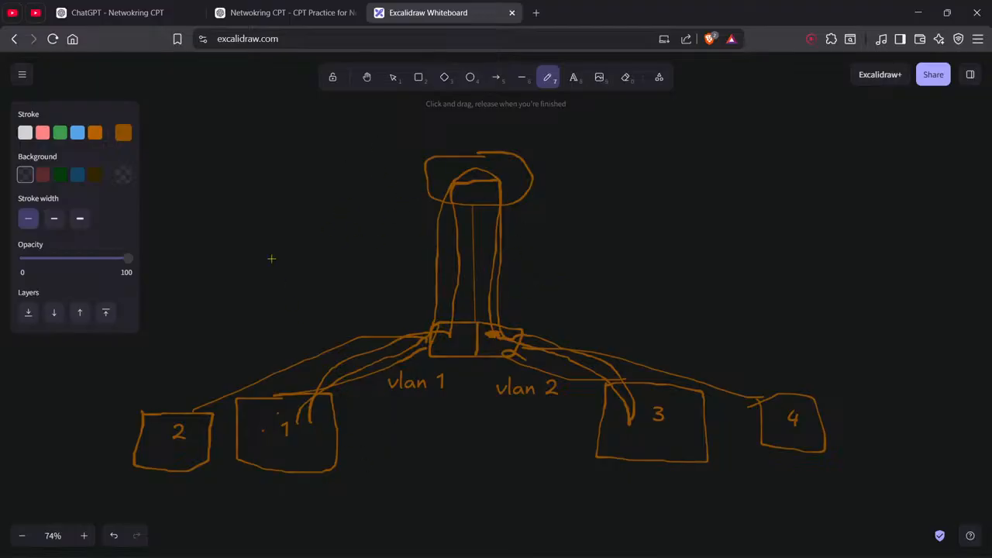
pyautogui.hotkey('ctrl', 'z')
pyautogui.hotkey('ctrl', 'z')
pyautogui.hotkey('ctrl', 'z')
pyautogui.hotkey('ctrl', 'z')
pyautogui.hotkey('ctrl', 'z')
pyautogui.hotkey('ctrl', 'z')
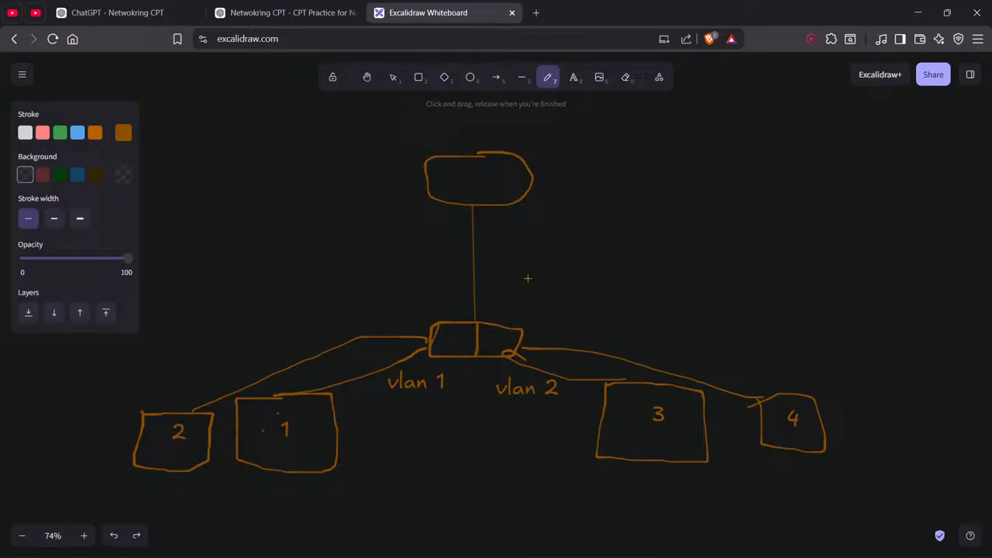
# Draw a second freehand network below the vlan diagram, with a small switch box and four device boxes in a row beneath it
pyautogui.scroll(-5, 426, 221)
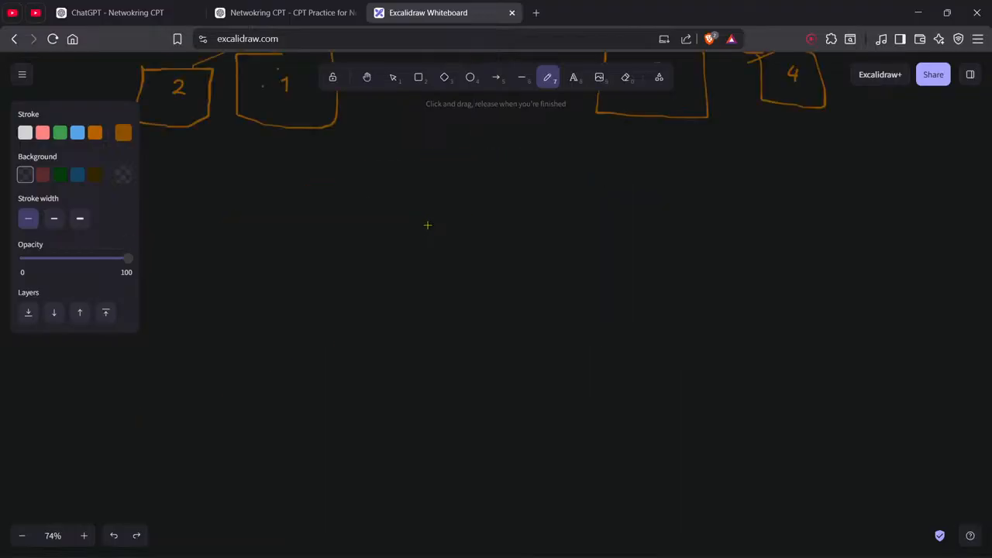
pyautogui.scroll(2, 485, 178)
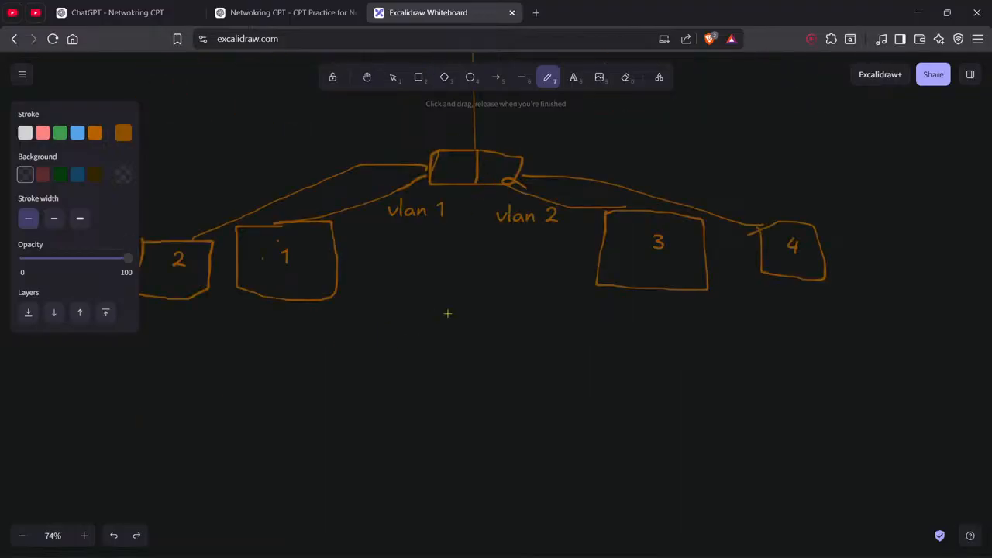
pyautogui.moveTo(448, 313)
pyautogui.mouseDown()
pyautogui.moveTo(489, 328)
pyautogui.moveTo(487, 295)
pyautogui.moveTo(436, 313)
pyautogui.mouseUp()
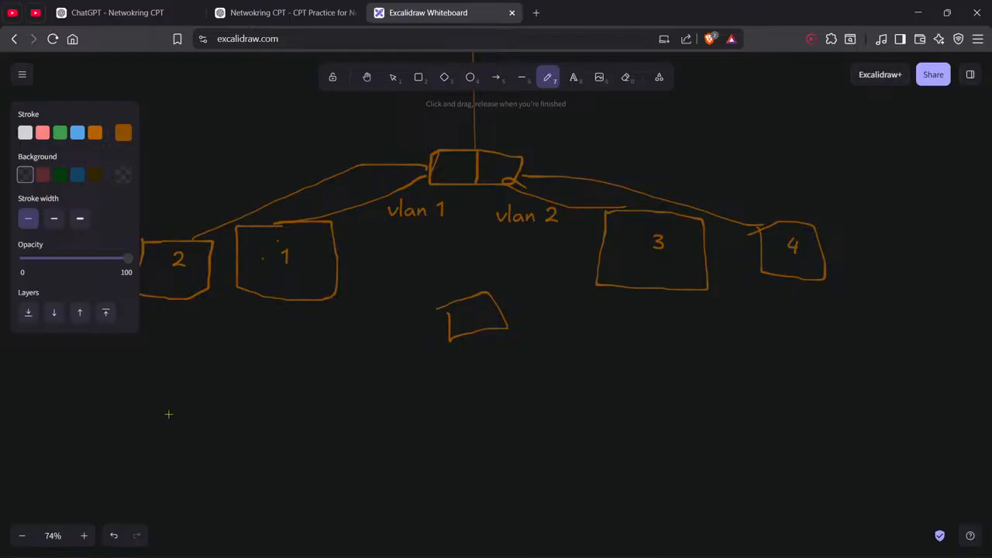
pyautogui.moveTo(168, 415)
pyautogui.mouseDown()
pyautogui.moveTo(151, 443)
pyautogui.moveTo(246, 422)
pyautogui.moveTo(168, 425)
pyautogui.mouseUp()
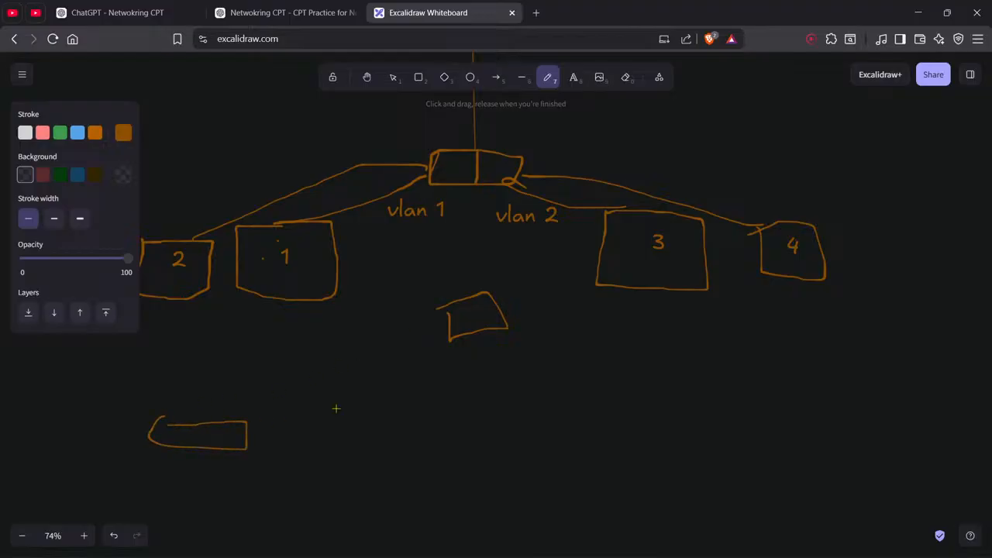
pyautogui.moveTo(336, 408)
pyautogui.mouseDown()
pyautogui.moveTo(393, 453)
pyautogui.moveTo(333, 401)
pyautogui.mouseUp()
pyautogui.moveTo(616, 394)
pyautogui.mouseDown()
pyautogui.moveTo(683, 451)
pyautogui.moveTo(624, 382)
pyautogui.moveTo(617, 399)
pyautogui.mouseUp()
pyautogui.moveTo(773, 396)
pyautogui.mouseDown()
pyautogui.moveTo(830, 458)
pyautogui.moveTo(785, 396)
pyautogui.mouseUp()
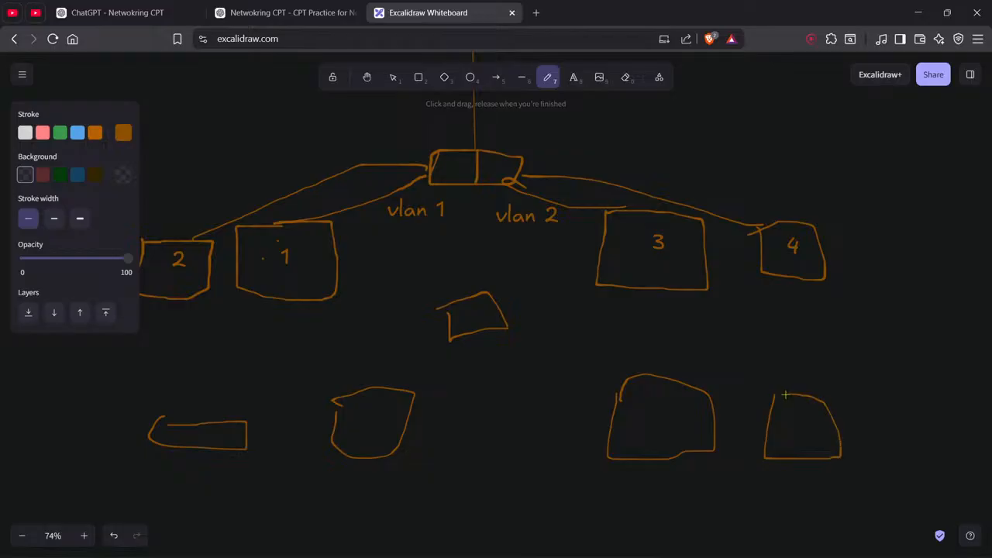
# Draw freehand link lines from each of the four new device boxes to the new switch box
pyautogui.moveTo(209, 415); pyautogui.dragTo(449, 332)
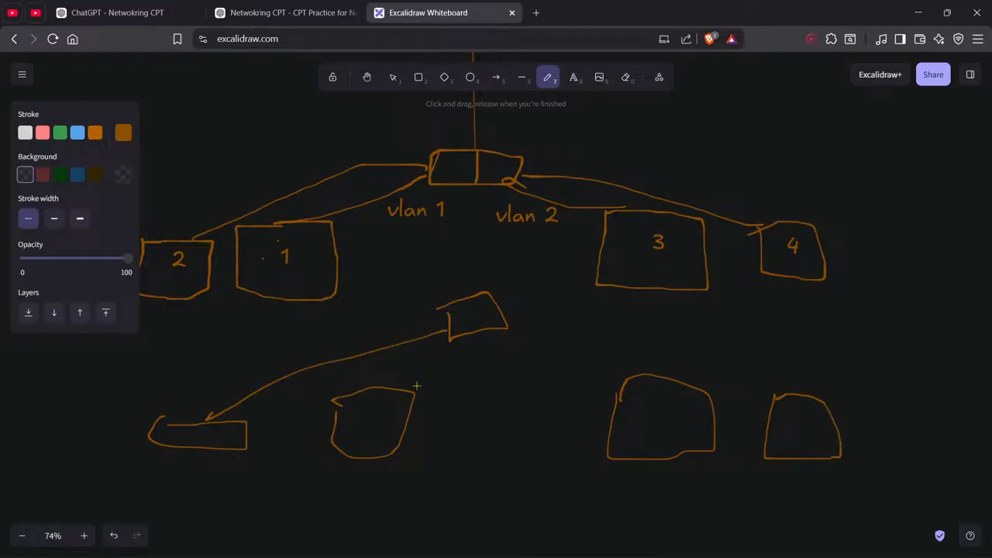
pyautogui.moveTo(416, 385); pyautogui.dragTo(469, 333)
pyautogui.moveTo(647, 383)
pyautogui.mouseDown()
pyautogui.moveTo(503, 360)
pyautogui.moveTo(549, 339)
pyautogui.mouseUp()
pyautogui.moveTo(775, 385); pyautogui.dragTo(507, 313)
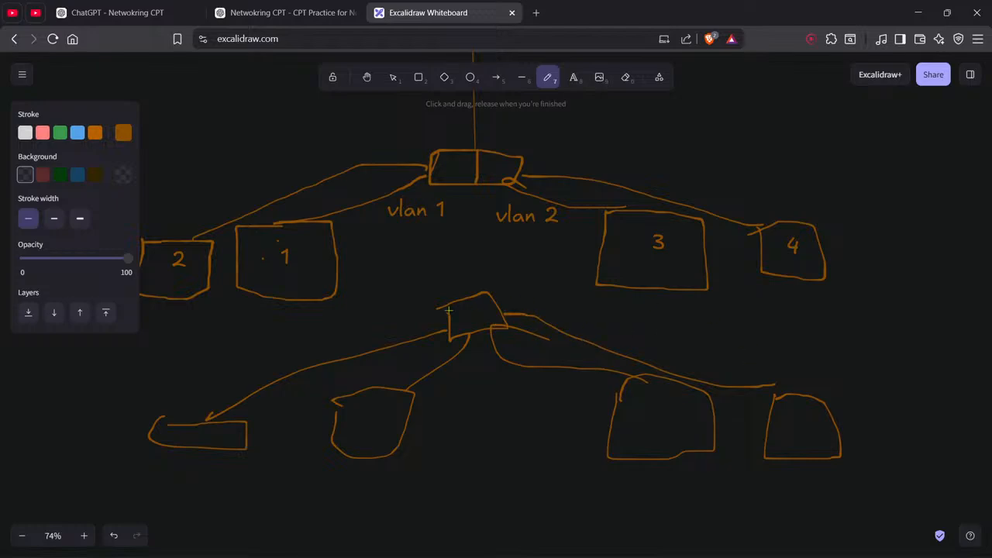
# Sketch freehand traffic paths through the new switch from the two left device boxes to the right ones
pyautogui.moveTo(227, 439)
pyautogui.mouseDown()
pyautogui.moveTo(319, 428)
pyautogui.moveTo(378, 349)
pyautogui.moveTo(485, 318)
pyautogui.moveTo(698, 379)
pyautogui.moveTo(798, 425)
pyautogui.mouseUp()
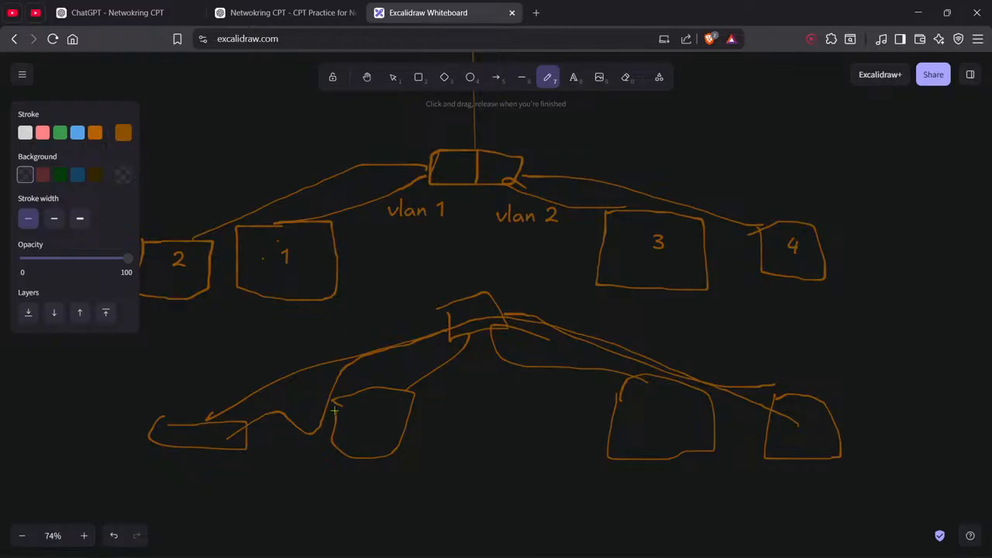
pyautogui.moveTo(360, 405)
pyautogui.mouseDown()
pyautogui.moveTo(372, 393)
pyautogui.moveTo(535, 344)
pyautogui.moveTo(638, 414)
pyautogui.moveTo(589, 372)
pyautogui.moveTo(348, 422)
pyautogui.mouseUp()
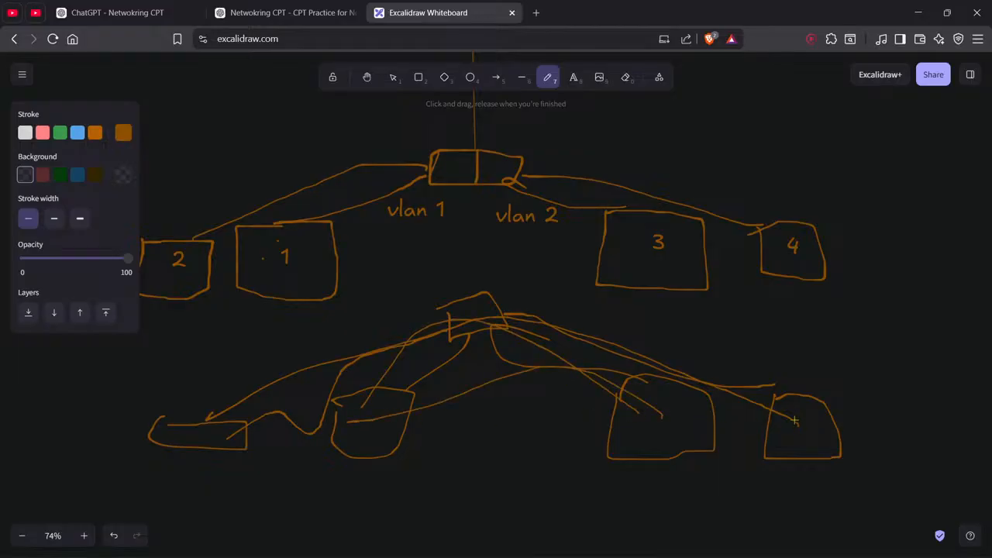
# Sketch freehand traffic paths from the rightmost device through the lower switch to the leftmost and third devices
pyautogui.moveTo(794, 420)
pyautogui.mouseDown()
pyautogui.moveTo(526, 339)
pyautogui.moveTo(217, 405)
pyautogui.mouseUp()
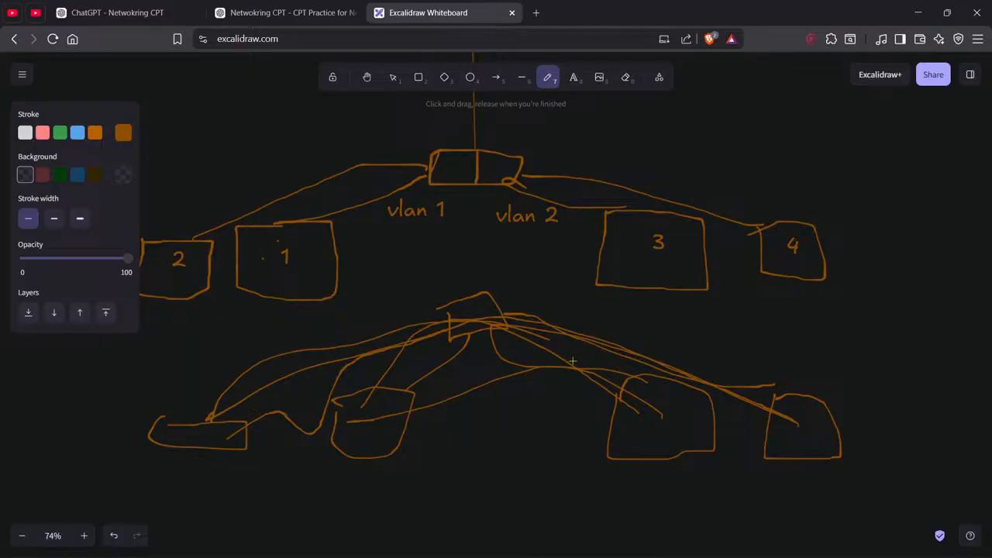
pyautogui.moveTo(780, 406)
pyautogui.mouseDown()
pyautogui.moveTo(641, 354)
pyautogui.moveTo(469, 314)
pyautogui.moveTo(658, 436)
pyautogui.mouseUp()
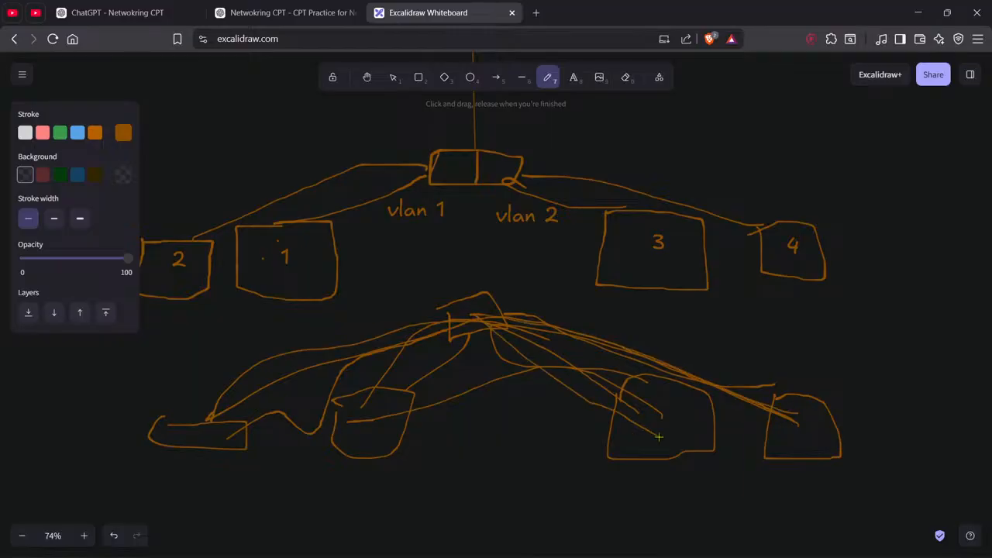
# Undo all strokes of the second network below the vlan diagram
pyautogui.hotkey('ctrl', 'z')
pyautogui.hotkey('ctrl', 'z')
pyautogui.hotkey('ctrl', 'z')
pyautogui.hotkey('ctrl', 'z')
pyautogui.hotkey('ctrl', 'z')
pyautogui.hotkey('ctrl', 'z')
pyautogui.hotkey('ctrl', 'z')
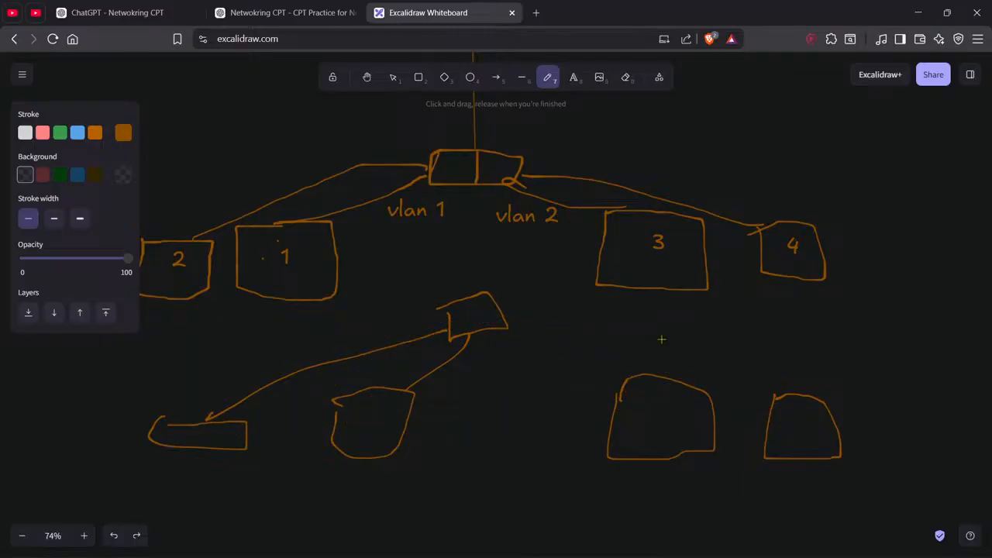
pyautogui.hotkey('ctrl', 'z')
pyautogui.hotkey('ctrl', 'z')
pyautogui.hotkey('ctrl', 'z')
pyautogui.hotkey('ctrl', 'z')
pyautogui.hotkey('ctrl', 'z')
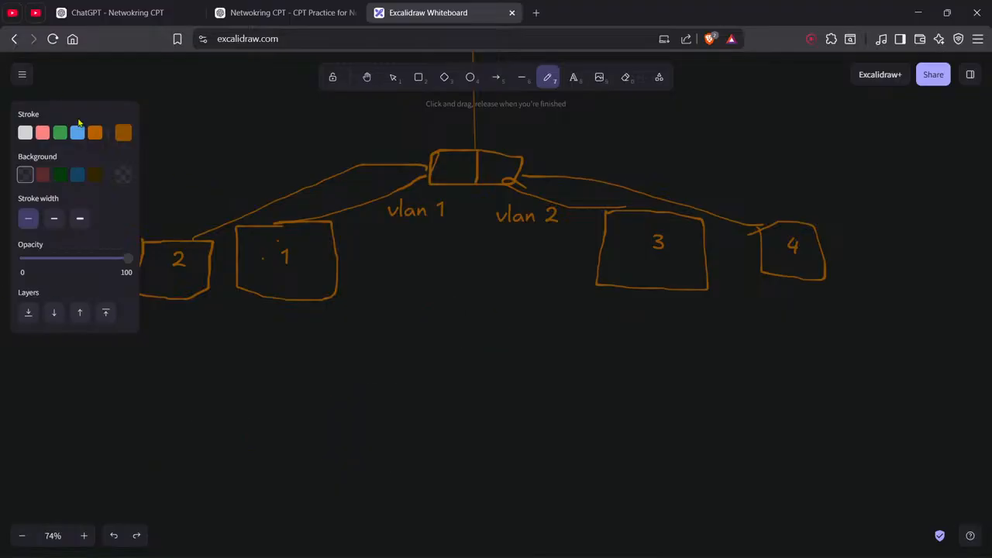
# Try a freehand path from device 2 past the router to device 3 and a direct one below the devices, undoing each
pyautogui.scroll(-2, 451, 256)
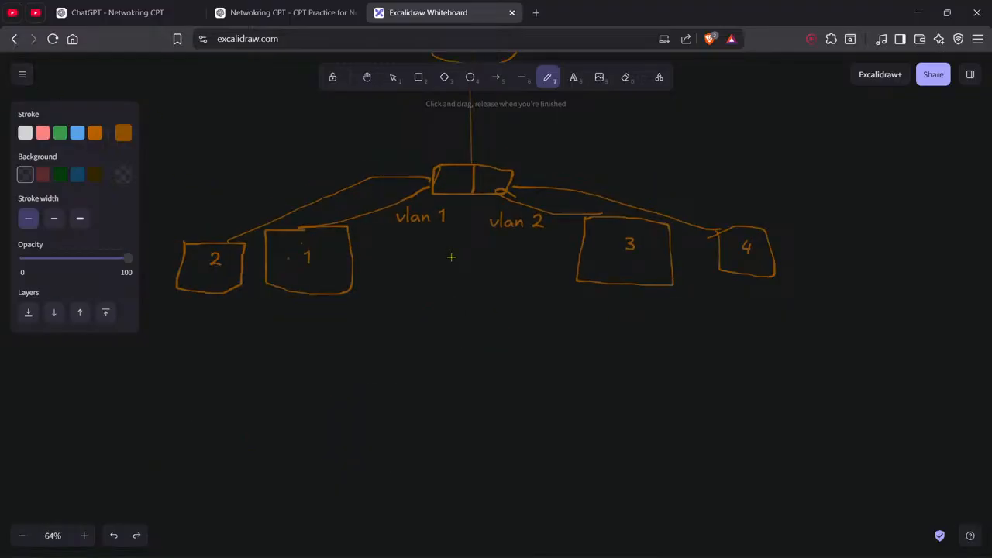
pyautogui.scroll(3, 451, 256)
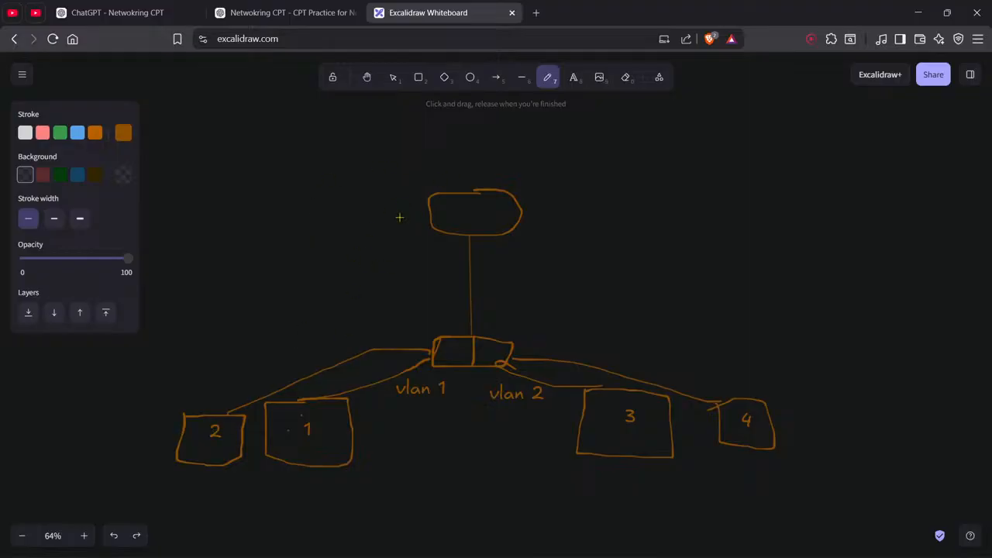
pyautogui.moveTo(193, 423)
pyautogui.mouseDown()
pyautogui.moveTo(273, 353)
pyautogui.moveTo(388, 295)
pyautogui.moveTo(415, 248)
pyautogui.moveTo(437, 247)
pyautogui.moveTo(488, 473)
pyautogui.moveTo(587, 449)
pyautogui.mouseUp()
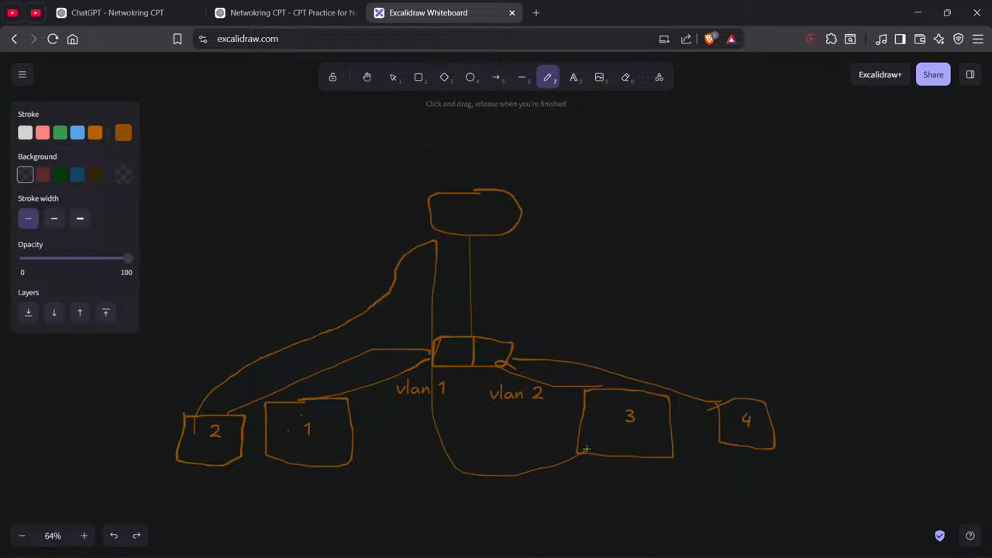
pyautogui.hotkey('ctrl', 'z')
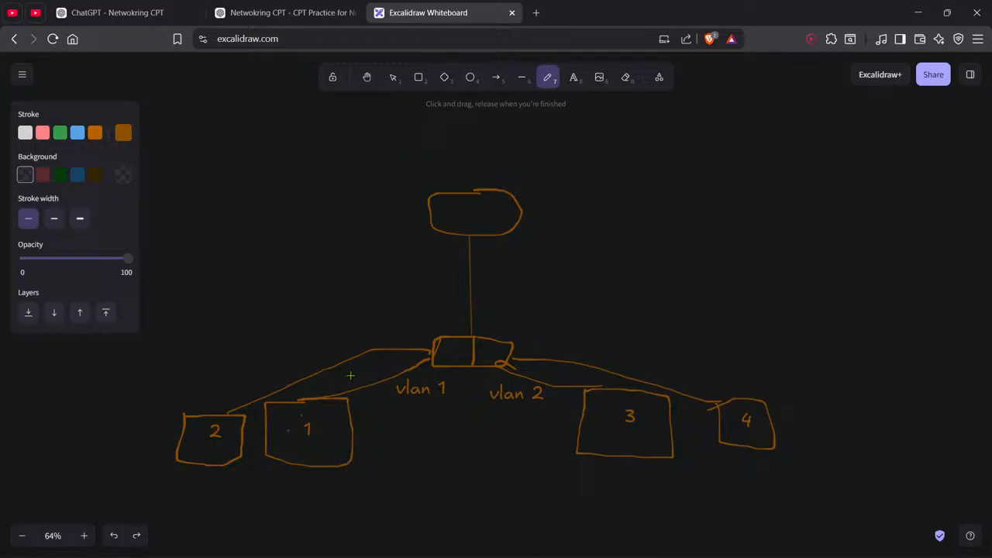
pyautogui.moveTo(225, 454)
pyautogui.mouseDown()
pyautogui.moveTo(559, 461)
pyautogui.moveTo(583, 443)
pyautogui.mouseUp()
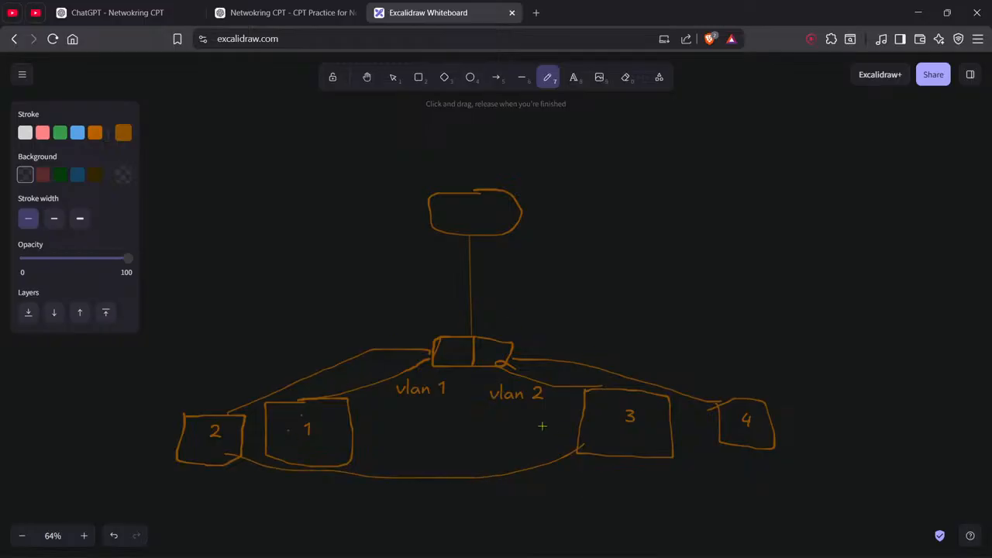
pyautogui.hotkey('ctrl', 'z')
# Draw a freehand traffic path from device 2 through the switch up to the router and back down to device 3
pyautogui.moveTo(225, 447)
pyautogui.mouseDown()
pyautogui.moveTo(422, 359)
pyautogui.moveTo(457, 356)
pyautogui.moveTo(448, 228)
pyautogui.moveTo(500, 215)
pyautogui.moveTo(485, 351)
pyautogui.moveTo(614, 411)
pyautogui.moveTo(612, 432)
pyautogui.mouseUp()
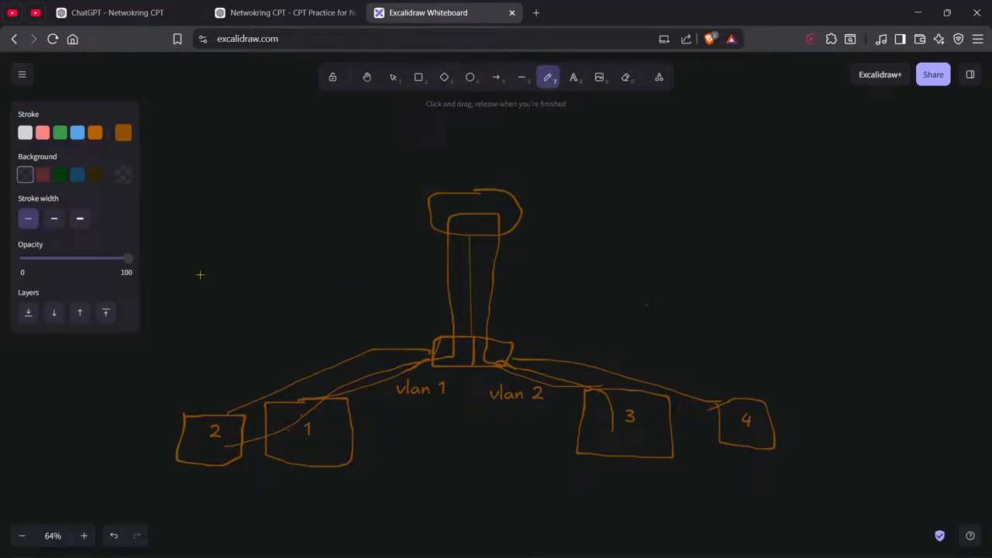
pyautogui.moveTo(167, 158)
pyautogui.mouseDown()
pyautogui.moveTo(416, 327)
pyautogui.moveTo(713, 462)
pyautogui.mouseUp()
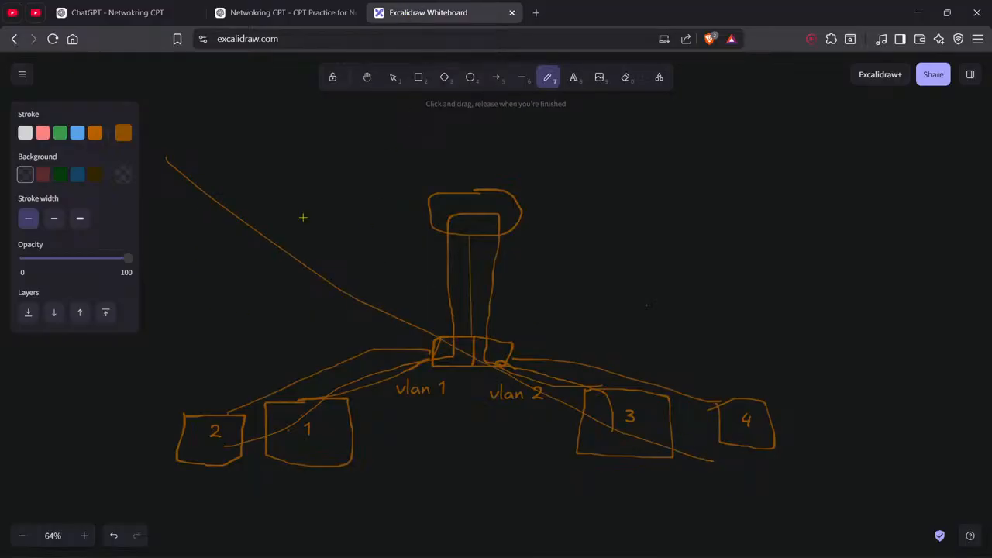
pyautogui.hotkey('ctrl', 'z')
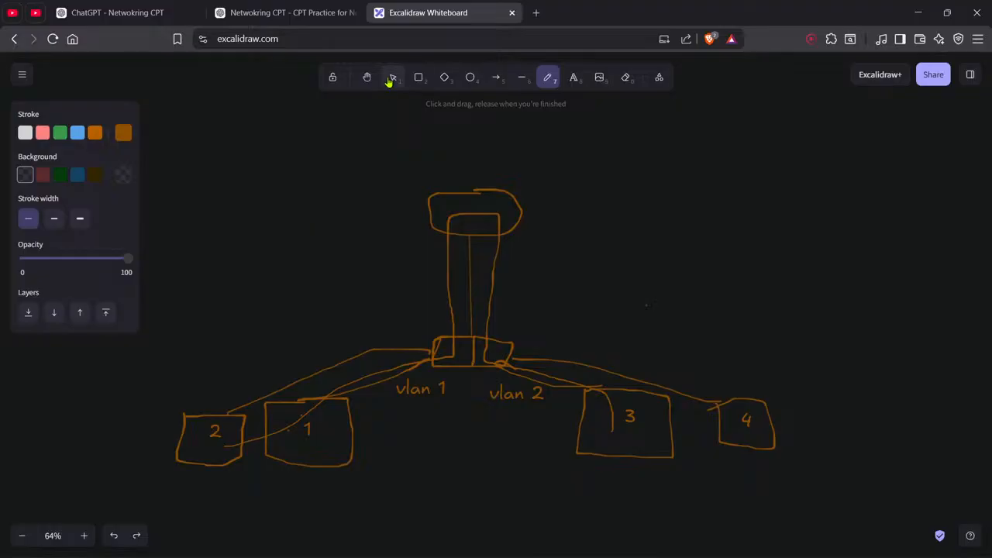
pyautogui.click(392, 78)
pyautogui.moveTo(139, 117); pyautogui.dragTo(827, 512)
pyautogui.click(797, 306)
pyautogui.moveTo(63, 107); pyautogui.dragTo(861, 495)
pyautogui.click(875, 359)
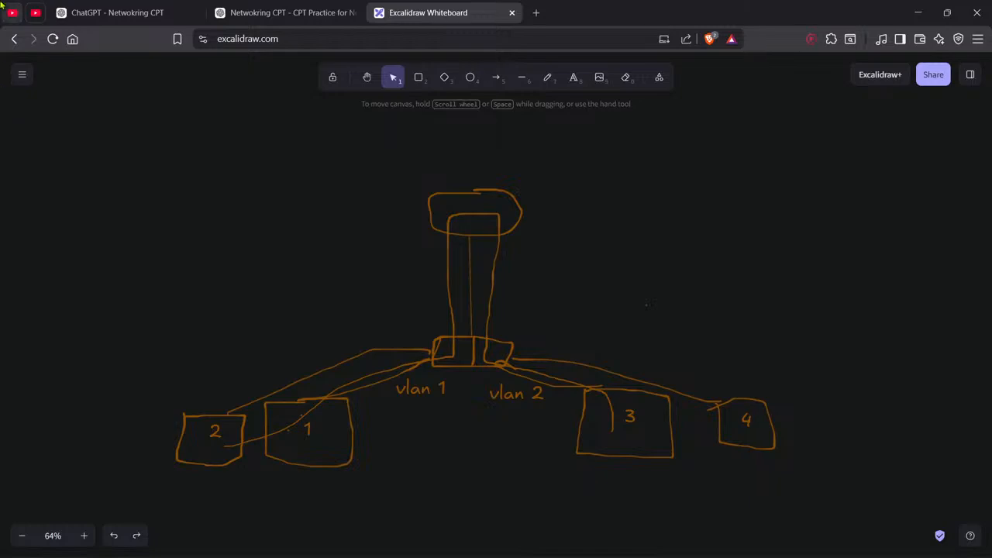
pyautogui.moveTo(103, 304); pyautogui.dragTo(834, 518)
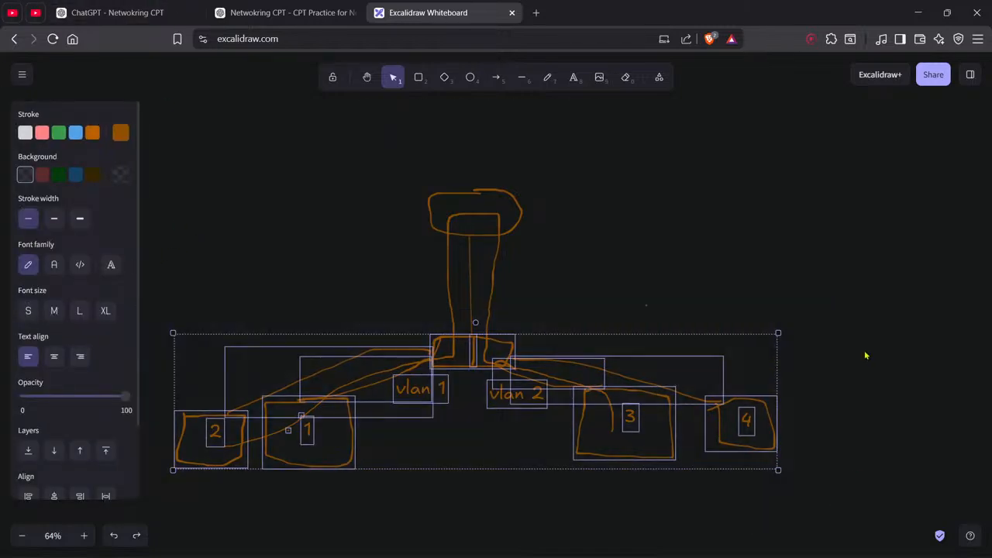
pyautogui.click(111, 299)
pyautogui.moveTo(37, 339); pyautogui.dragTo(839, 502)
pyautogui.click(839, 502)
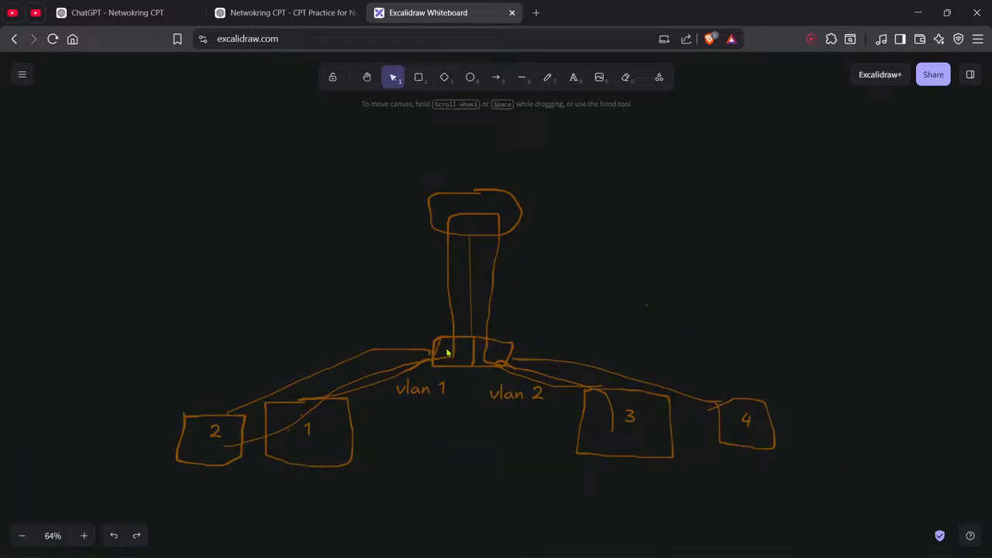
# Draw a freehand loop around the router and switch, and a second path from vlan 1 through the router to vlan 2
pyautogui.click(547, 77)
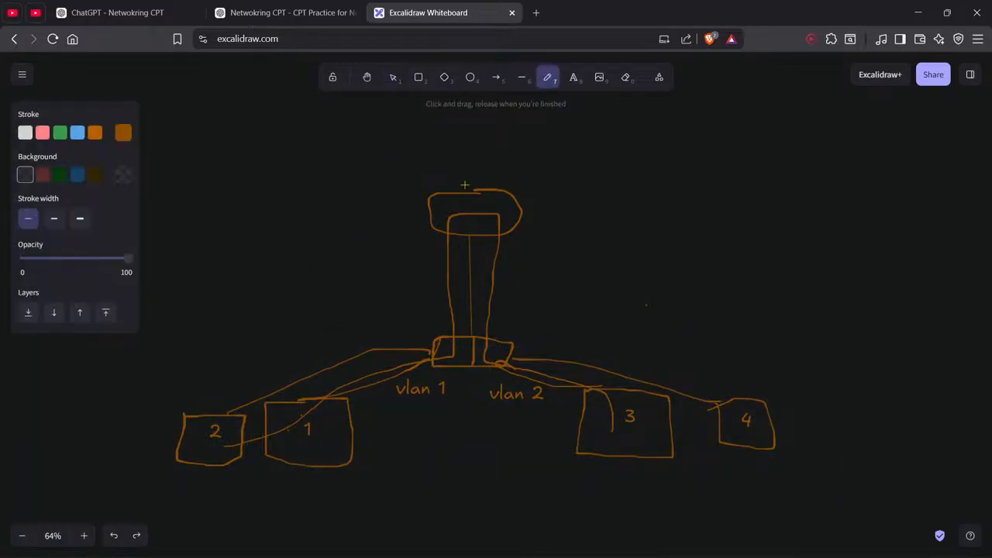
pyautogui.moveTo(442, 169)
pyautogui.mouseDown()
pyautogui.moveTo(385, 237)
pyautogui.moveTo(553, 224)
pyautogui.moveTo(375, 168)
pyautogui.mouseUp()
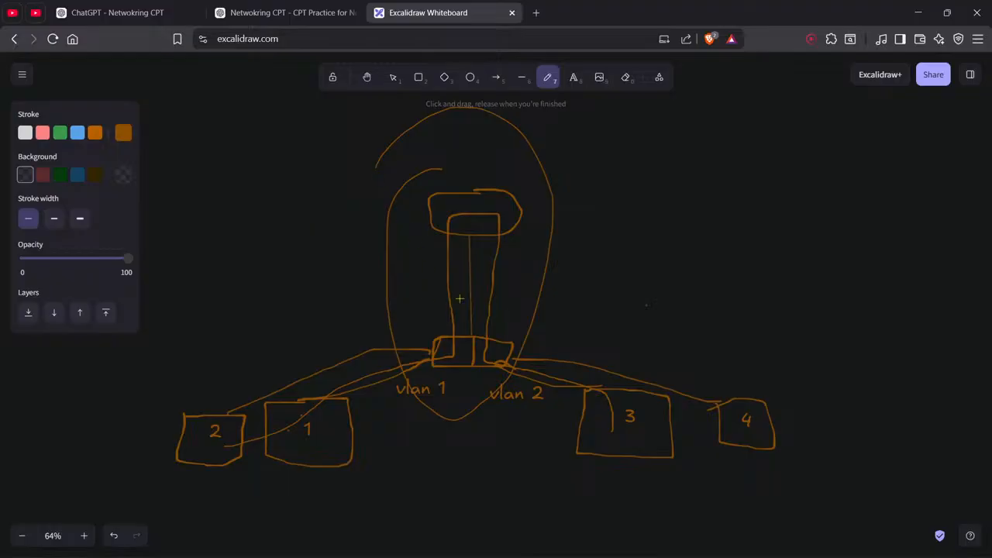
pyautogui.moveTo(448, 358)
pyautogui.mouseDown()
pyautogui.moveTo(453, 217)
pyautogui.moveTo(493, 218)
pyautogui.moveTo(479, 294)
pyautogui.moveTo(531, 369)
pyautogui.moveTo(581, 392)
pyautogui.moveTo(581, 369)
pyautogui.mouseUp()
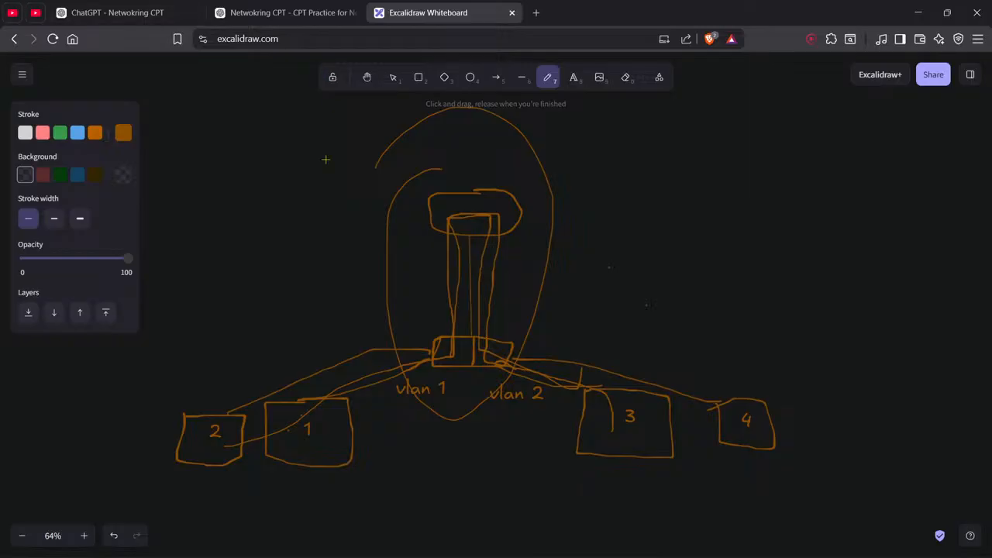
pyautogui.click(393, 78)
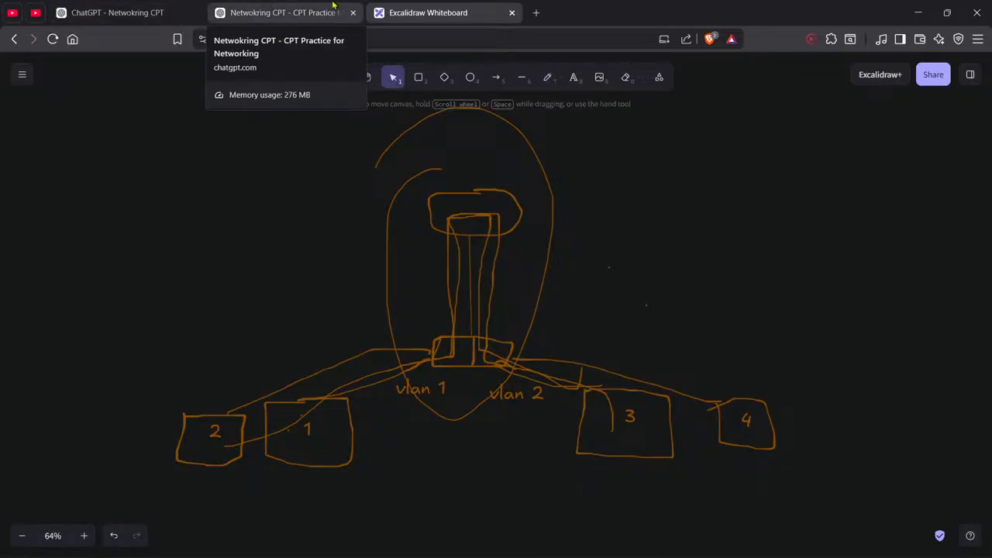
# Switch to Cisco Packet Tracer and open the command line of Router2 to read its boot output
pyautogui.hotkey('alt', 'Tab')
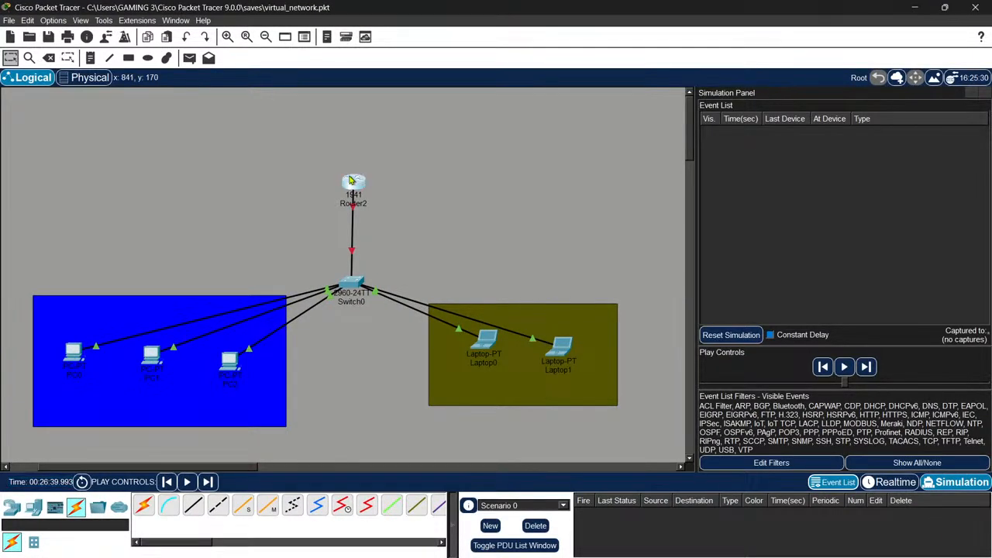
pyautogui.click(350, 180)
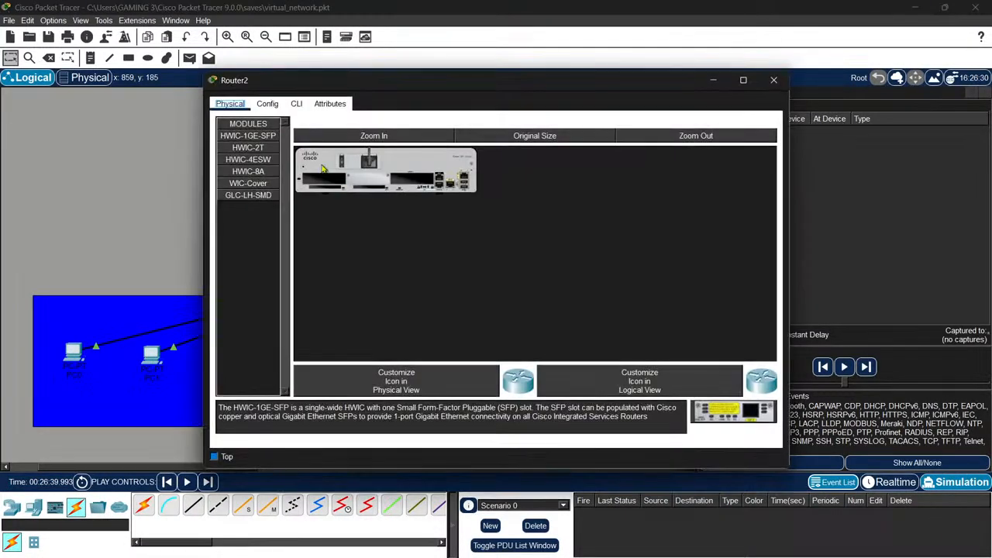
pyautogui.click(296, 106)
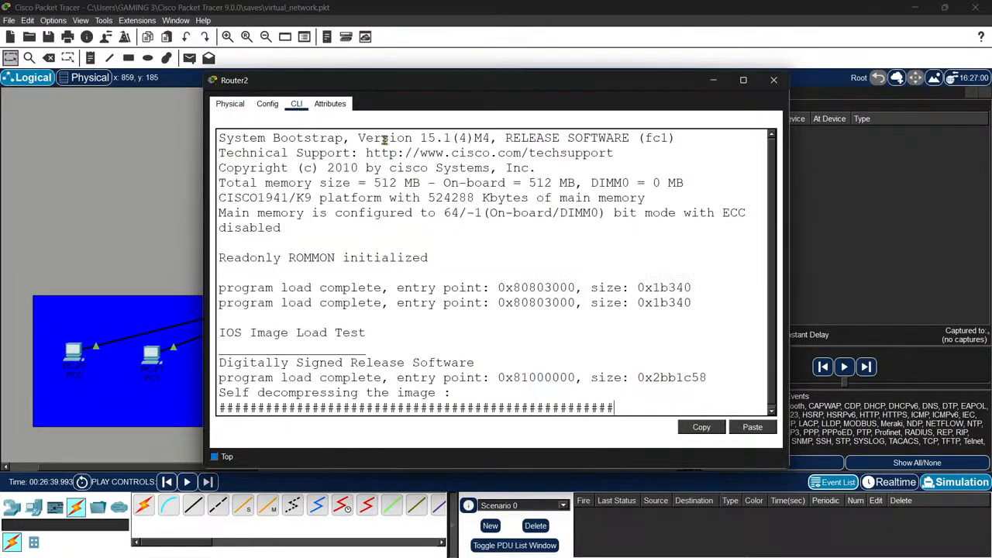
pyautogui.doubleClick(631, 355)
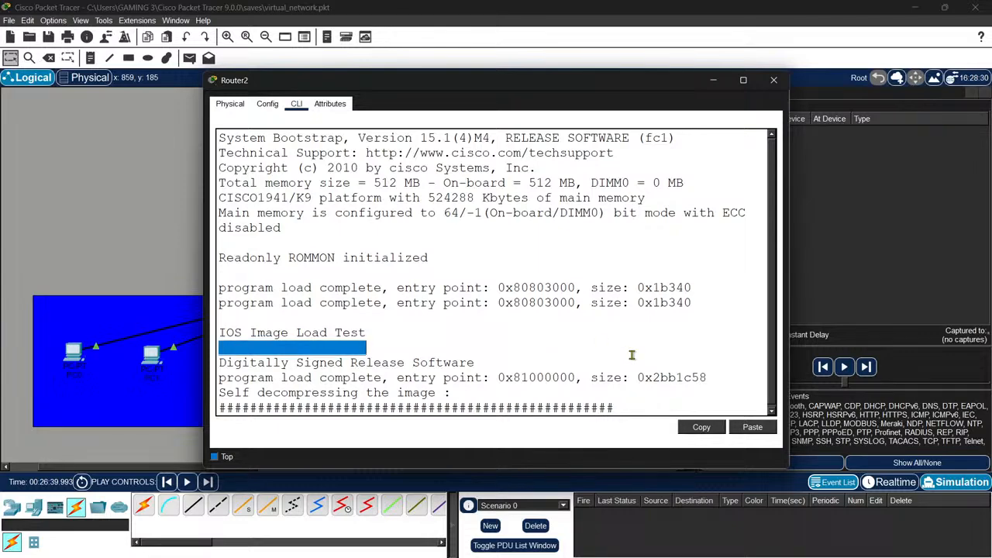
pyautogui.click(632, 355)
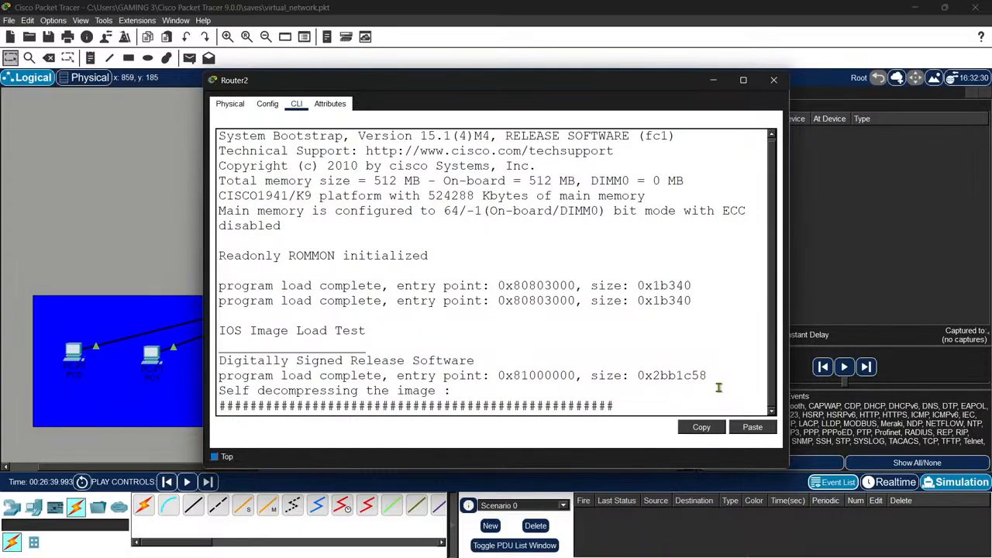
pyautogui.moveTo(435, 256); pyautogui.dragTo(242, 256)
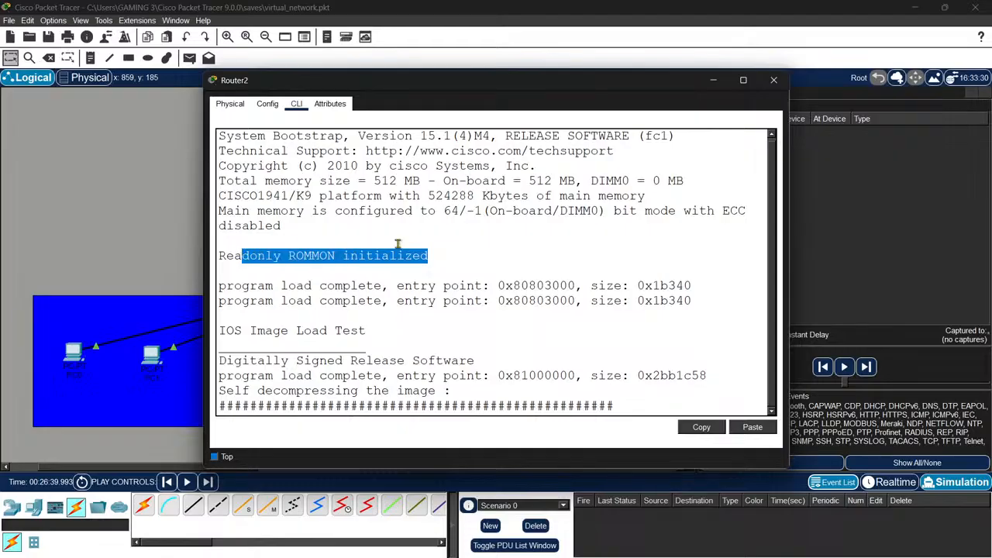
pyautogui.click(459, 234)
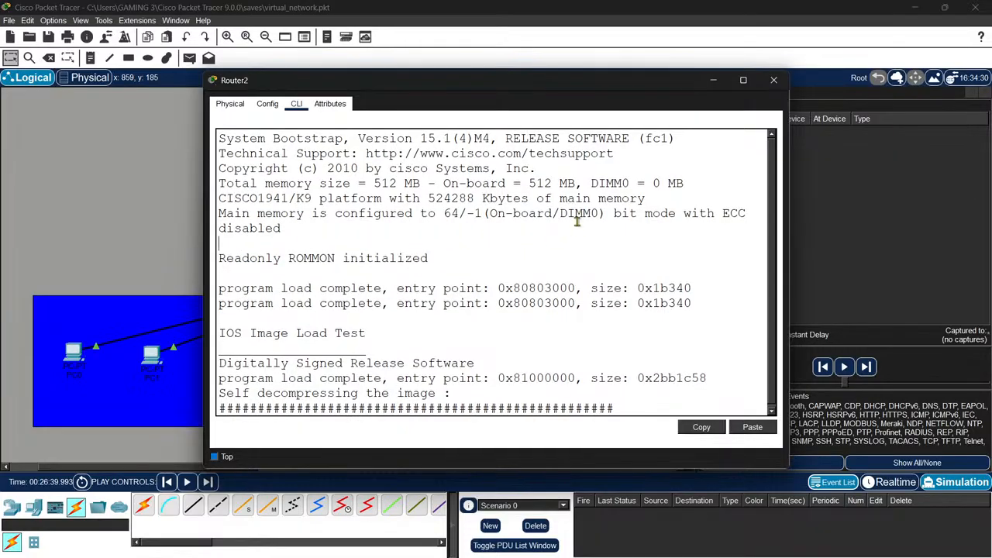
# Close and reopen Router2's command line, and interrupt its boot process
pyautogui.click(772, 80)
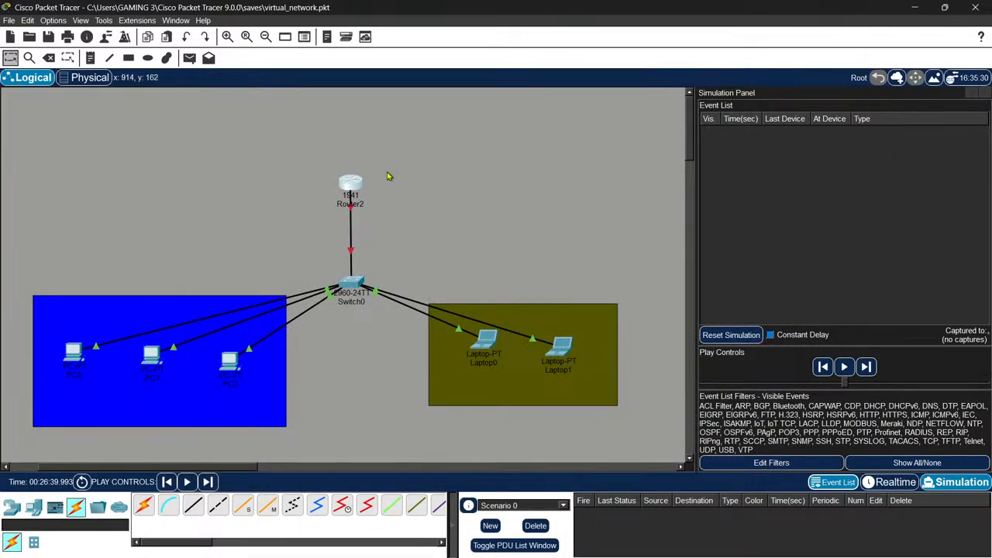
pyautogui.click(361, 194)
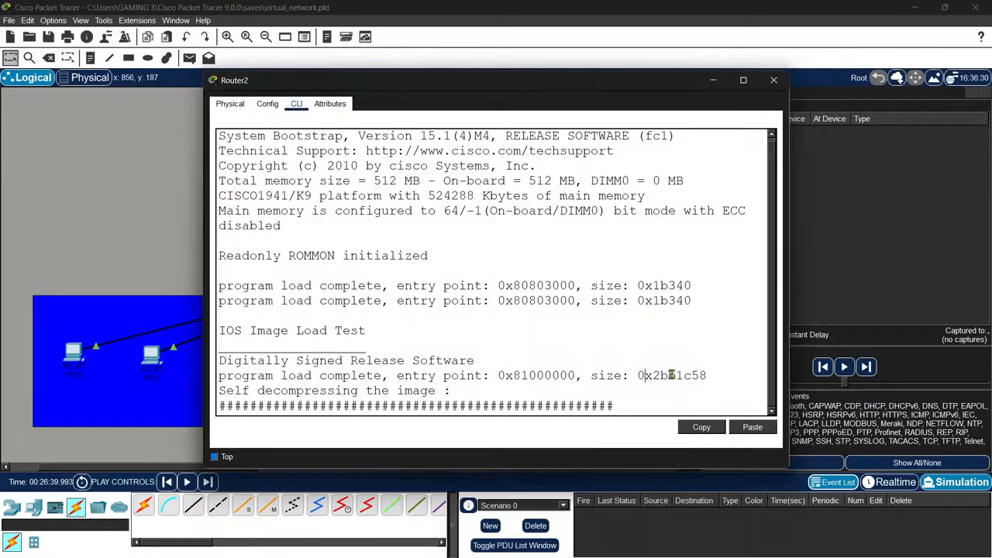
pyautogui.doubleClick(657, 400)
pyautogui.click(657, 400)
pyautogui.hotkey('ctrl', 'c')
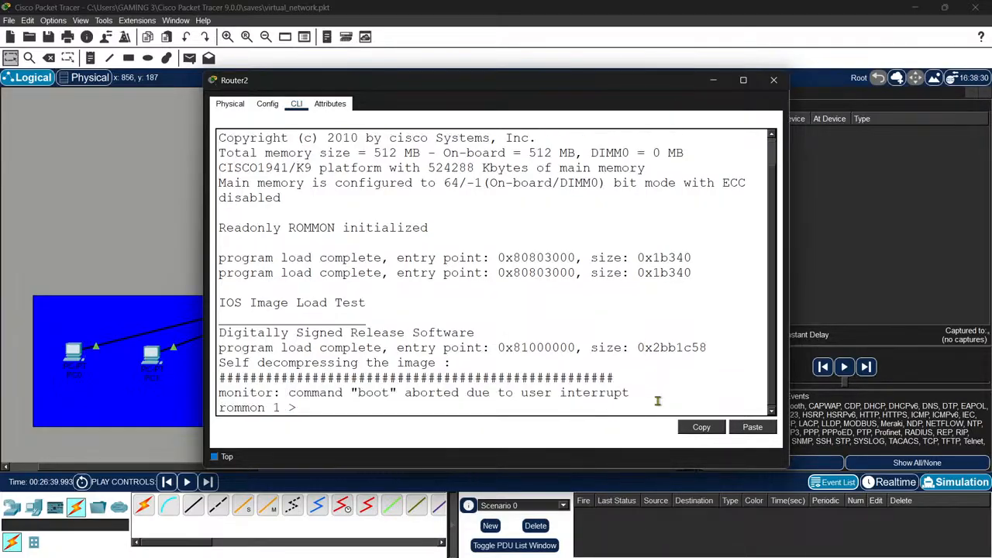
pyautogui.press('Return')
pyautogui.press('Return')
pyautogui.press('Return')
pyautogui.press('Return')
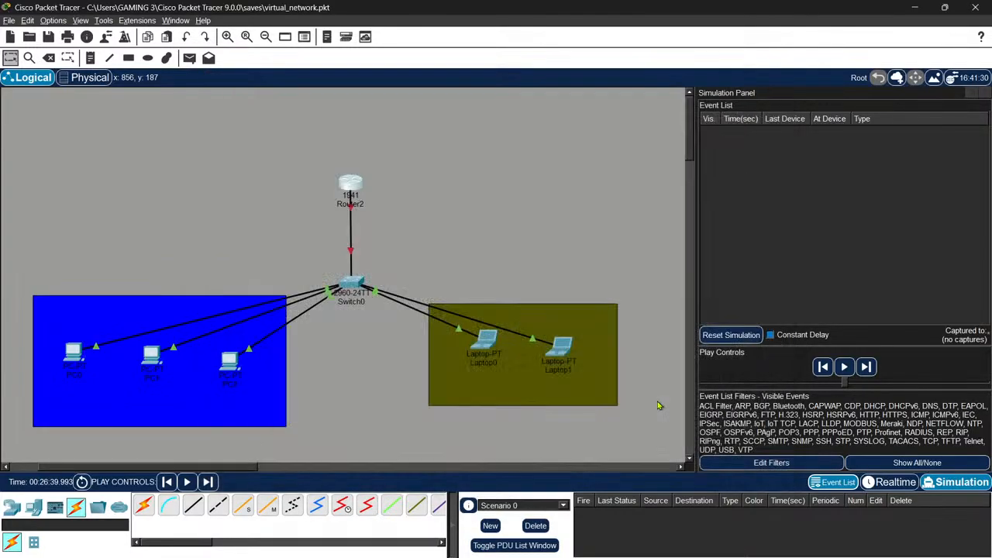
# Delete Router2 and place a new 1941 router above Switch0 in its place
pyautogui.moveTo(299, 140); pyautogui.dragTo(417, 216)
pyautogui.press('Delete')
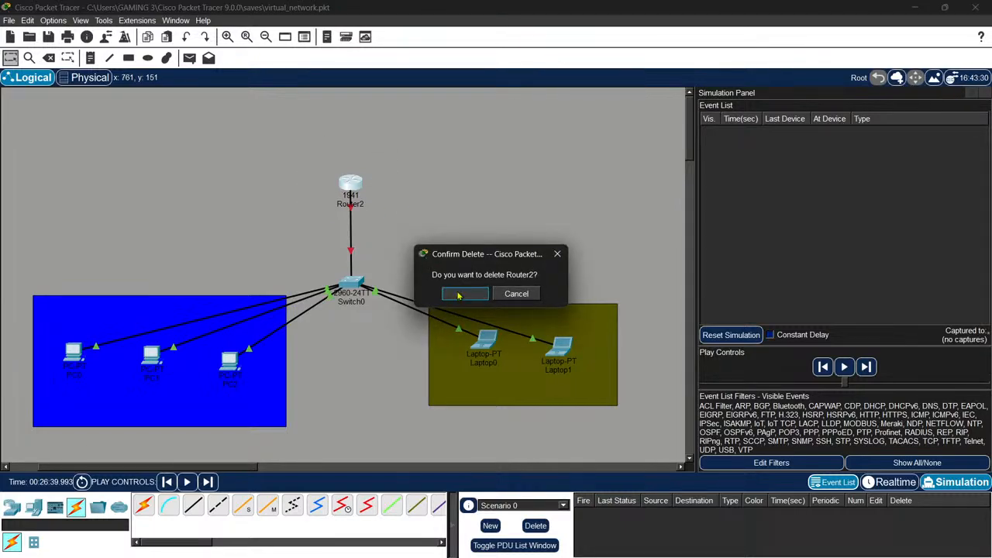
pyautogui.click(462, 292)
pyautogui.click(17, 510)
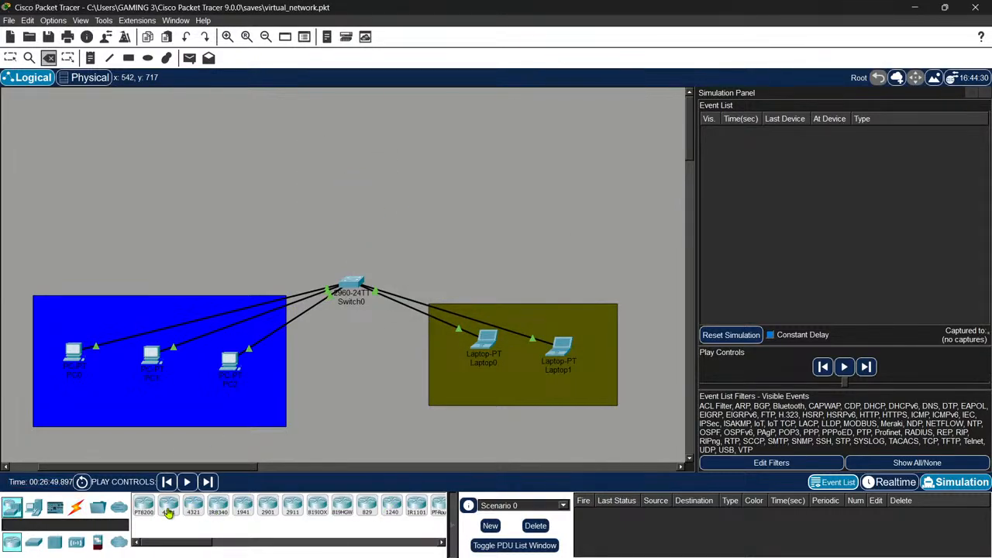
pyautogui.moveTo(244, 515); pyautogui.dragTo(347, 186)
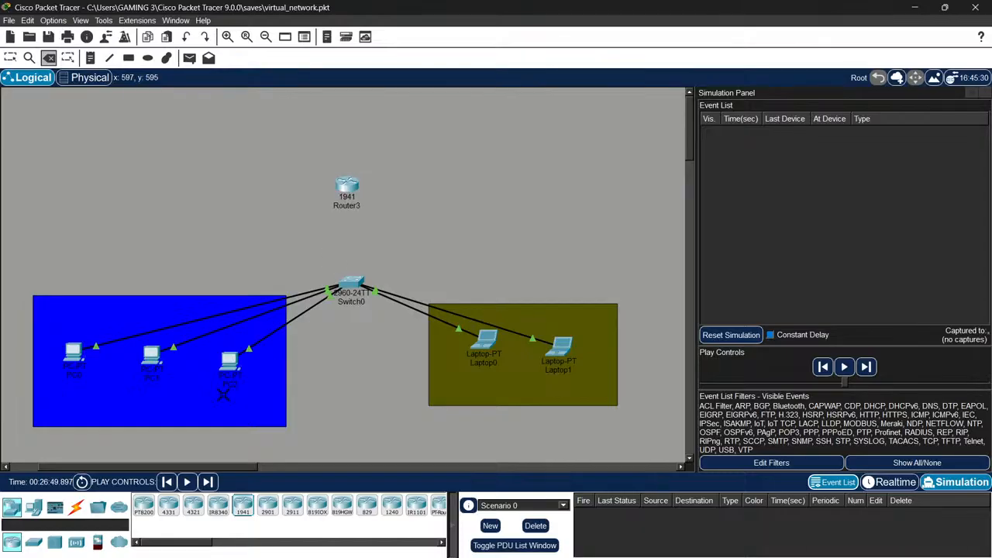
# Connect FastEthernet0/6 on Switch0 to GigabitEthernet0/0 on the new router with a copper straight-through cable
pyautogui.click(75, 505)
pyautogui.click(193, 505)
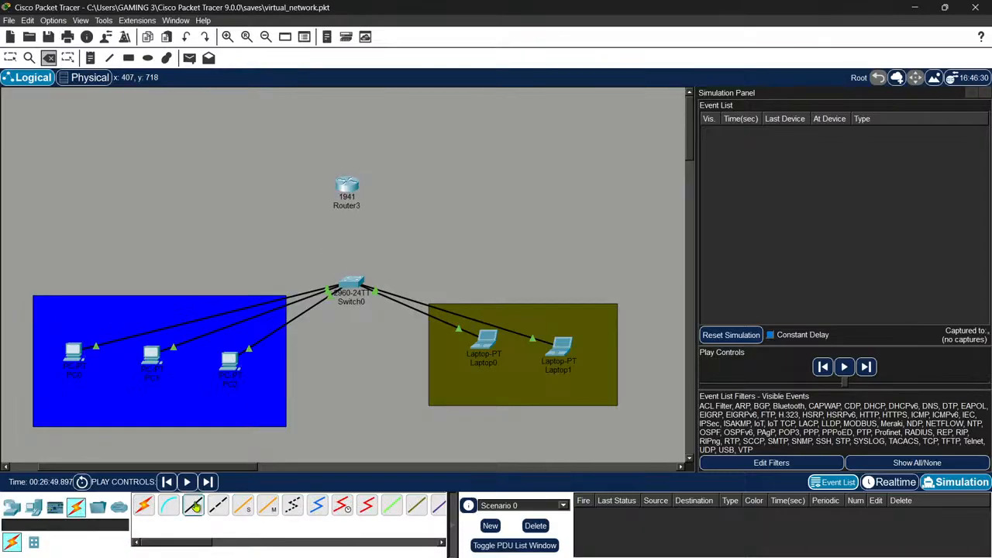
pyautogui.click(369, 286)
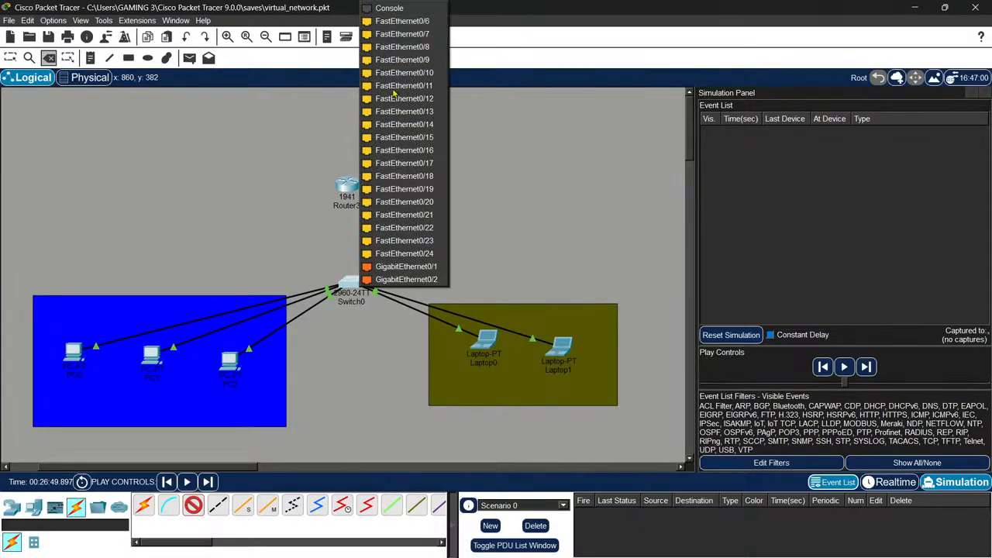
pyautogui.click(405, 22)
pyautogui.click(347, 186)
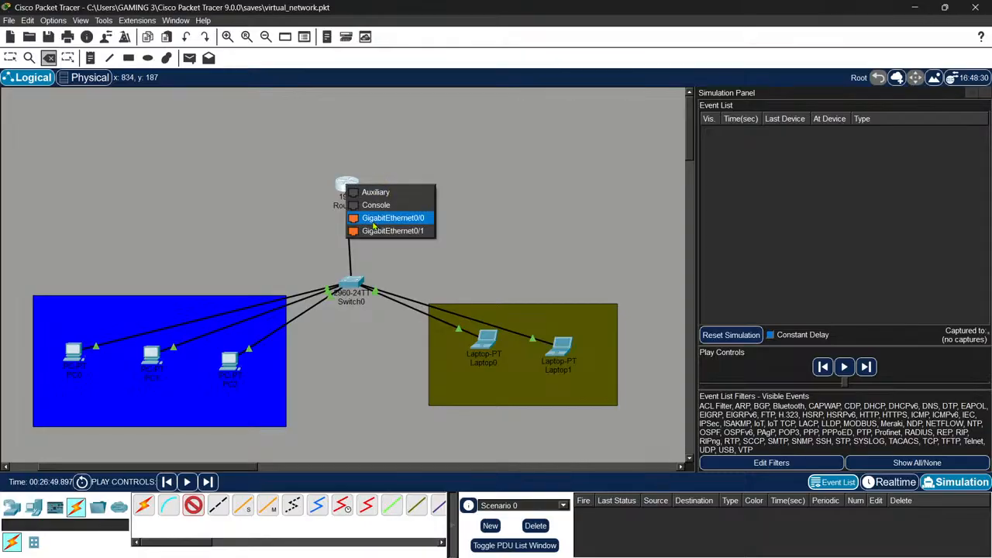
pyautogui.click(380, 215)
# Open the command line of Router3 and maximize its window
pyautogui.click(349, 194)
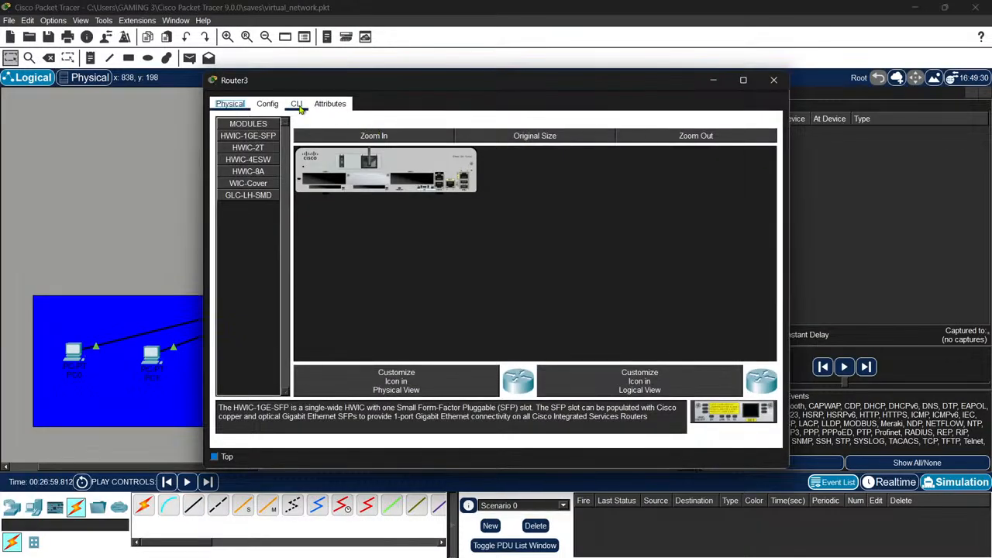
pyautogui.click(296, 103)
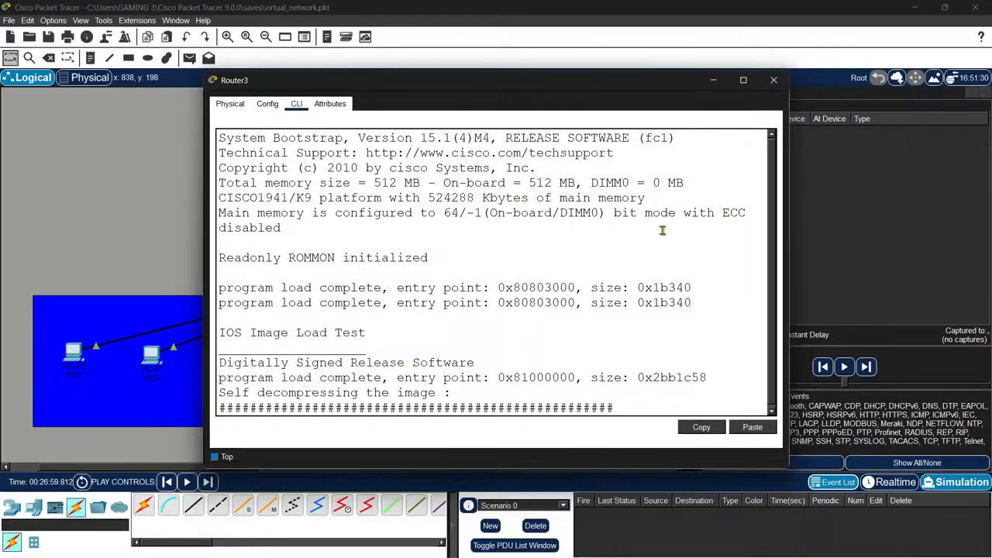
pyautogui.moveTo(409, 346); pyautogui.dragTo(215, 290)
pyautogui.click(515, 361)
pyautogui.click(743, 81)
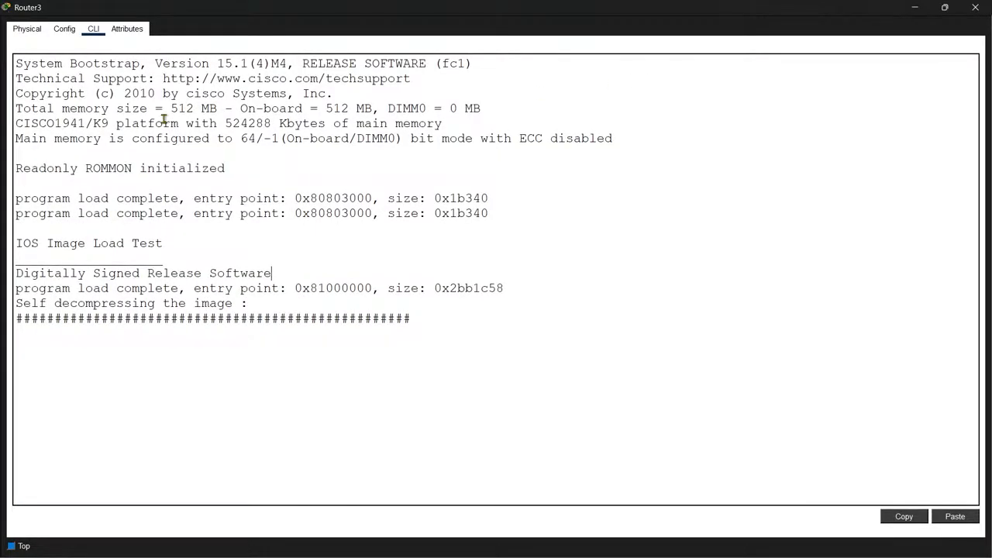
# Check the boot progress of Router3 in its command line and look through its configuration, hardware and attribute pages
pyautogui.moveTo(169, 114); pyautogui.dragTo(544, 109)
pyautogui.click(544, 109)
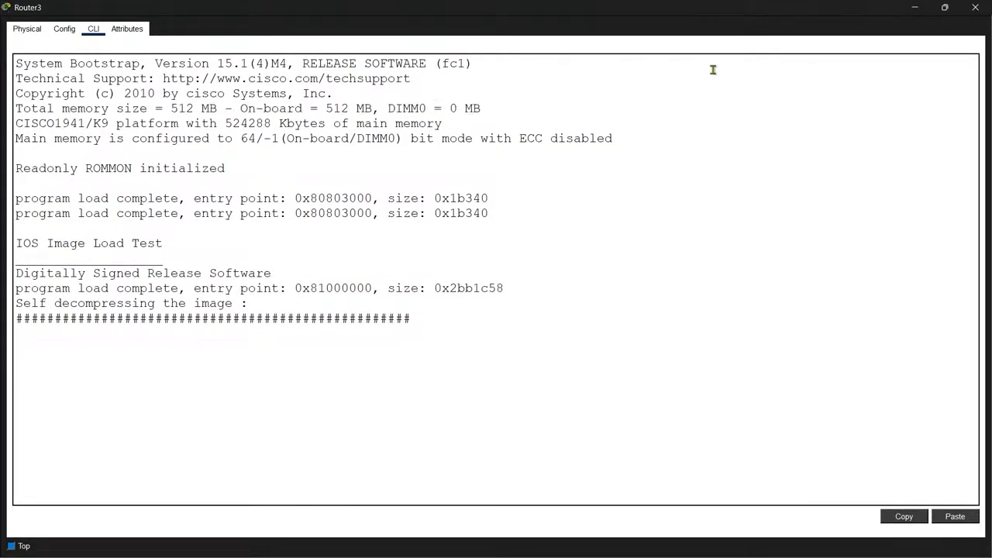
pyautogui.click(915, 7)
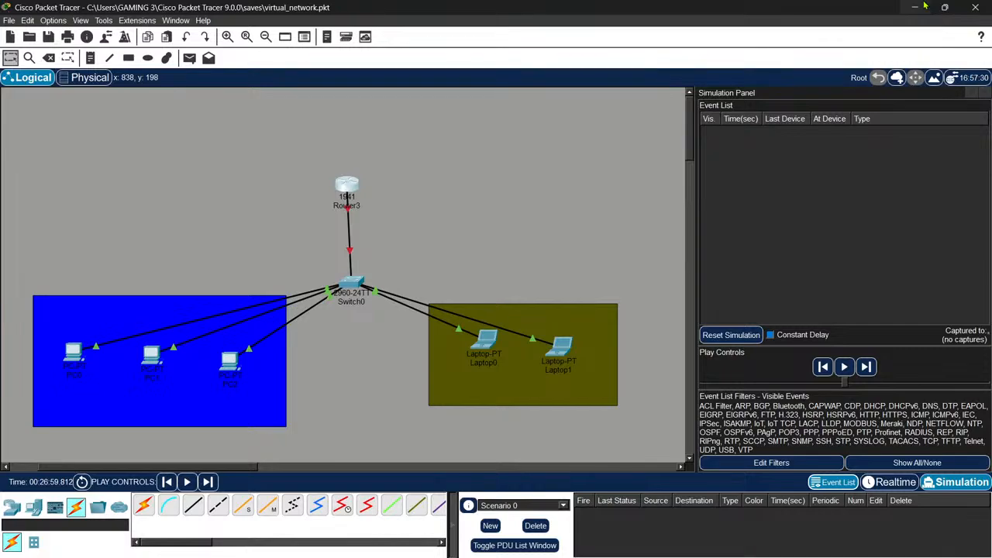
pyautogui.click(924, 6)
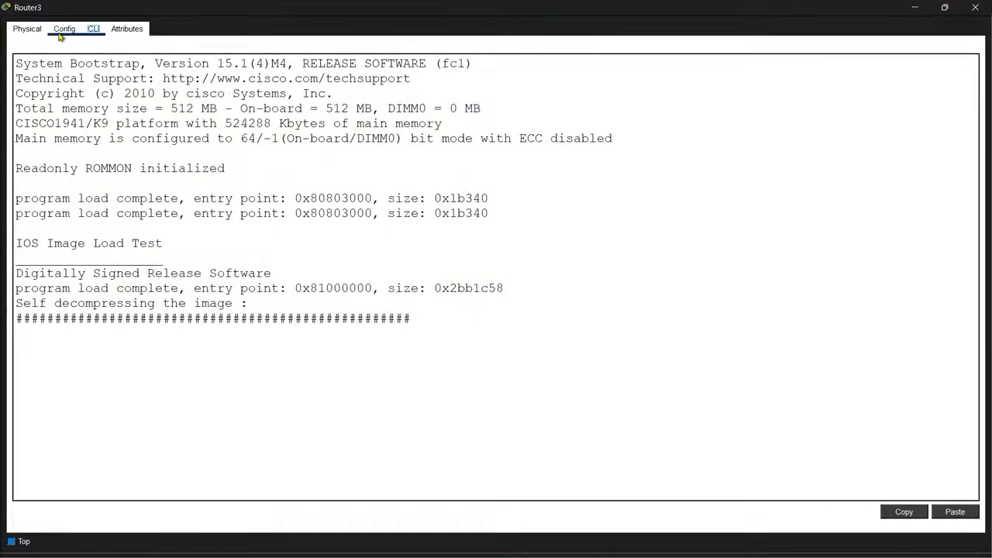
pyautogui.click(64, 28)
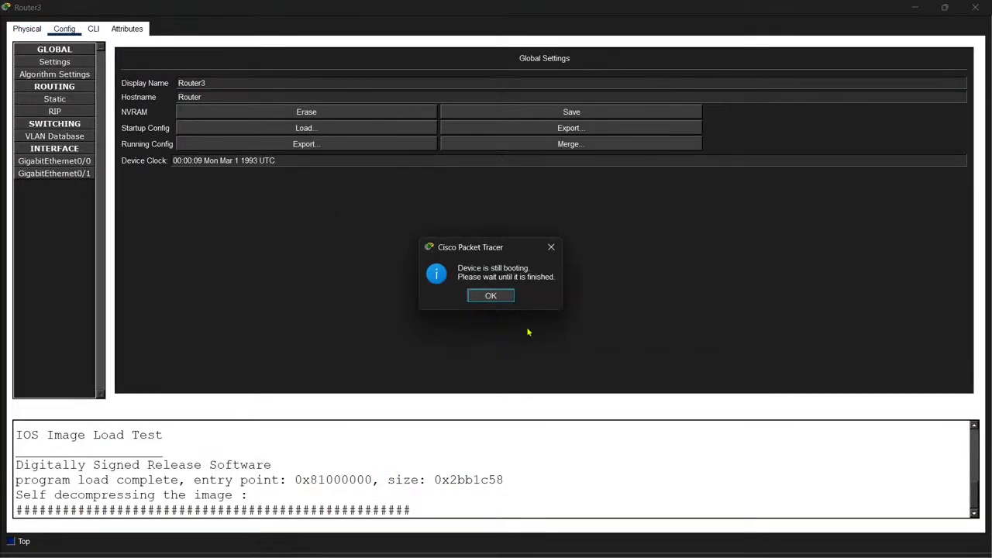
pyautogui.click(489, 296)
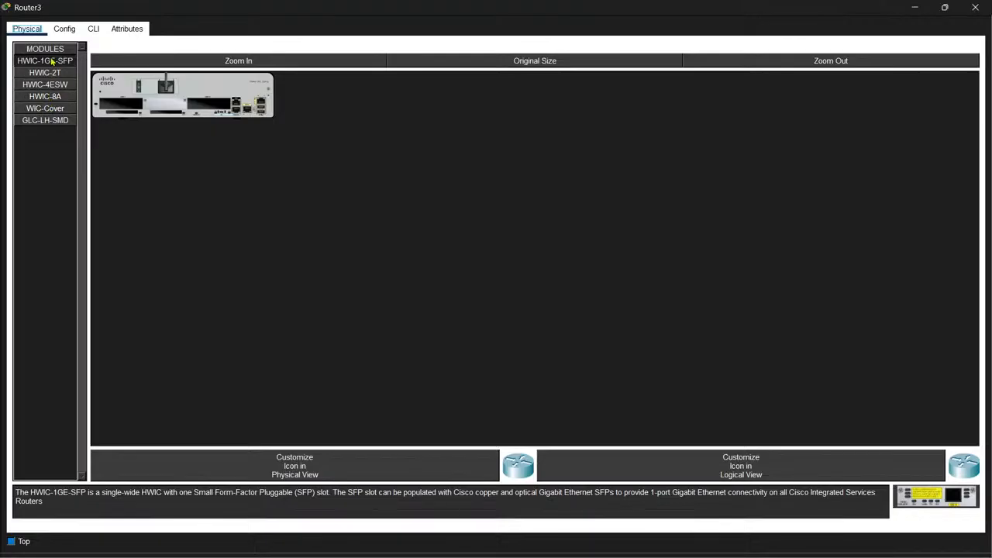
pyautogui.click(93, 30)
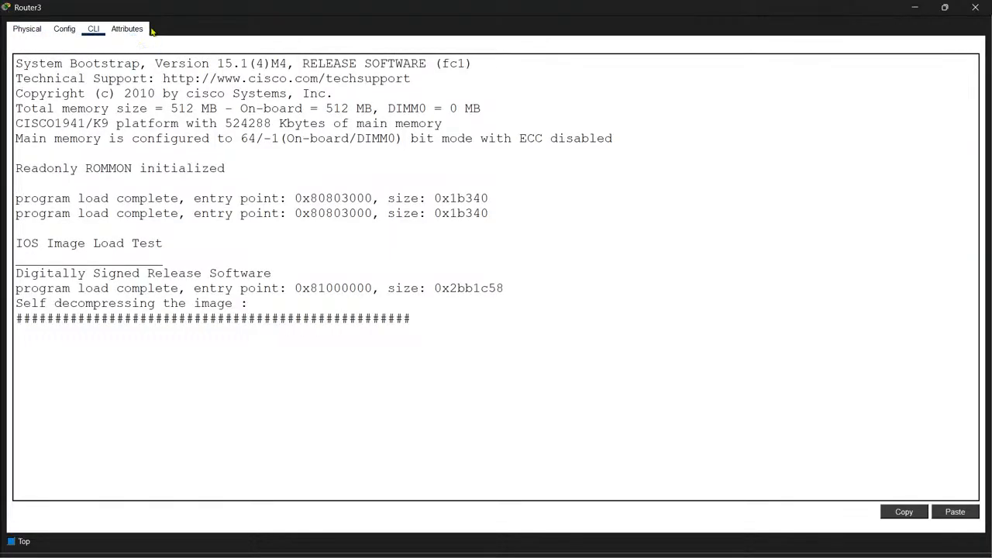
pyautogui.click(130, 30)
pyautogui.click(93, 31)
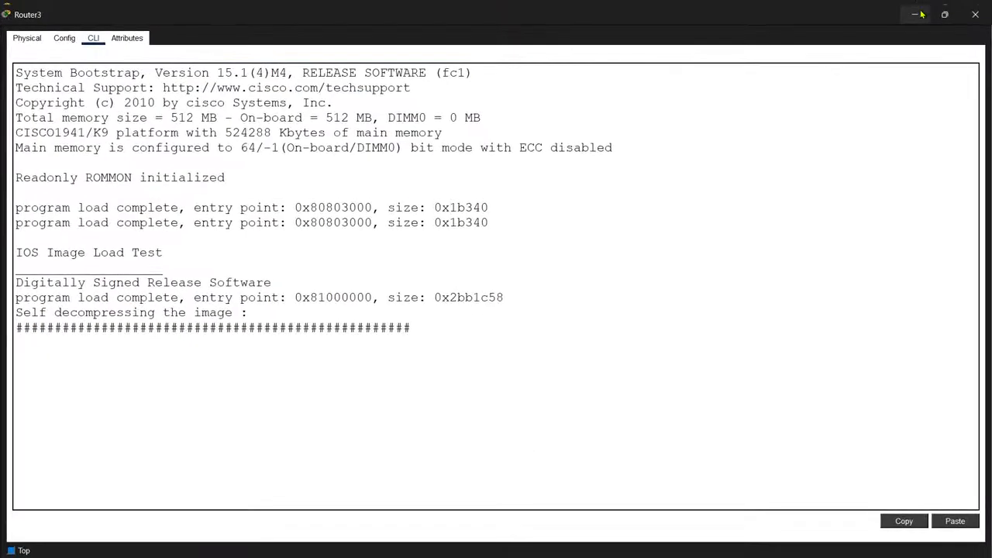
# Switch the network to Realtime mode and decline the initial configuration dialog of Router3 with "no"
pyautogui.click(916, 14)
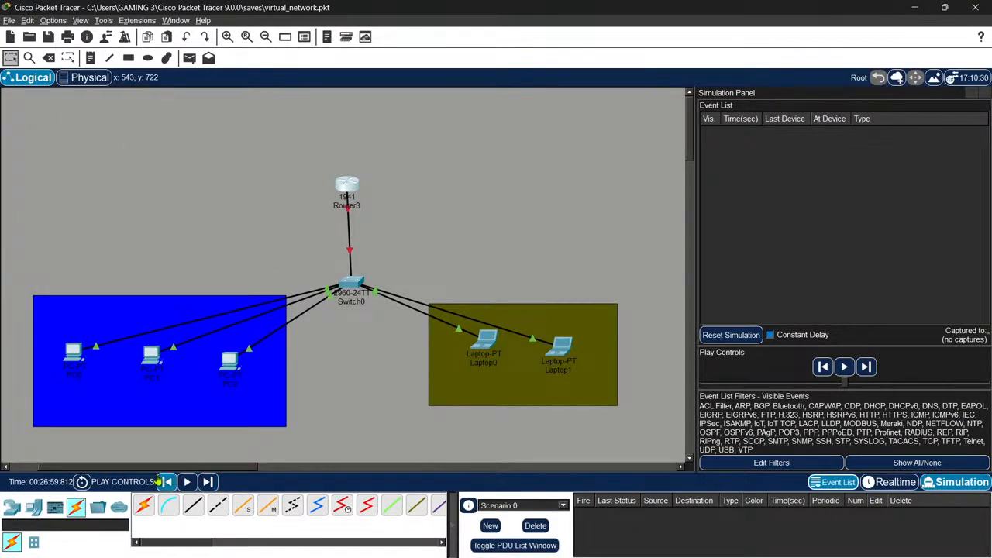
pyautogui.click(891, 482)
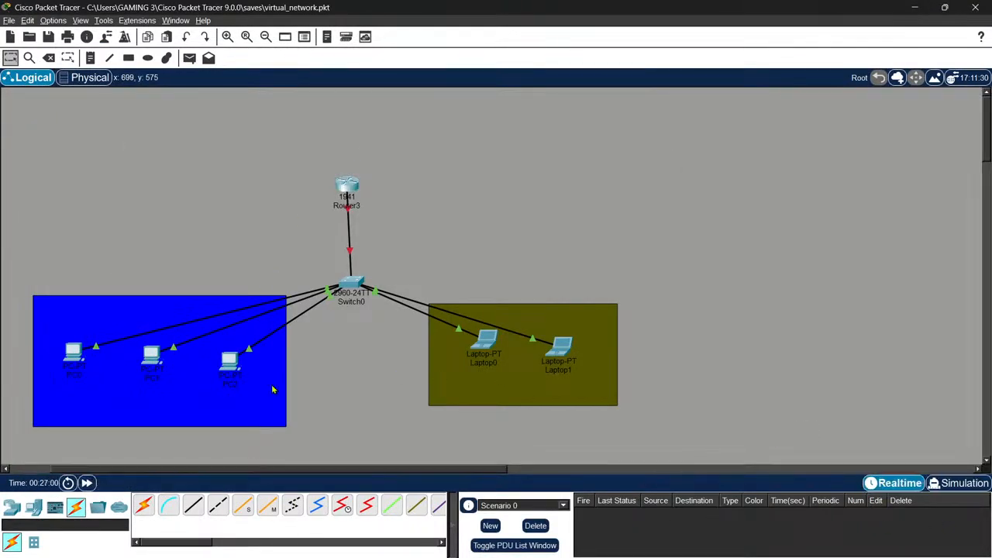
pyautogui.click(353, 186)
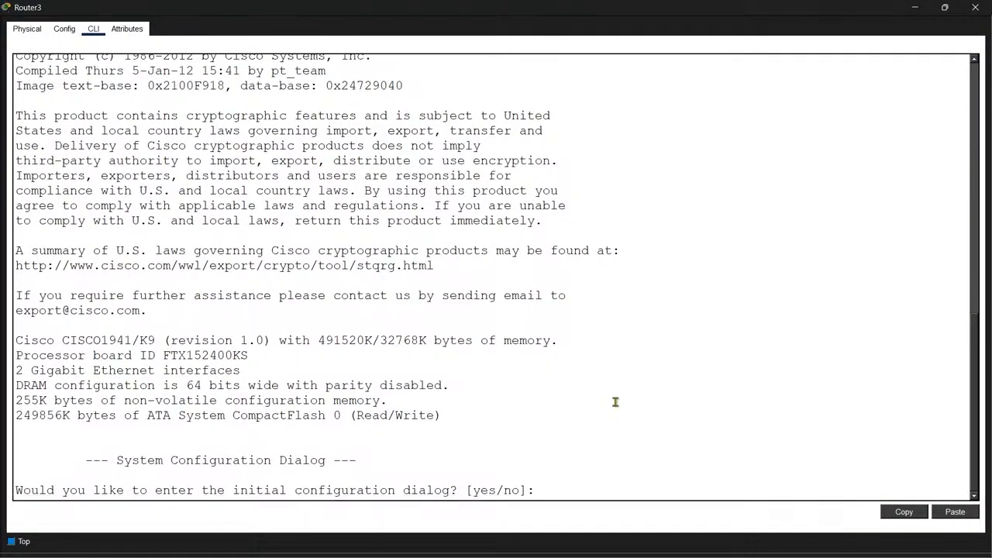
pyautogui.write('no')
pyautogui.press('Return')
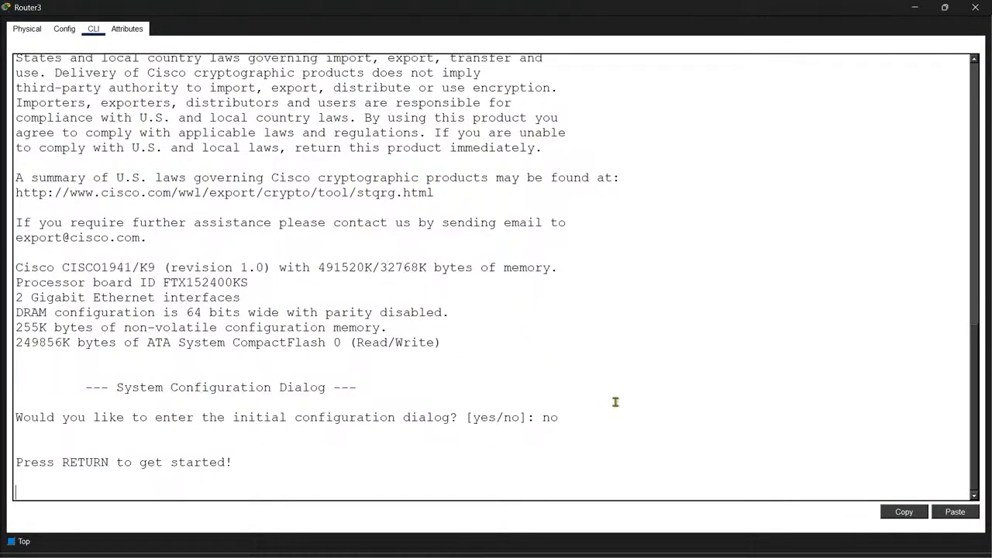
# Start the Router3 console session, enter privileged mode with "en" and global configuration mode with "conf t"
pyautogui.press('Return')
pyautogui.press('Return')
pyautogui.write('en')
pyautogui.press('Return')
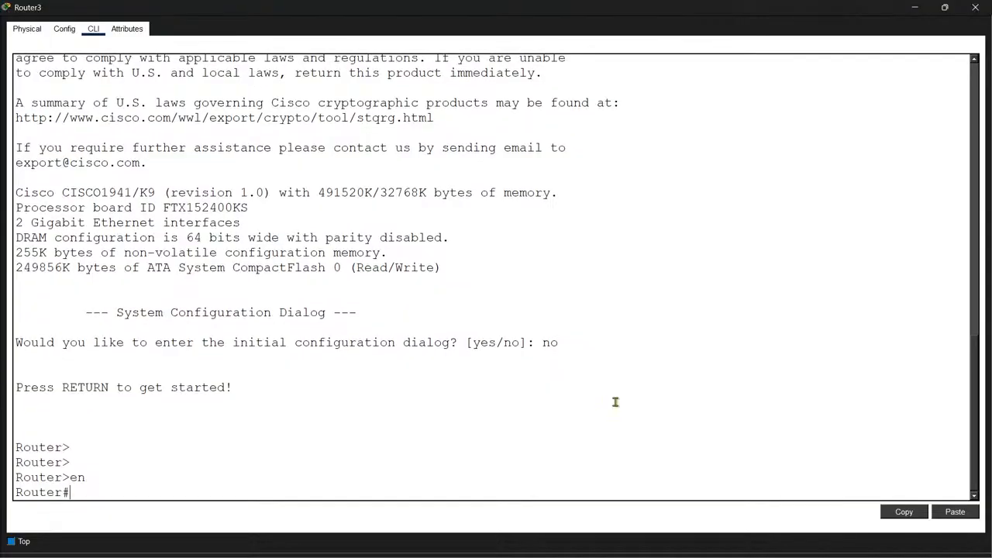
pyautogui.hotkey('alt', 'Tab')
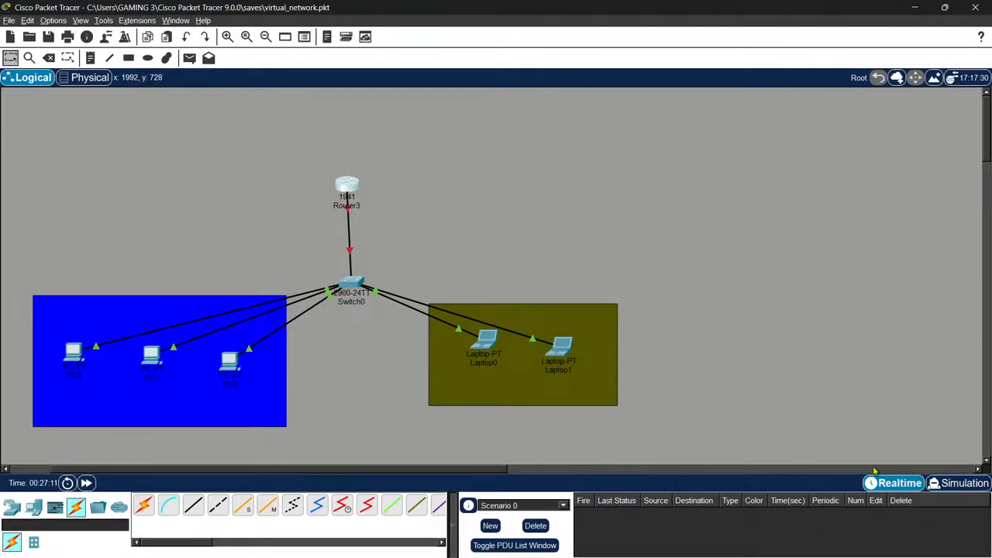
pyautogui.hotkey('alt', 'Tab')
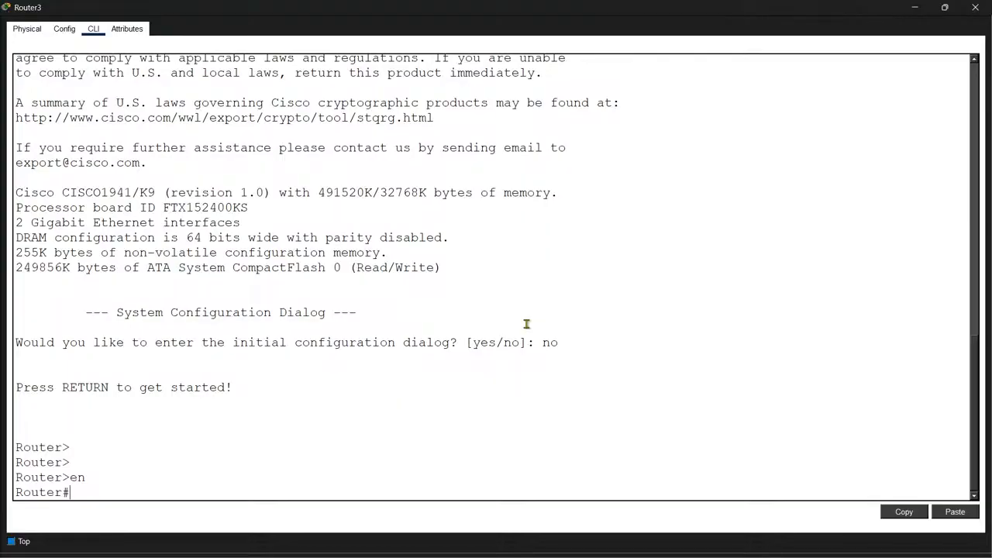
pyautogui.write('conf t')
pyautogui.press('Return')
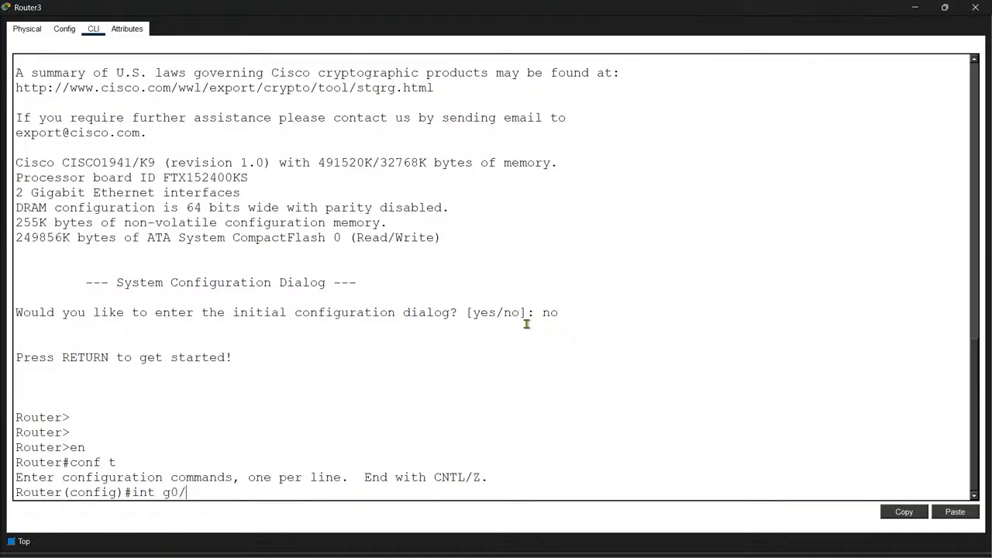
# Enable interface g0/0 on the router with "no shutdown" and save the configuration with "do write memory"
pyautogui.press('Return')
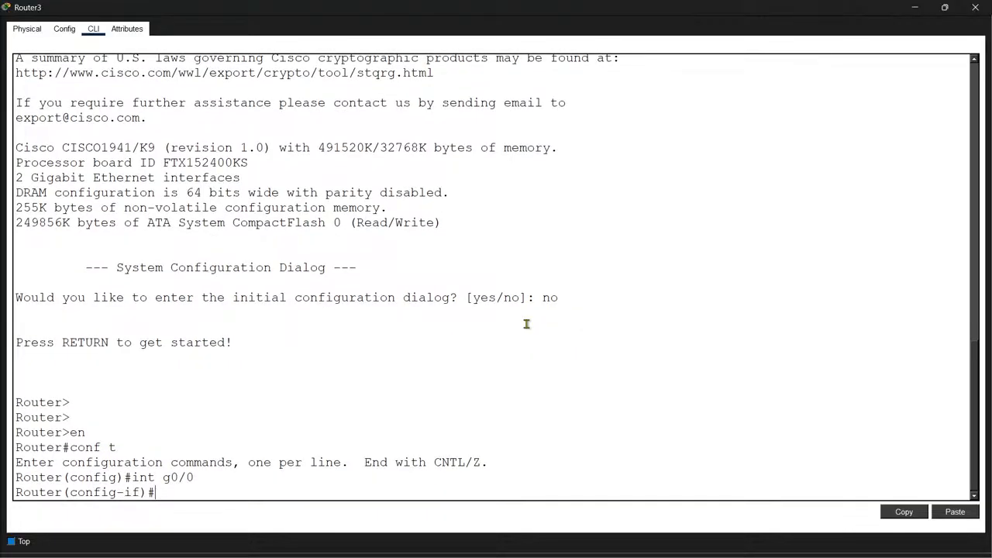
pyautogui.write('no shutdown')
pyautogui.press('Return')
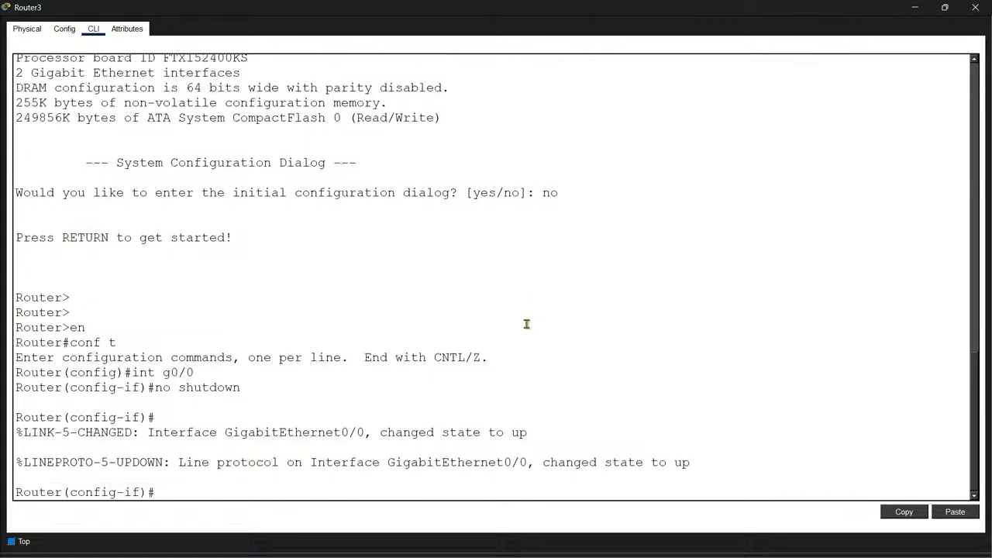
pyautogui.write('do write memory')
pyautogui.press('Return')
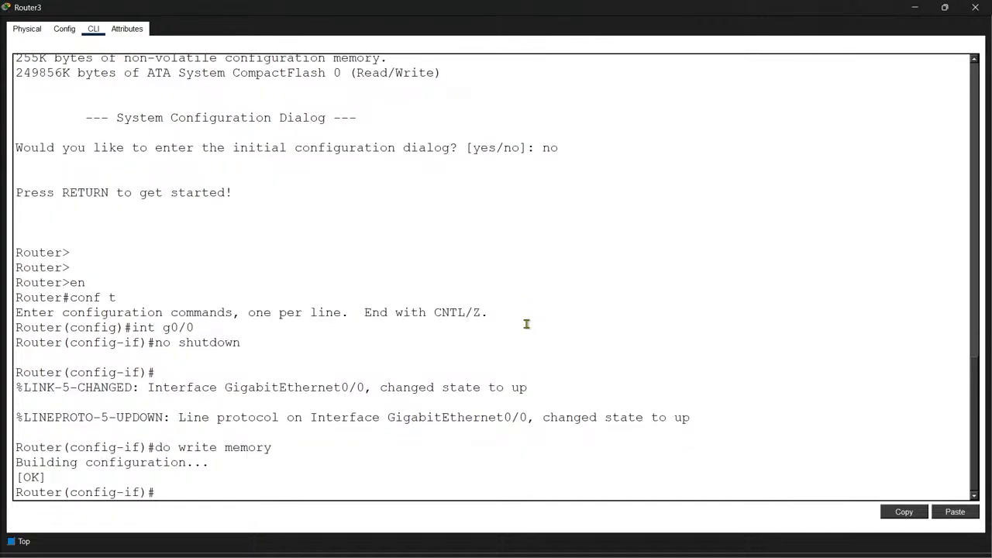
# Return to the network workspace and fast-forward the time for the link between the router and Switch0
pyautogui.press('Escape')
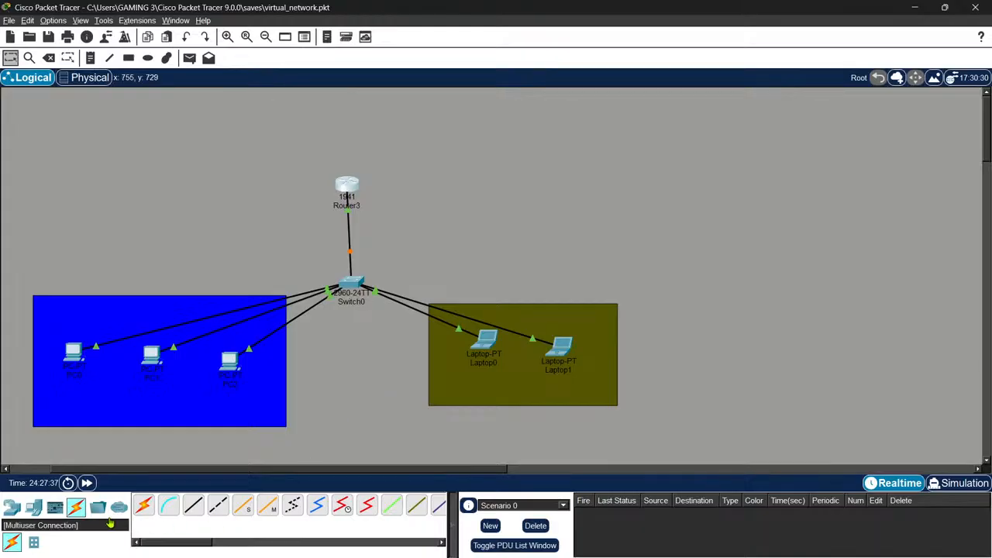
pyautogui.click(87, 483)
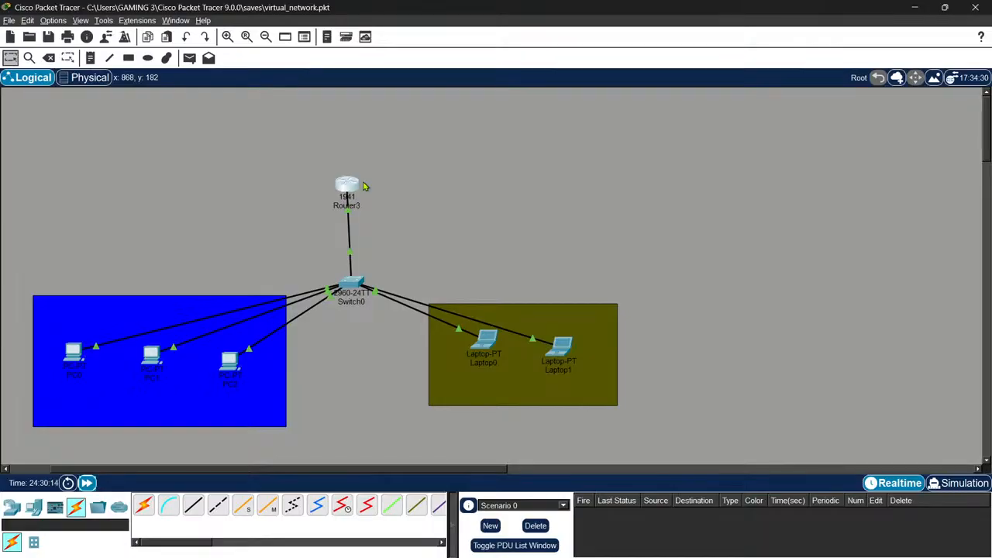
pyautogui.click(364, 185)
# Switch to the Excalidraw whiteboard and undo the extra freehand strokes until only a single line connects the router and switch
pyautogui.hotkey('alt', 'Tab')
pyautogui.hotkey('alt', 'Tab')
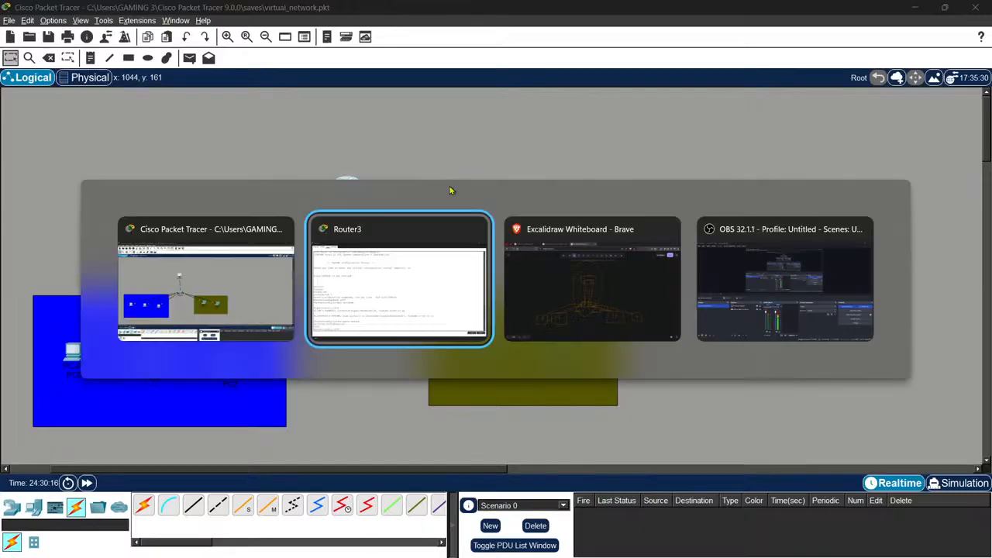
pyautogui.hotkey('alt', 'Tab')
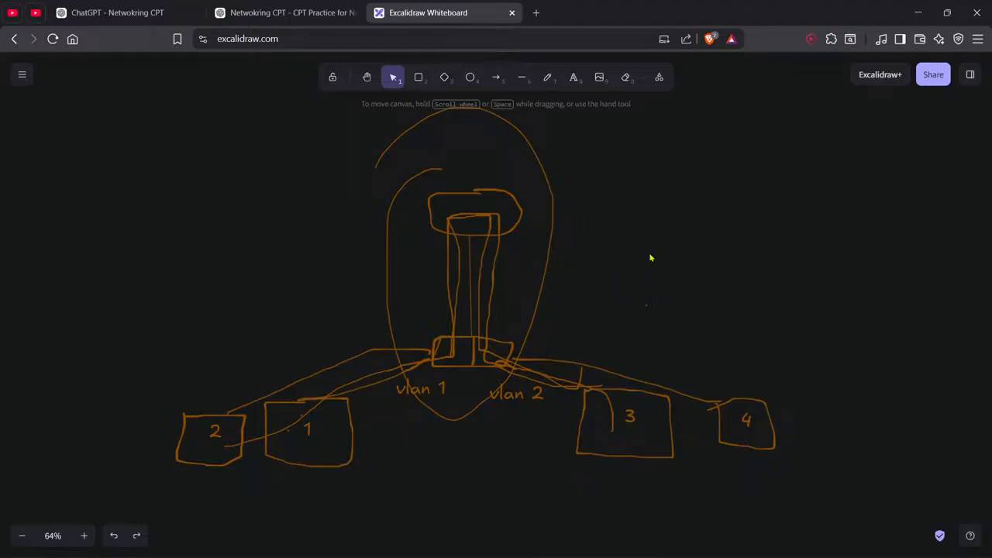
pyautogui.hotkey('ctrl', 'z')
pyautogui.hotkey('ctrl', 'z')
pyautogui.click(582, 258)
pyautogui.click(608, 255)
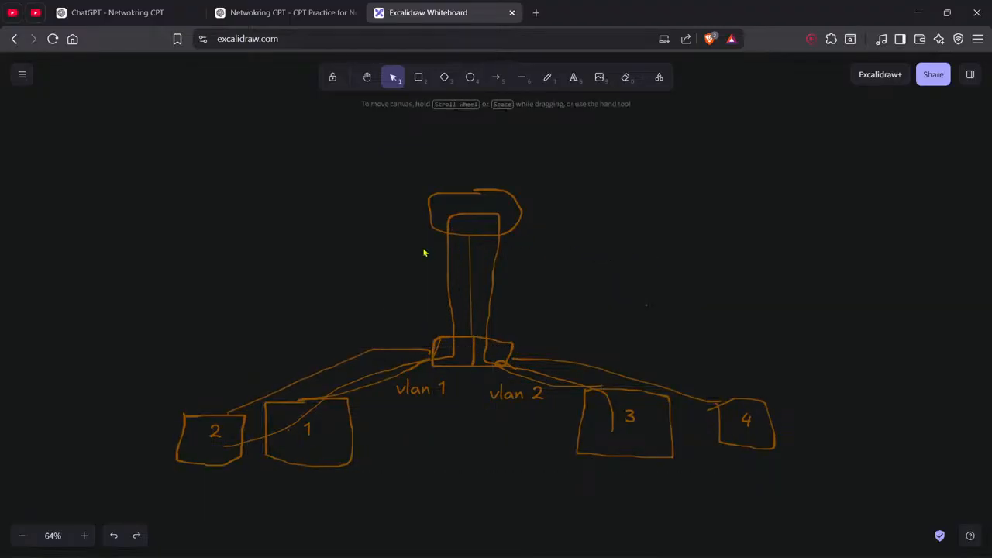
pyautogui.hotkey('ctrl', 'z')
pyautogui.hotkey('ctrl', 'z')
pyautogui.hotkey('ctrl', 'z')
pyautogui.hotkey('ctrl', 'z')
pyautogui.hotkey('ctrl', 'z')
pyautogui.hotkey('ctrl', 'z')
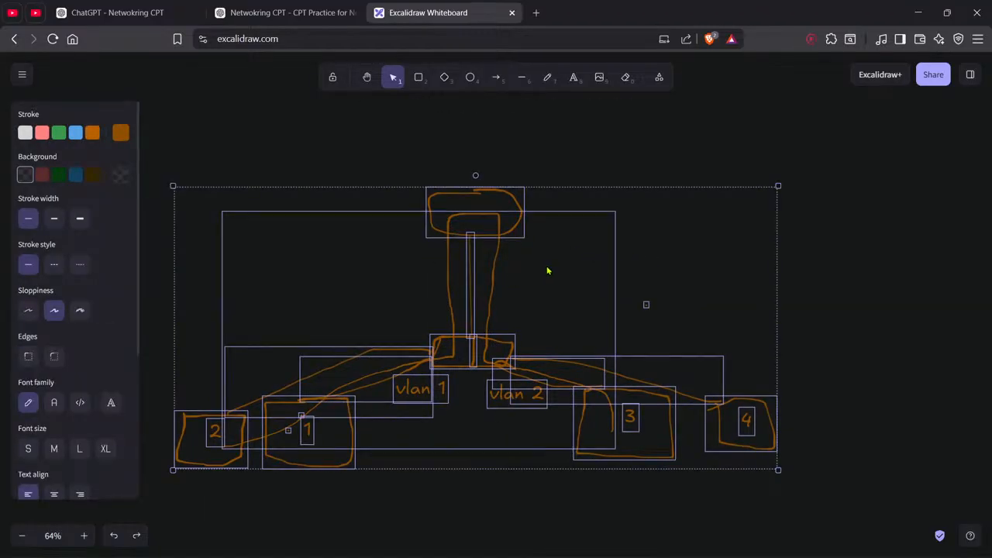
pyautogui.hotkey('ctrl', 'z')
pyautogui.hotkey('ctrl', 'z')
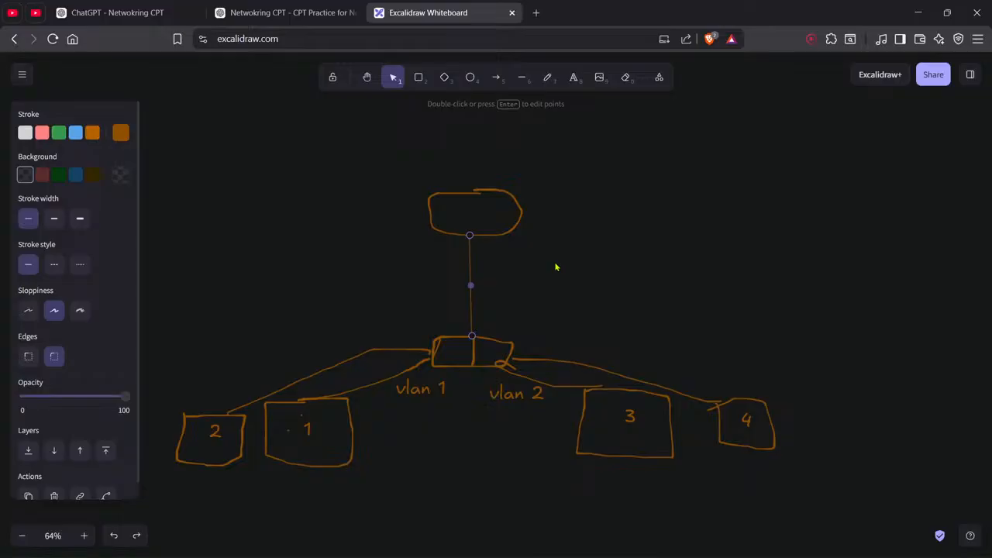
# Sketch two freehand lines between the router and the two halves of the switch, and undo both strokes
pyautogui.click(559, 264)
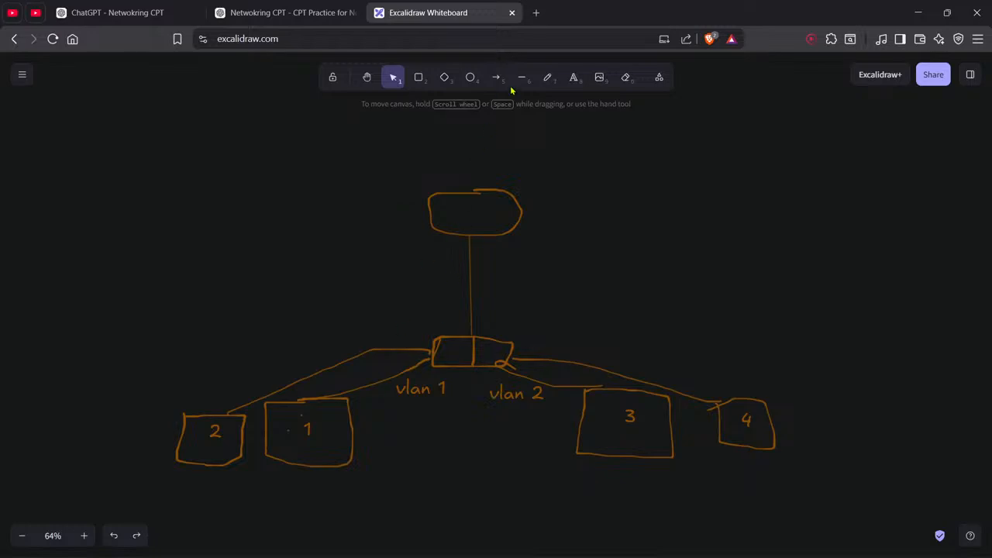
pyautogui.click(547, 77)
pyautogui.moveTo(452, 223); pyautogui.dragTo(444, 335)
pyautogui.moveTo(482, 209); pyautogui.dragTo(482, 326)
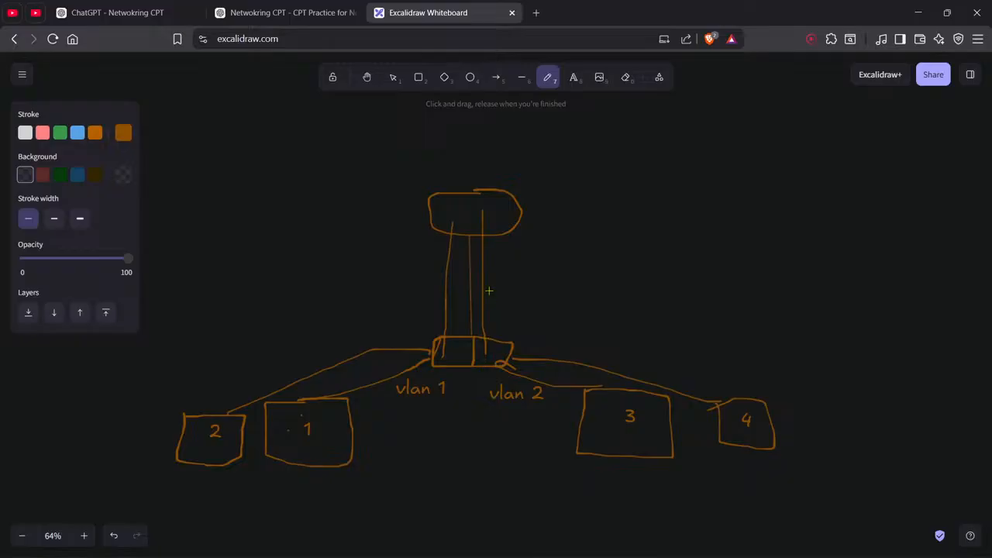
pyautogui.hotkey('ctrl', 'z')
pyautogui.hotkey('ctrl', 'z')
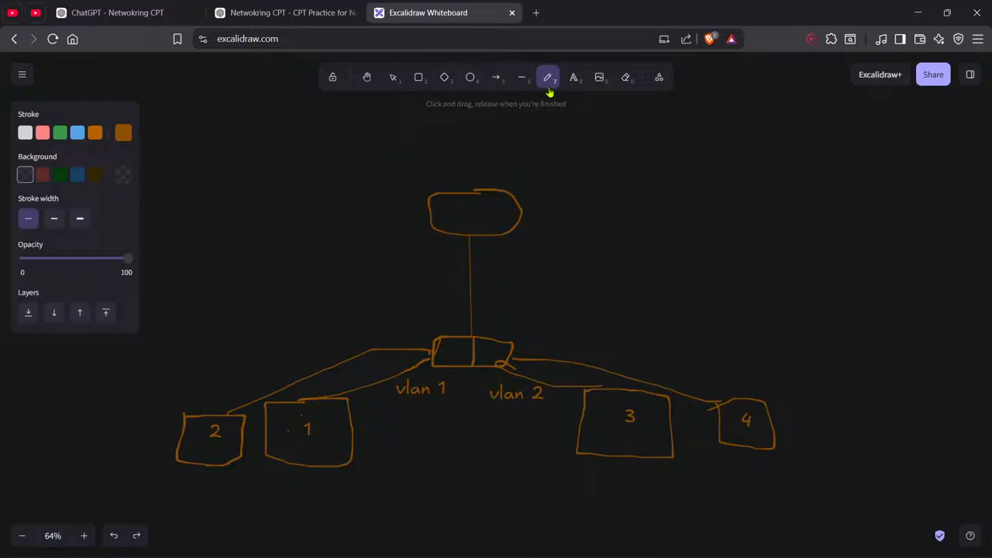
pyautogui.click(625, 78)
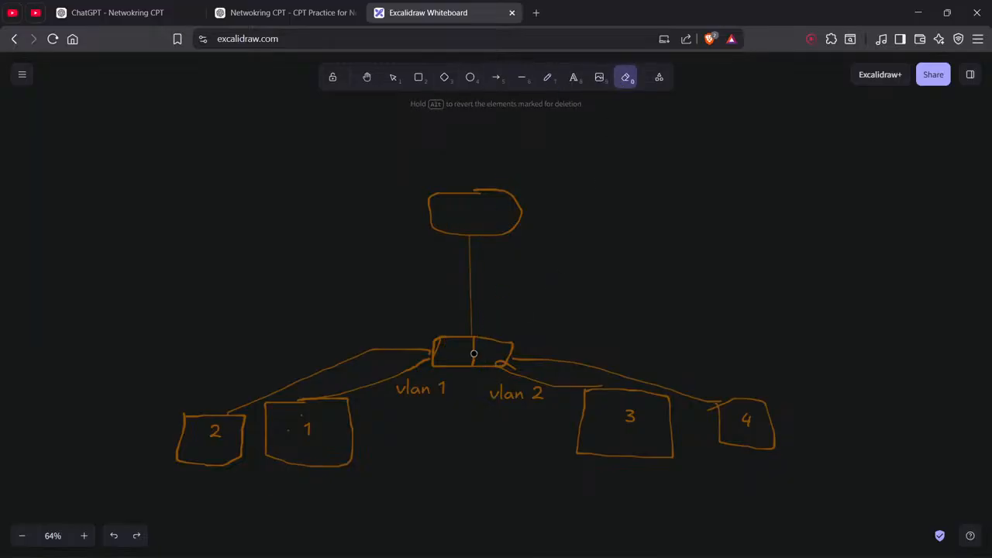
pyautogui.moveTo(473, 353); pyautogui.dragTo(472, 348)
pyautogui.moveTo(286, 431); pyautogui.dragTo(319, 411)
pyautogui.click(393, 78)
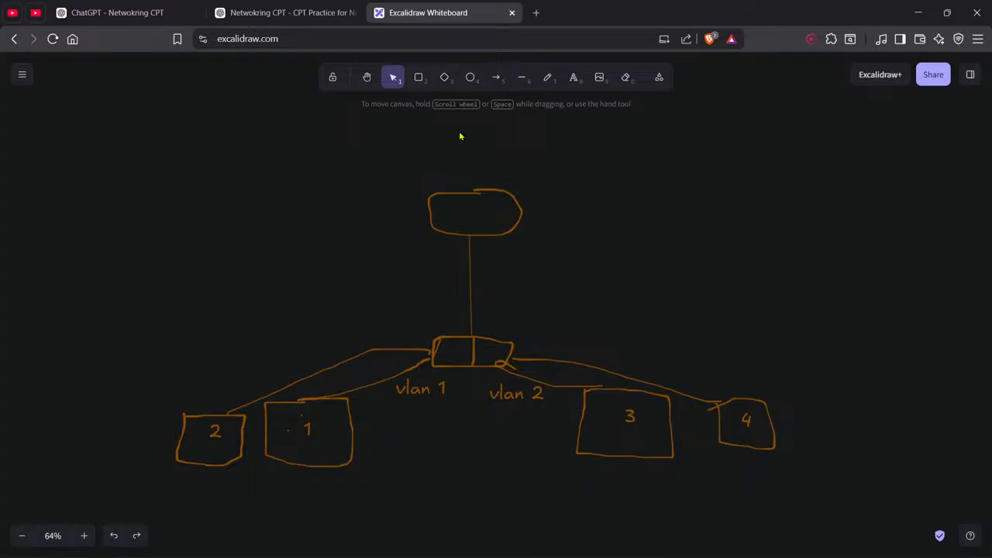
# Trace a freehand data path from box 1 through the switch and router to box 3, and undo it
pyautogui.click(547, 79)
pyautogui.moveTo(317, 413)
pyautogui.mouseDown()
pyautogui.moveTo(450, 355)
pyautogui.moveTo(441, 225)
pyautogui.moveTo(496, 239)
pyautogui.moveTo(481, 351)
pyautogui.moveTo(612, 406)
pyautogui.mouseUp()
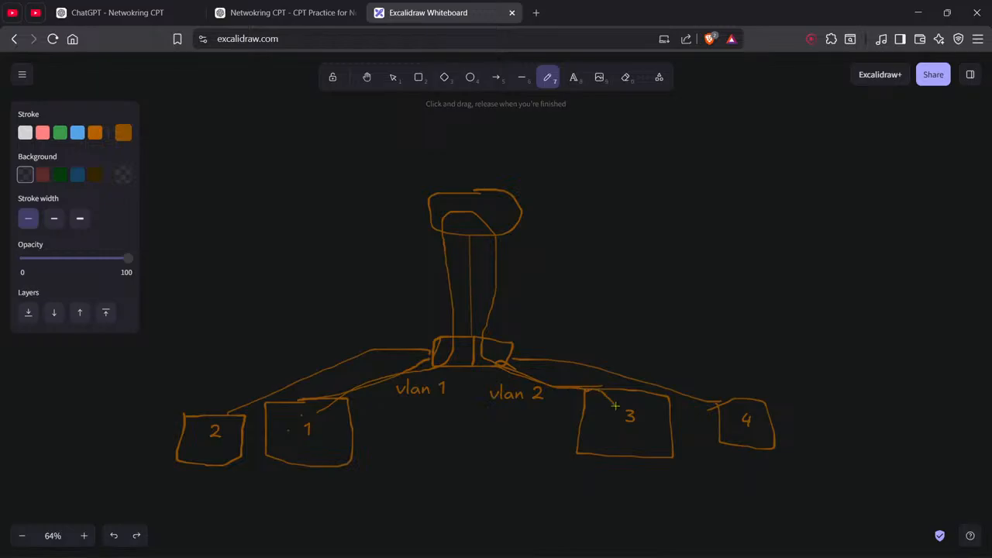
pyautogui.hotkey('ctrl', 'z')
# Switch to Packet Tracer and open the Router3 command-line console
pyautogui.hotkey('alt', 'Tab')
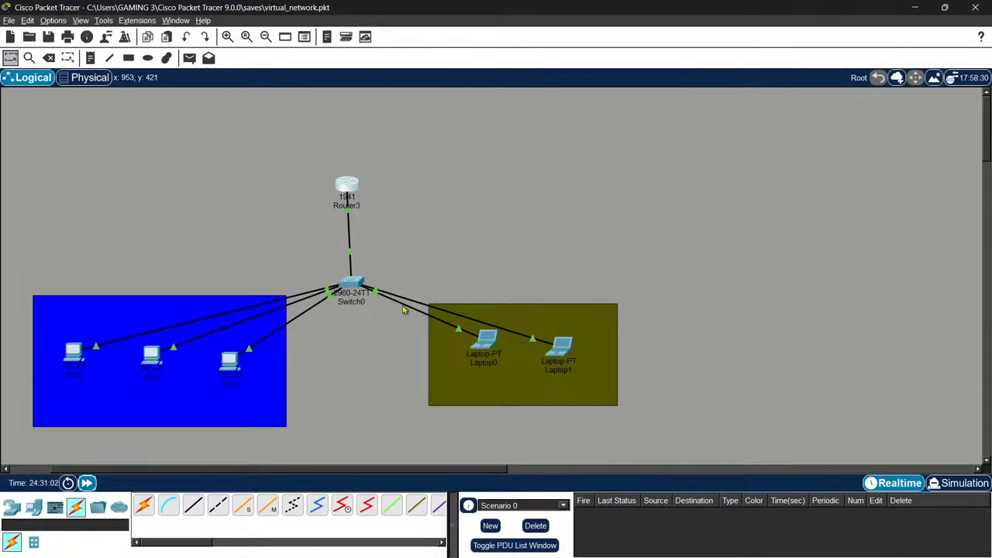
pyautogui.click(347, 187)
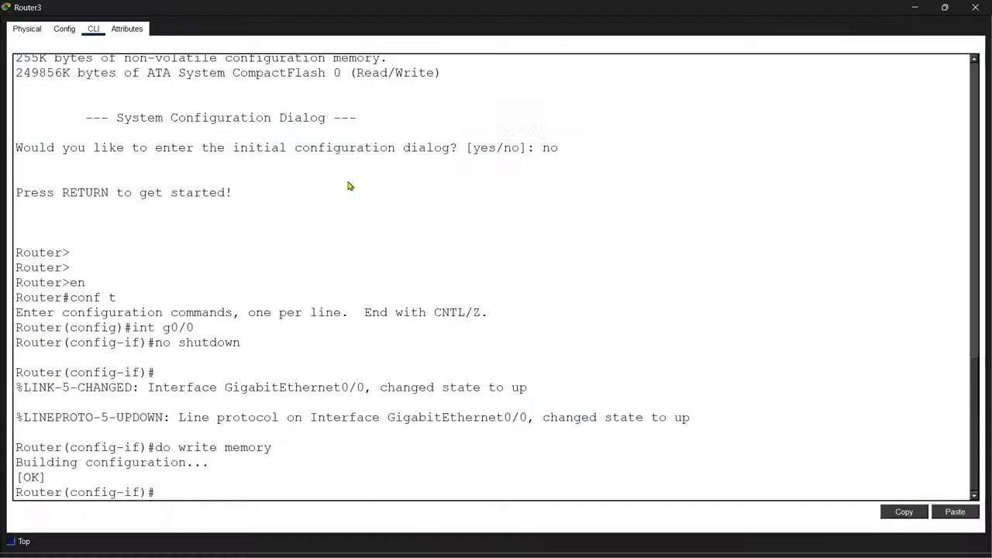
pyautogui.click(514, 321)
# Switch to the ChatGPT conversation in the browser and read the inter-VLAN instructions for creating router sub-interfaces
pyautogui.hotkey('alt', 'Tab')
pyautogui.hotkey('alt', 'Tab')
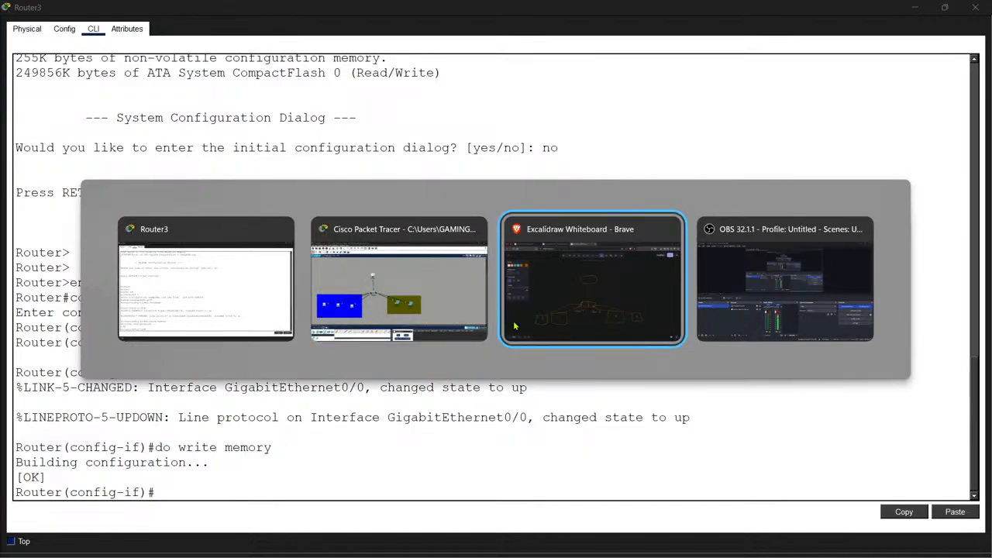
pyautogui.hotkey('alt', 'shift', 'Tab')
pyautogui.hotkey('alt', 'Tab')
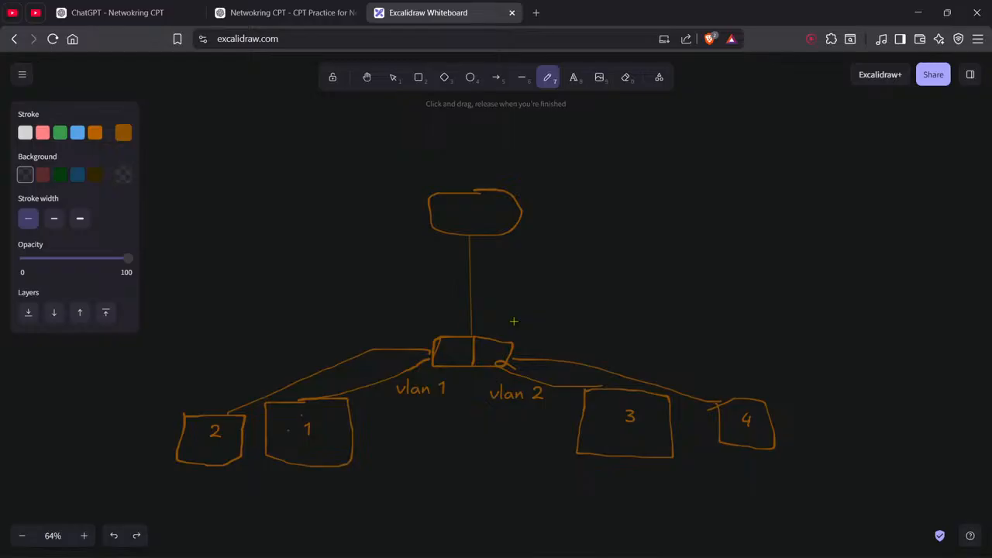
pyautogui.hotkey('ctrl', 'shift', 'Tab')
pyautogui.scroll(-15, 513, 320)
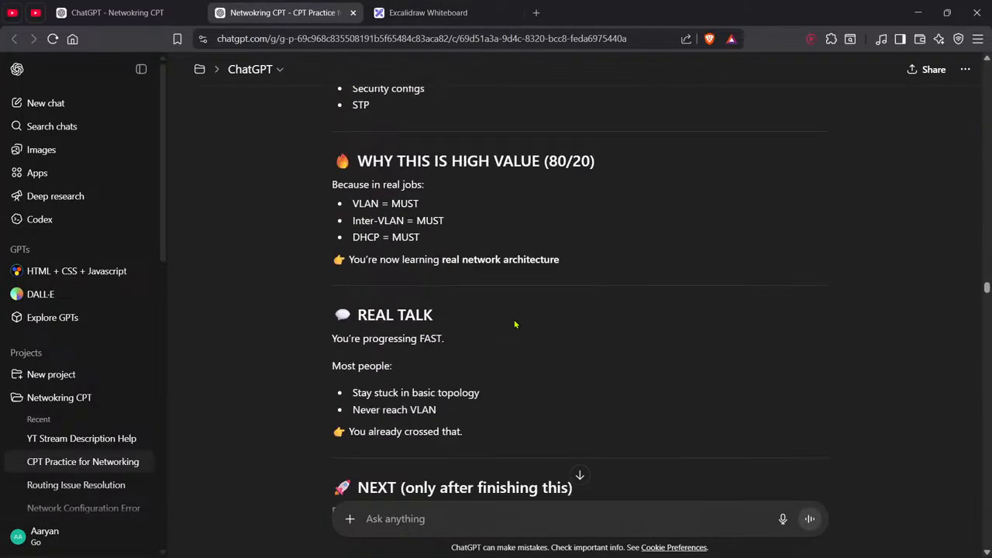
pyautogui.scroll(-6, 514, 324)
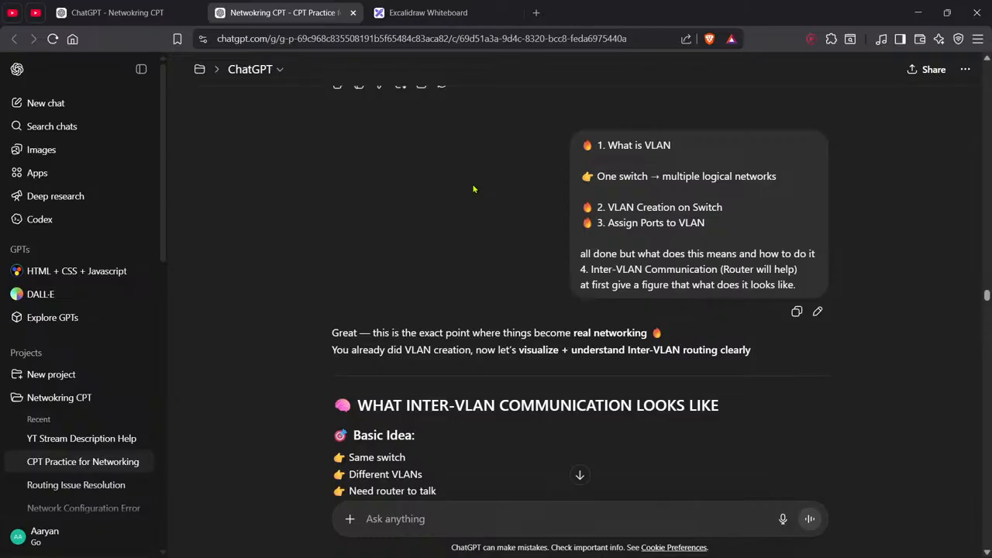
pyautogui.scroll(-20, 473, 188)
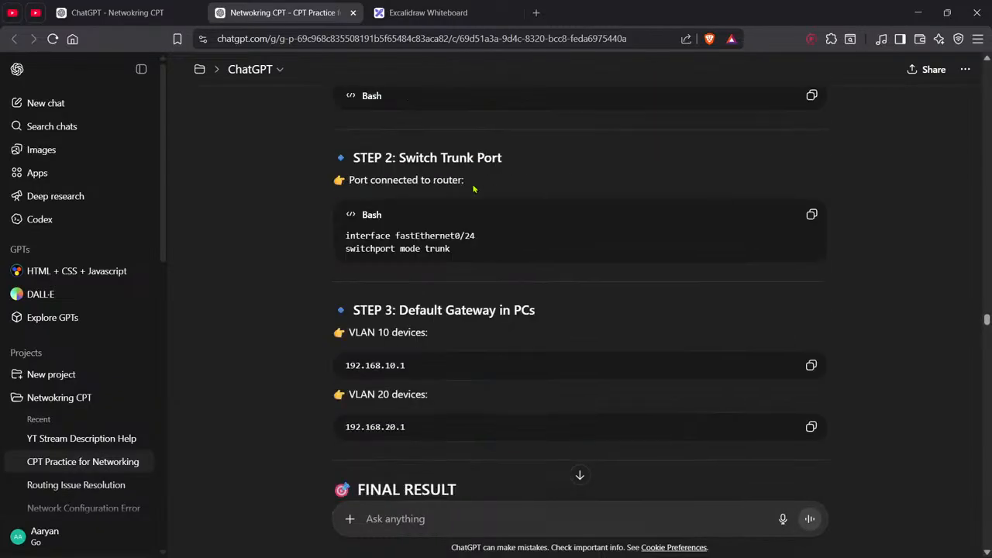
pyautogui.scroll(-15, 474, 188)
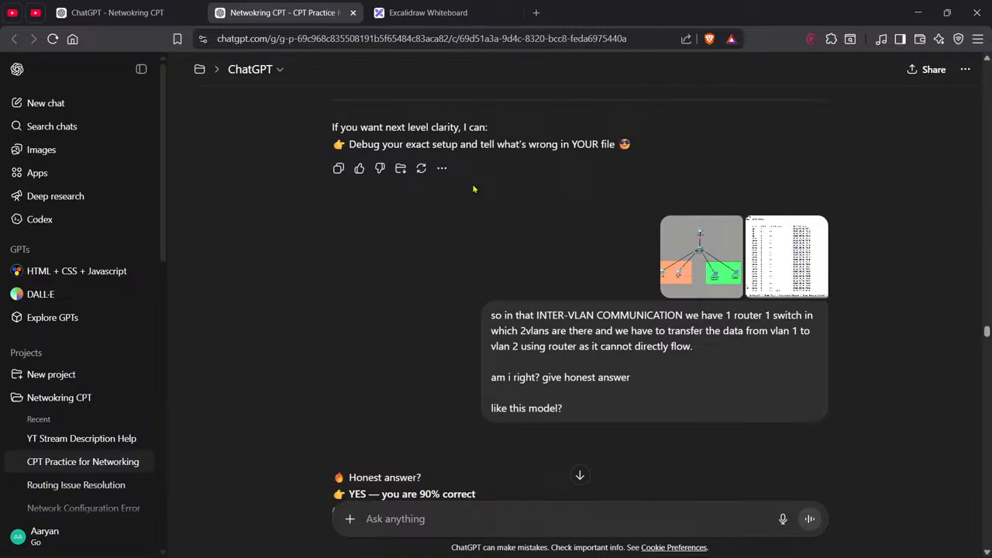
pyautogui.scroll(-3, 474, 188)
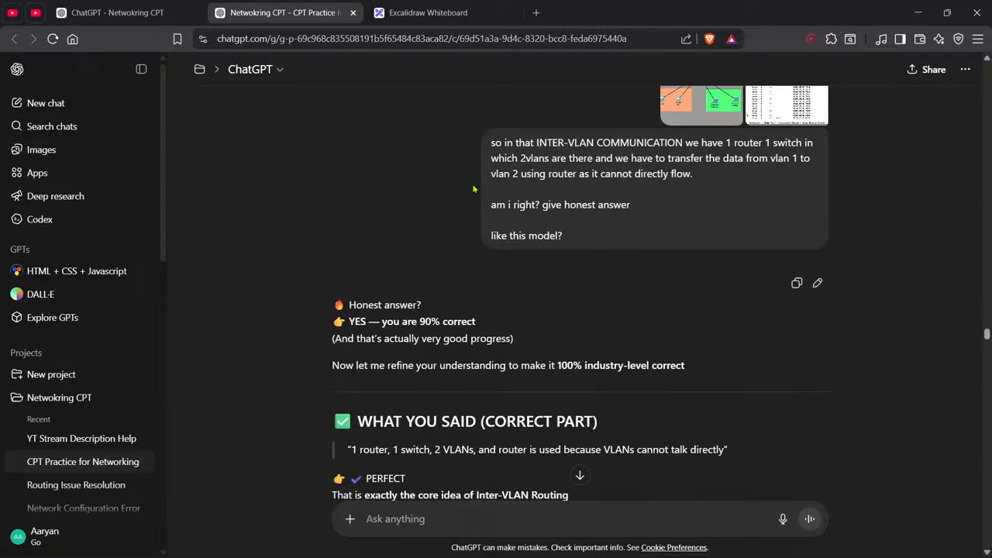
pyautogui.scroll(-2, 473, 189)
pyautogui.scroll(-5, 473, 188)
pyautogui.scroll(-4, 473, 188)
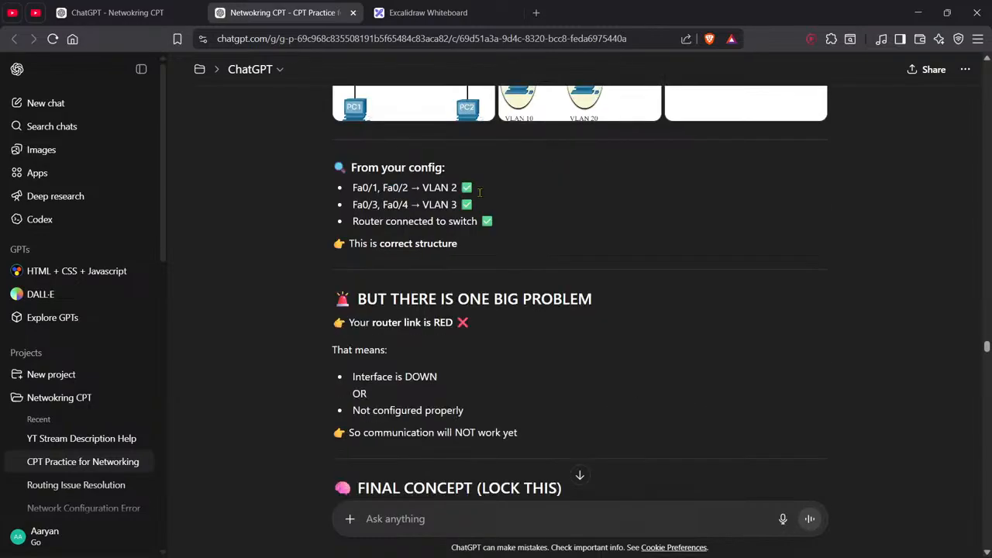
pyautogui.scroll(-6, 474, 189)
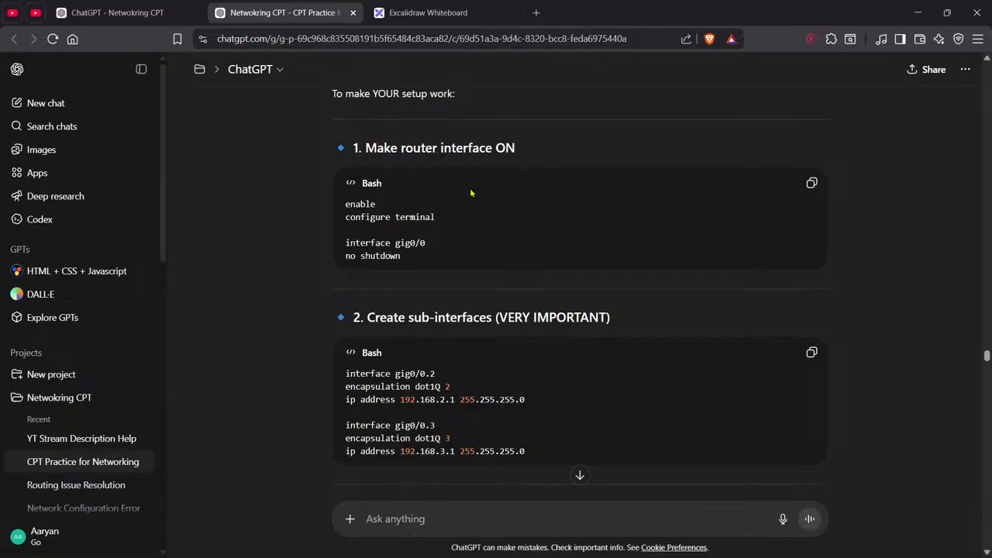
pyautogui.scroll(-2, 471, 192)
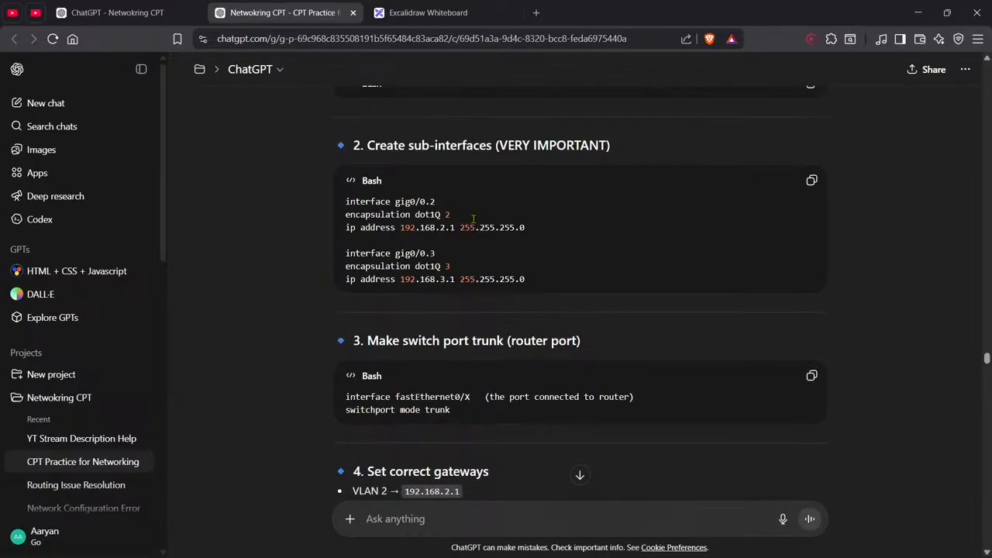
pyautogui.hotkey('alt', 'Tab')
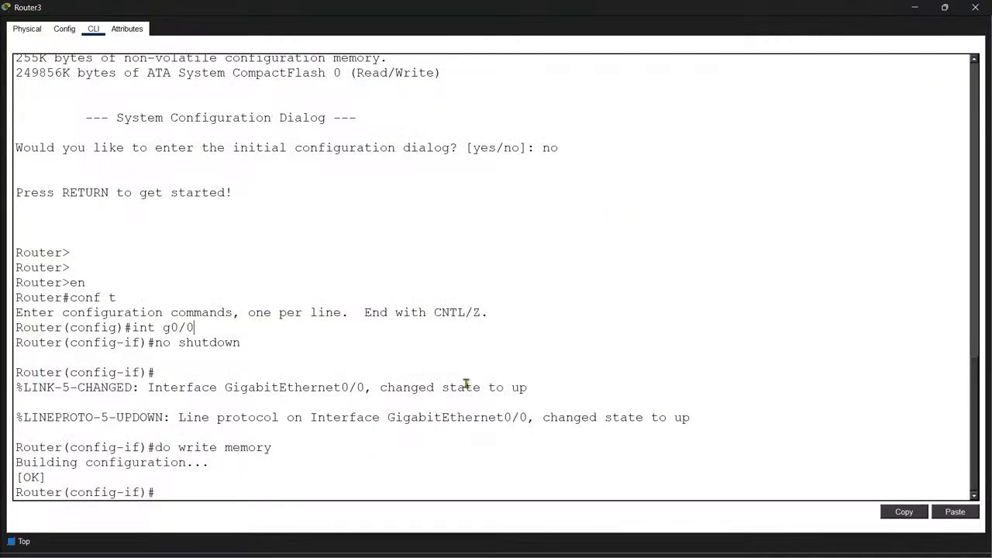
pyautogui.hotkey('alt', 'Tab')
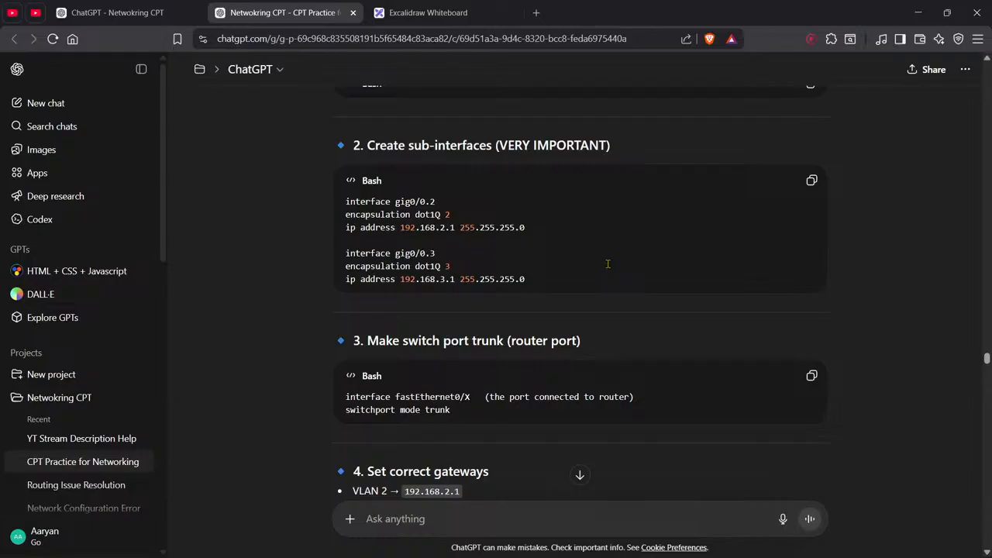
pyautogui.scroll(3, 614, 261)
pyautogui.scroll(-4, 615, 264)
# Return to the Router3 console and write the command "int g0/0.2", checking it against the ChatGPT instructions
pyautogui.hotkey('alt', 'Tab')
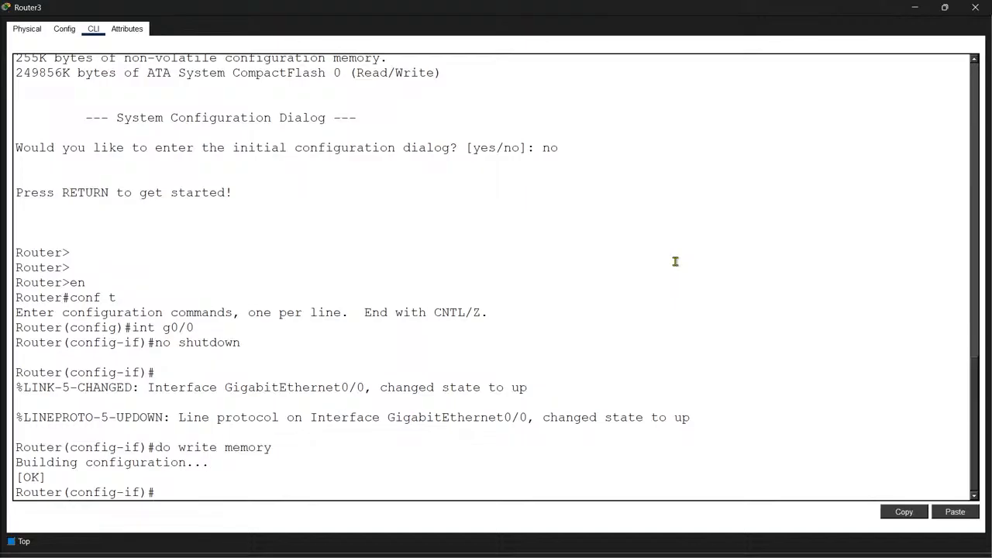
pyautogui.write('int')
pyautogui.write(' g0/1')
pyautogui.write('.')
pyautogui.write('2')
pyautogui.hotkey('alt', 'Tab')
pyautogui.hotkey('alt', 'Tab')
pyautogui.press('BackSpace')
pyautogui.press('BackSpace')
pyautogui.press('BackSpace')
pyautogui.write('0.2')
# Check Router3's port summary in the network workspace and execute the pending g0/0.2 sub-interface command in its console
pyautogui.hotkey('alt', 'Tab')
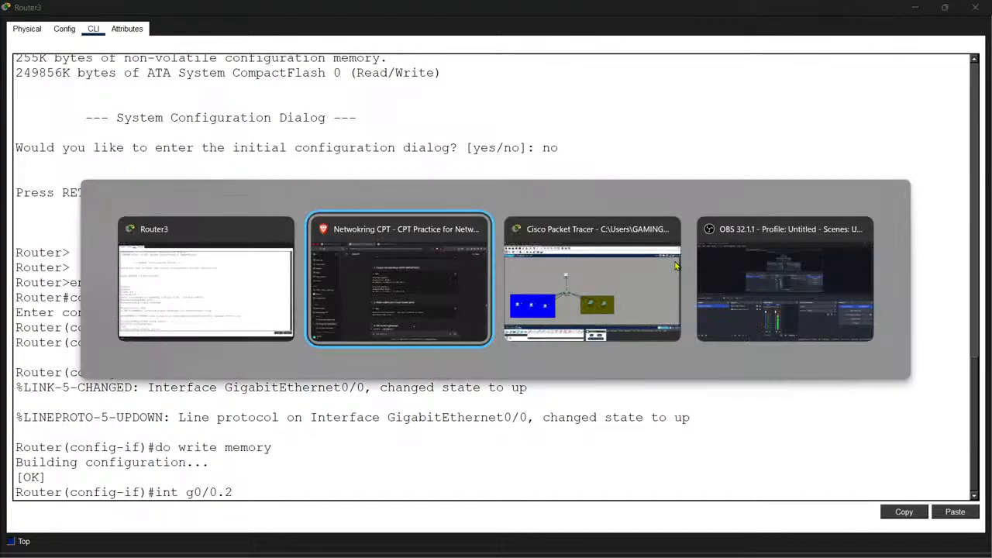
pyautogui.click(675, 266)
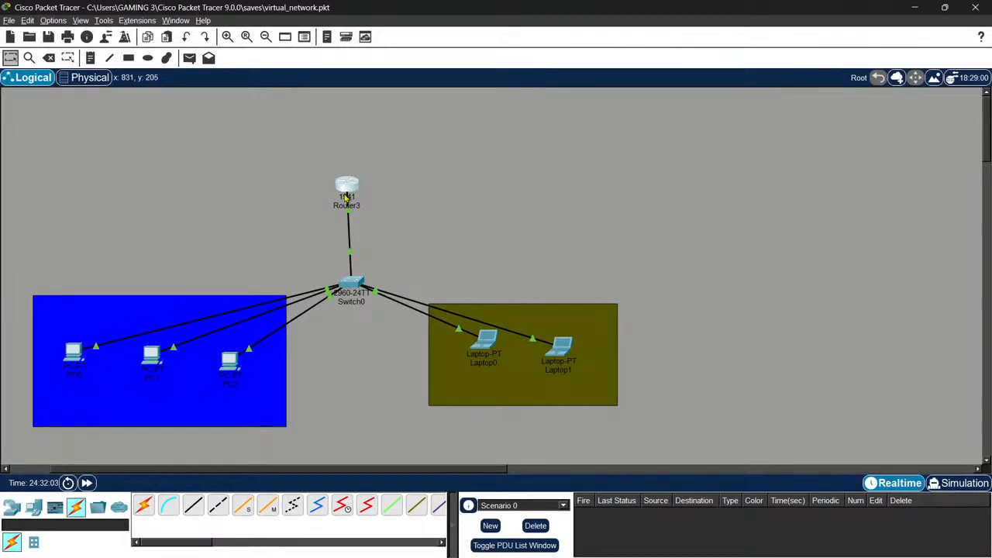
pyautogui.moveTo(349, 186)
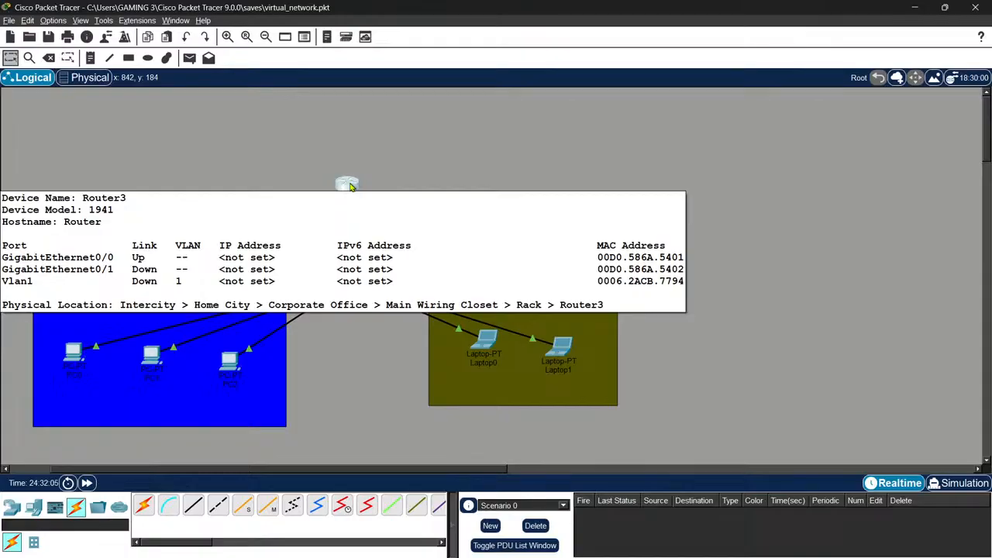
pyautogui.hotkey('alt', 'Tab')
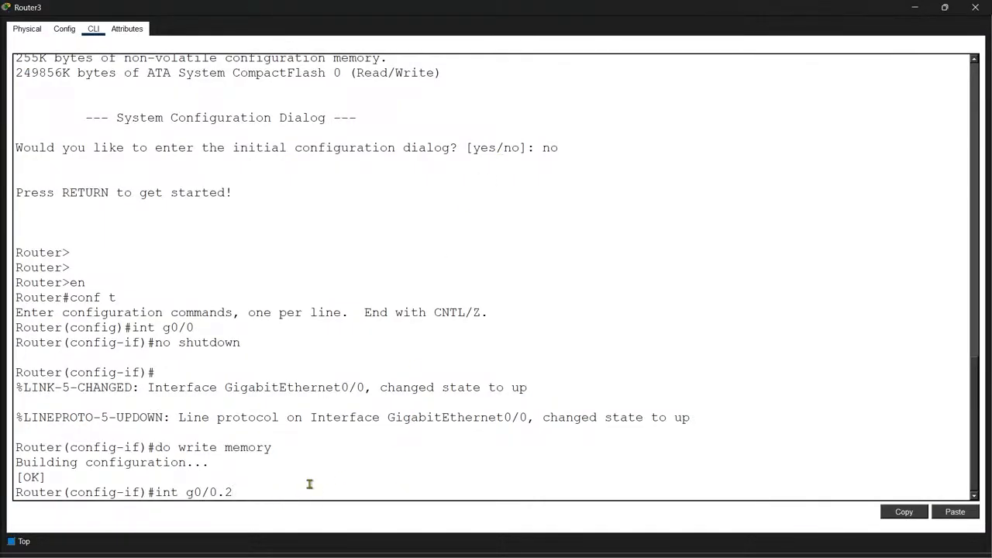
pyautogui.press('Return')
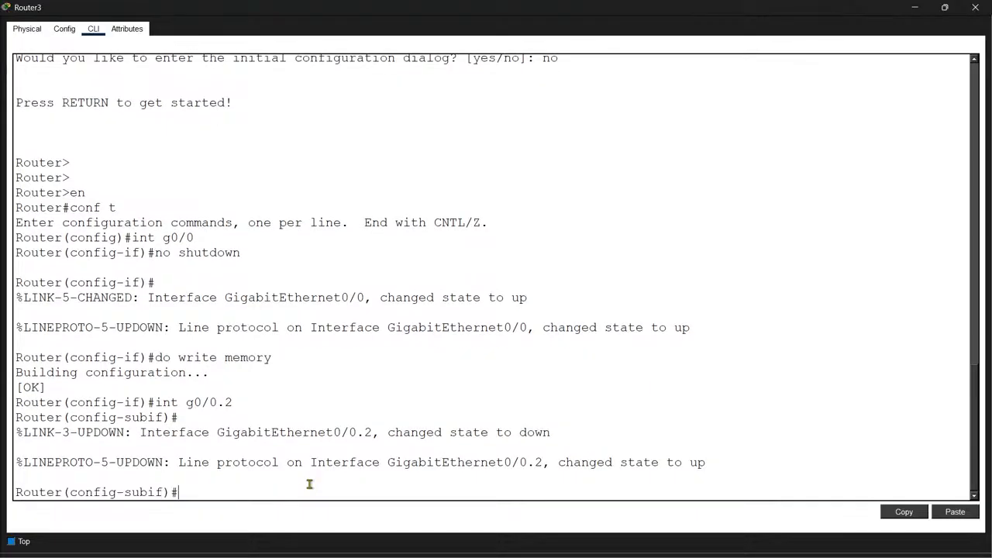
# Set the sub-interface's VLAN tagging with "encapsulation dot1Q 2", consulting the ChatGPT instructions for the VLAN number
pyautogui.write('encapsulation dot1Q')
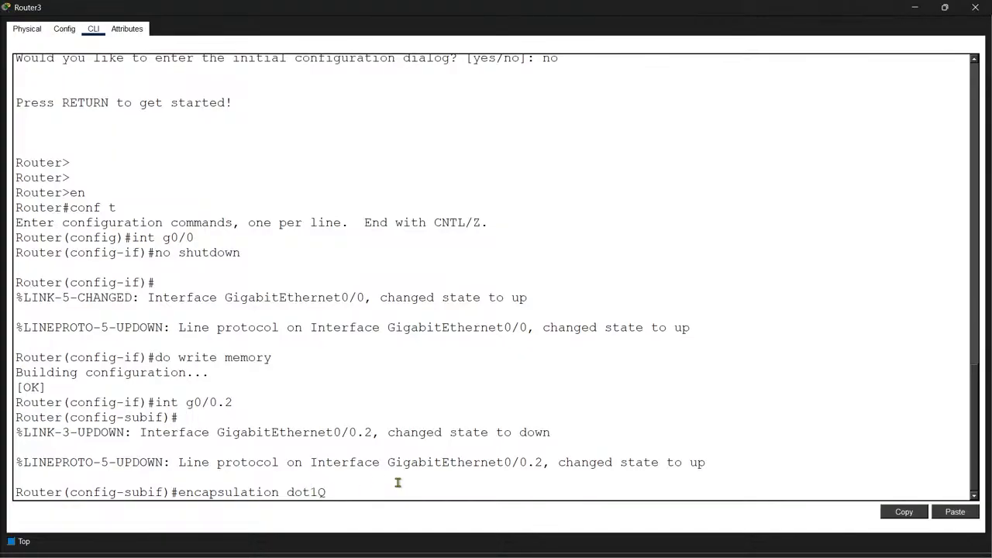
pyautogui.hotkey('alt', 'Tab')
pyautogui.hotkey('alt', 'Tab')
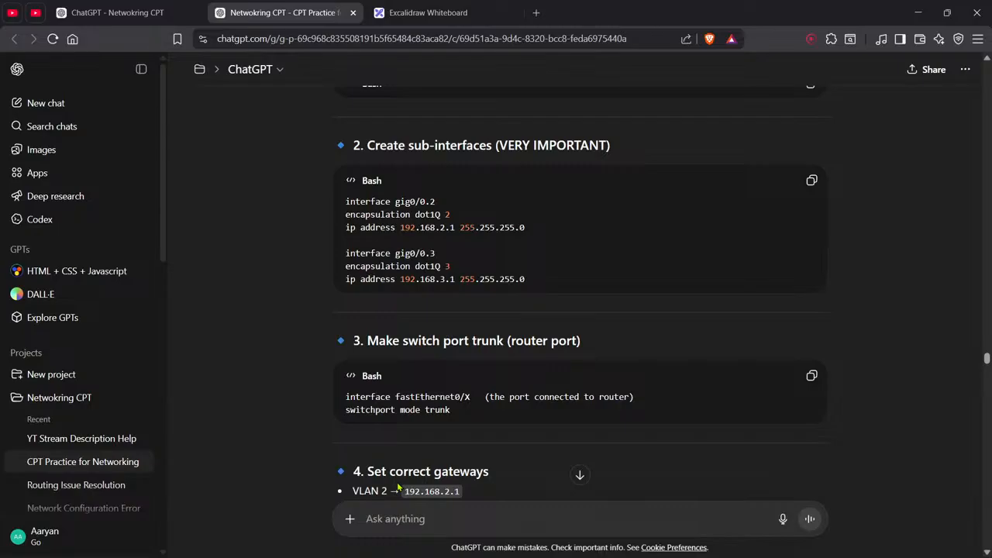
pyautogui.hotkey('alt', 'Tab')
pyautogui.write('2')
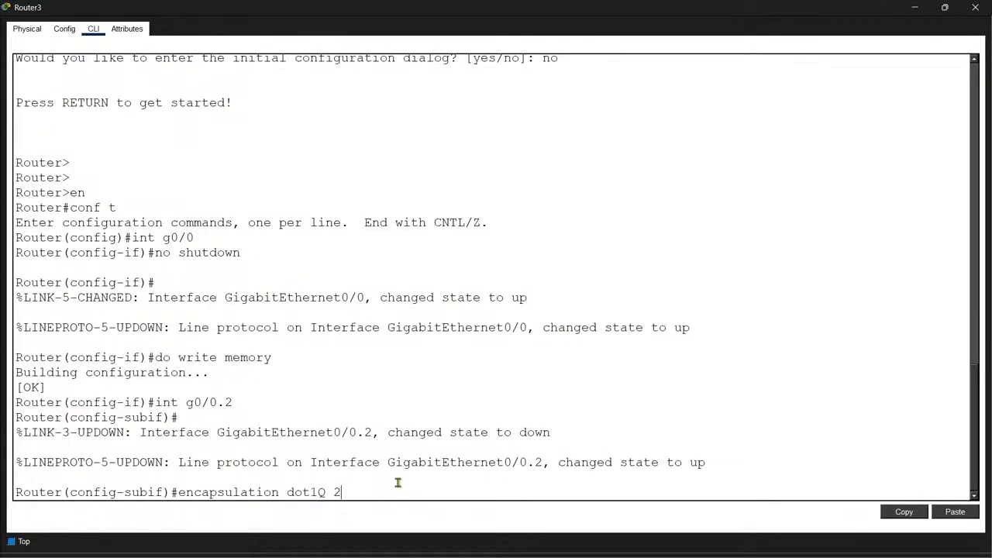
pyautogui.press('Return')
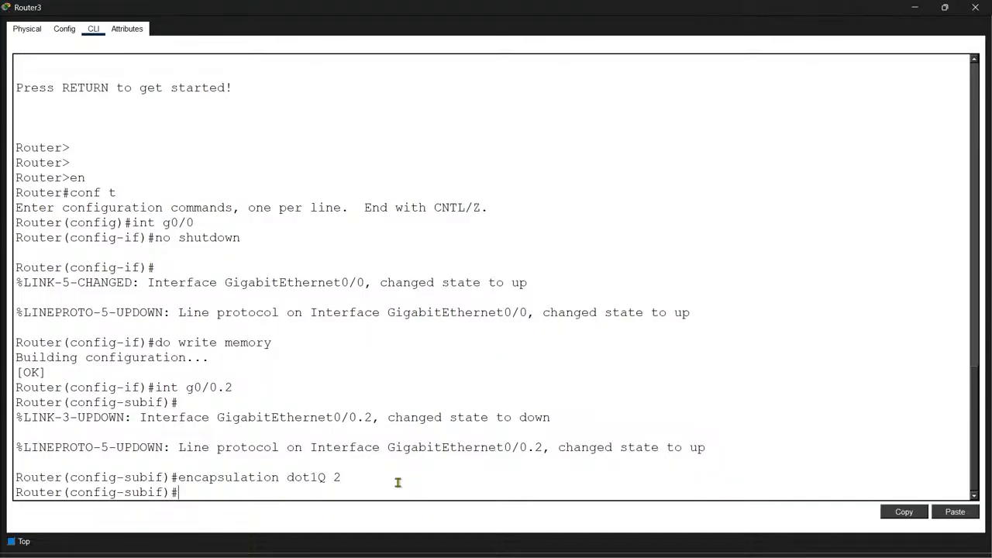
# Assign the sub-interface "ip address 192.168.2.1 255.255.255.0" and leave its configuration mode with "ex"
pyautogui.write('ip address')
pyautogui.hotkey('alt', 'Tab')
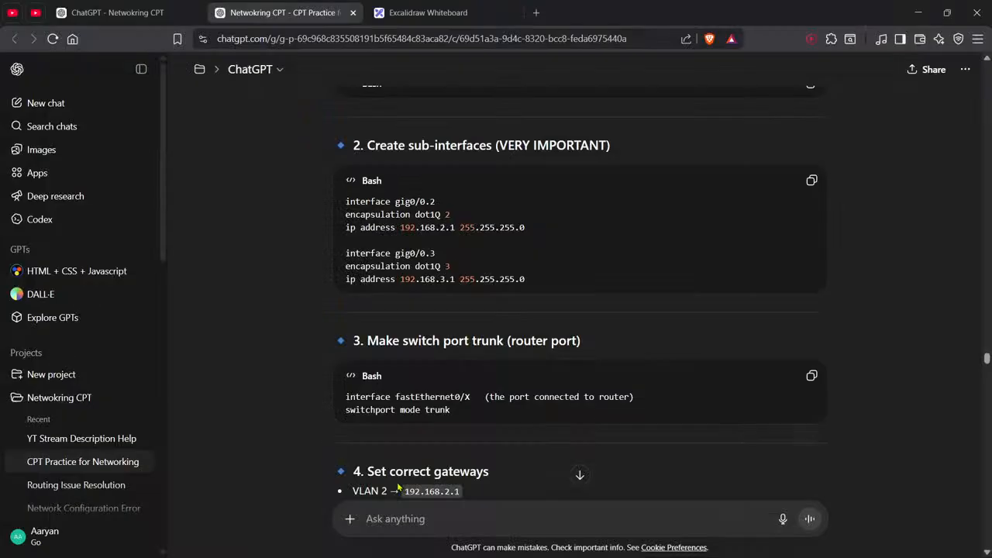
pyautogui.hotkey('alt', 'Tab')
pyautogui.write('192')
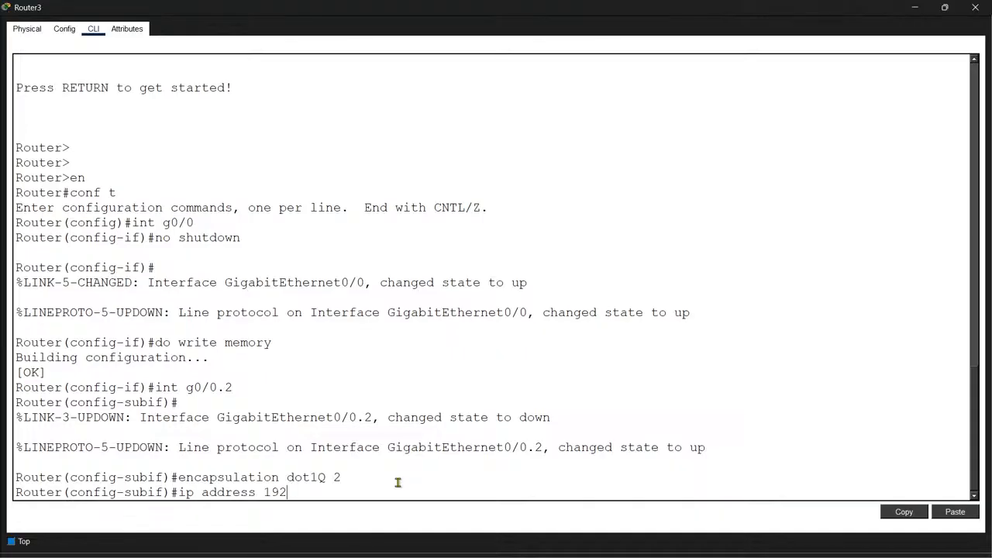
pyautogui.write('.168.2.1')
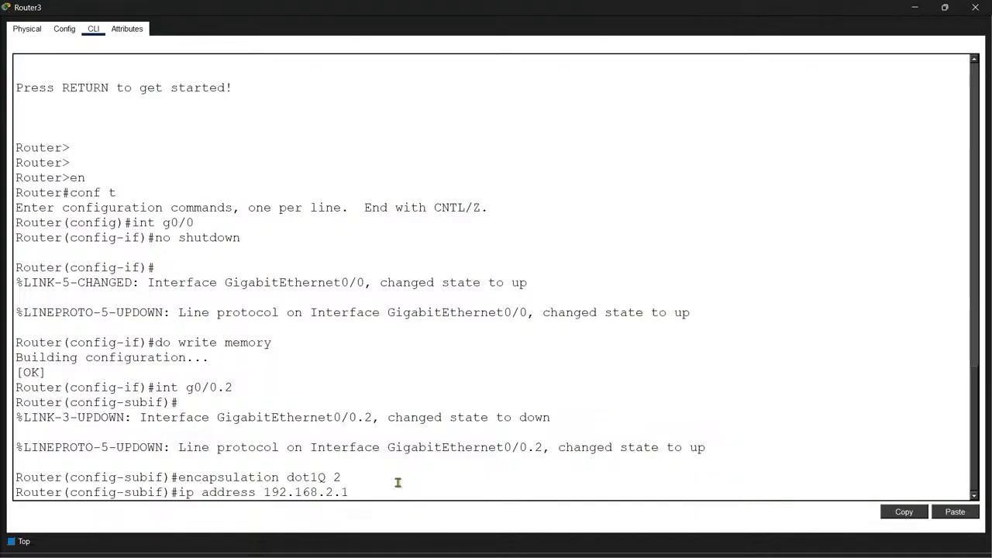
pyautogui.write(' 255.255.255.2')
pyautogui.press('BackSpace')
pyautogui.write('0')
pyautogui.press('Return')
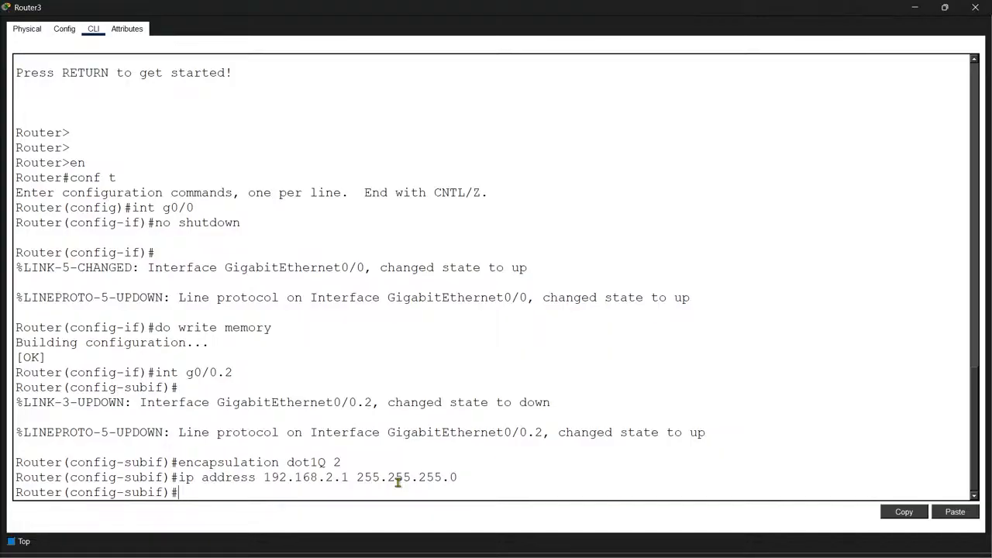
pyautogui.write('ex')
pyautogui.press('Return')
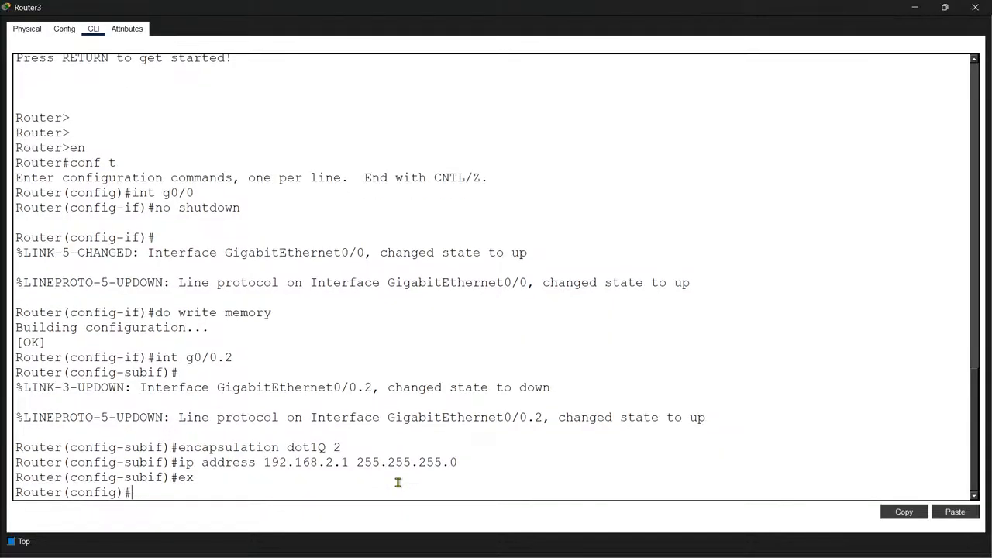
# Create the second sub-interface on Router3 with the command "int g0/0.3"
pyautogui.press('Up')
pyautogui.press('Up')
pyautogui.press('Up')
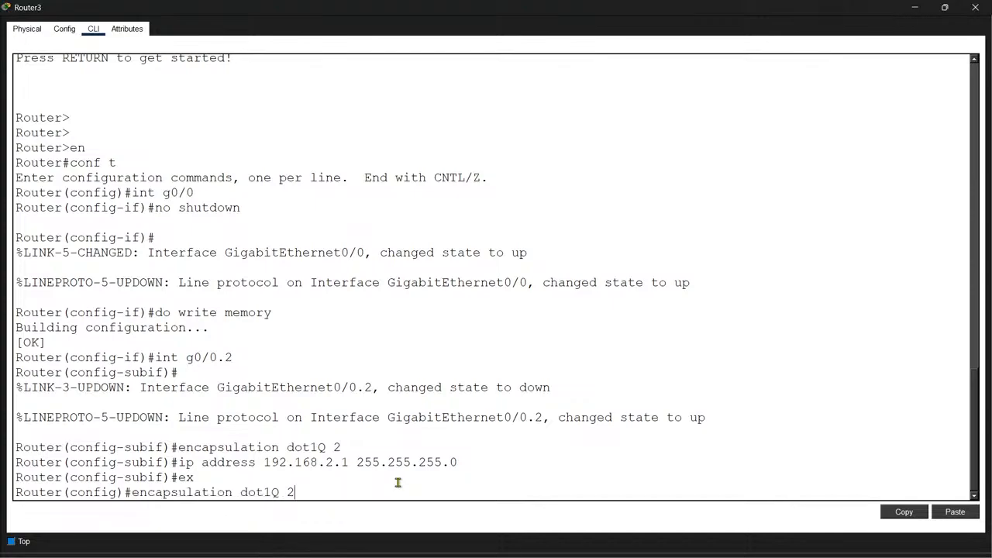
pyautogui.press('Up')
pyautogui.press('Up')
pyautogui.press('Down')
pyautogui.press('BackSpace')
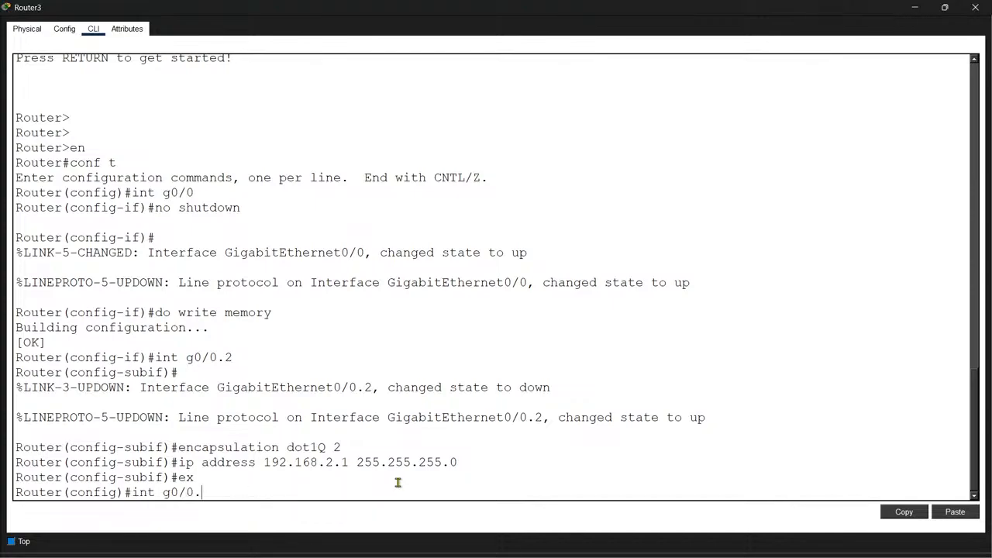
pyautogui.write('3')
pyautogui.press('Return')
pyautogui.press('Up')
pyautogui.press('Down')
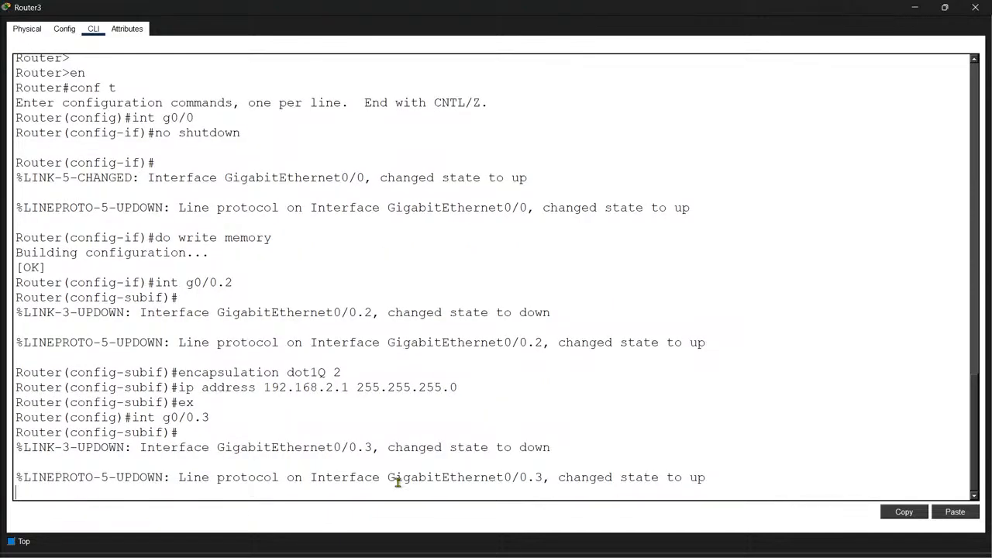
pyautogui.press('Return')
pyautogui.press('Return')
# Try to assign "ip address 192.168.3.1 255.255.255.0" to sub-interface g0/0.3
pyautogui.press('Up')
pyautogui.press('Up')
pyautogui.press('Up')
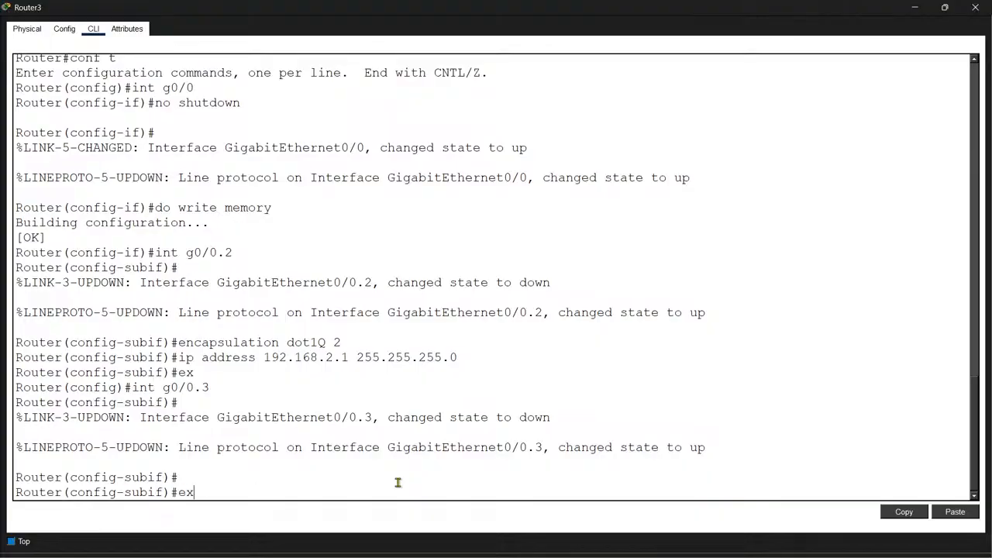
pyautogui.press('Left')
pyautogui.press('Left')
pyautogui.press('Left')
pyautogui.press('Left')
pyautogui.press('Left')
pyautogui.press('Left')
pyautogui.press('Left')
pyautogui.press('Left')
pyautogui.press('Left')
pyautogui.press('Left')
pyautogui.press('Left')
pyautogui.press('Left')
pyautogui.press('Left')
pyautogui.press('Left')
pyautogui.press('Left')
pyautogui.press('Left')
pyautogui.press('Left')
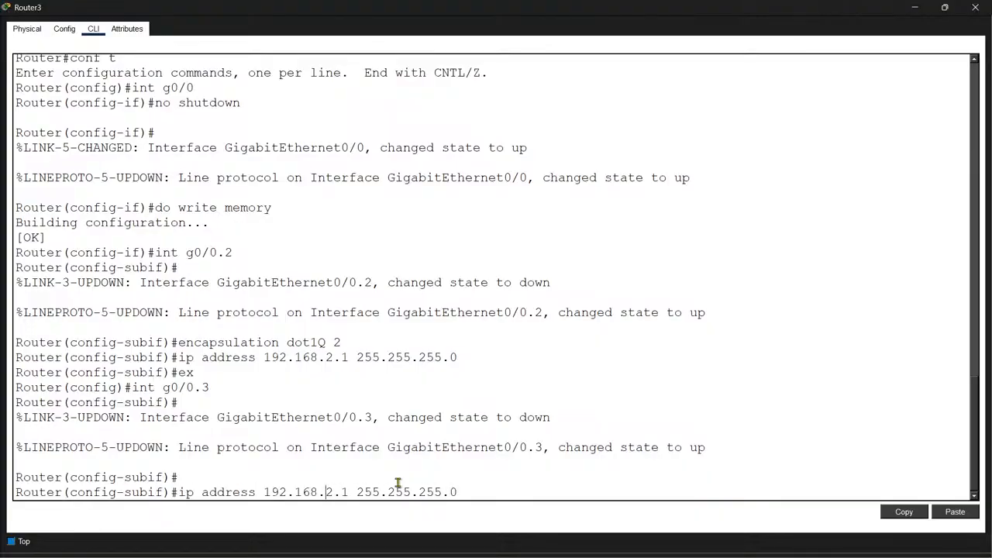
pyautogui.press('Right')
pyautogui.press('BackSpace')
pyautogui.write('3')
pyautogui.press('Return')
pyautogui.press('Up')
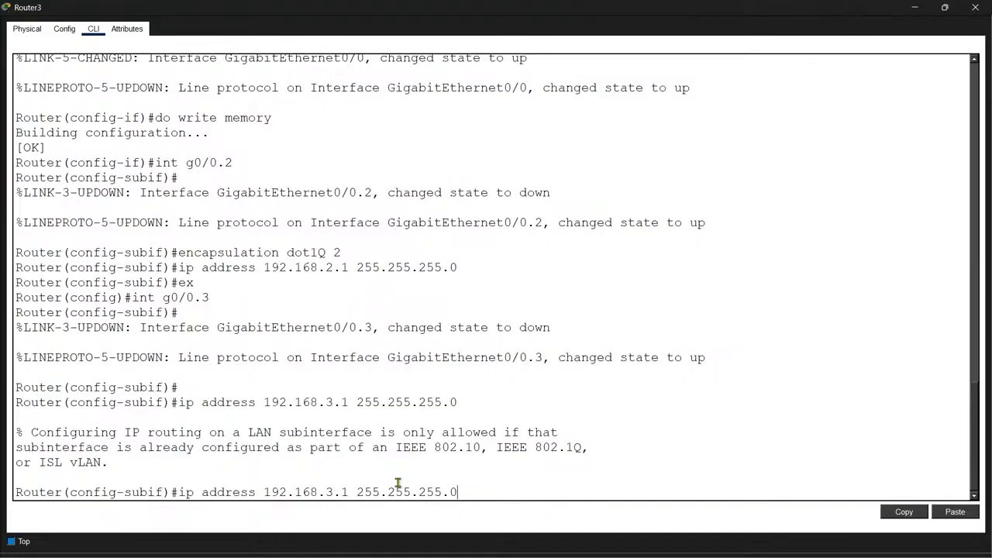
pyautogui.press('Down')
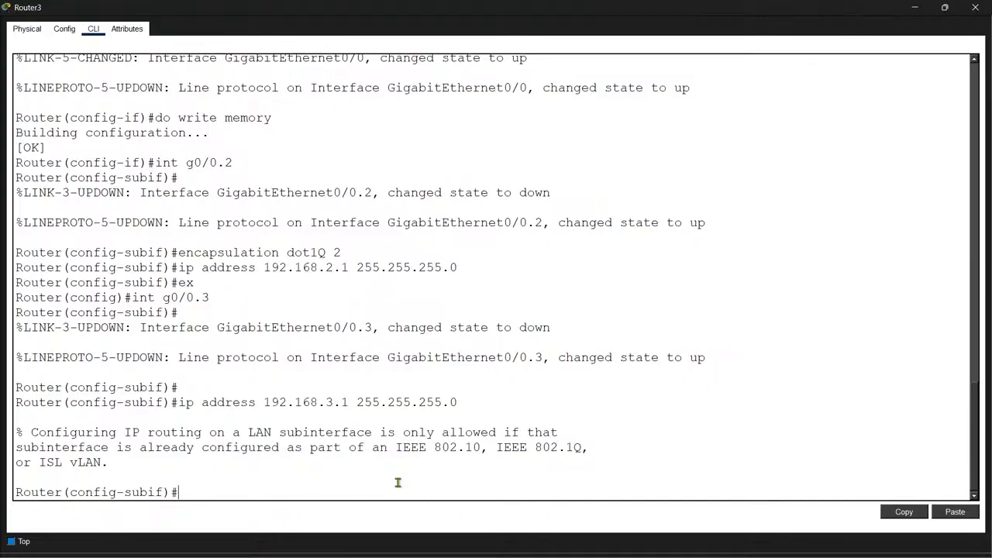
# Set the VLAN tagging of sub-interface g0/0.3 with "encapsulation dot1Q 3"
pyautogui.press('Up')
pyautogui.press('Up')
pyautogui.press('Up')
pyautogui.press('Up')
pyautogui.press('Up')
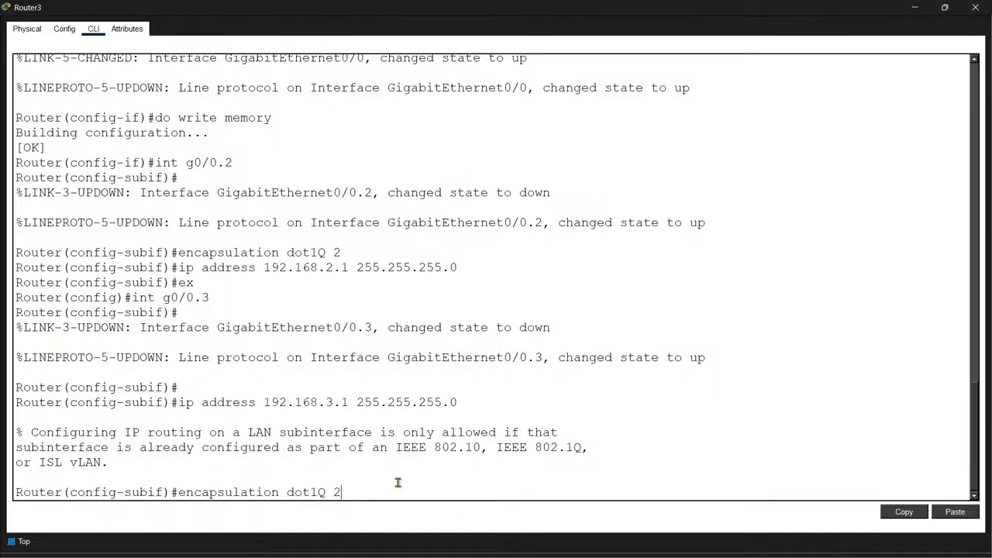
pyautogui.press('BackSpace')
pyautogui.write('3')
pyautogui.press('Return')
# Assign "ip address 192.168.3.1 255.255.255.0" to the g0/0.3 sub-interface and leave its configuration mode with "ex"
pyautogui.press('Up')
pyautogui.press('Up')
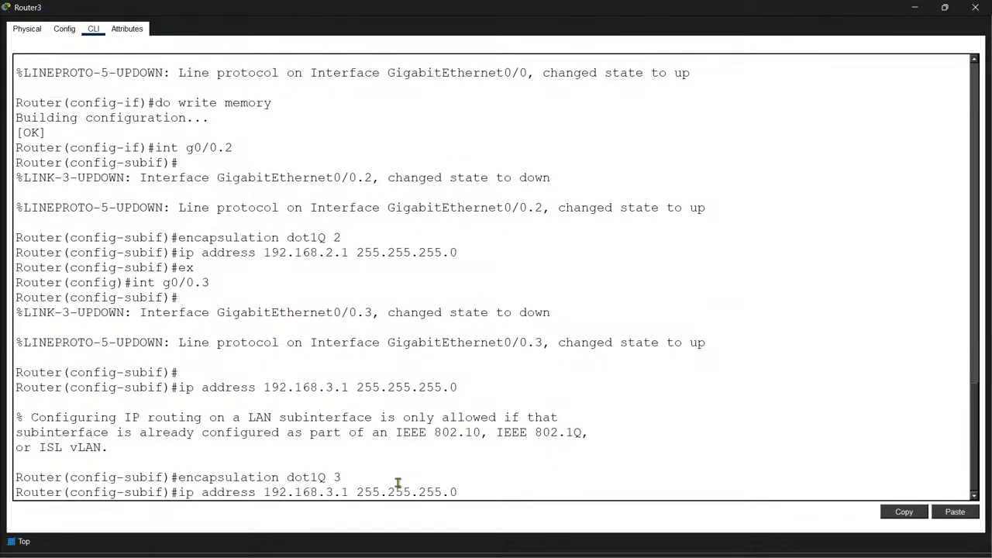
pyautogui.press('Return')
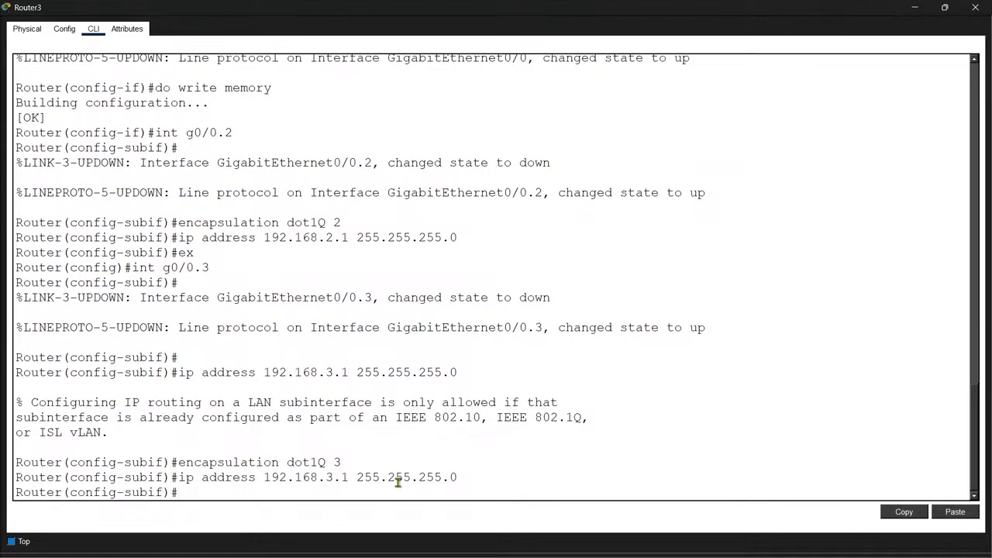
pyautogui.write('ex')
pyautogui.press('Return')
# Check the ChatGPT instructions for the switch trunk port, close the Router3 console and return to the Packet Tracer network workspace
pyautogui.hotkey('alt', 'Tab')
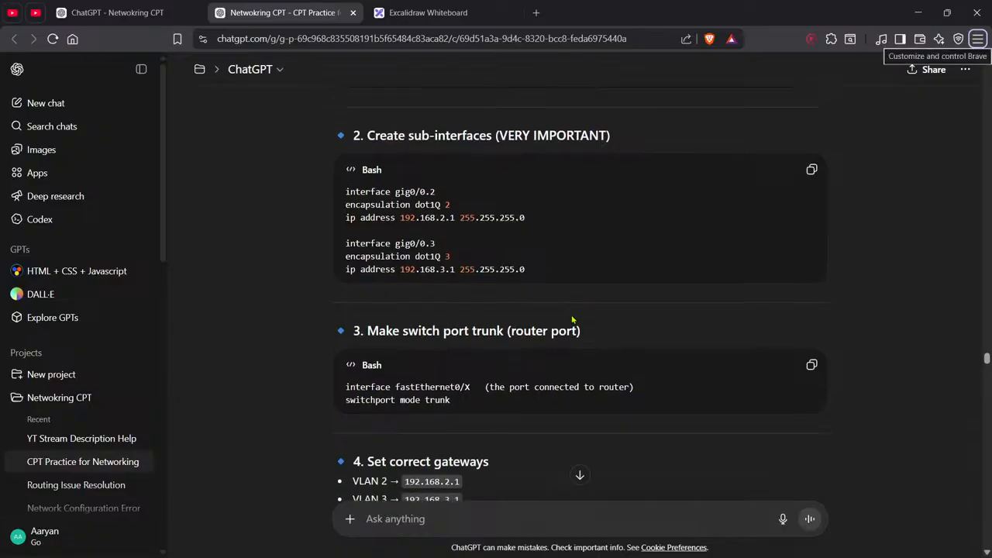
pyautogui.hotkey('alt', 'Tab')
pyautogui.press('Up')
pyautogui.press('Up')
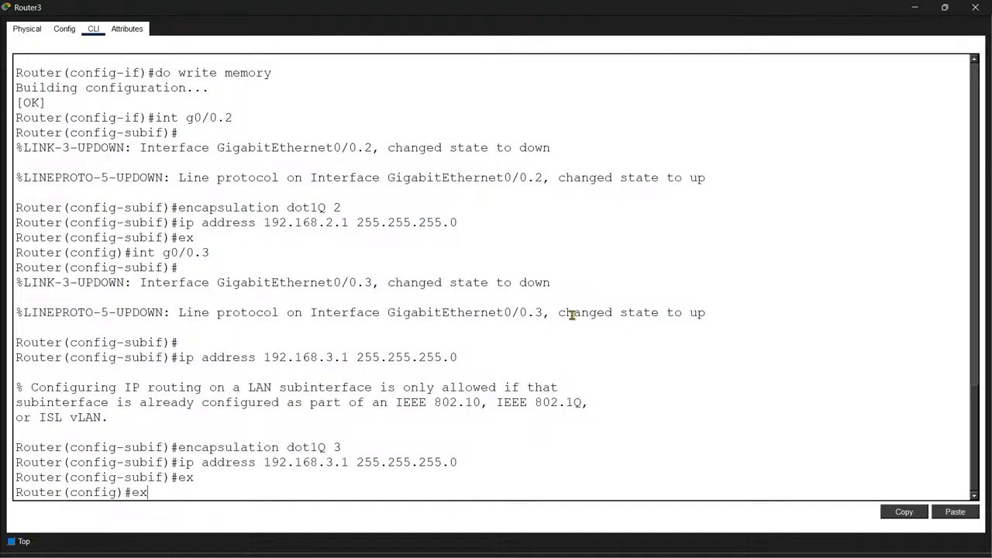
pyautogui.press('Up')
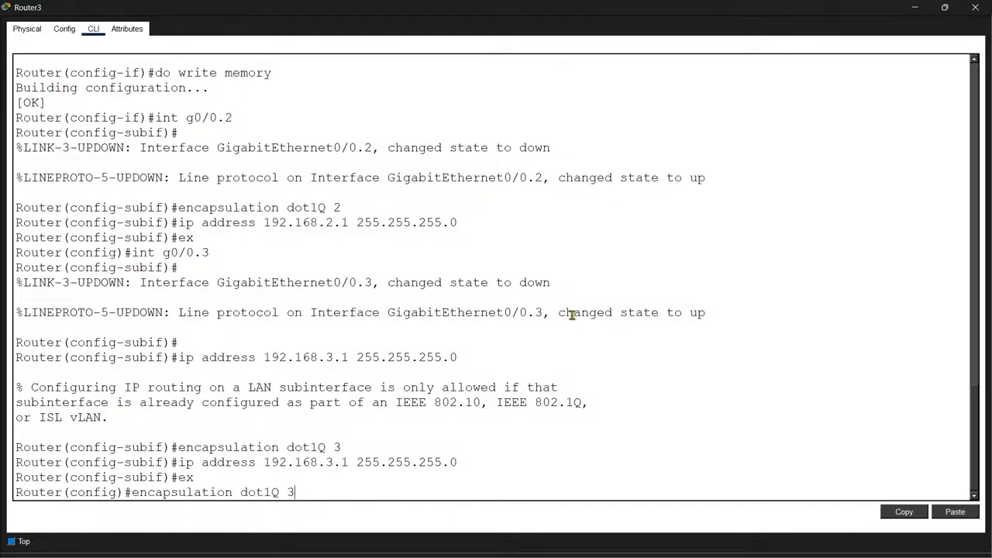
pyautogui.hotkey('alt', 'Tab')
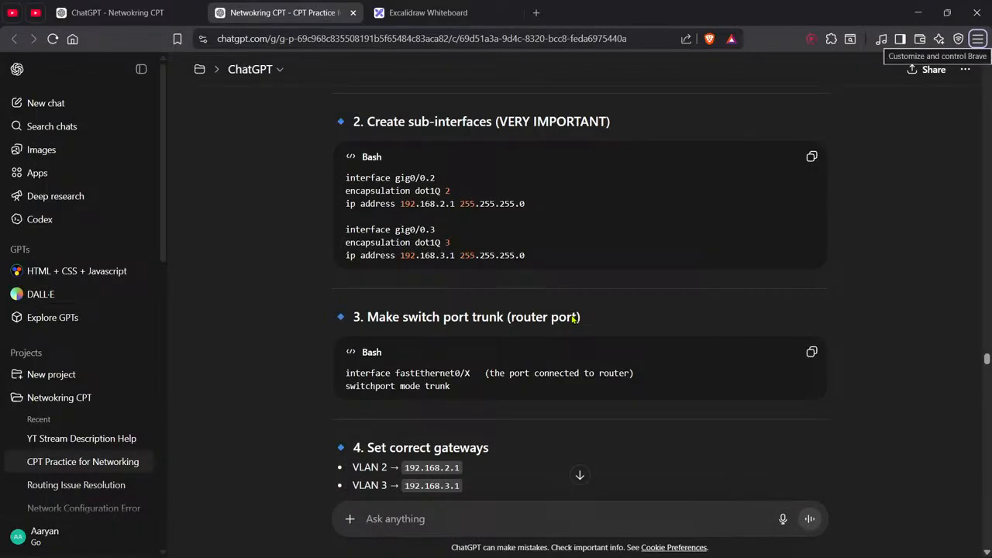
pyautogui.hotkey('alt', 'Tab')
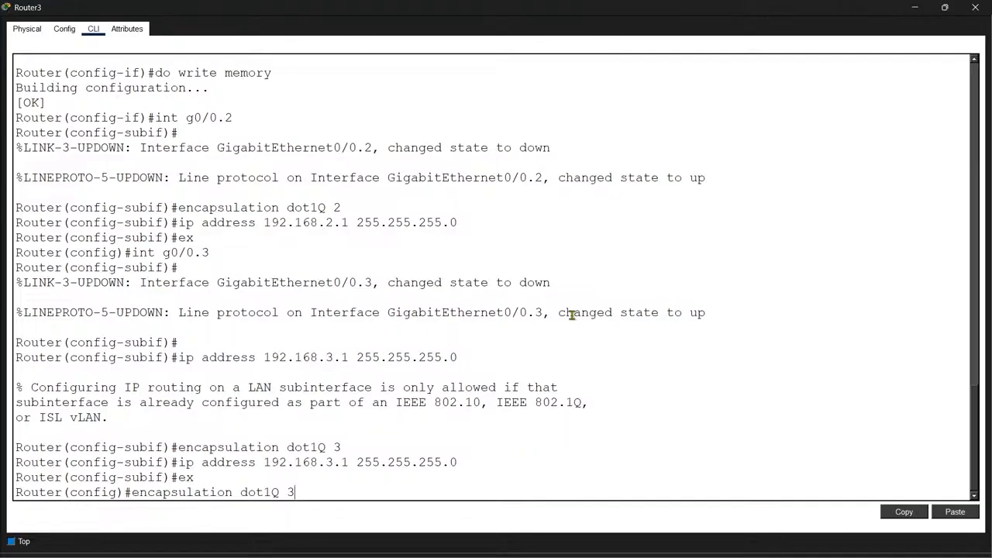
pyautogui.click(976, 7)
pyautogui.hotkey('alt', 'Tab')
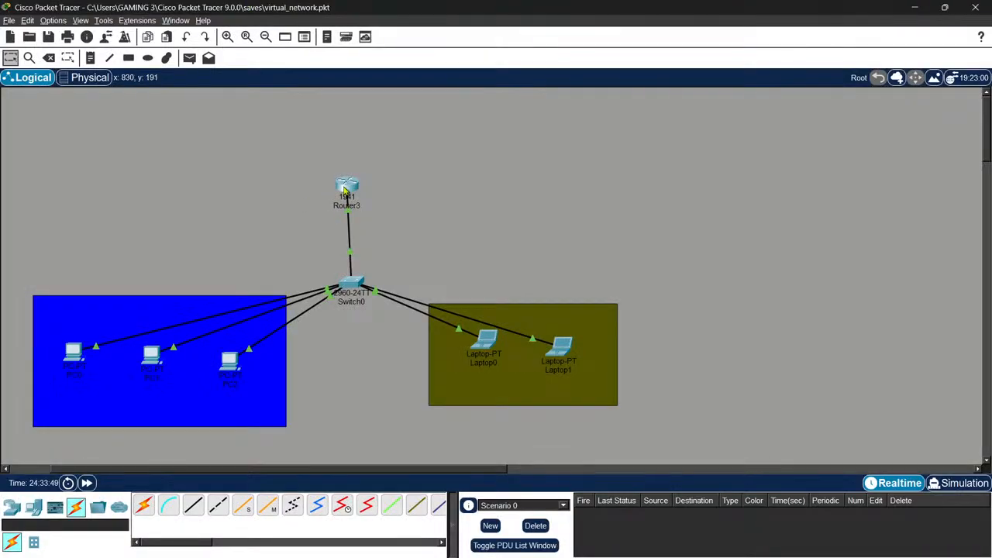
# Open the command line of Switch0 and start its console session
pyautogui.moveTo(347, 186)
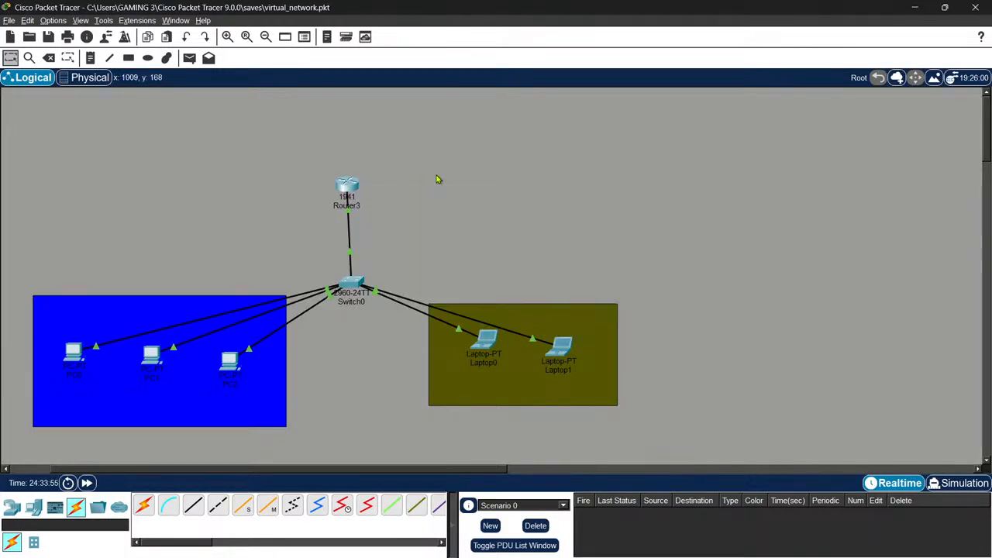
pyautogui.moveTo(345, 186)
pyautogui.mouseDown()
pyautogui.moveTo(377, 189)
pyautogui.moveTo(350, 191)
pyautogui.mouseUp()
pyautogui.click(347, 283)
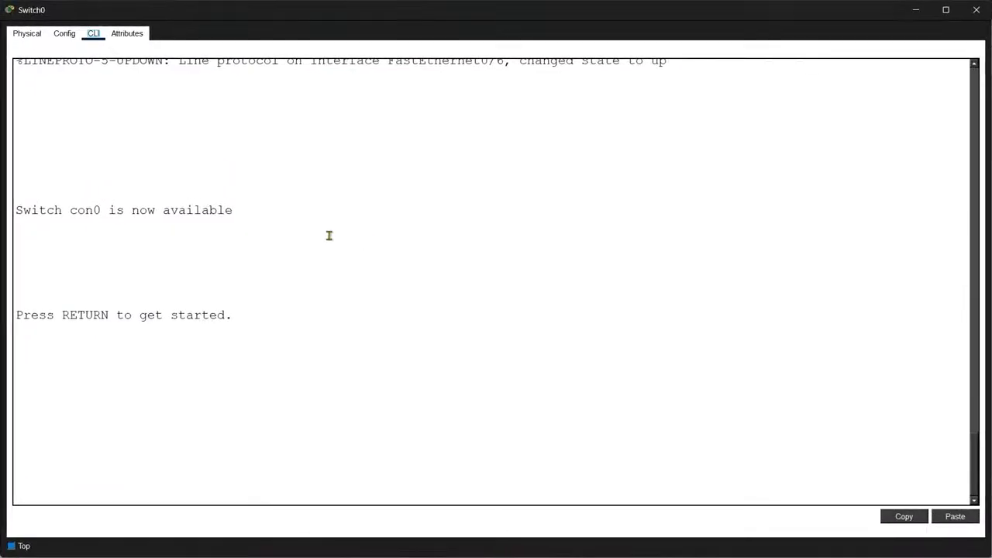
pyautogui.press('Return')
pyautogui.press('Return')
pyautogui.press('Return')
pyautogui.press('Return')
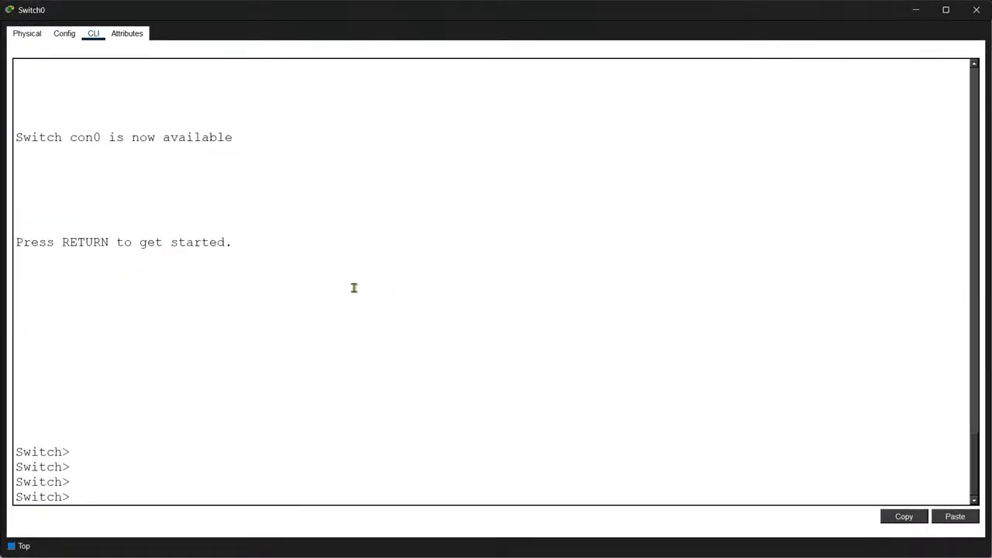
# Enter global configuration mode on Switch0 with the commands "en" and "conf t"
pyautogui.write('ien')
pyautogui.press('BackSpace')
pyautogui.press('BackSpace')
pyautogui.press('BackSpace')
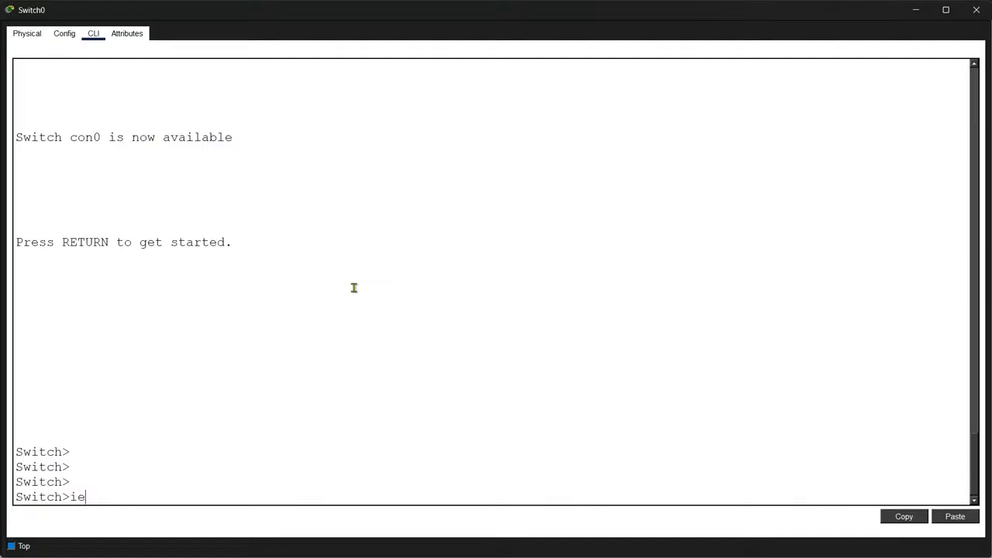
pyautogui.write('en')
pyautogui.press('Return')
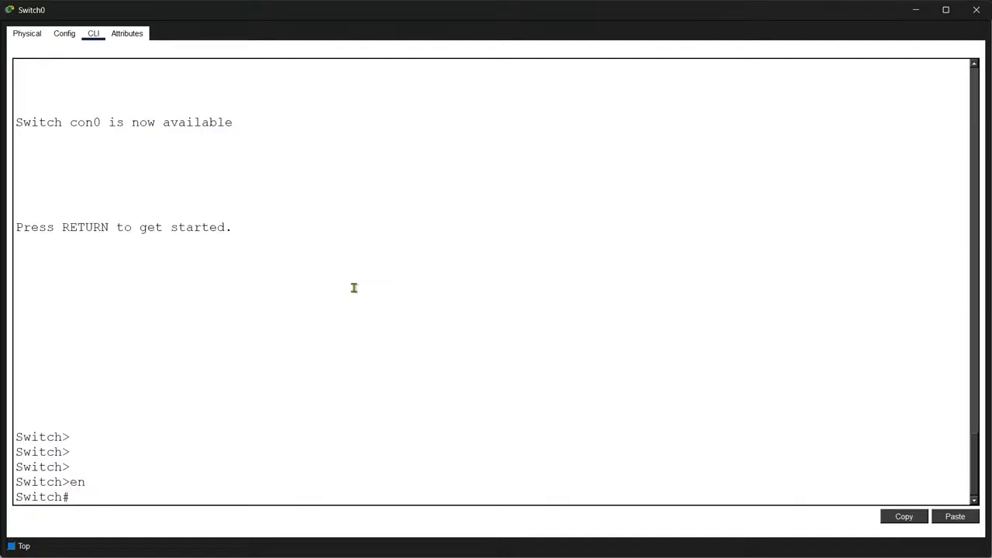
pyautogui.write('com')
pyautogui.write('t')
pyautogui.press('Return')
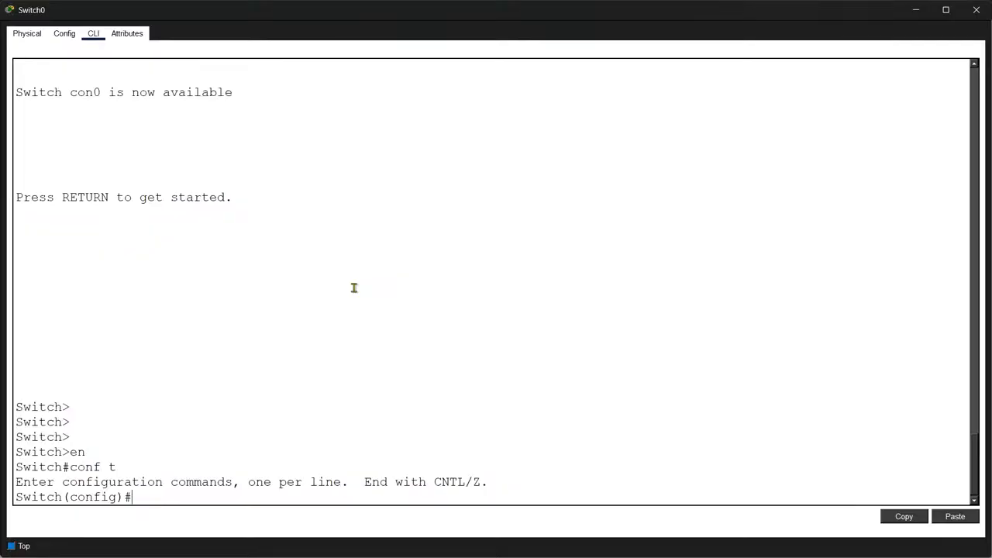
# Try to set trunk mode from Switch0's global configuration with "switchpost mode trunck"
pyautogui.write('switch')
pyautogui.write('mode')
pyautogui.press('BackSpace')
pyautogui.press('BackSpace')
pyautogui.press('BackSpace')
pyautogui.press('BackSpace')
pyautogui.write('post mode')
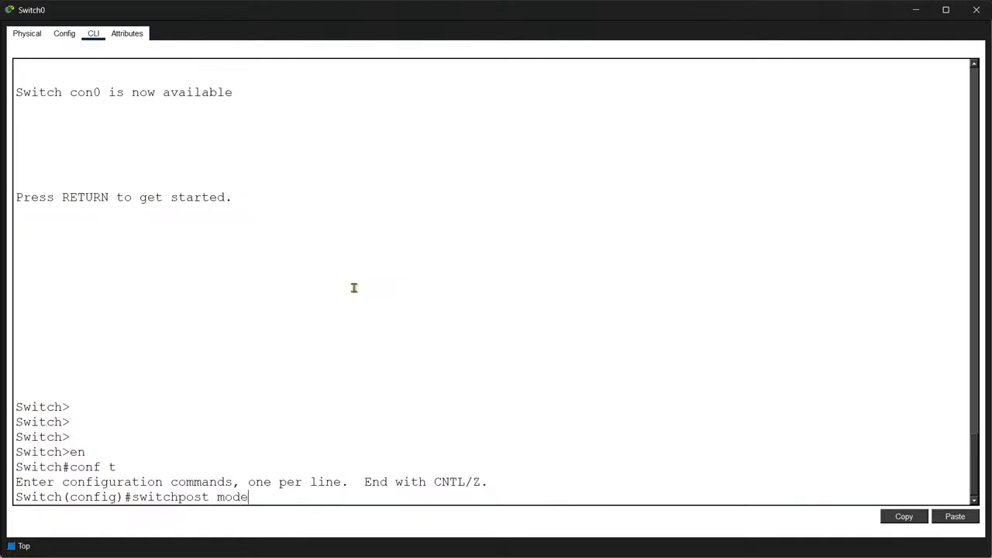
pyautogui.write(' trunclk')
pyautogui.press('Return')
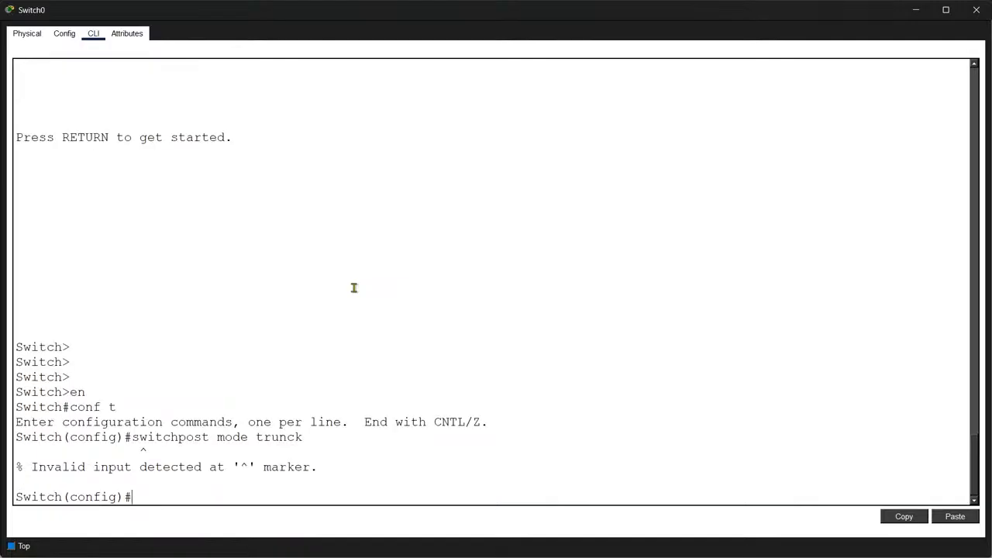
# Try to set access mode from Switch0's global configuration with "switchpost mode access"
pyautogui.press('Up')
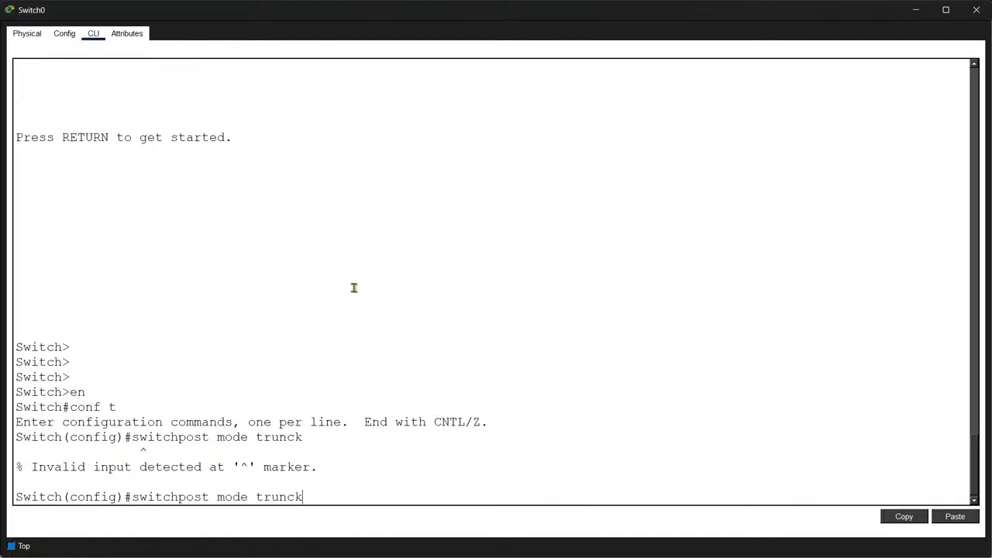
pyautogui.press('BackSpace')
pyautogui.press('BackSpace')
pyautogui.press('BackSpace')
pyautogui.press('BackSpace')
pyautogui.press('BackSpace')
pyautogui.press('BackSpace')
pyautogui.write('access')
pyautogui.press('Return')
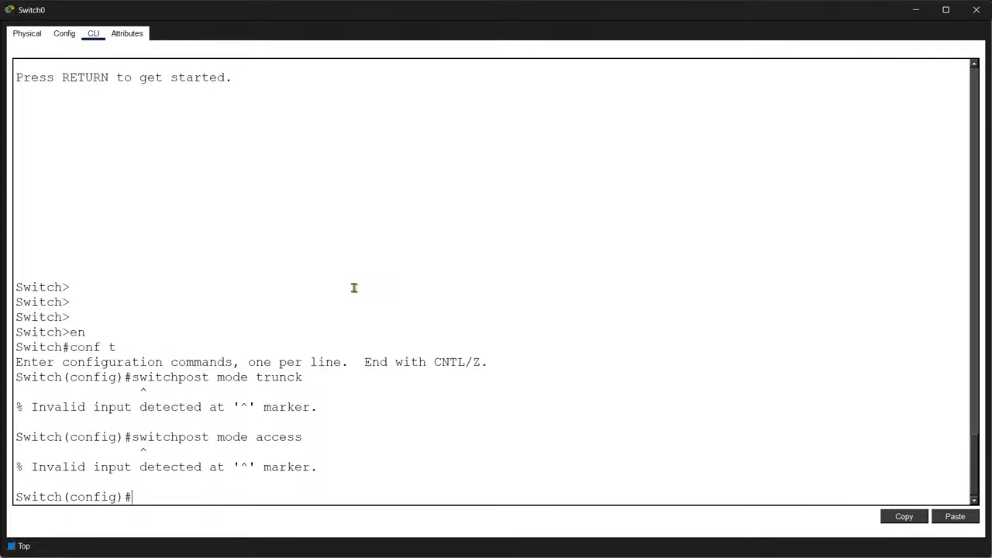
# Read the ChatGPT instructions on making the router-facing switch port a trunk and return to the Switch0 console
pyautogui.hotkey('alt', 'Tab')
pyautogui.hotkey('alt', 'Tab')
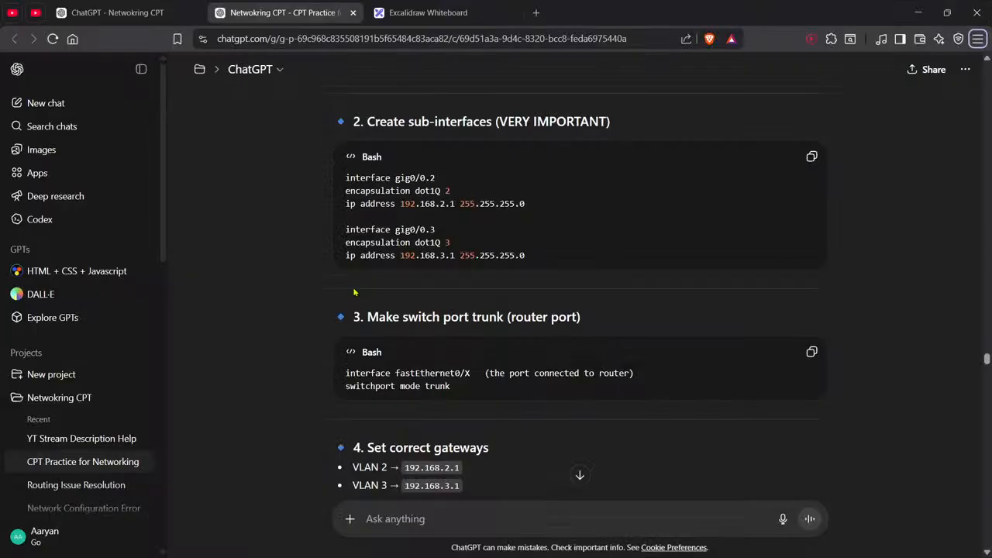
pyautogui.scroll(-1, 353, 291)
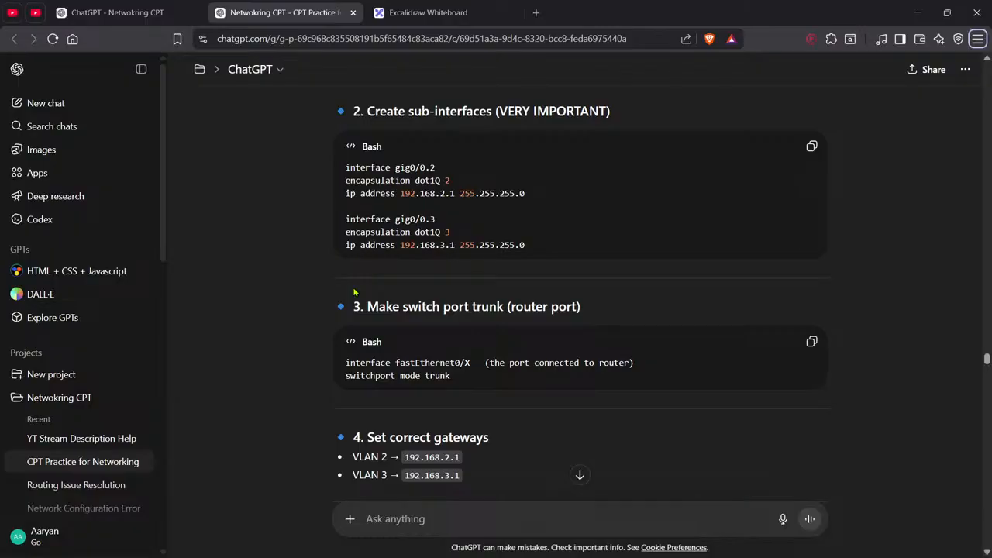
pyautogui.hotkey('alt', 'Tab')
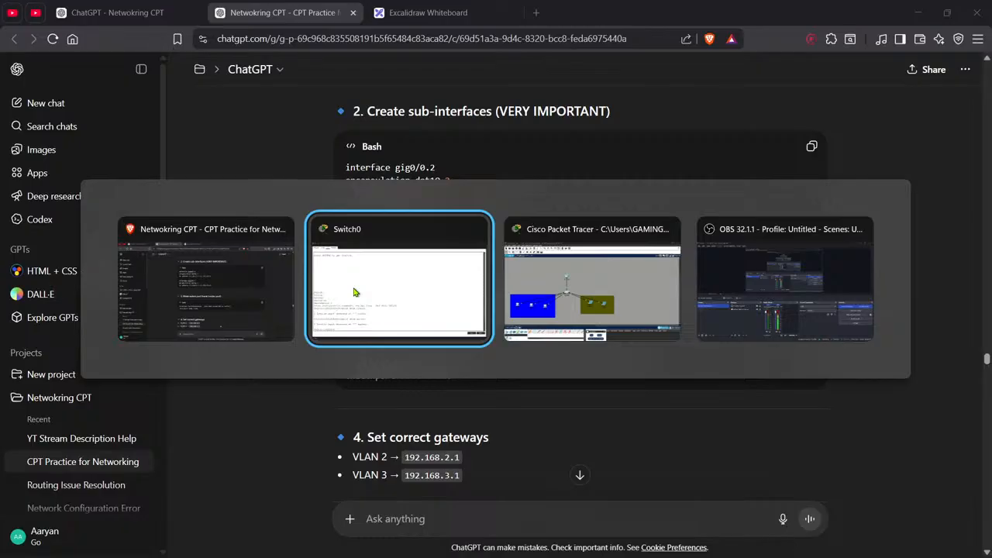
pyautogui.hotkey('alt', 'shift', 'Tab')
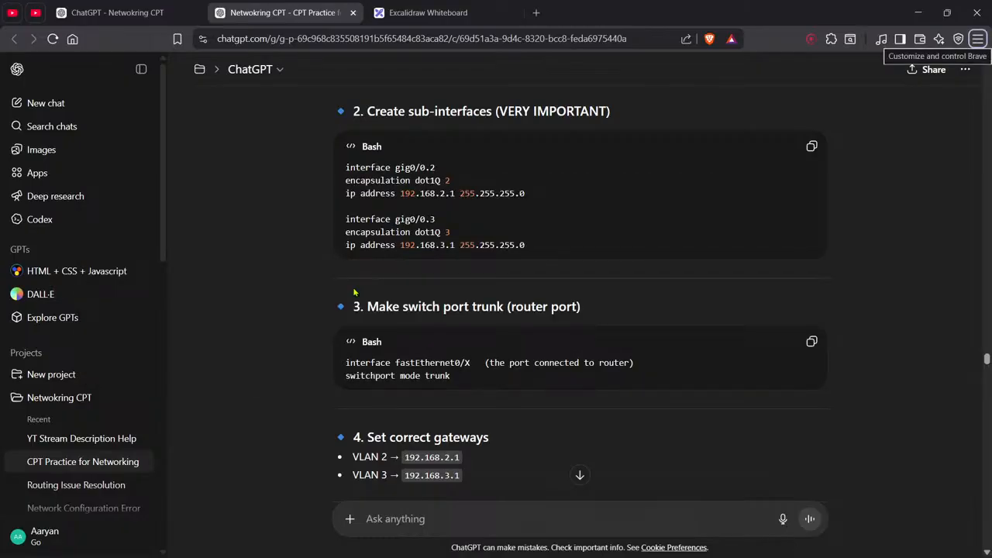
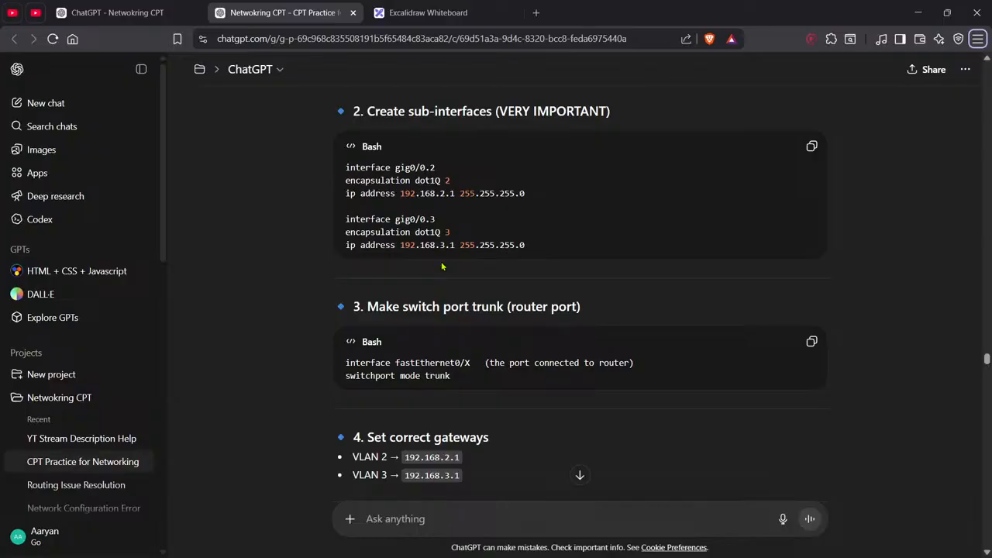
pyautogui.hotkey('alt', 'Tab')
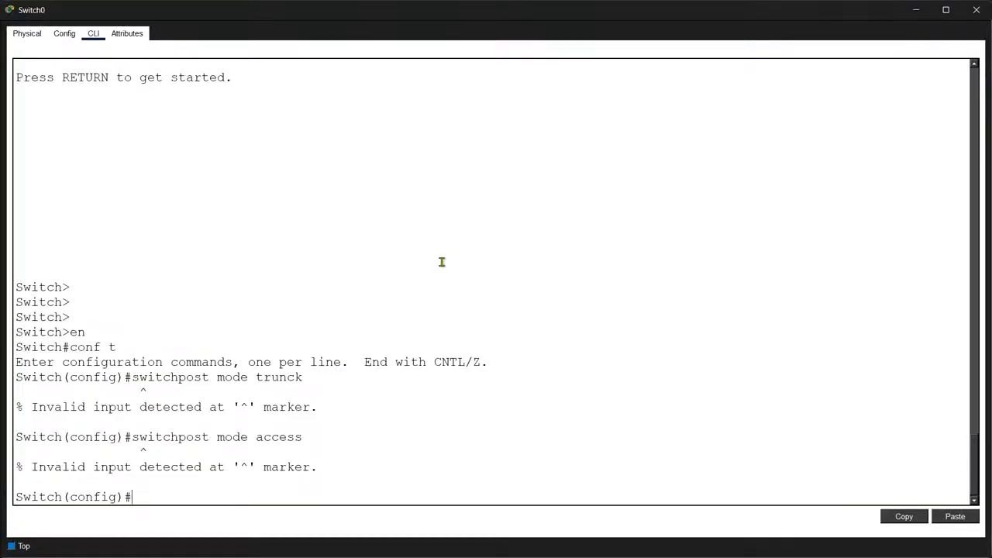
# Enter interface configuration for the switch port with the command "int f0/5"
pyautogui.press('Up')
pyautogui.hotkey('ctrl', 'u')
pyautogui.write('int f0/5')
pyautogui.press('Return')
# Try to set the f0/5 interface on Switch0 to access mode with "switchpost mode access"
pyautogui.press('Up')
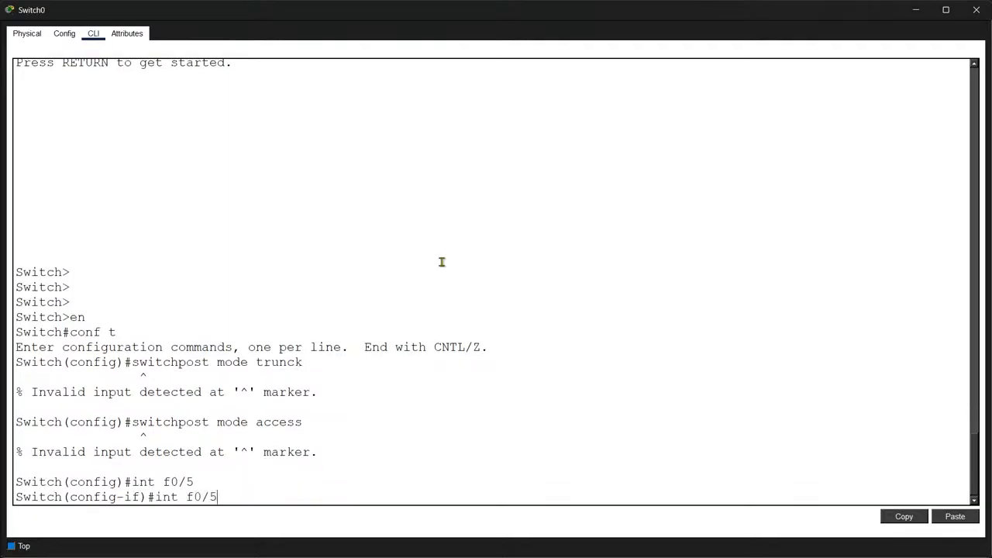
pyautogui.press('Up')
pyautogui.press('Return')
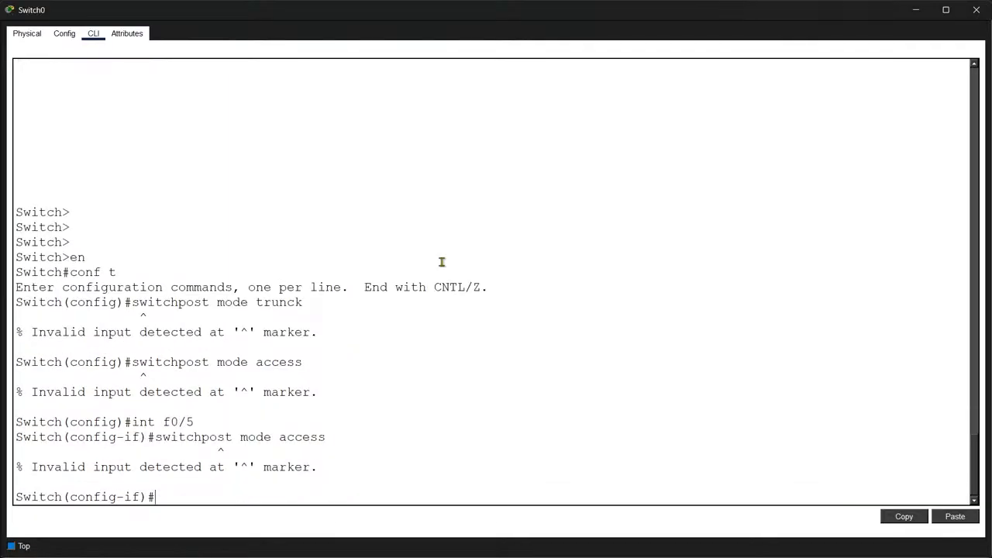
# Check the trunk-port instructions in ChatGPT and try "switchpost mode trunk" on Switch0's f0/5 interface
pyautogui.press('Up')
pyautogui.hotkey('alt', 'Tab')
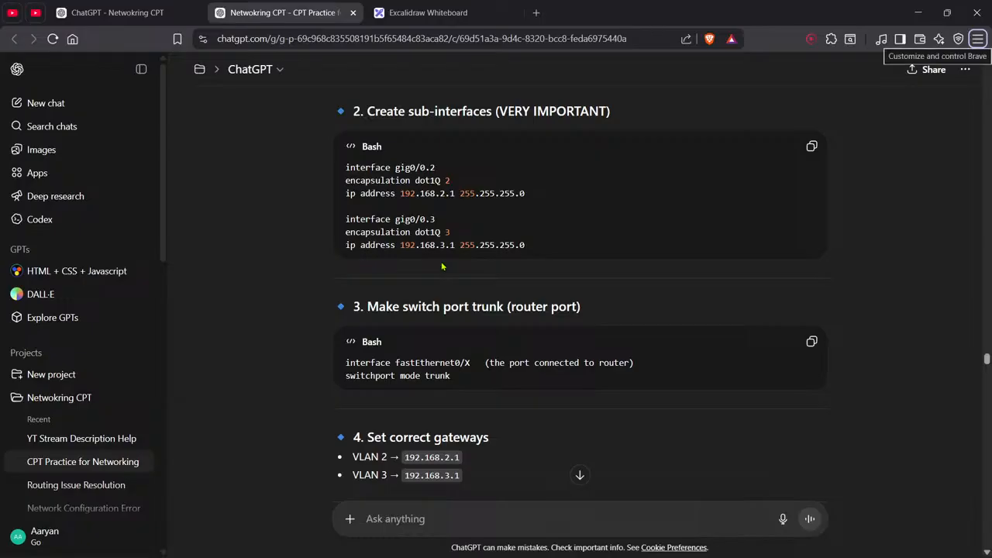
pyautogui.hotkey('alt', 'Tab')
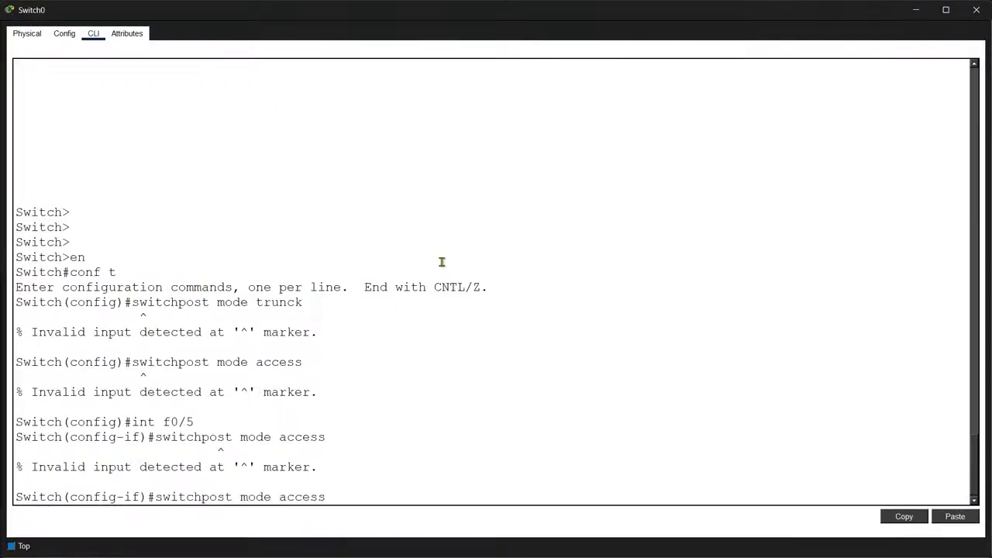
pyautogui.press('BackSpace')
pyautogui.press('BackSpace')
pyautogui.press('BackSpace')
pyautogui.press('BackSpace')
pyautogui.press('BackSpace')
pyautogui.press('BackSpace')
pyautogui.write('trunc')
pyautogui.press('BackSpace')
pyautogui.write('k')
pyautogui.press('Return')
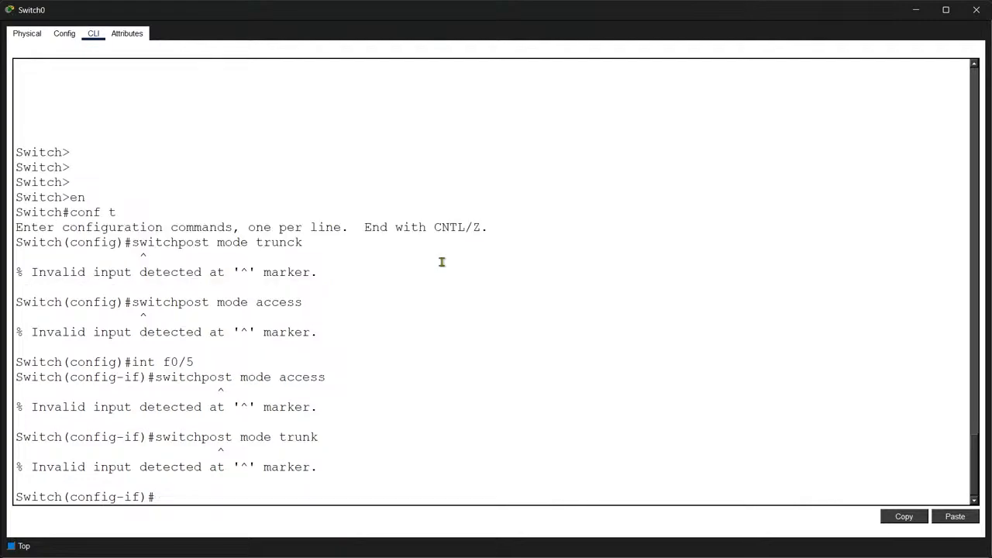
# Correct the command's spelling and make port f0/5 on Switch0 a trunk with "switchport mode trunk"
pyautogui.hotkey('alt', 'Tab')
pyautogui.hotkey('alt', 'Tab')
pyautogui.press('Up')
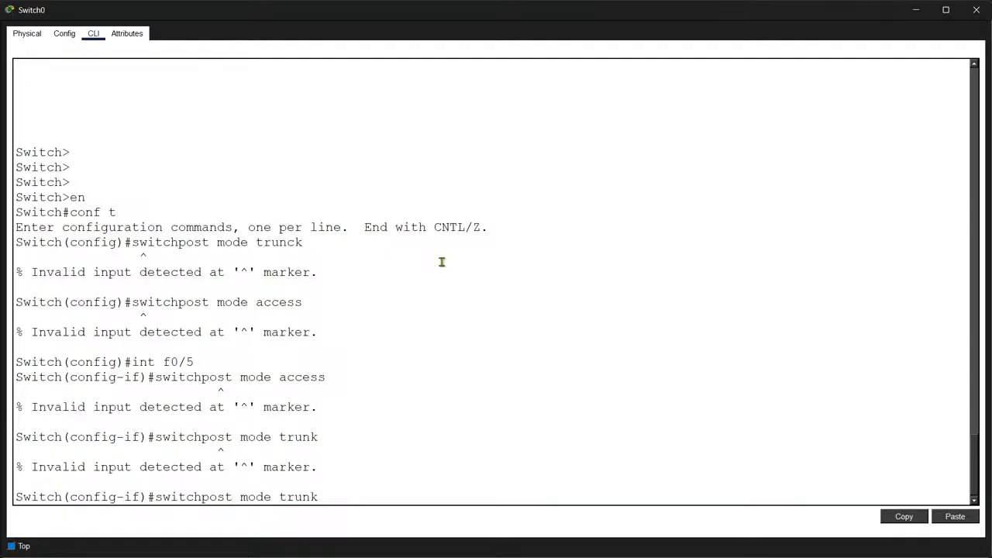
pyautogui.press('BackSpace')
pyautogui.press('BackSpace')
pyautogui.write('rt')
pyautogui.press('Return')
pyautogui.press('Return')
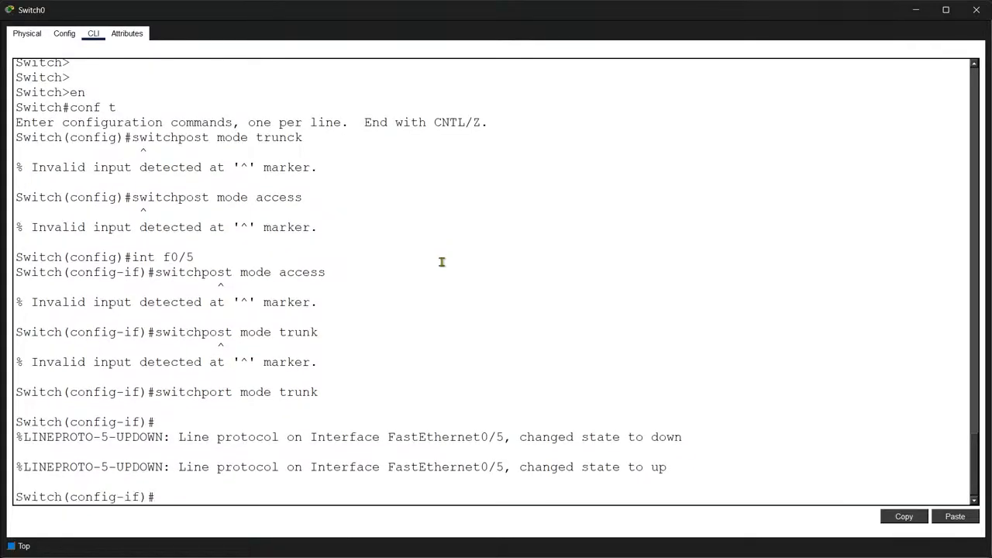
# Close the Switch0 console, return to the Packet Tracer topology and fast-forward the network time
pyautogui.hotkey('alt', 'Tab')
pyautogui.hotkey('alt', 'Tab')
pyautogui.click(975, 10)
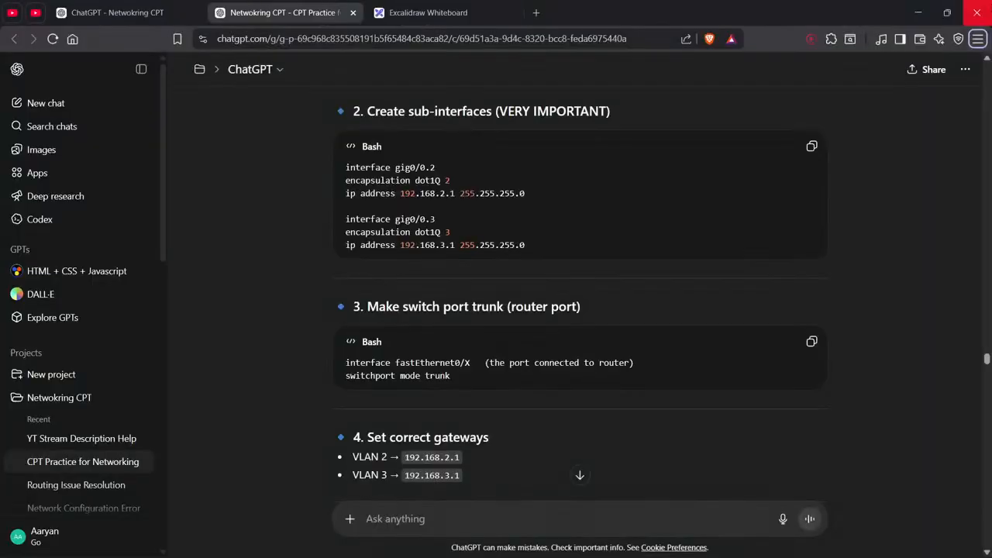
pyautogui.hotkey('alt', 'Tab')
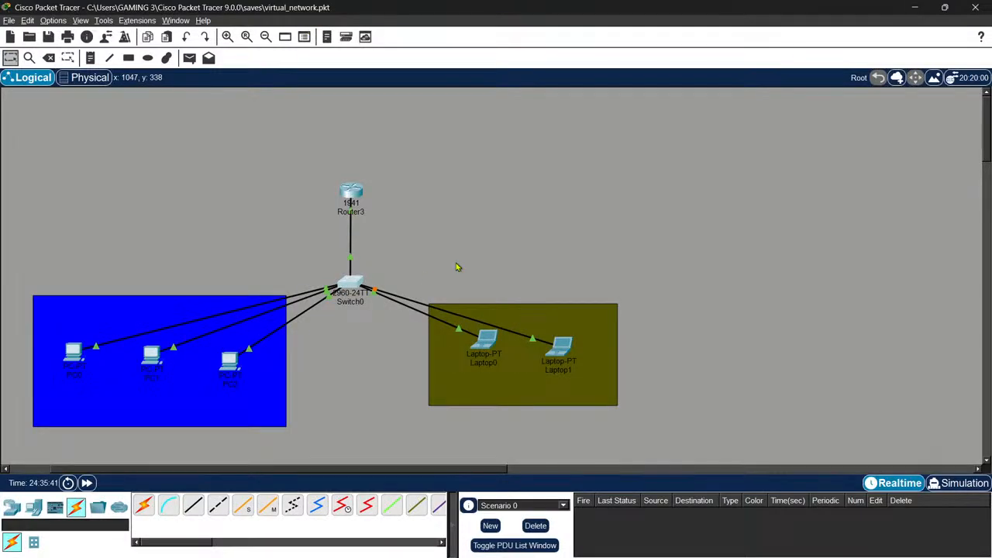
pyautogui.click(86, 483)
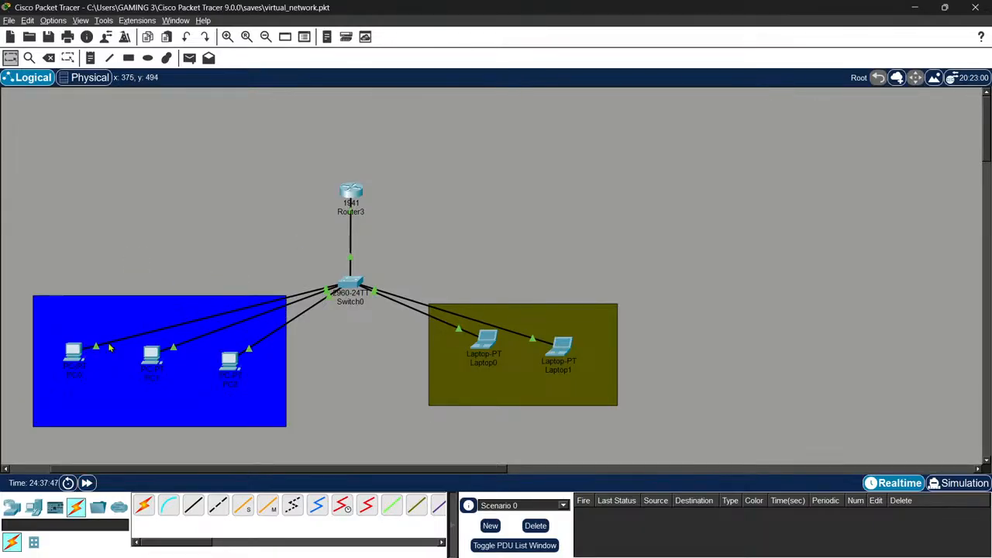
# Switch to simulation mode and add a simple PDU from PC0 to Laptop0
pyautogui.click(191, 59)
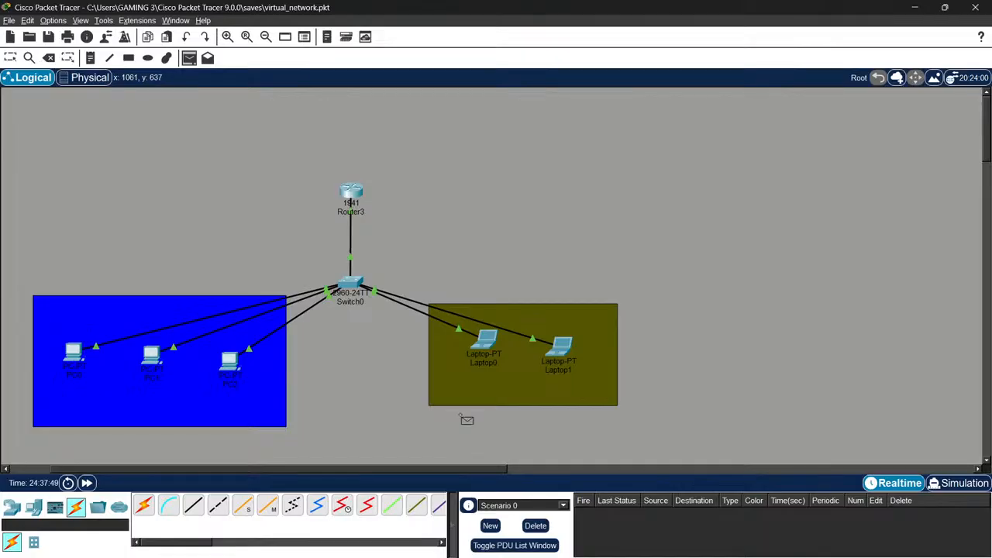
pyautogui.click(959, 483)
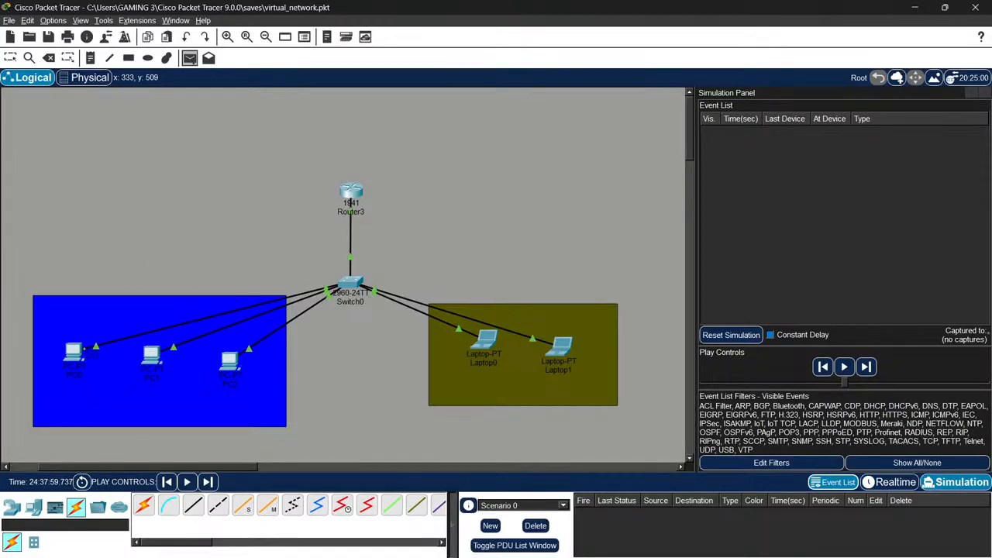
pyautogui.click(78, 353)
pyautogui.click(485, 341)
# Advance the simulation event by event to follow the packet from PC0 towards Laptop0
pyautogui.click(865, 367)
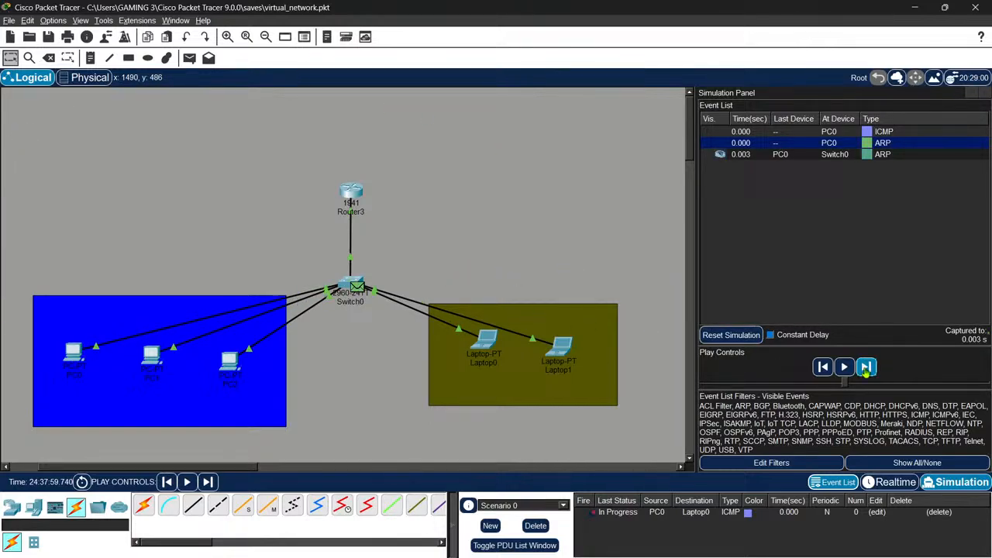
pyautogui.click(865, 367)
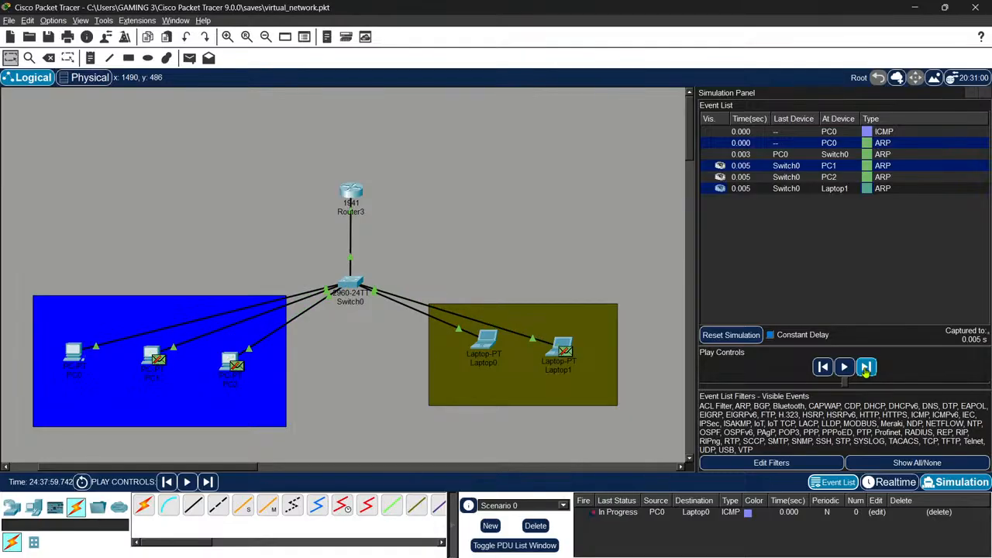
pyautogui.click(866, 367)
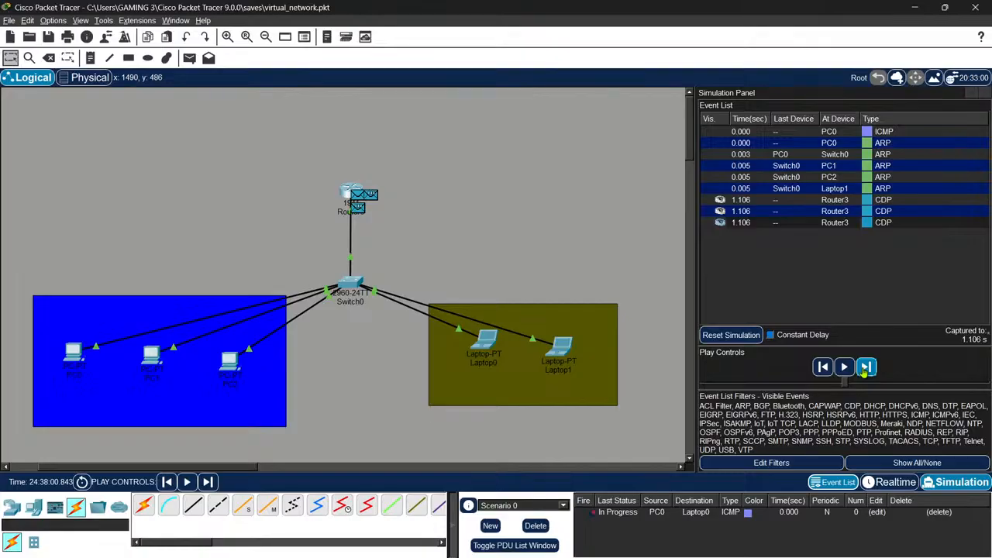
pyautogui.click(866, 367)
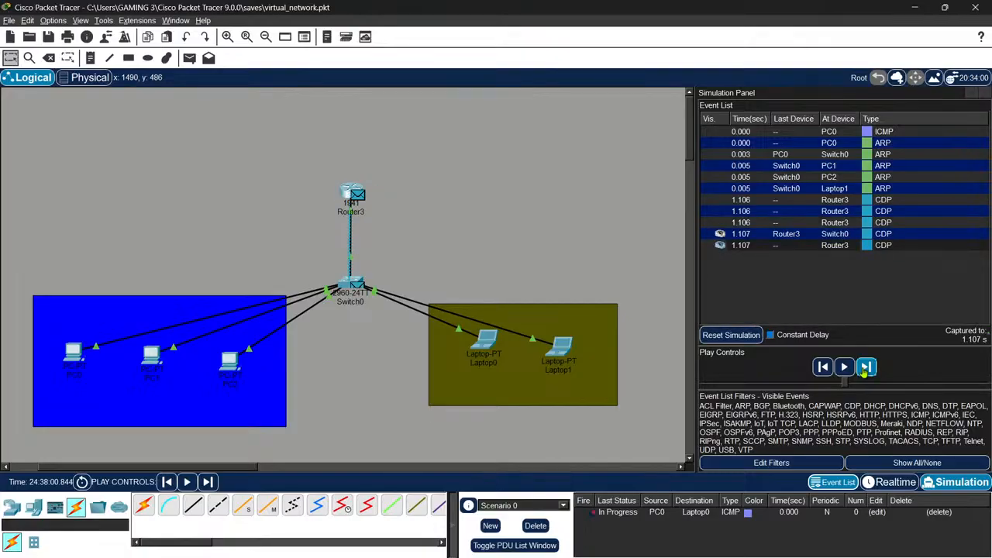
pyautogui.click(865, 368)
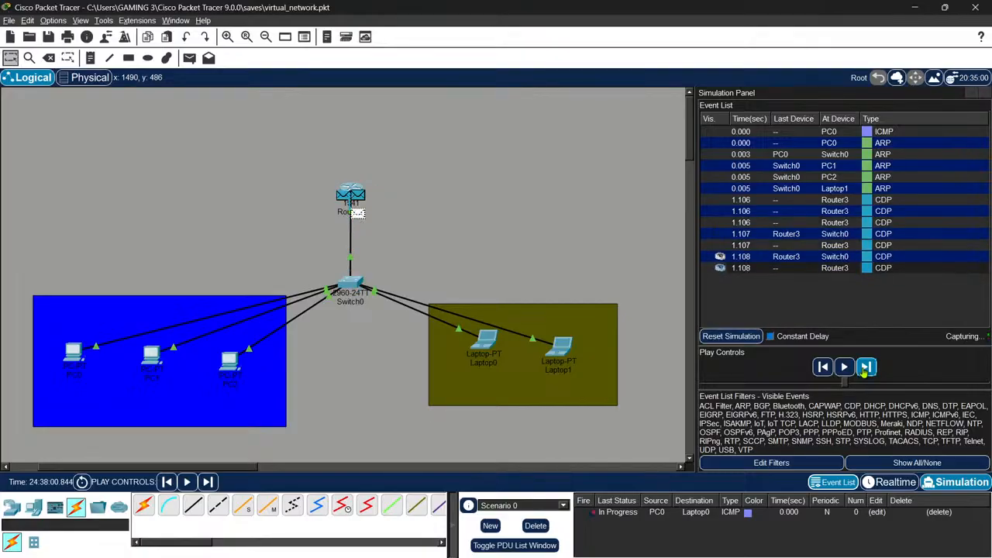
pyautogui.click(865, 367)
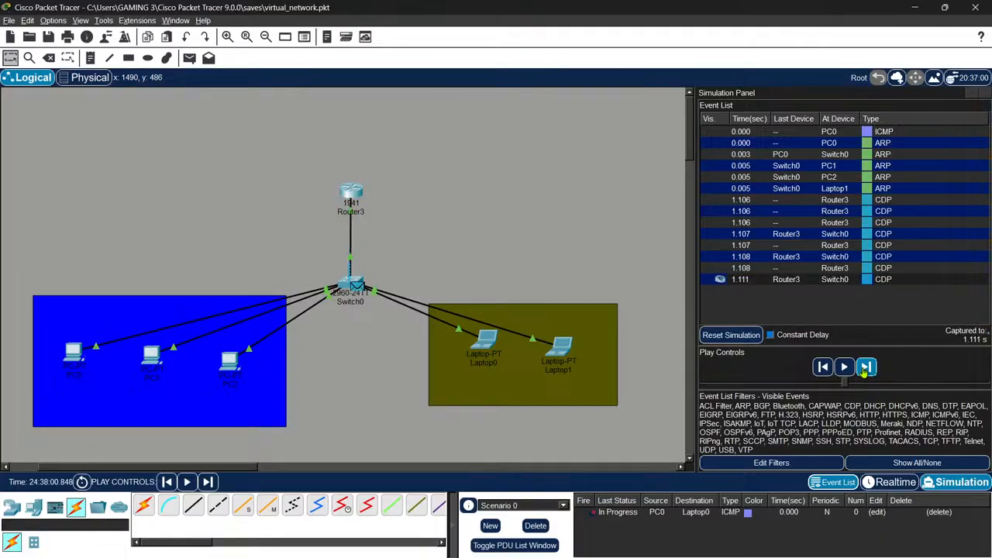
pyautogui.click(864, 370)
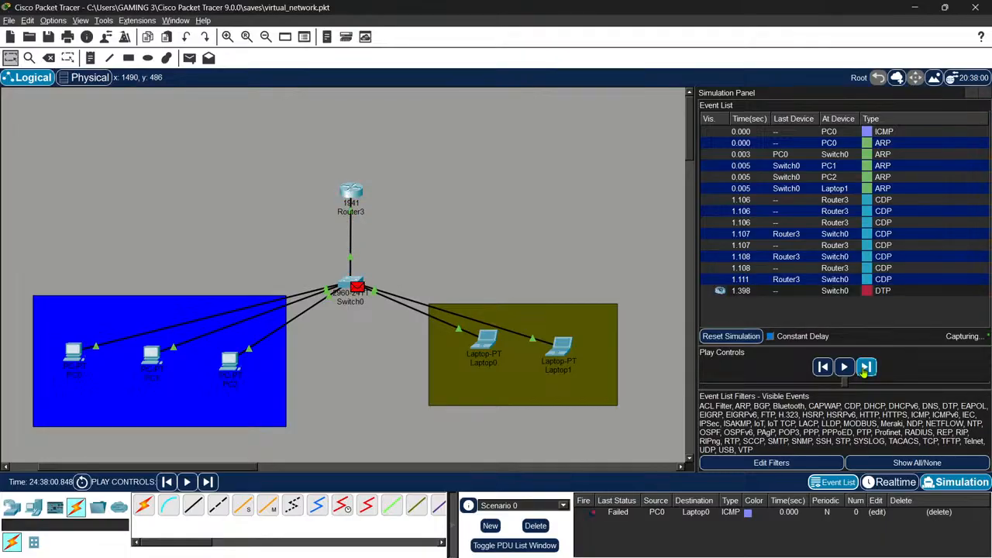
pyautogui.click(864, 369)
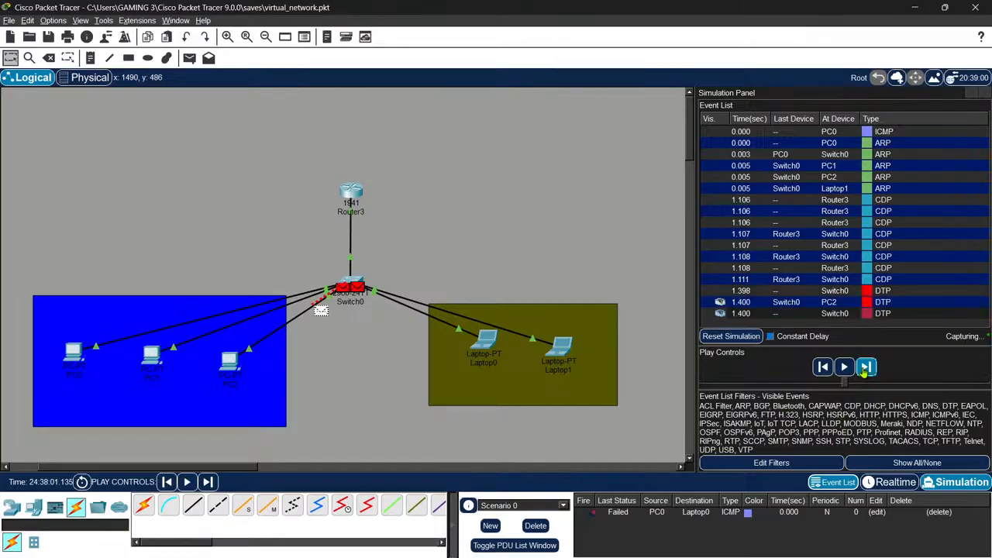
pyautogui.click(865, 368)
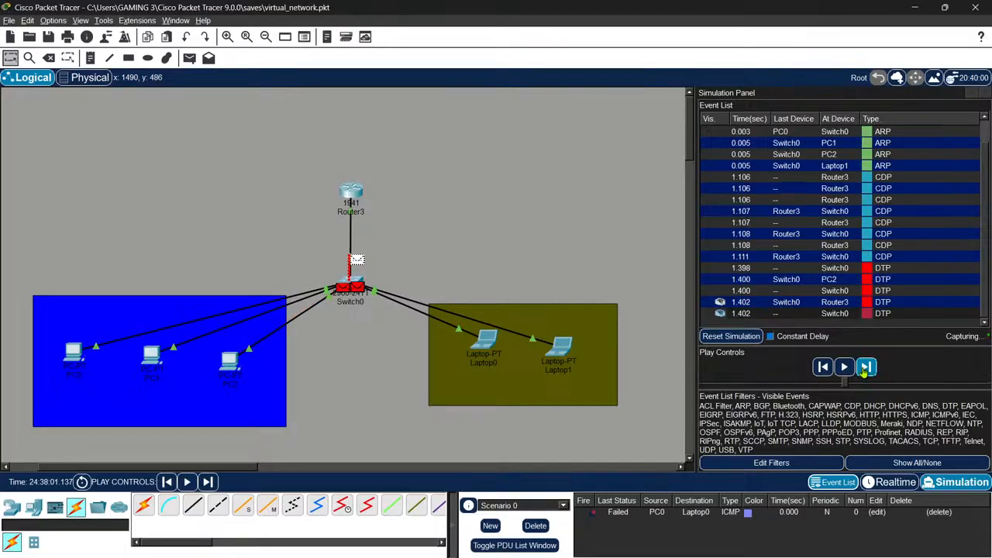
pyautogui.click(864, 371)
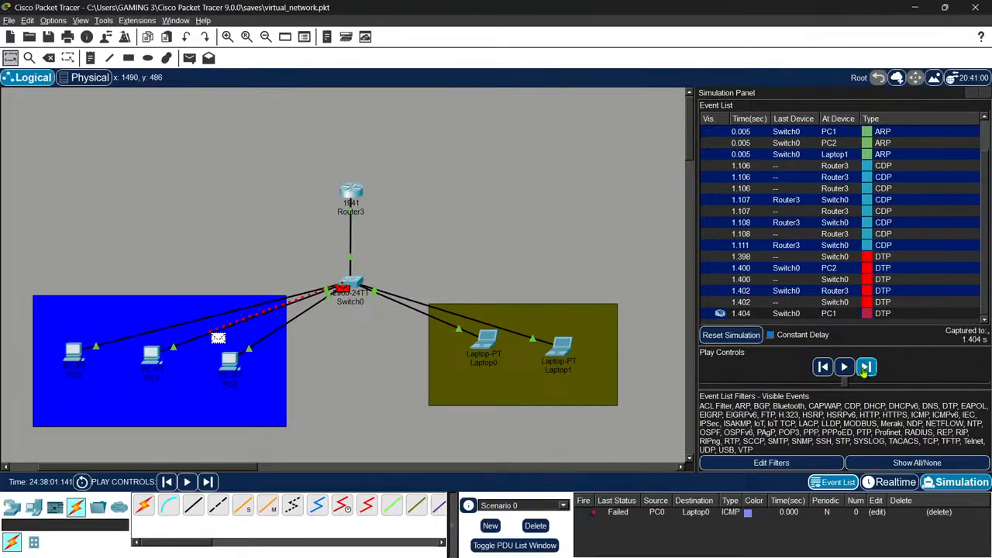
pyautogui.click(864, 371)
pyautogui.click(863, 371)
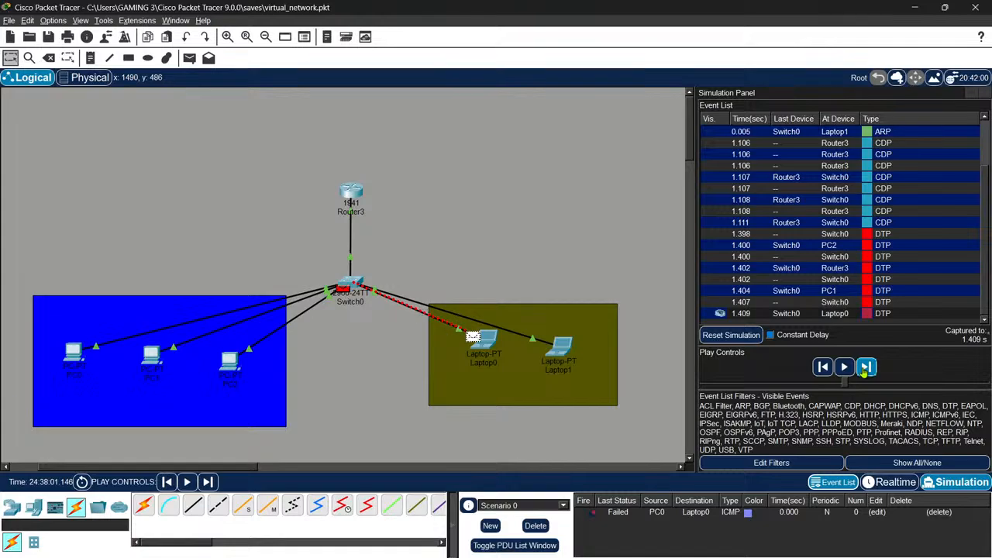
pyautogui.click(865, 370)
pyautogui.click(866, 368)
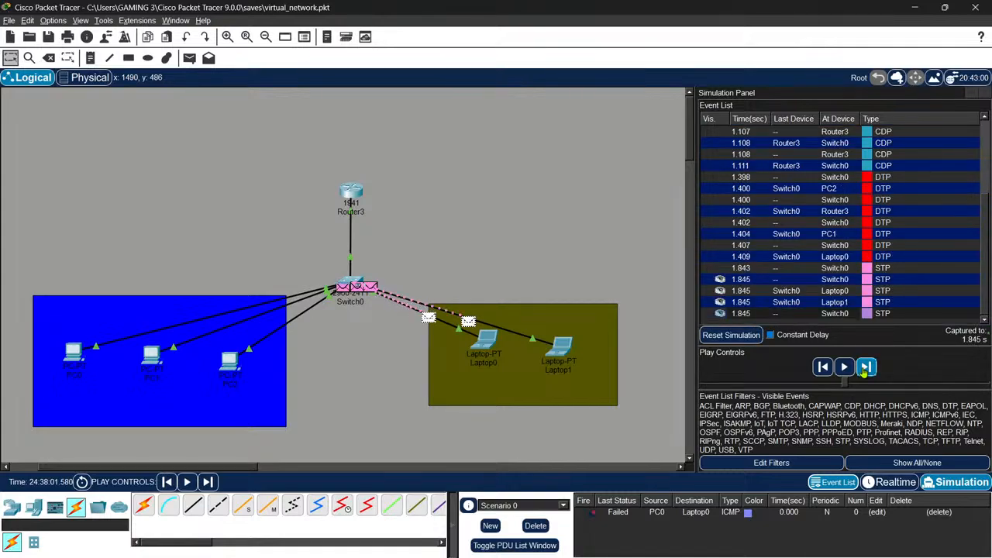
pyautogui.click(865, 369)
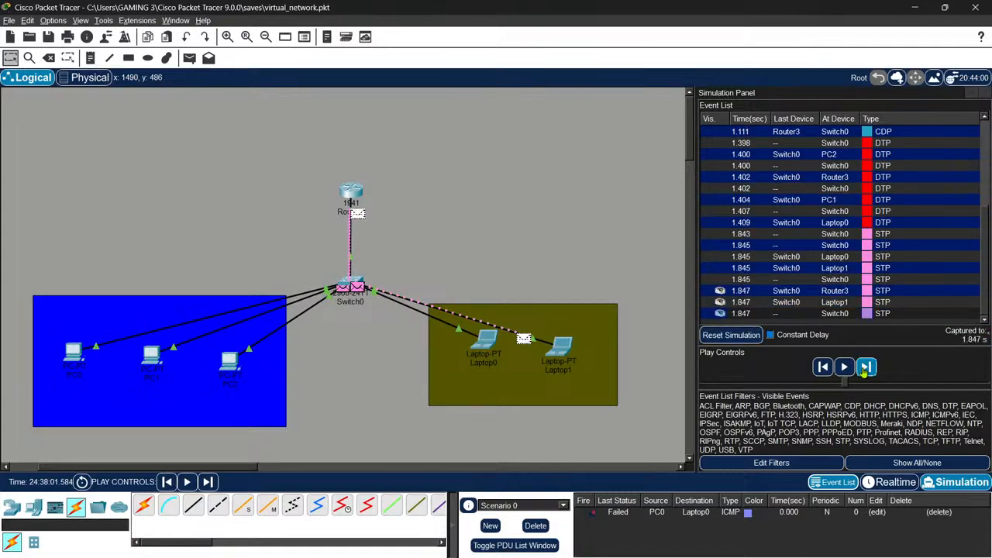
# Clear the current test scenario, add a simple PDU from PC1 to Laptop1, and advance the simulation by one event
pyautogui.click(731, 336)
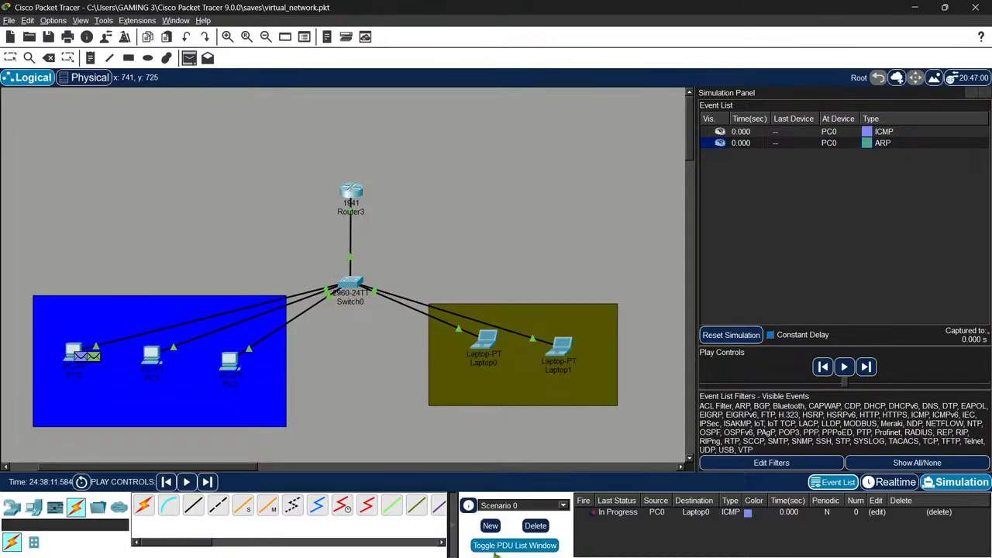
pyautogui.click(535, 525)
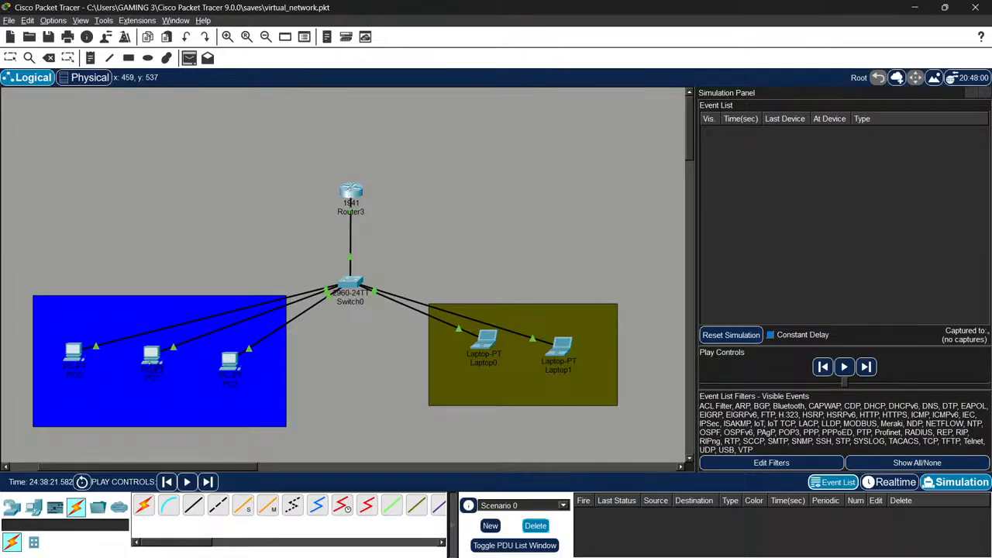
pyautogui.click(150, 356)
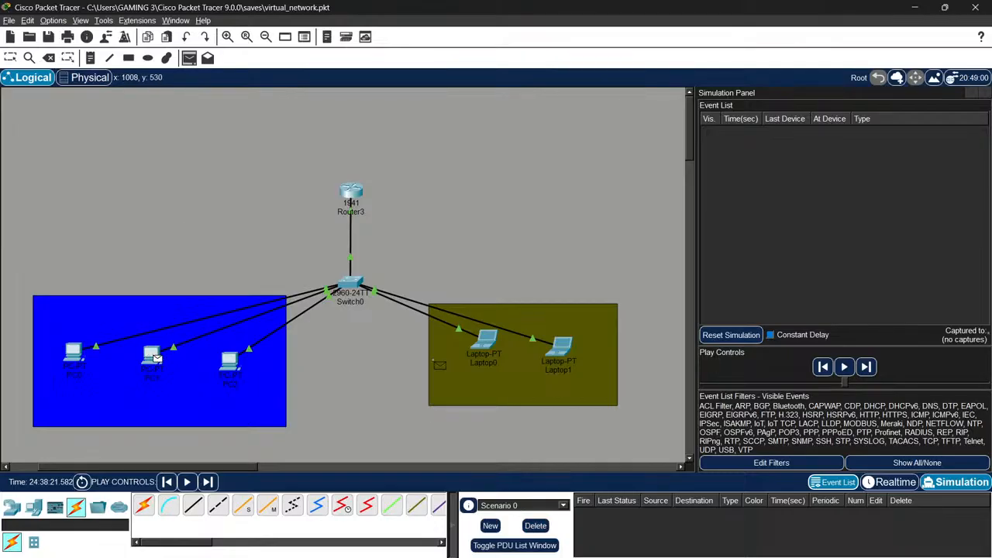
pyautogui.click(568, 349)
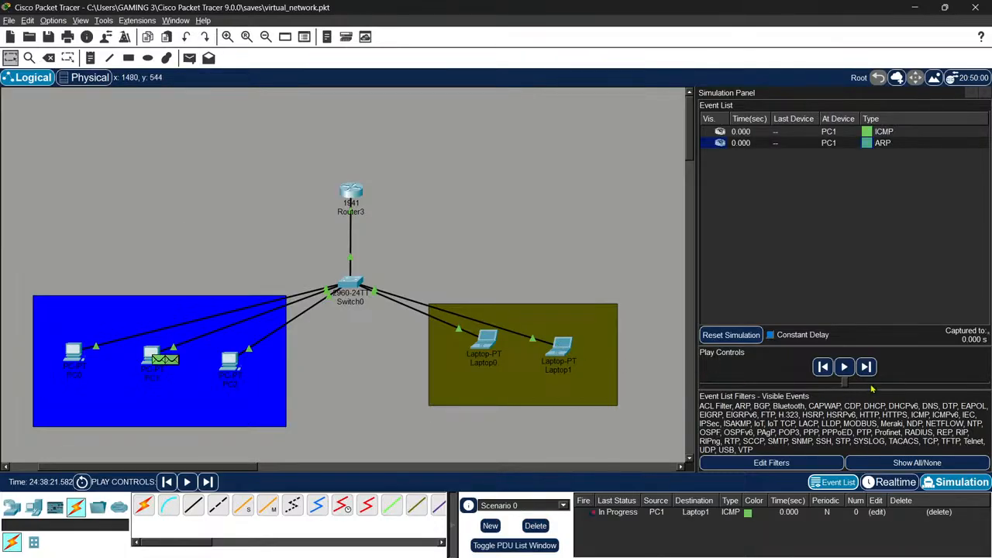
pyautogui.click(865, 367)
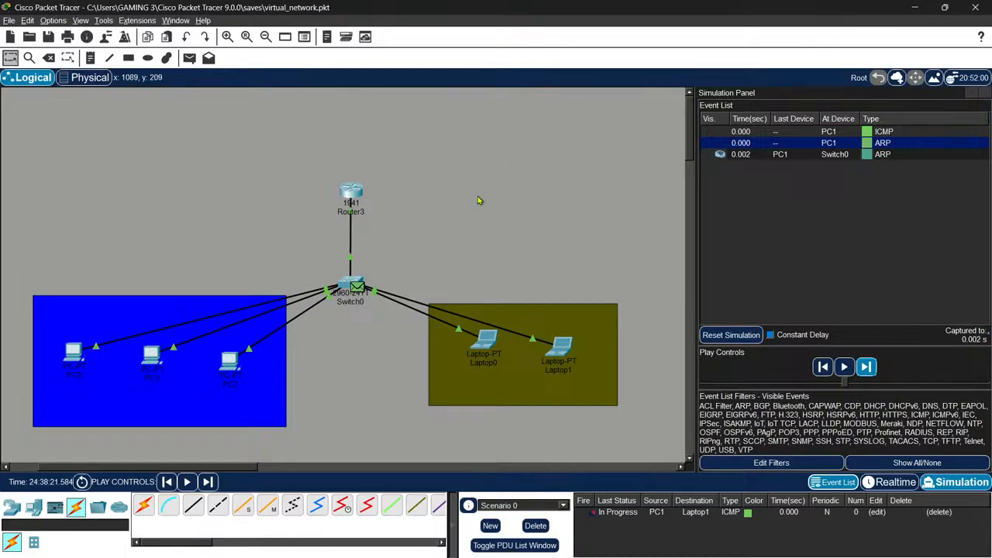
# In Switch0's console, configure port f0/6 as a trunk with "int f0/6" and "switchport mode trunk"
pyautogui.moveTo(347, 287)
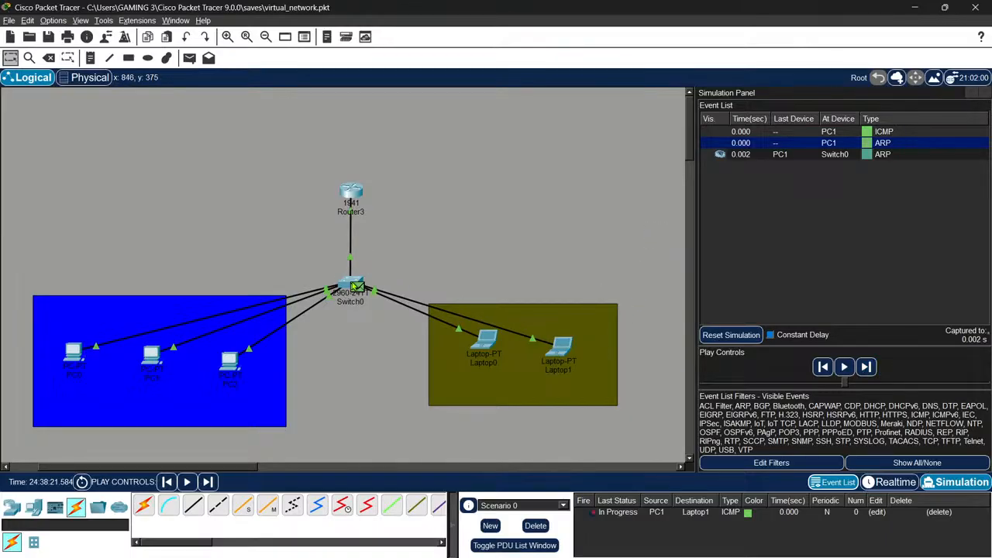
pyautogui.click(350, 285)
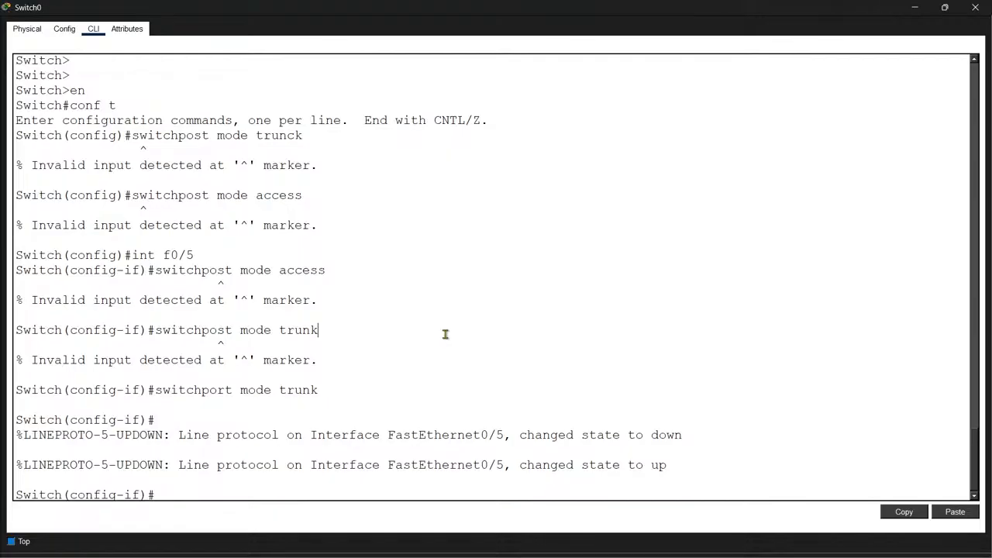
pyautogui.press('Up')
pyautogui.press('Up')
pyautogui.press('Up')
pyautogui.press('Up')
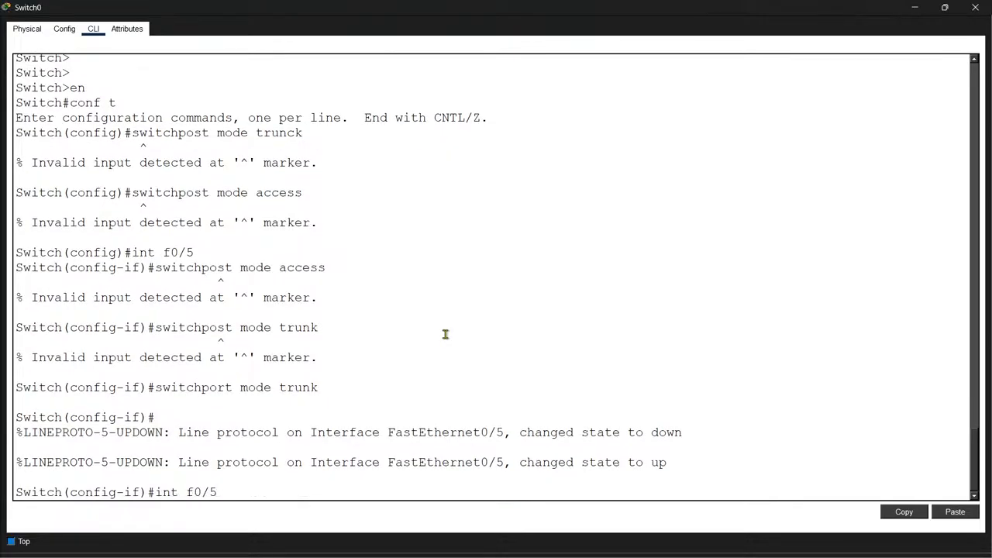
pyautogui.press('BackSpace')
pyautogui.write('6')
pyautogui.press('Return')
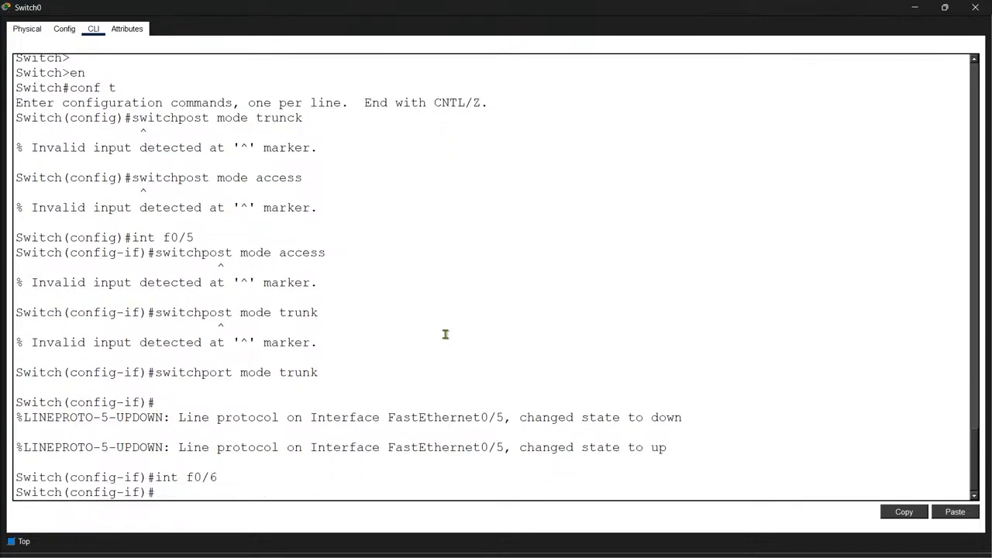
pyautogui.press('Up')
pyautogui.press('Up')
pyautogui.press('Return')
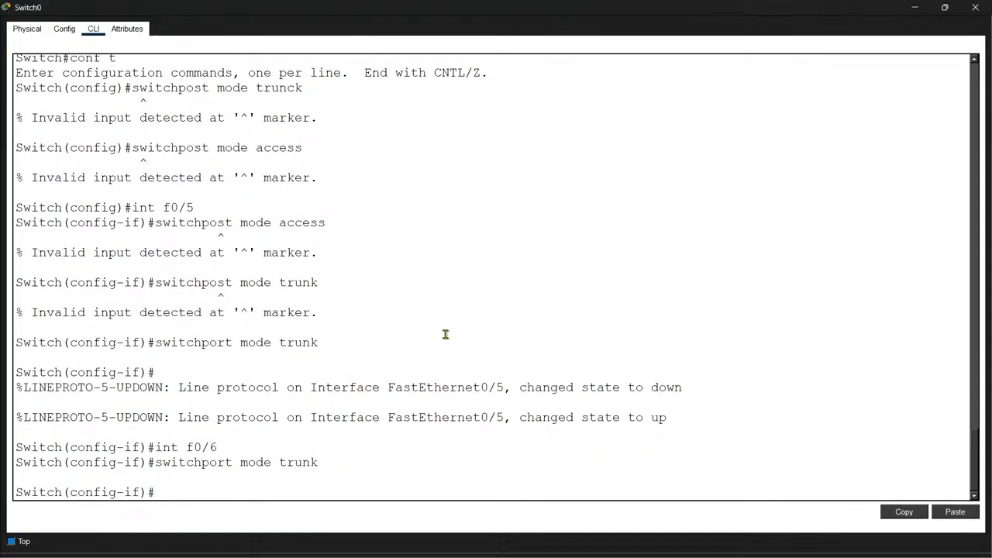
# Return to the topology and check Switch0's port summary for the VLAN assigned to each port
pyautogui.hotkey('alt', 'Tab')
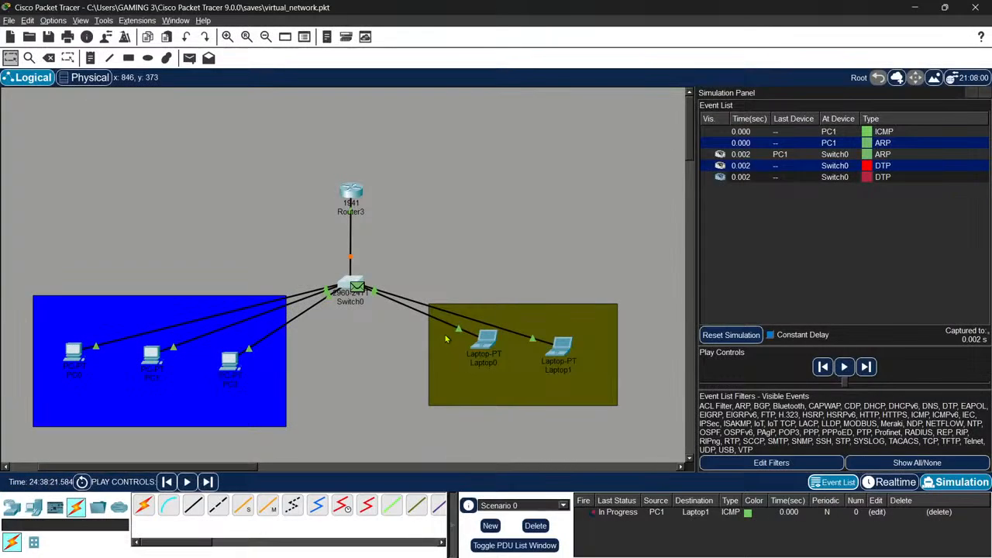
pyautogui.click(559, 350)
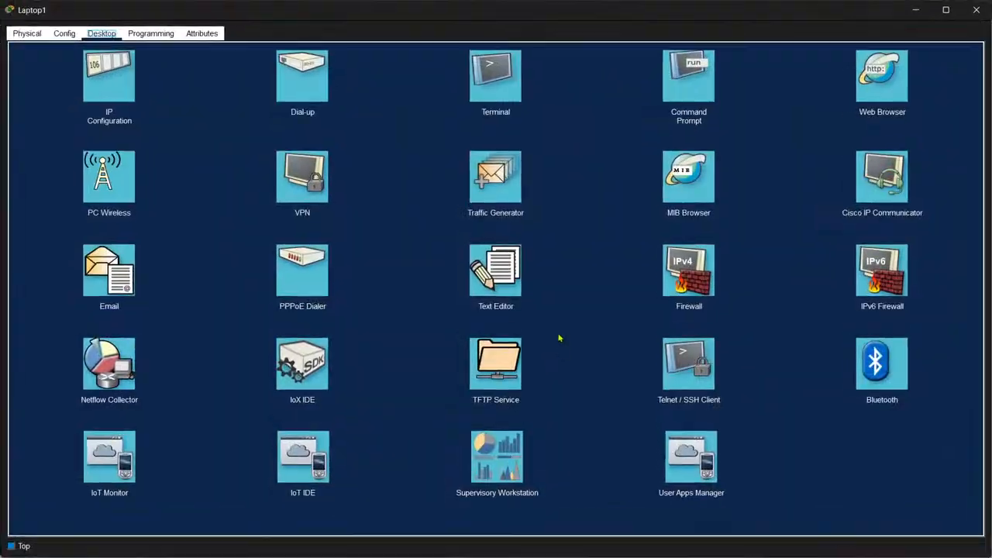
pyautogui.hotkey('alt', 'Tab')
pyautogui.moveTo(343, 288)
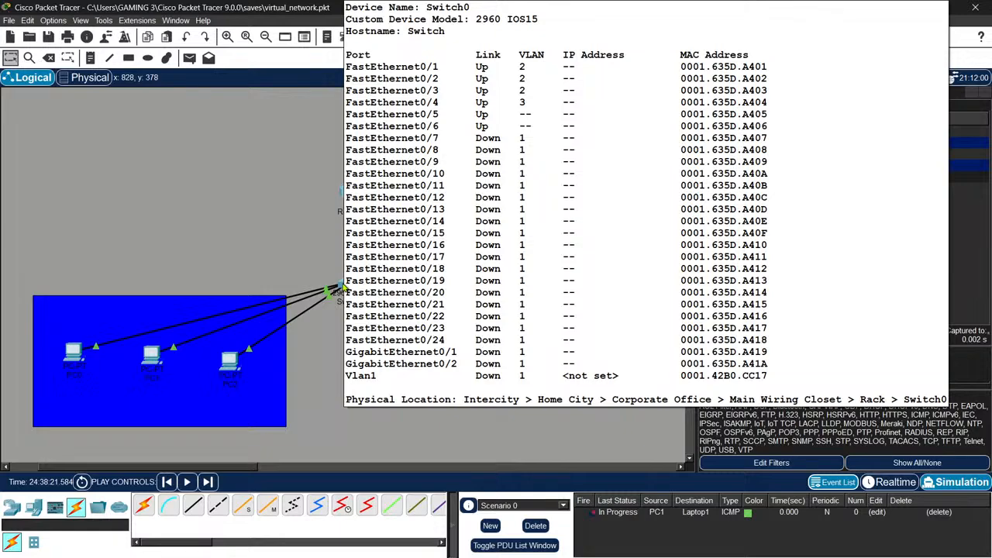
# Reopen Switch0's console and look back through its command history and earlier output
pyautogui.click(341, 287)
pyautogui.press('Up')
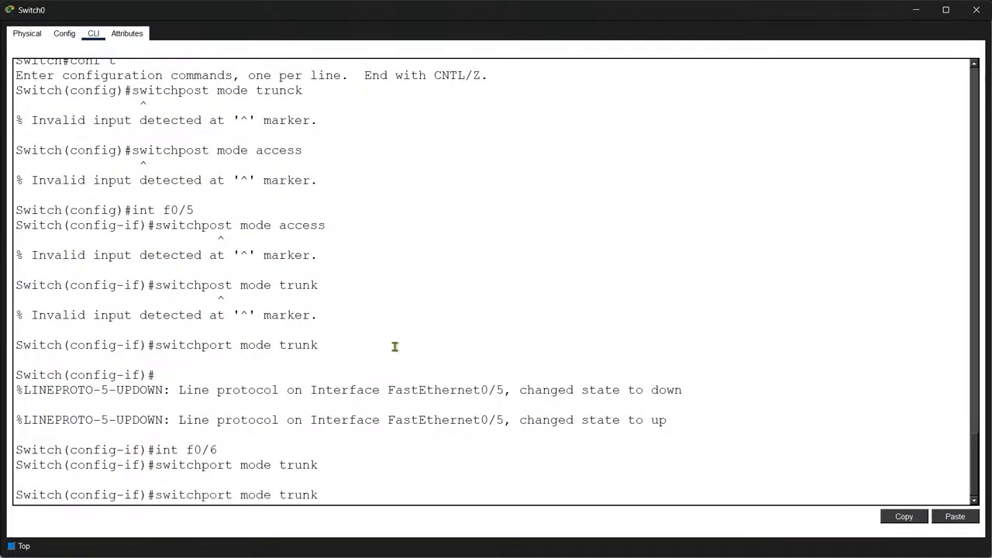
pyautogui.press('Up')
pyautogui.press('Up')
pyautogui.press('Up')
pyautogui.press('Up')
pyautogui.press('Up')
pyautogui.press('Up')
pyautogui.press('Up')
pyautogui.press('BackSpace')
pyautogui.press('BackSpace')
pyautogui.press('BackSpace')
pyautogui.press('BackSpace')
pyautogui.press('BackSpace')
pyautogui.press('BackSpace')
pyautogui.press('BackSpace')
pyautogui.press('BackSpace')
pyautogui.press('BackSpace')
pyautogui.press('BackSpace')
pyautogui.press('BackSpace')
pyautogui.press('BackSpace')
pyautogui.press('BackSpace')
pyautogui.press('BackSpace')
pyautogui.press('BackSpace')
pyautogui.press('BackSpace')
pyautogui.press('BackSpace')
pyautogui.press('BackSpace')
pyautogui.press('BackSpace')
pyautogui.press('BackSpace')
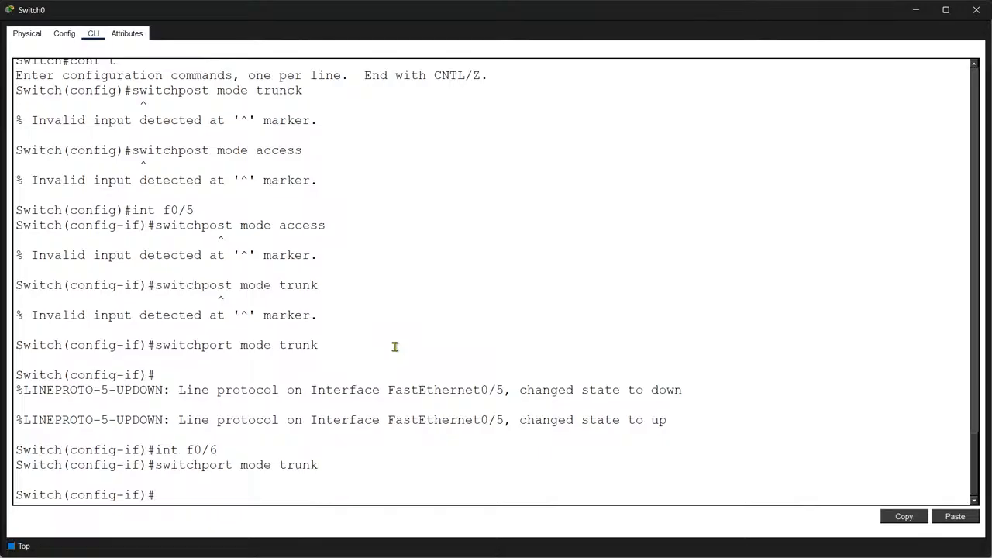
pyautogui.scroll(20, 395, 346)
pyautogui.scroll(-10, 395, 346)
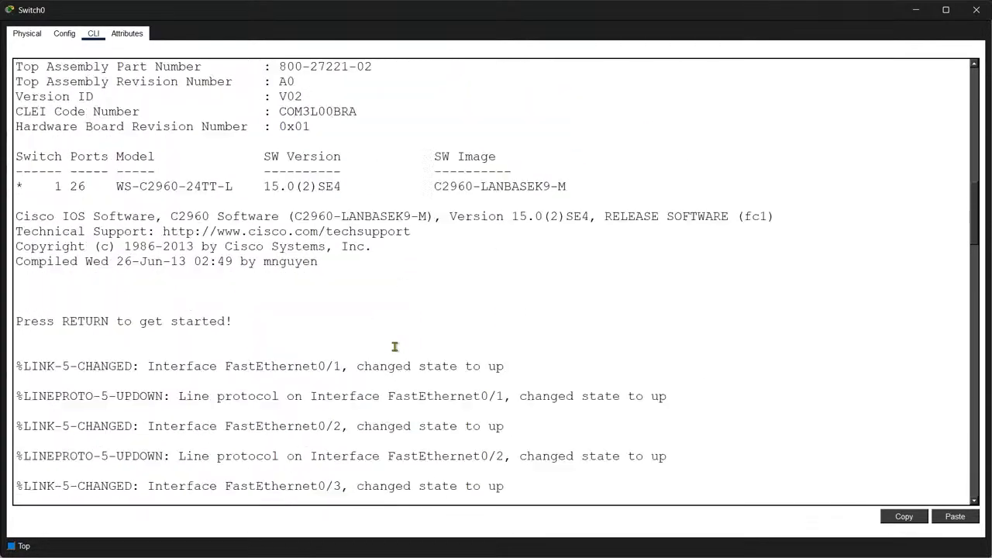
pyautogui.scroll(-15, 395, 346)
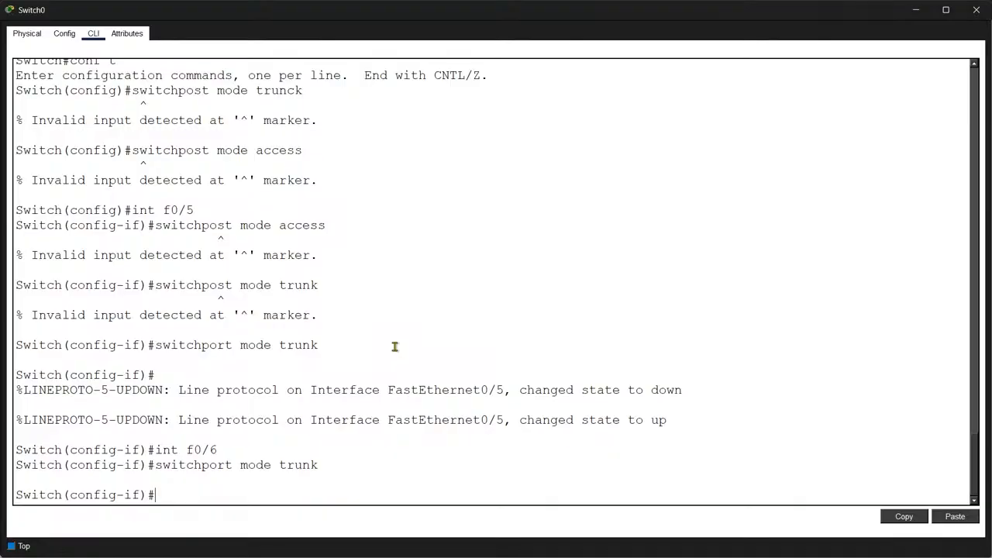
# Exit the current interface on Switch0 and enter configuration of port f0/5 with "int f0/5"
pyautogui.write('int')
pyautogui.press('BackSpace')
pyautogui.press('BackSpace')
pyautogui.press('BackSpace')
pyautogui.write('ex')
pyautogui.press('Return')
pyautogui.write('itch(config)#i')
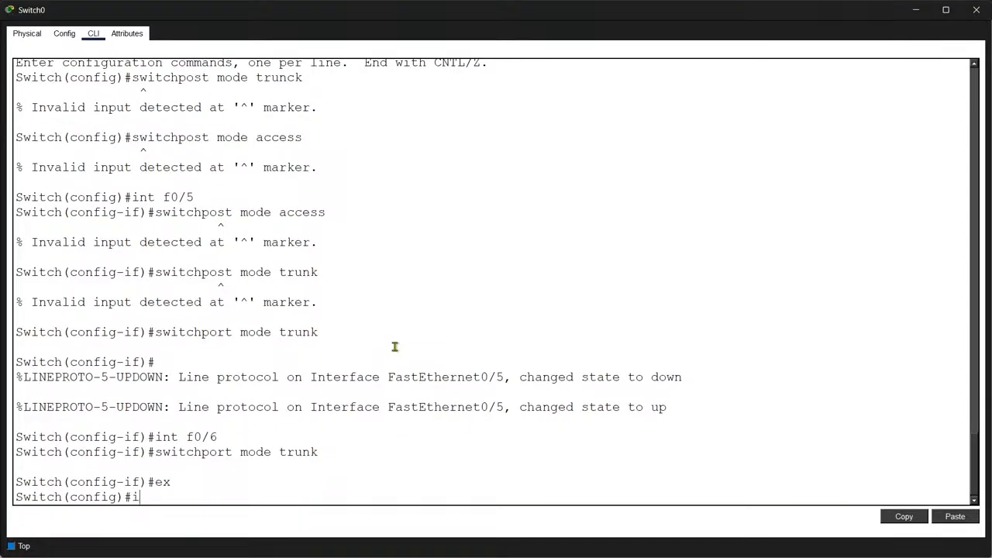
pyautogui.write('nt f0/5')
pyautogui.press('Return')
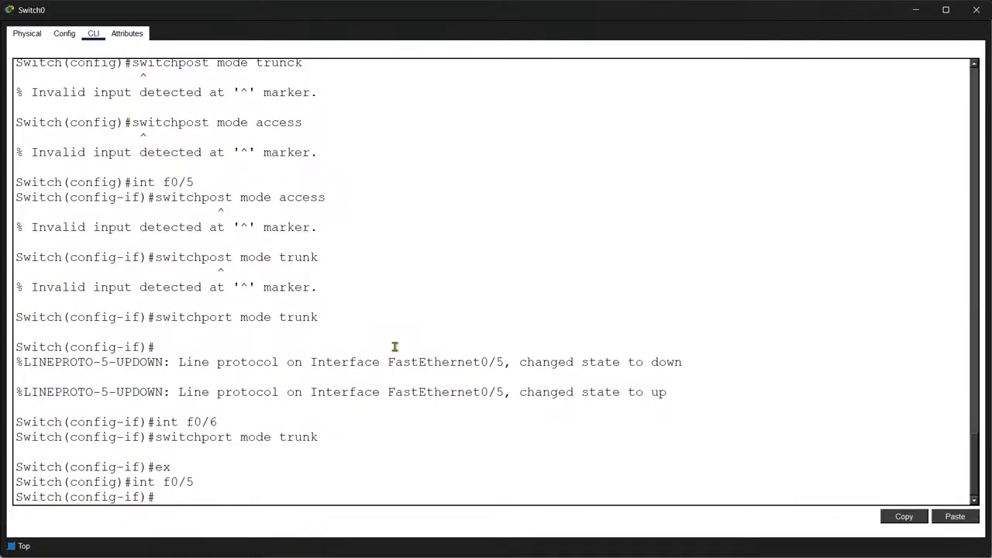
# Try to put port f0/5 in VLAN 3 with "switchport mode vlan 3"
pyautogui.write('switchport mode')
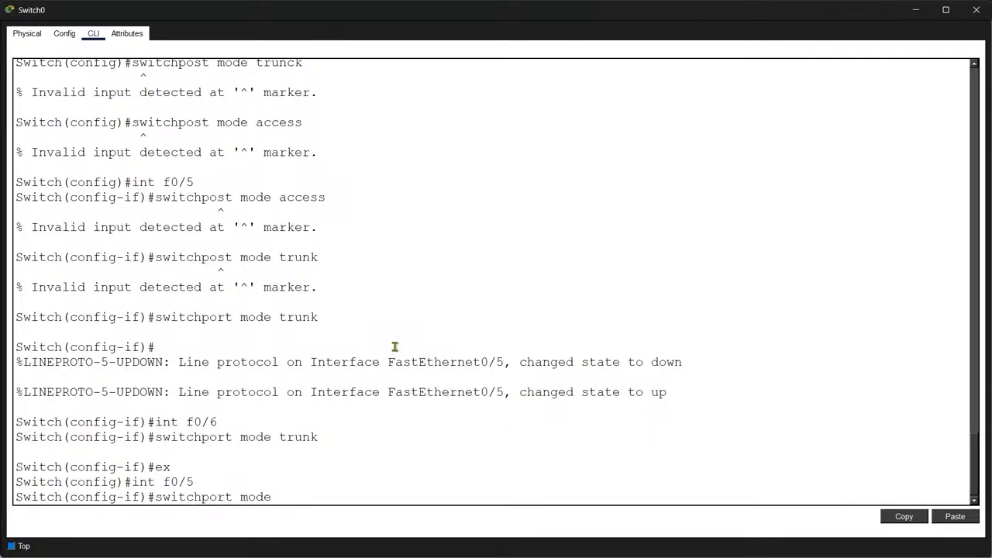
pyautogui.write(' vlan 3')
pyautogui.press('Return')
# Switch to the ChatGPT lab notes in the browser and find the commands for assigning switch ports to VLANs
pyautogui.hotkey('alt', 'Tab')
pyautogui.hotkey('alt', 'Tab')
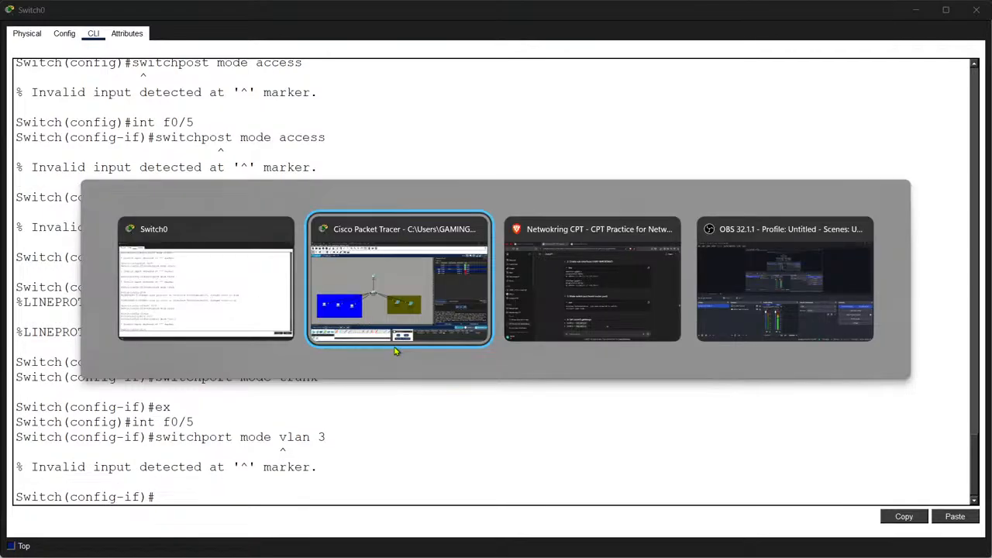
pyautogui.scroll(10, 394, 351)
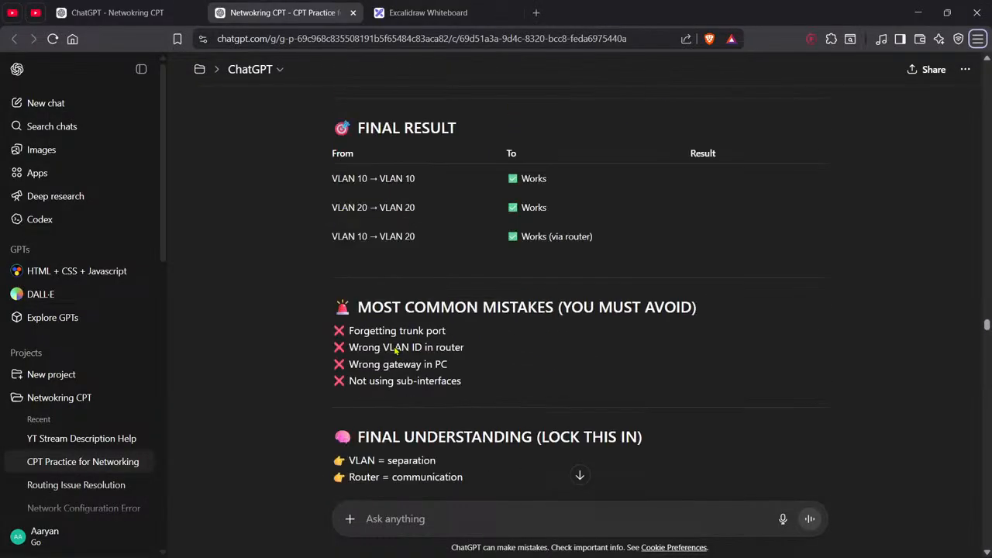
pyautogui.scroll(8, 394, 351)
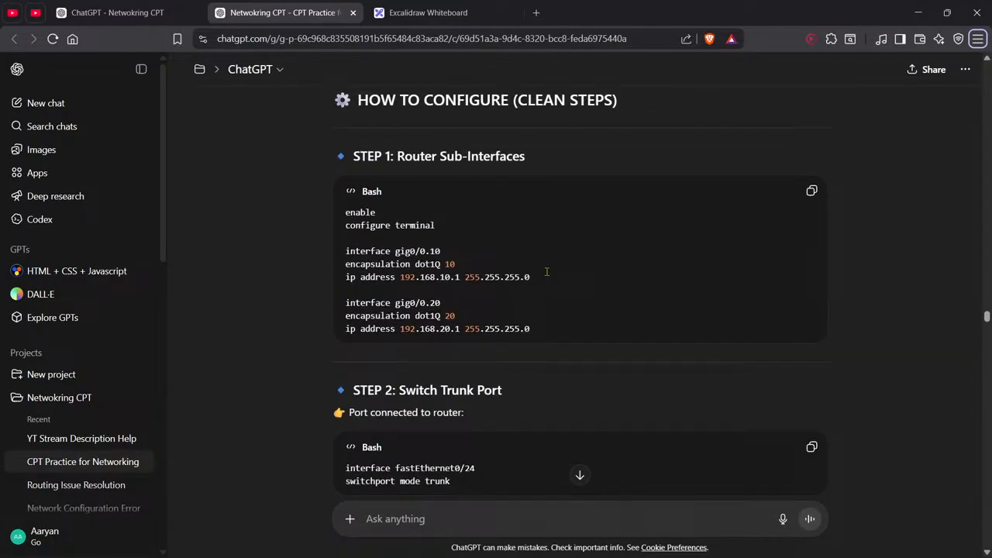
pyautogui.scroll(7, 547, 271)
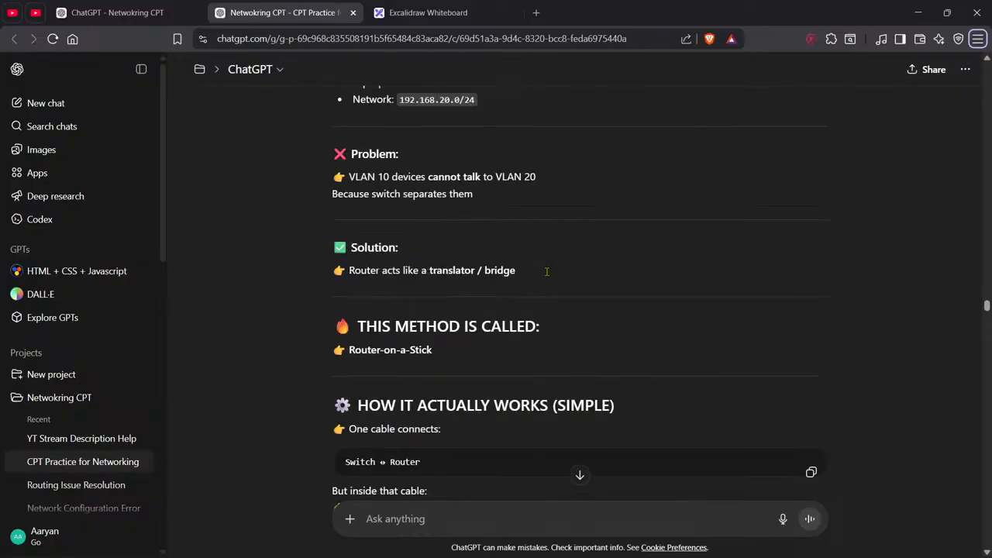
pyautogui.scroll(15, 546, 271)
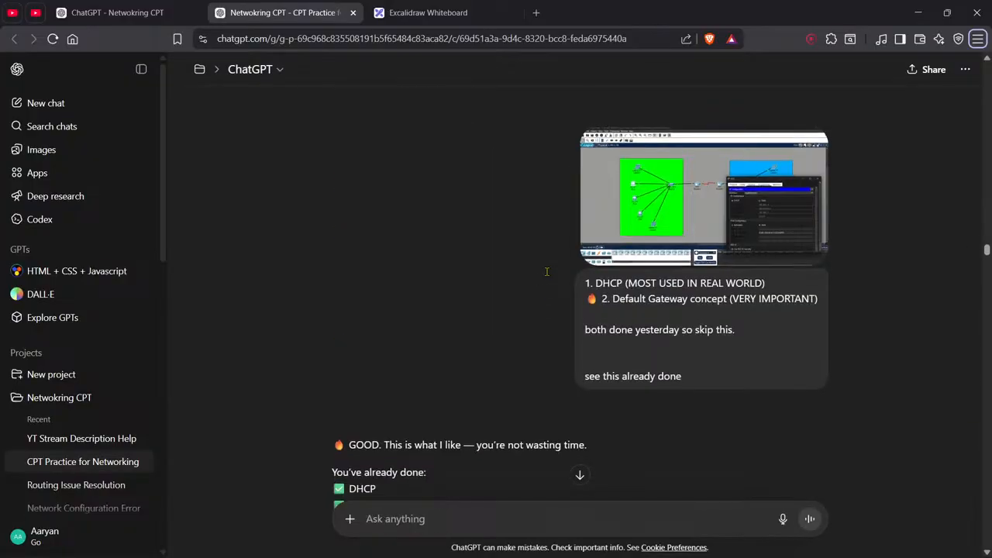
pyautogui.scroll(-12, 546, 271)
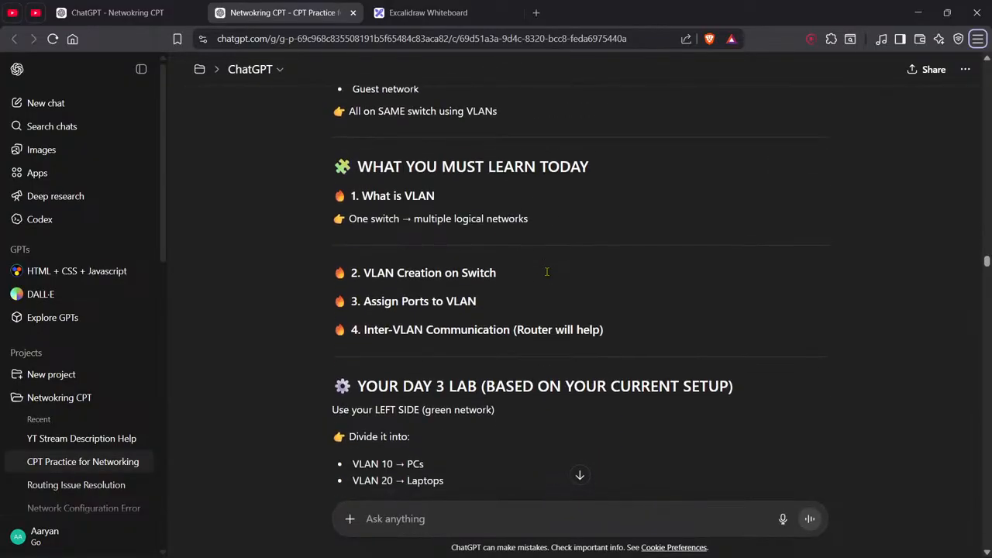
pyautogui.scroll(-6, 547, 271)
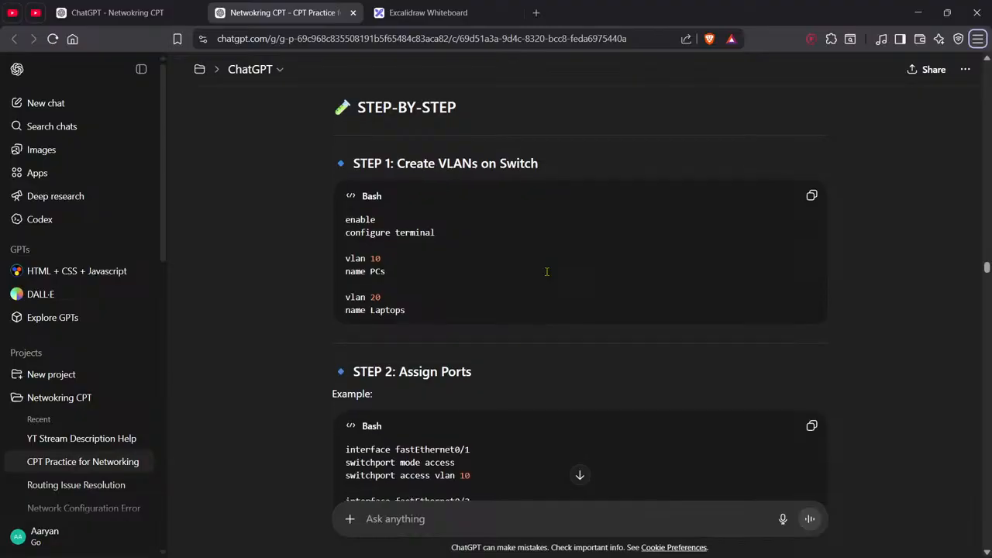
pyautogui.scroll(-2, 546, 271)
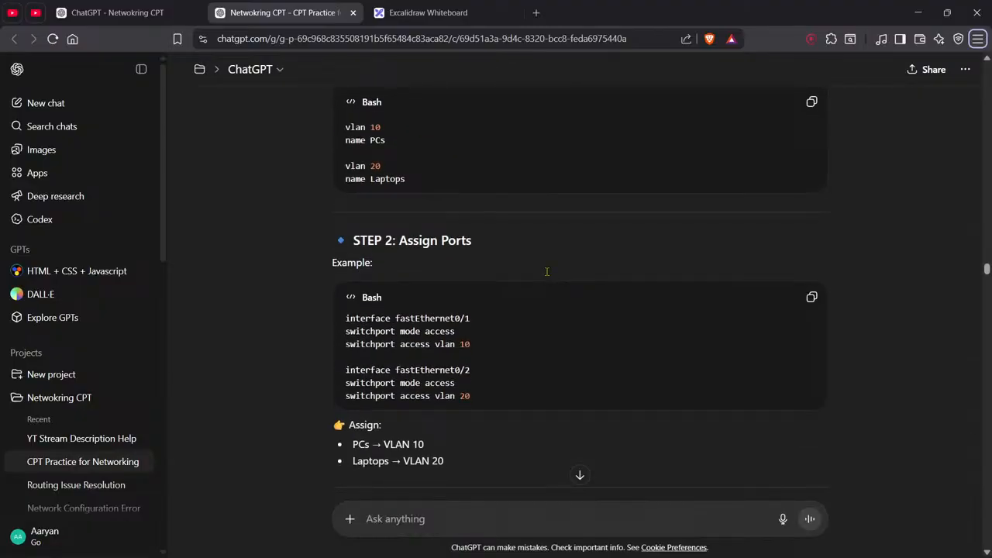
pyautogui.scroll(-2, 547, 271)
# Return to Switch0's console and set port f0/5 to access mode with "switchport mode access"
pyautogui.hotkey('alt', 'Tab')
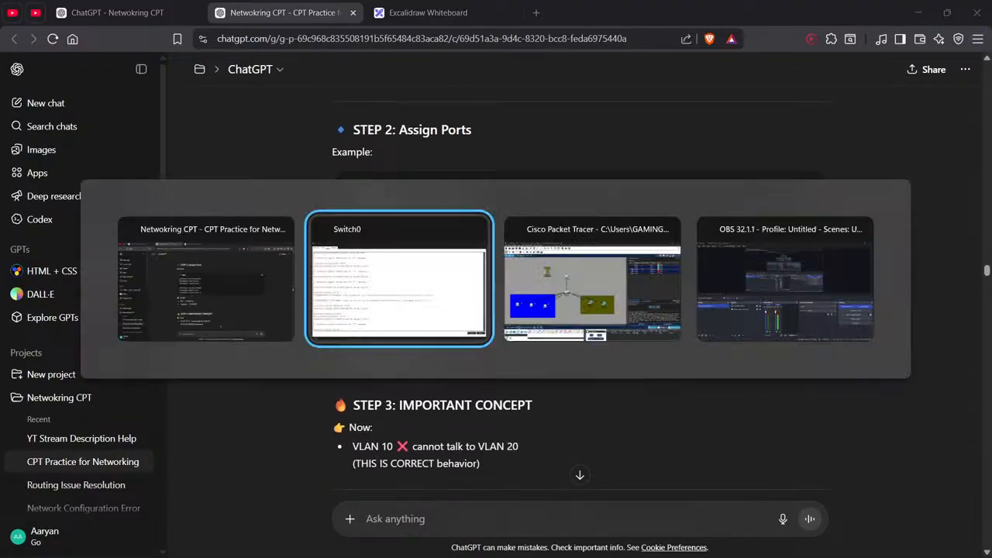
pyautogui.press('Up')
pyautogui.press('Up')
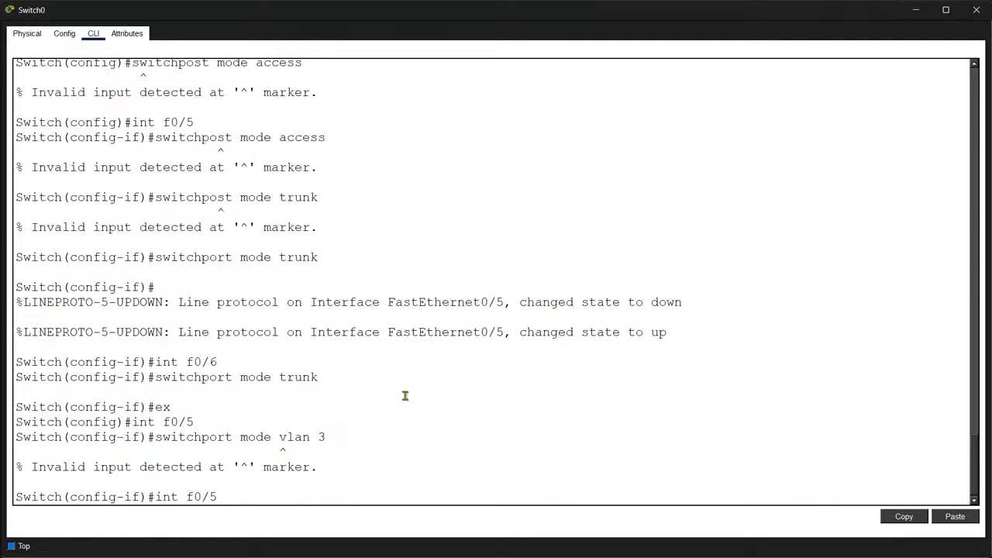
pyautogui.press('Up')
pyautogui.press('BackSpace')
pyautogui.press('BackSpace')
pyautogui.press('BackSpace')
pyautogui.press('BackSpace')
pyautogui.press('BackSpace')
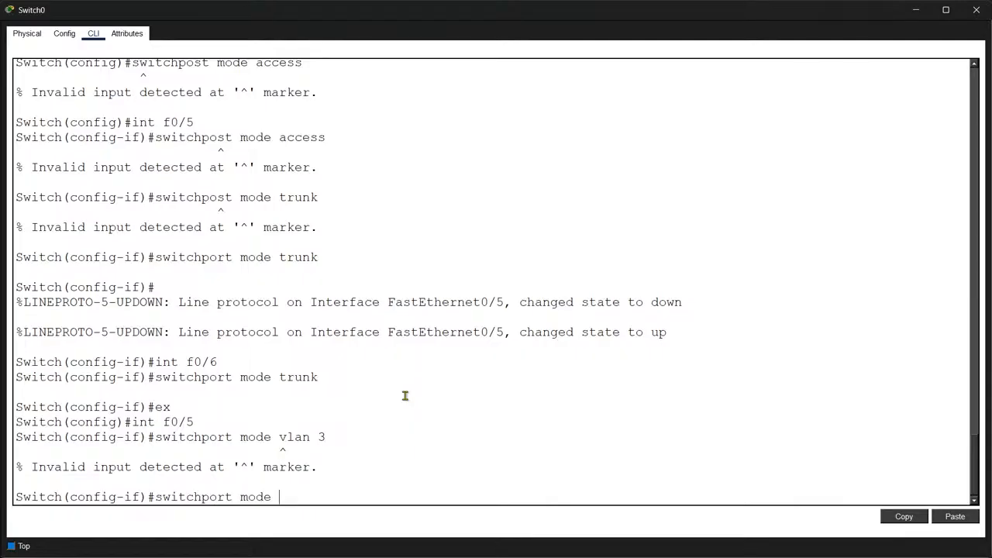
pyautogui.write('access')
pyautogui.press('Return')
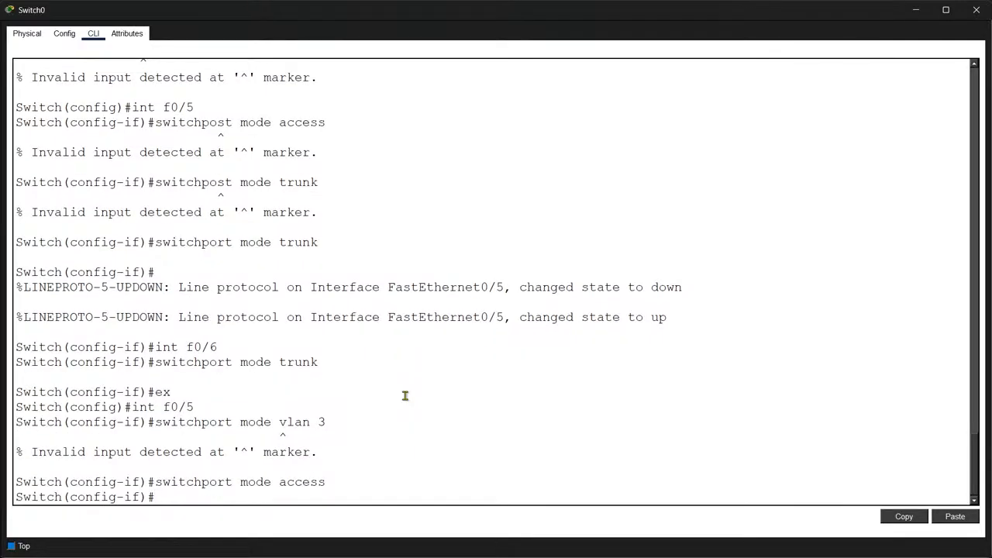
# Recheck the lab notes and assign port f0/5 to VLAN 3 with "switchport access vlan 3"
pyautogui.hotkey('alt', 'Tab')
pyautogui.hotkey('alt', 'Tab')
pyautogui.press('Up')
pyautogui.press('Left')
pyautogui.press('Left')
pyautogui.press('Left')
pyautogui.press('Left')
pyautogui.press('Left')
pyautogui.press('Left')
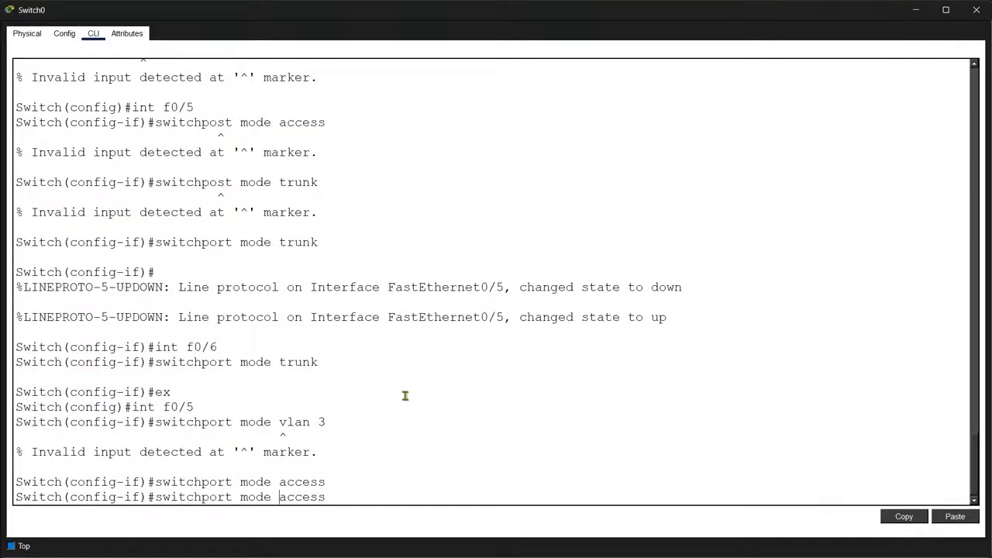
pyautogui.press('BackSpace')
pyautogui.press('BackSpace')
pyautogui.press('BackSpace')
pyautogui.press('BackSpace')
pyautogui.press('BackSpace')
pyautogui.press('Right')
pyautogui.write('vlan')
pyautogui.press('Return')
# Go back to the topology, switch to realtime mode and fast-forward the network time
pyautogui.hotkey('alt', 'Tab')
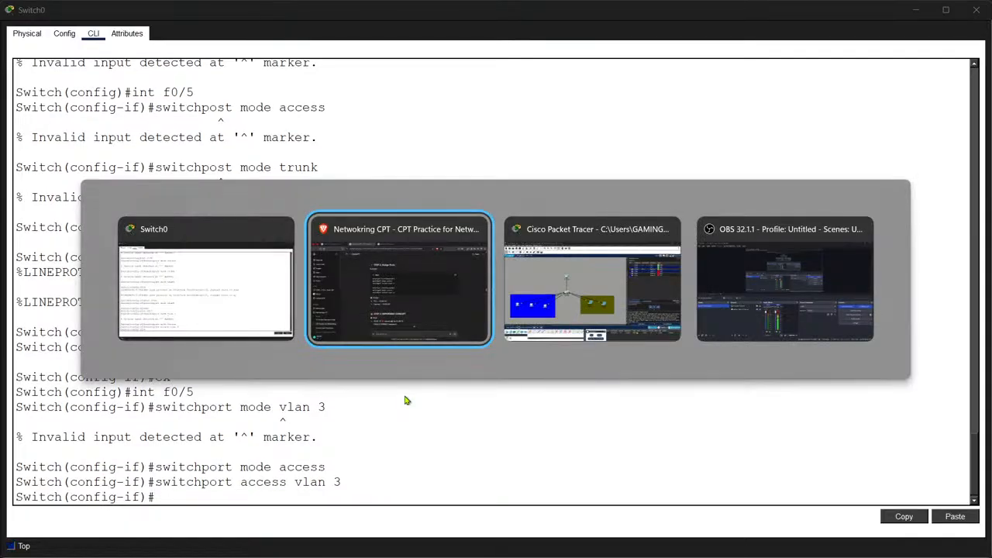
pyautogui.hotkey('alt', 'shift', 'Tab')
pyautogui.hotkey('alt', 'Tab')
pyautogui.hotkey('alt', 'Tab')
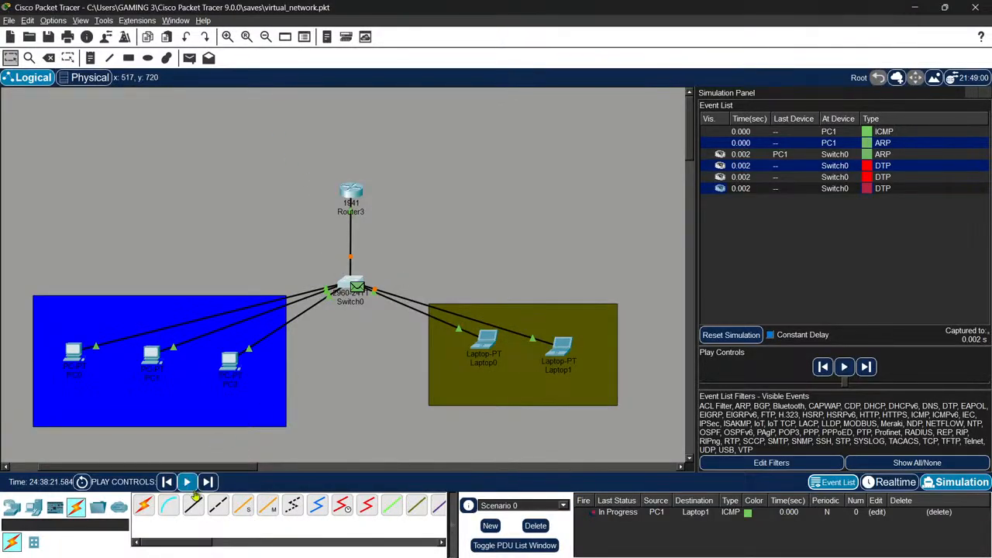
pyautogui.click(891, 481)
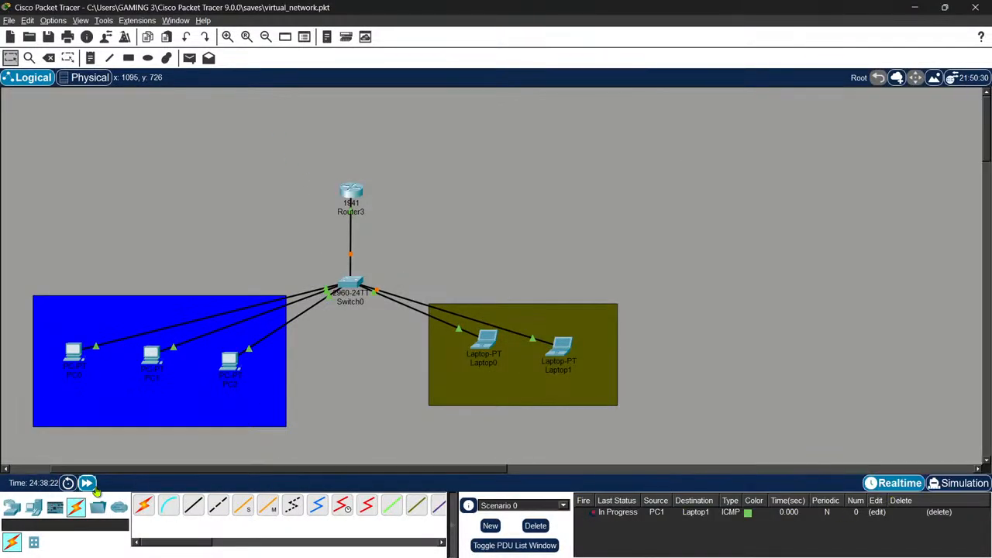
pyautogui.click(87, 483)
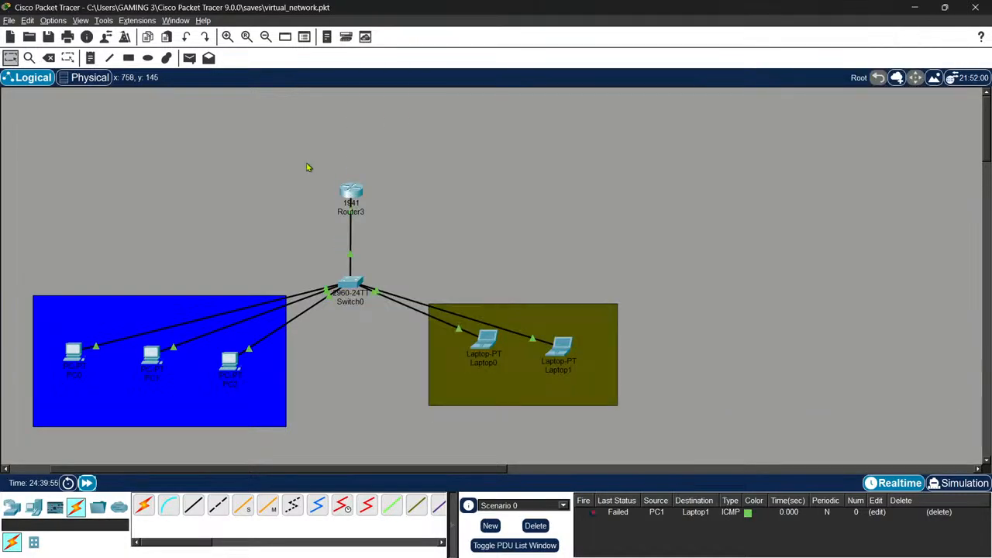
# Delete the current test scenario and add a simple PDU from PC0 to Laptop0 in simulation mode
pyautogui.click(535, 525)
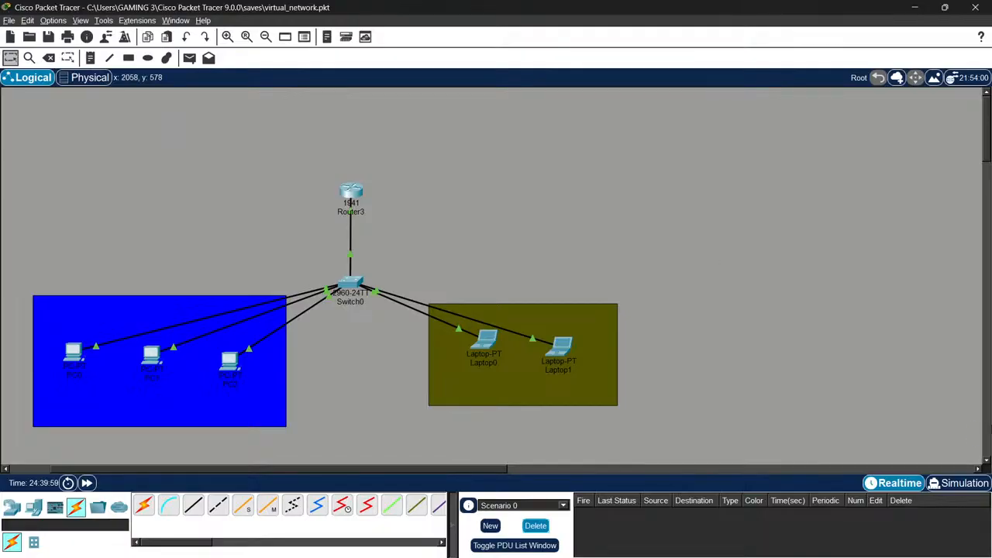
pyautogui.click(961, 483)
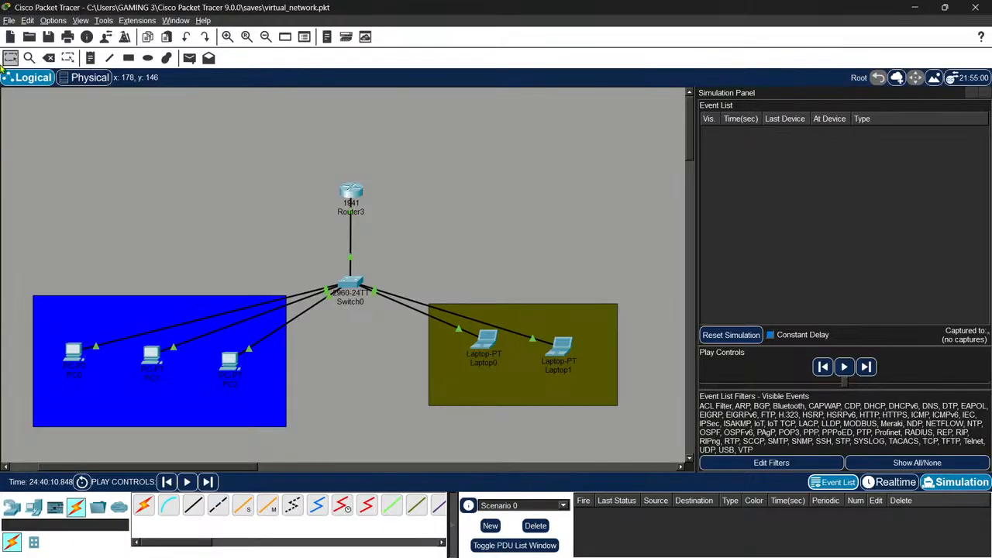
pyautogui.click(189, 58)
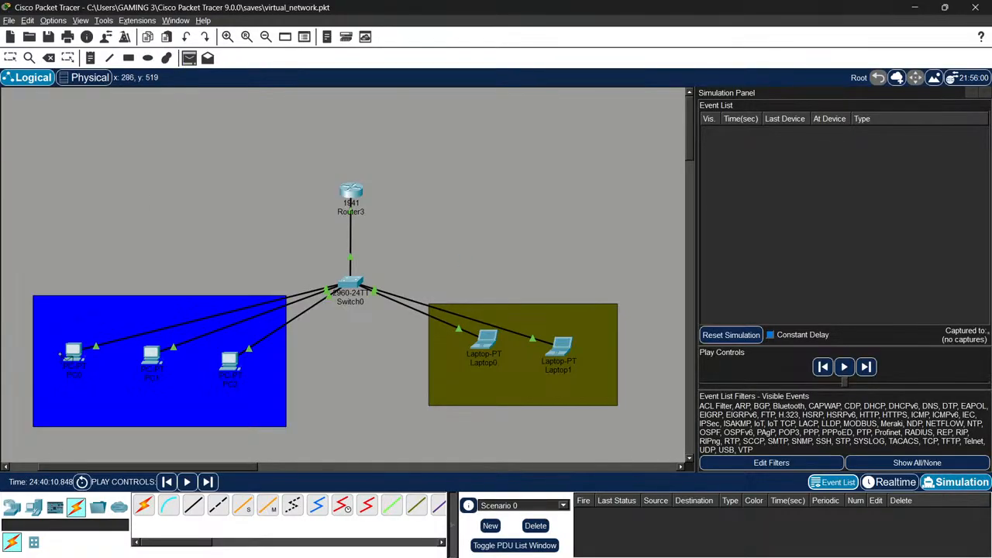
pyautogui.click(72, 352)
pyautogui.click(488, 341)
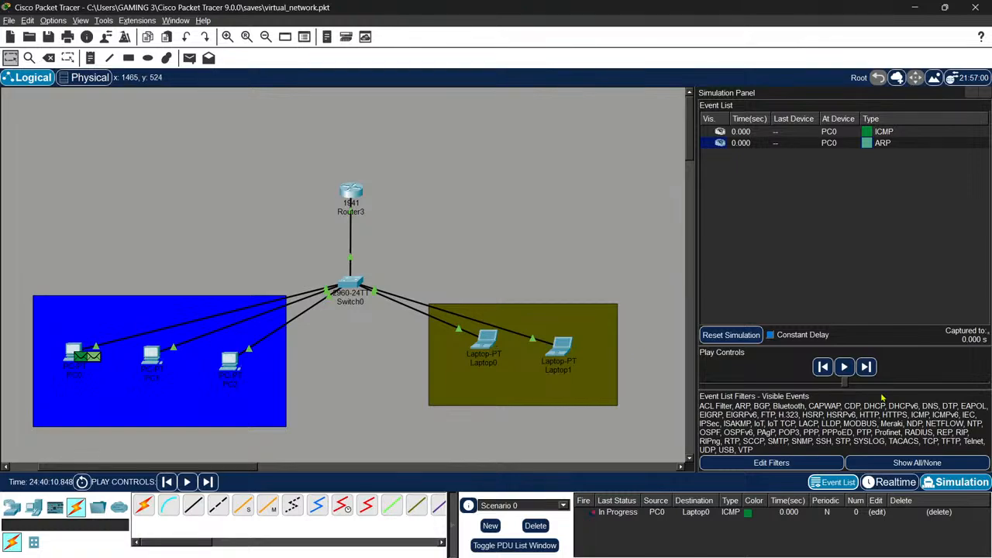
# Advance the simulation by two events to follow the PC0 packet, and briefly open and close Laptop0's window
pyautogui.click(866, 366)
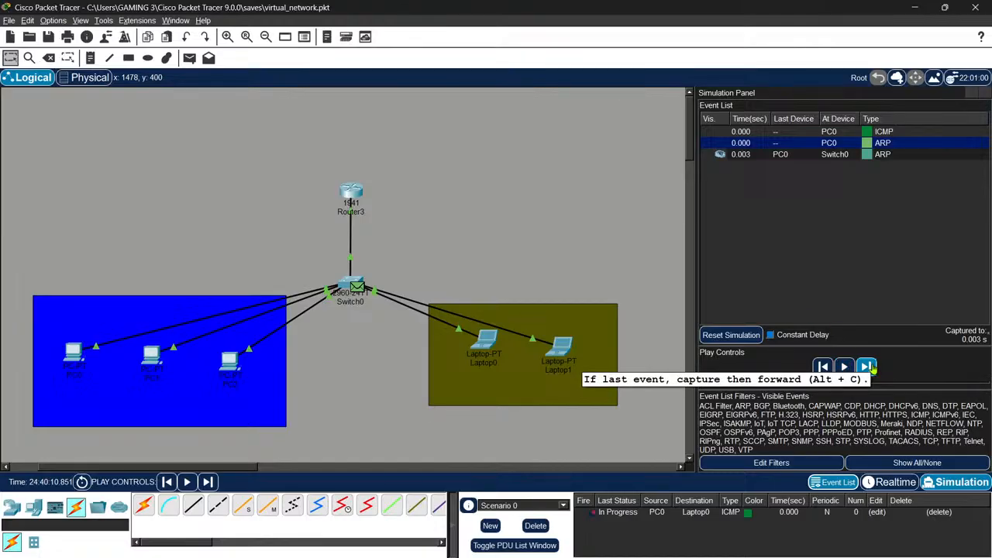
pyautogui.click(868, 367)
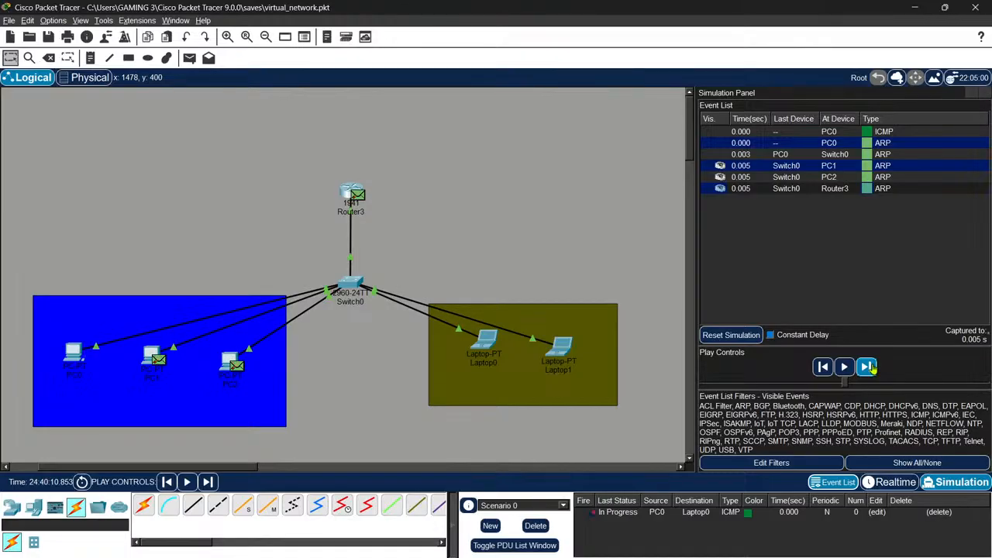
pyautogui.click(494, 343)
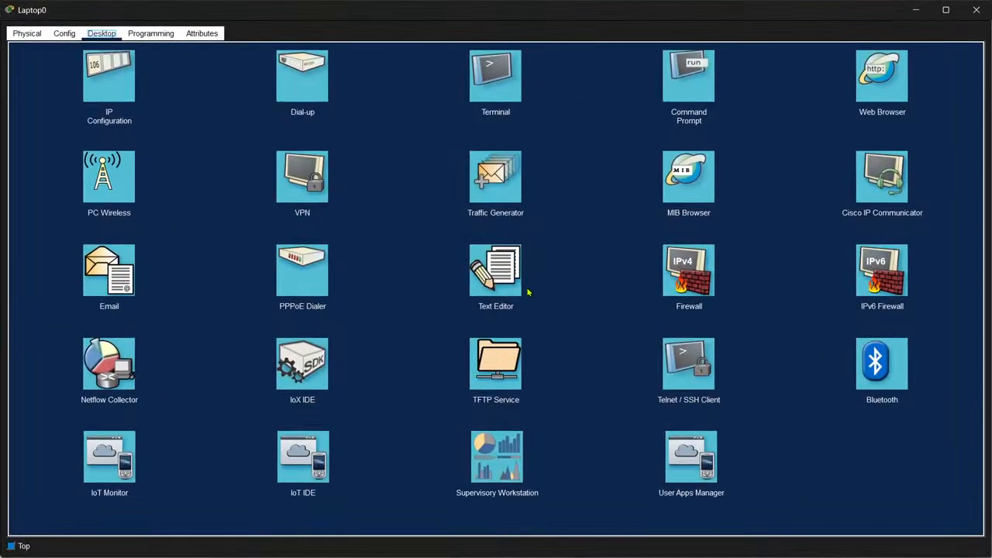
pyautogui.click(974, 8)
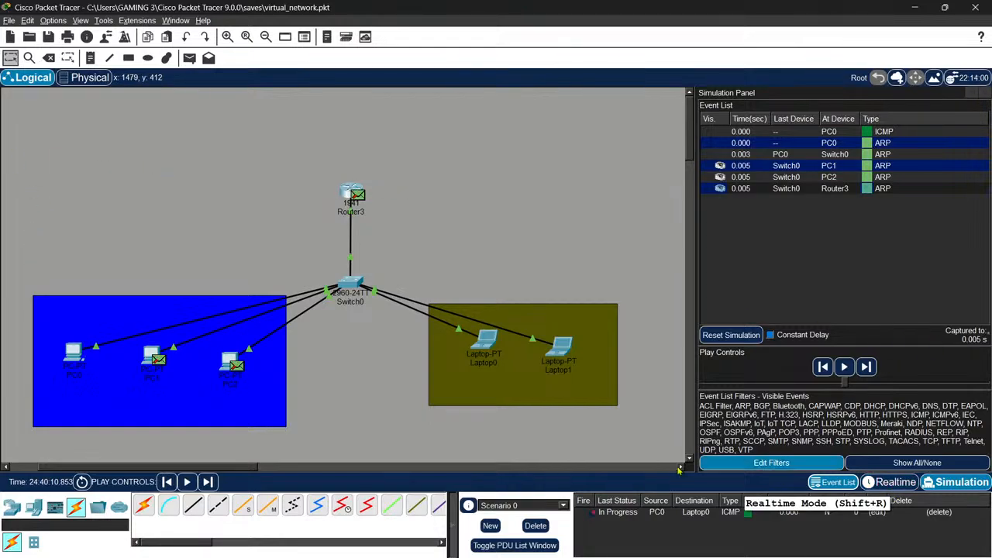
# Delete the current test scenario and compare PC0's IP configuration with Router3's interface addresses
pyautogui.click(535, 526)
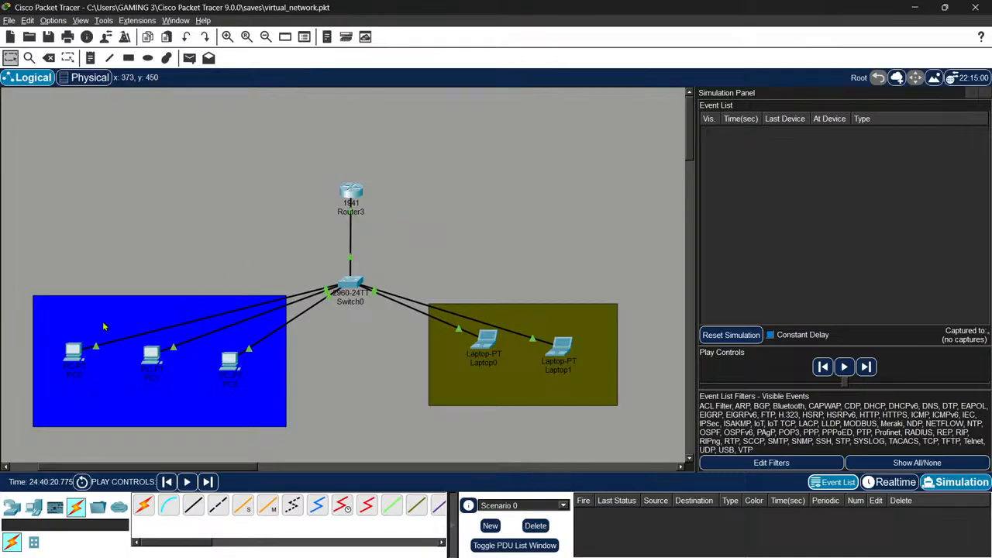
pyautogui.click(75, 352)
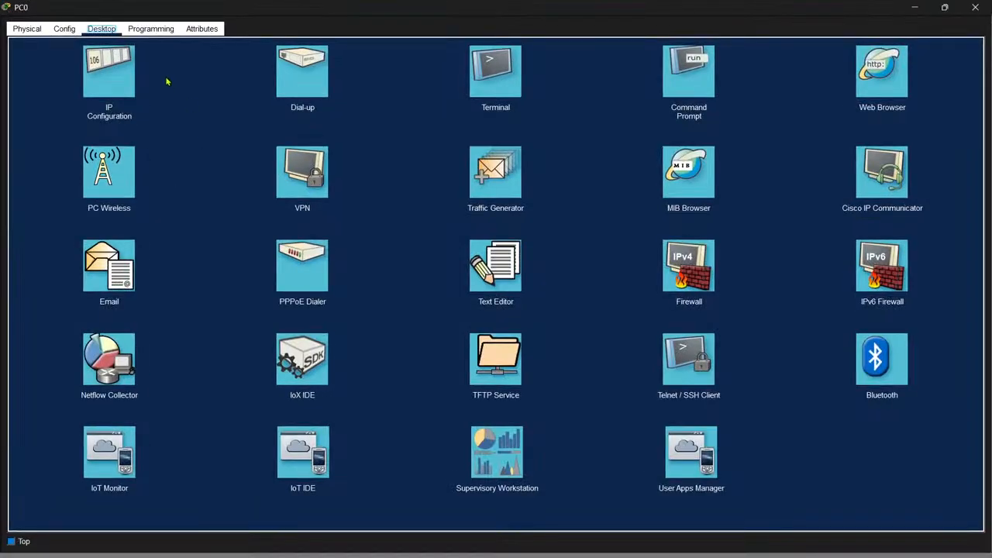
pyautogui.click(106, 72)
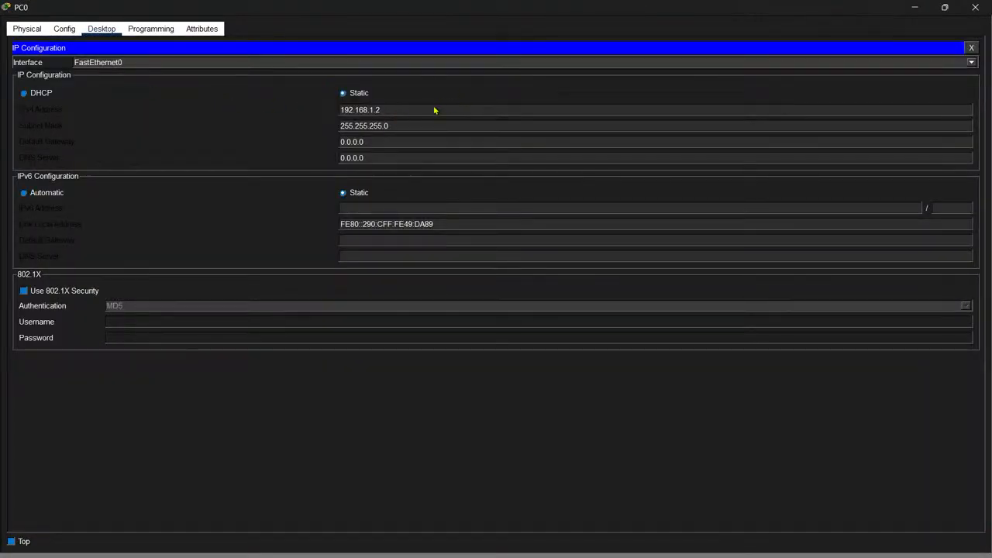
pyautogui.hotkey('alt', 'Tab')
pyautogui.moveTo(353, 192)
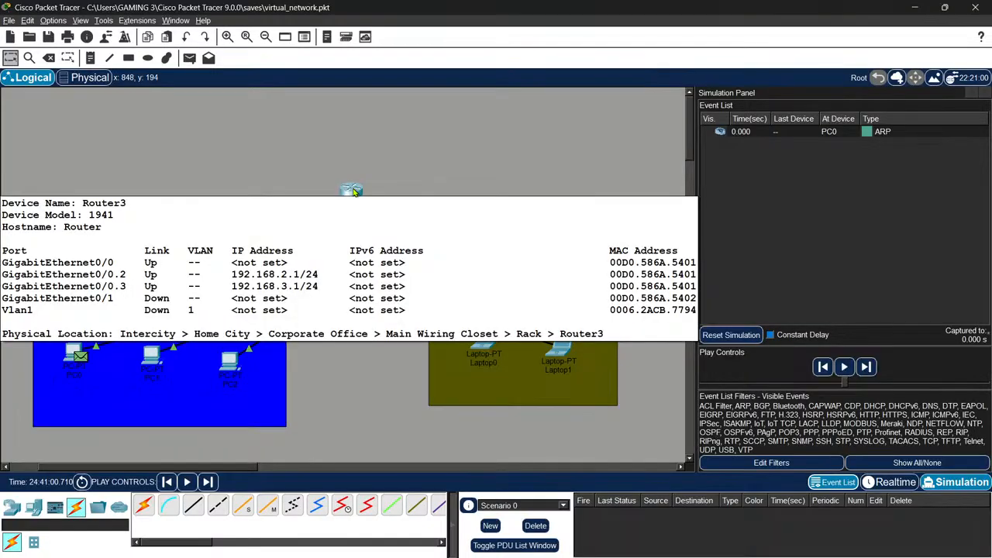
# Try to assign "ip address 192.168.1.1 255.255.255.0" from Router3's global configuration mode
pyautogui.click(354, 191)
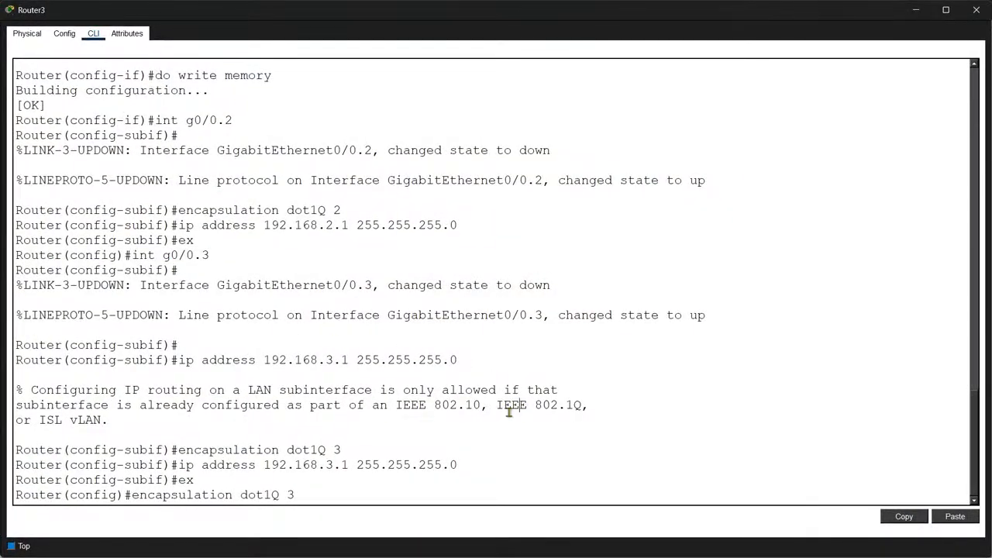
pyautogui.press('Return')
pyautogui.press('Return')
pyautogui.press('Return')
pyautogui.press('Return')
pyautogui.press('Return')
pyautogui.press('Return')
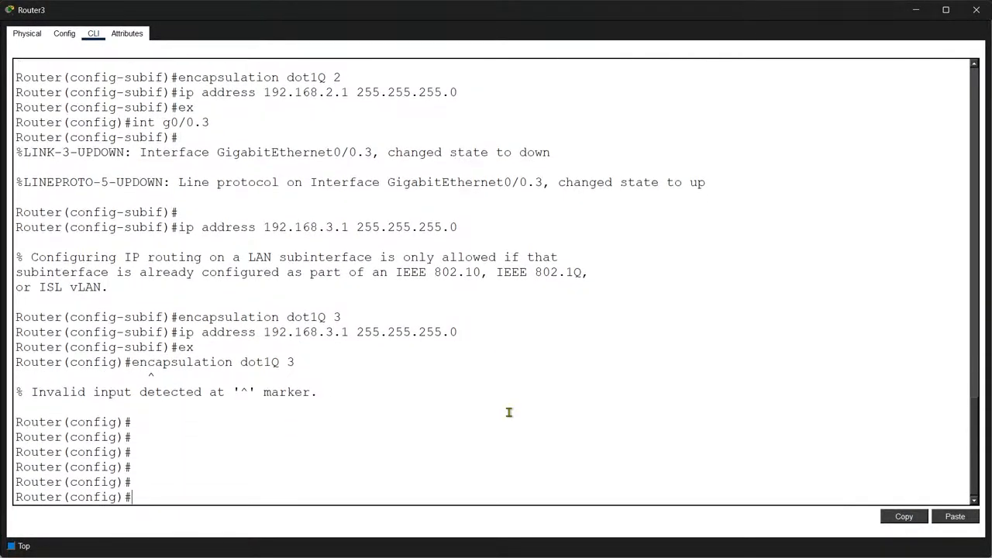
pyautogui.write('ip address 192.168.1')
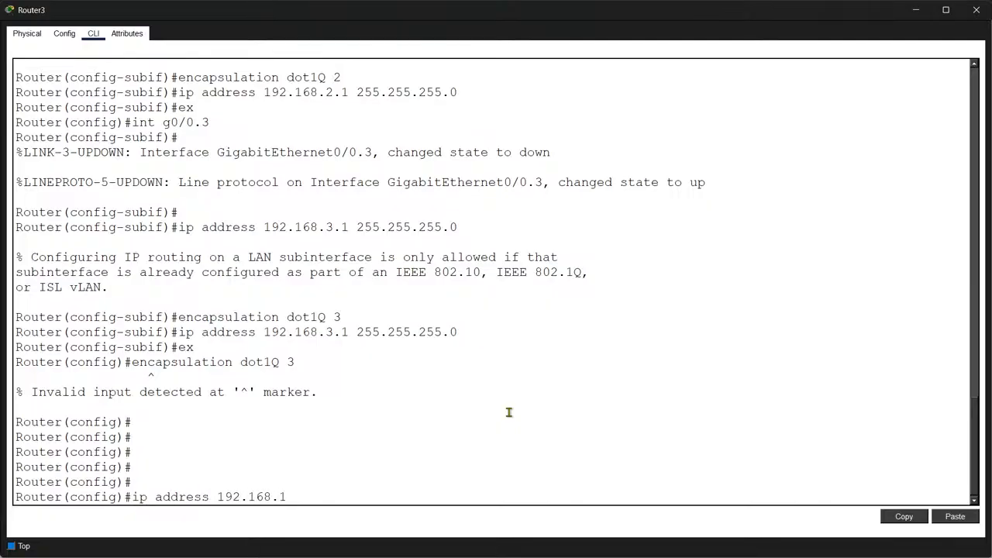
pyautogui.write('.1 255.255.255.0')
pyautogui.press('Return')
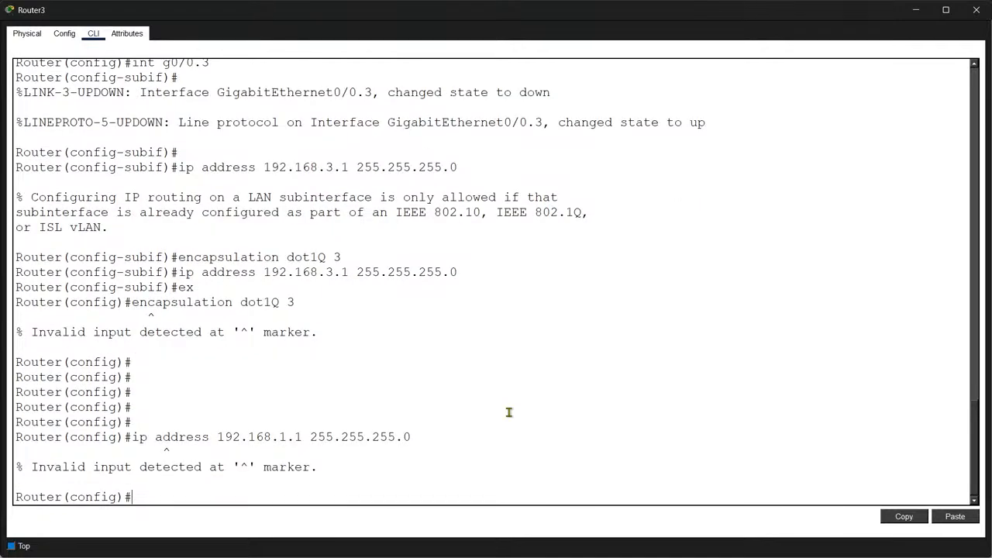
# Enter interface g0/0 on Router3 and assign it the IP address 192.168.1.1 with mask 255.255.255.0
pyautogui.press('Up')
pyautogui.press('Down')
pyautogui.press('Up')
pyautogui.press('Up')
pyautogui.press('Down')
pyautogui.press('Down')
pyautogui.write('int g0/0')
pyautogui.press('Return')
pyautogui.press('Up')
pyautogui.press('Up')
pyautogui.press('Return')
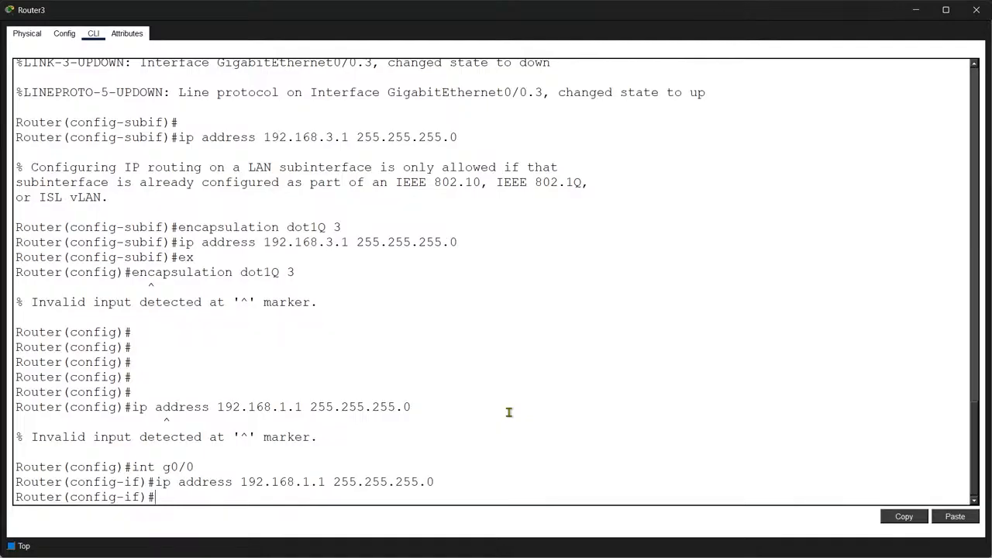
# Return to the topology, check the port details of Router3 and Switch0, and clear the pending simulation events
pyautogui.hotkey('alt', 'Tab')
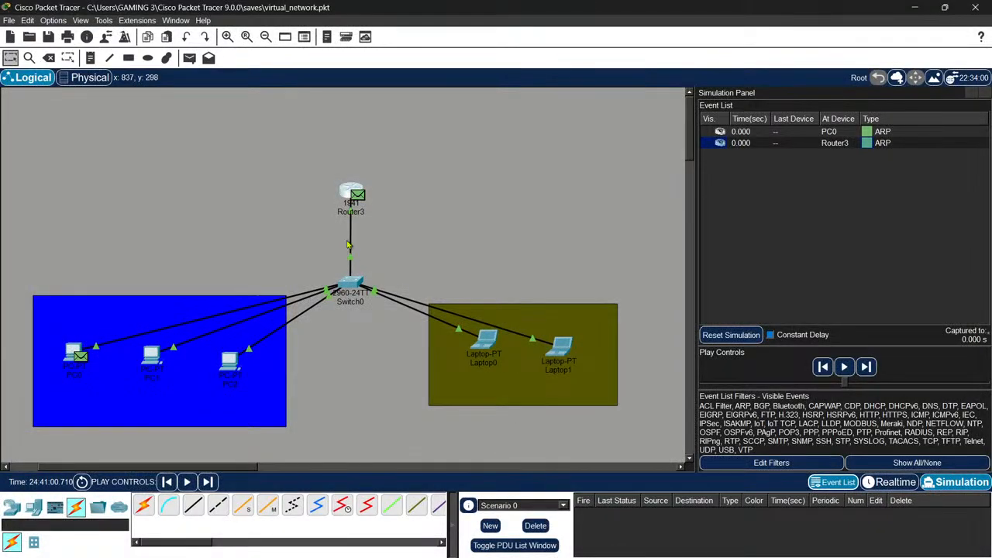
pyautogui.moveTo(344, 194)
pyautogui.moveTo(348, 282)
pyautogui.click(537, 526)
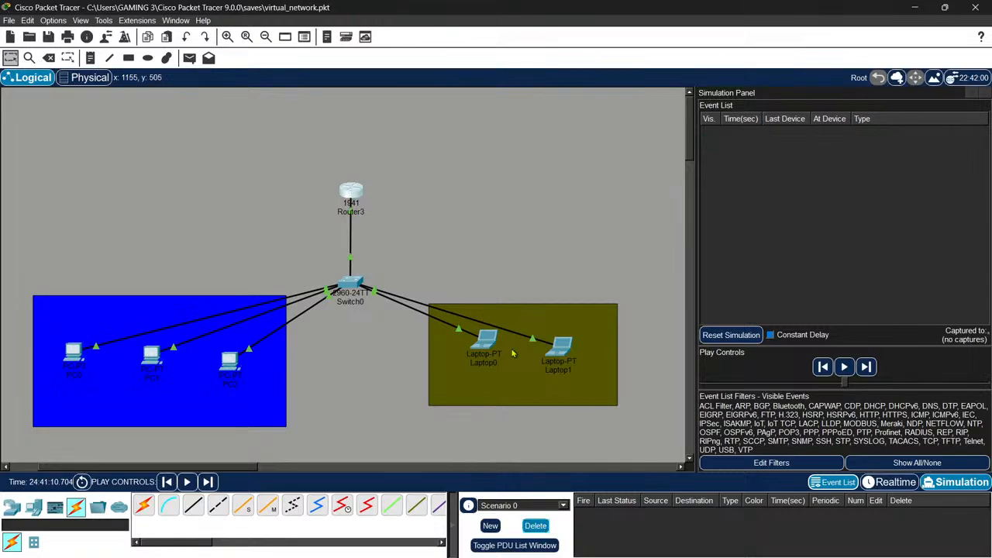
# Set PC0's static IPv4 address to 192.168.2.2
pyautogui.moveTo(76, 353)
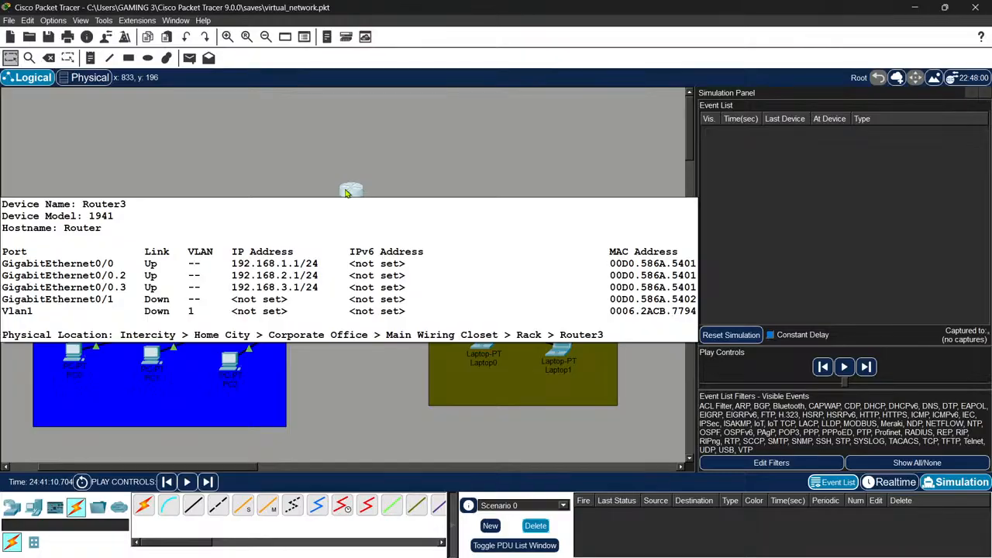
pyautogui.click(75, 353)
pyautogui.click(113, 105)
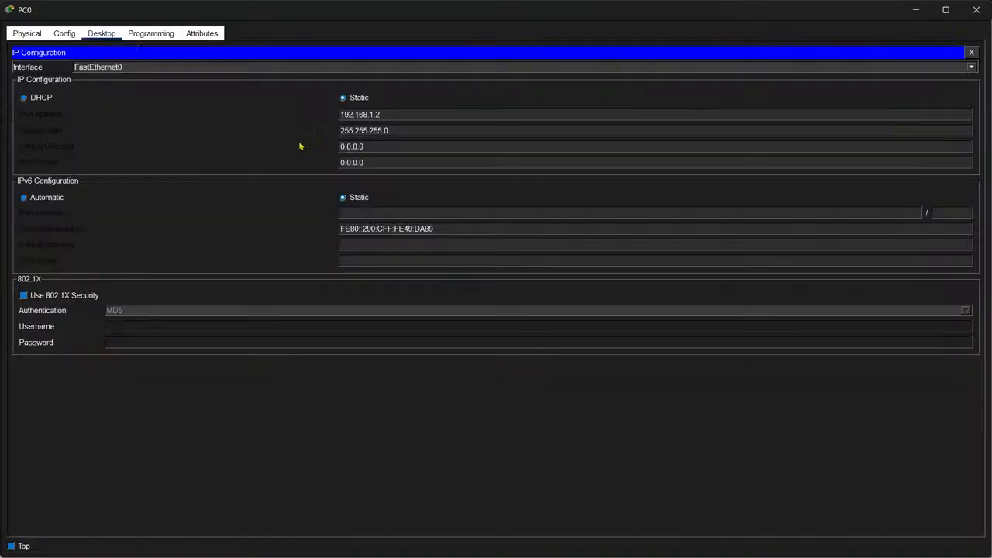
pyautogui.click(413, 115)
pyautogui.write('.2')
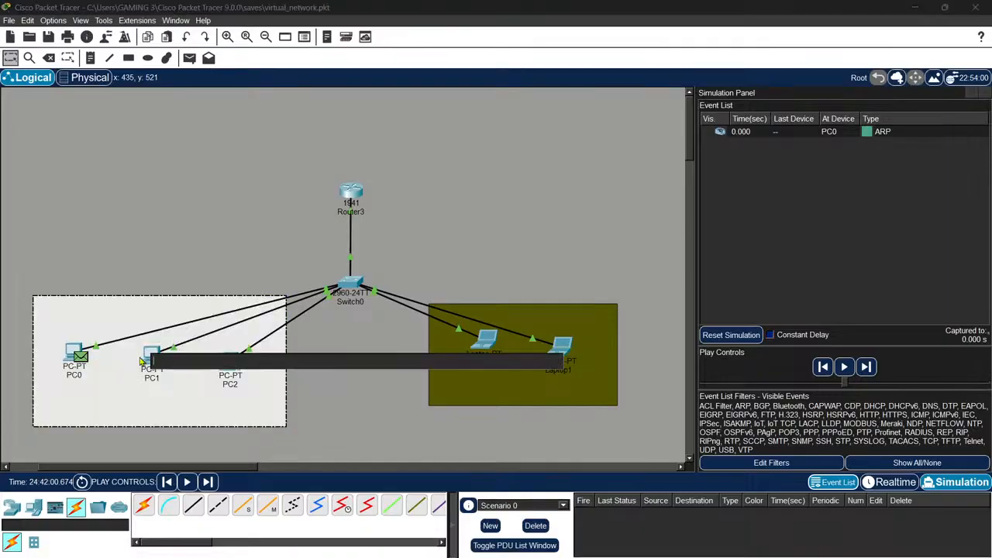
# Move PC1's static IPv4 address to the VLAN 2 subnet and set PC2's to 192.168.2.4
pyautogui.click(152, 354)
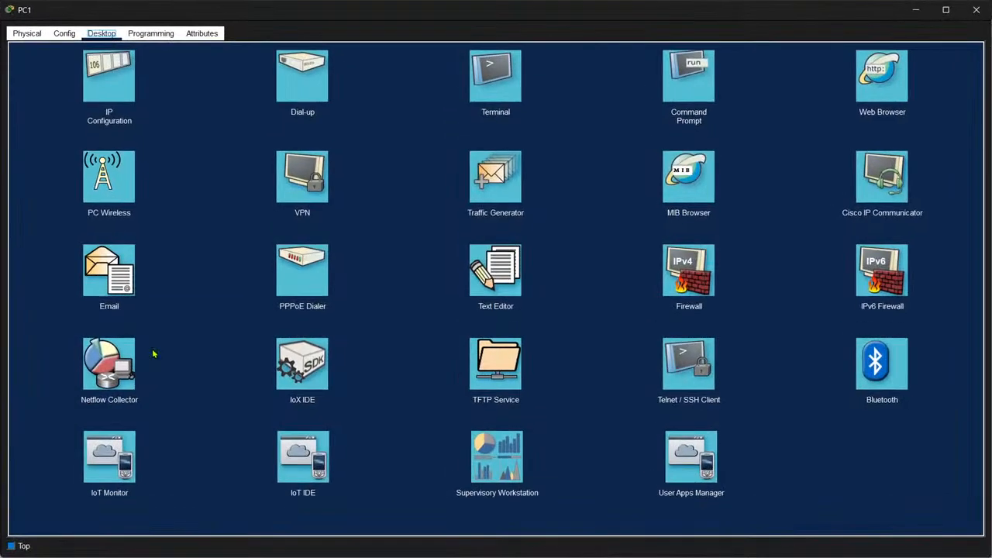
pyautogui.click(125, 100)
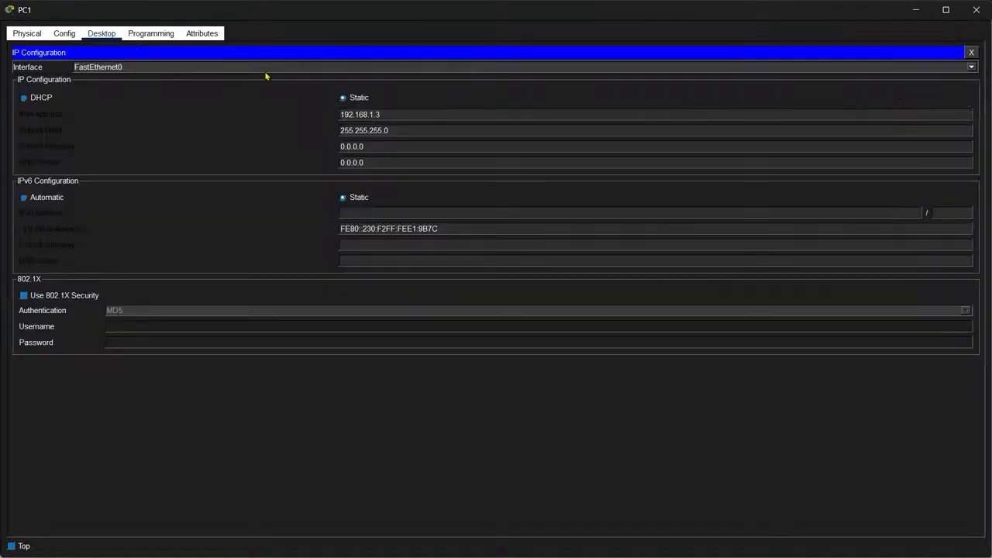
pyautogui.click(436, 113)
pyautogui.press('Escape')
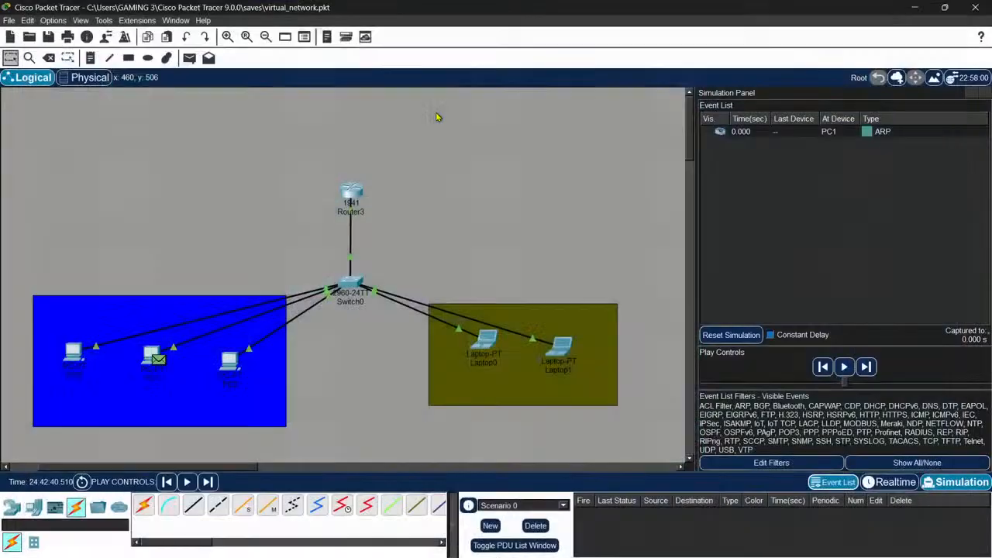
pyautogui.click(230, 363)
pyautogui.click(132, 74)
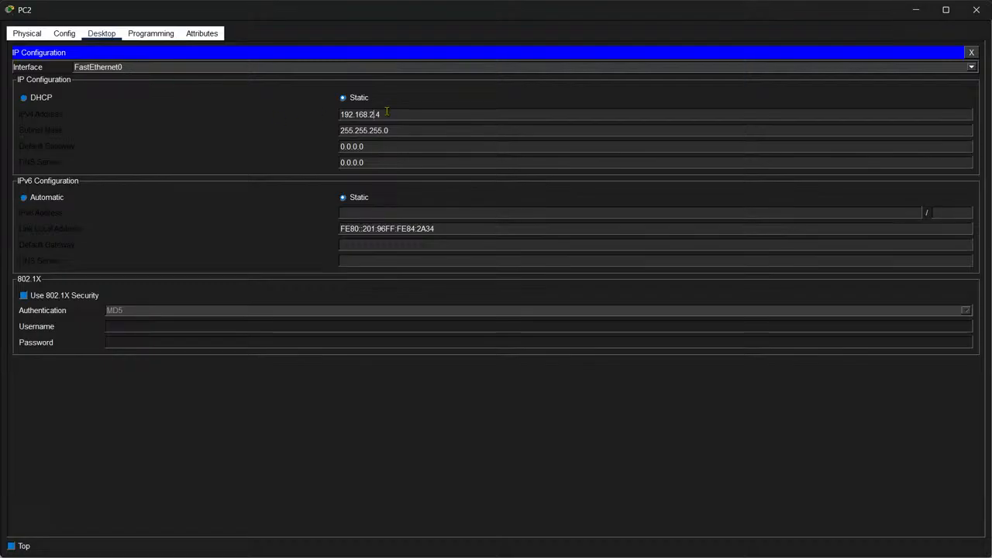
pyautogui.press('Escape')
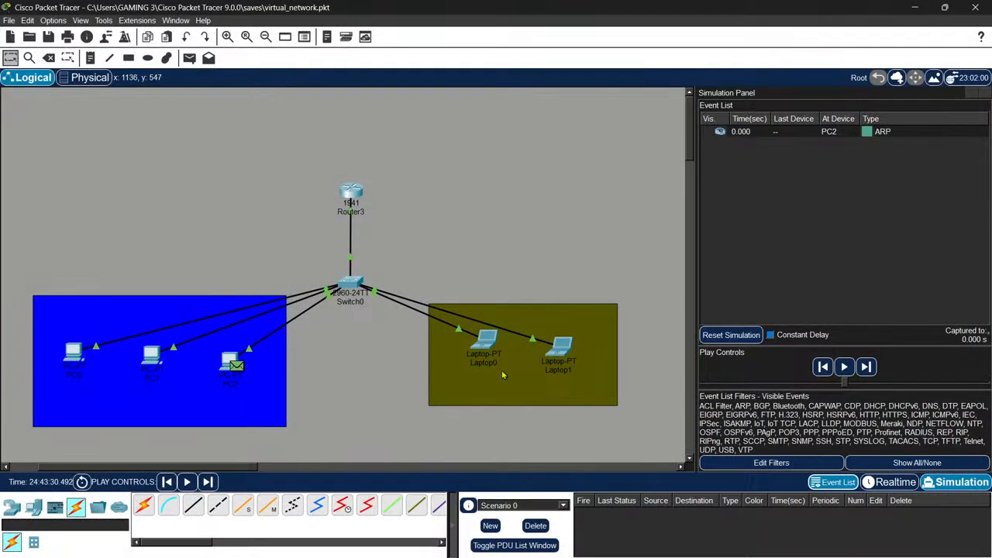
# Change the static IPv4 addresses of Laptop0 and Laptop1 to match the VLAN 3 subnet
pyautogui.click(492, 337)
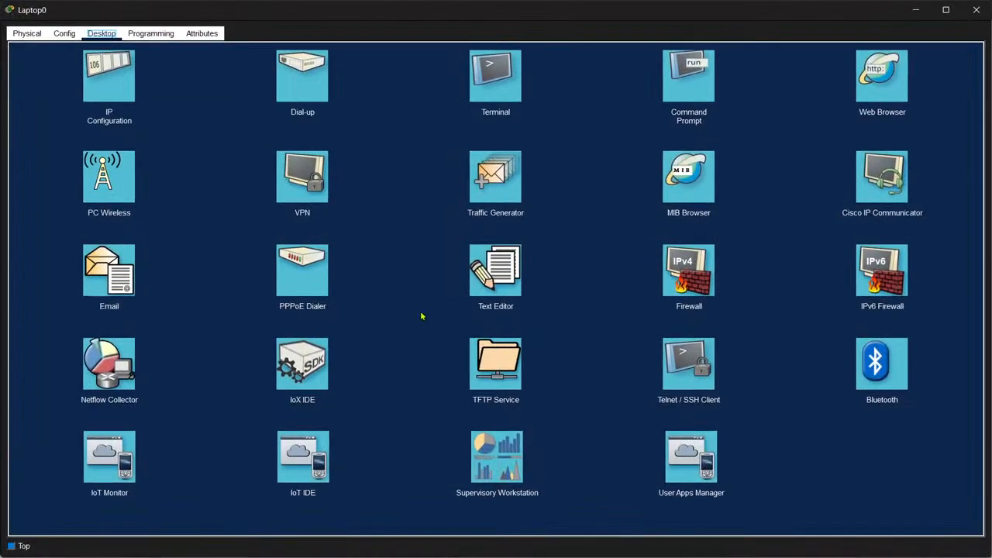
pyautogui.click(109, 78)
pyautogui.click(585, 115)
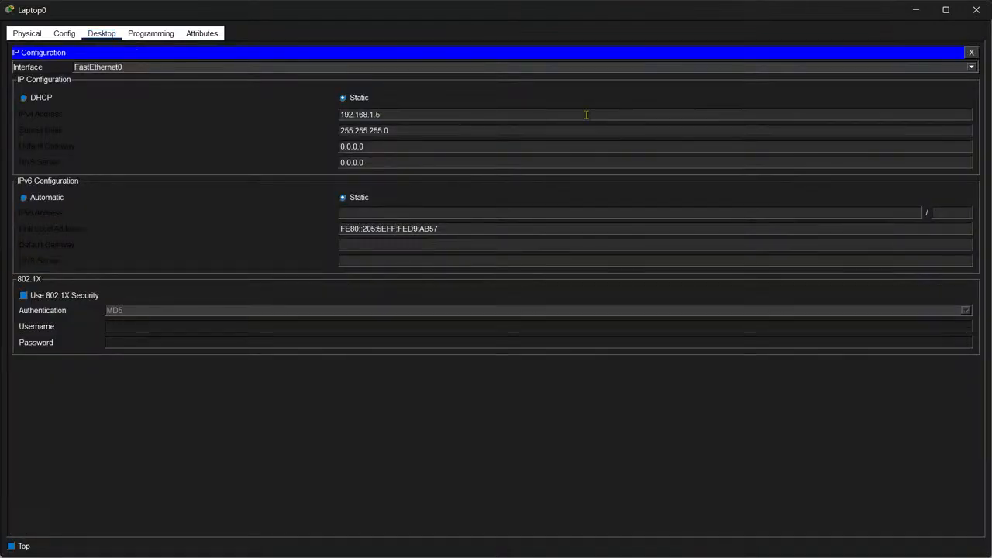
pyautogui.press('BackSpace')
pyautogui.write('2')
pyautogui.press('Escape')
pyautogui.click(117, 82)
pyautogui.write('8')
pyautogui.press('Escape')
pyautogui.press('Escape')
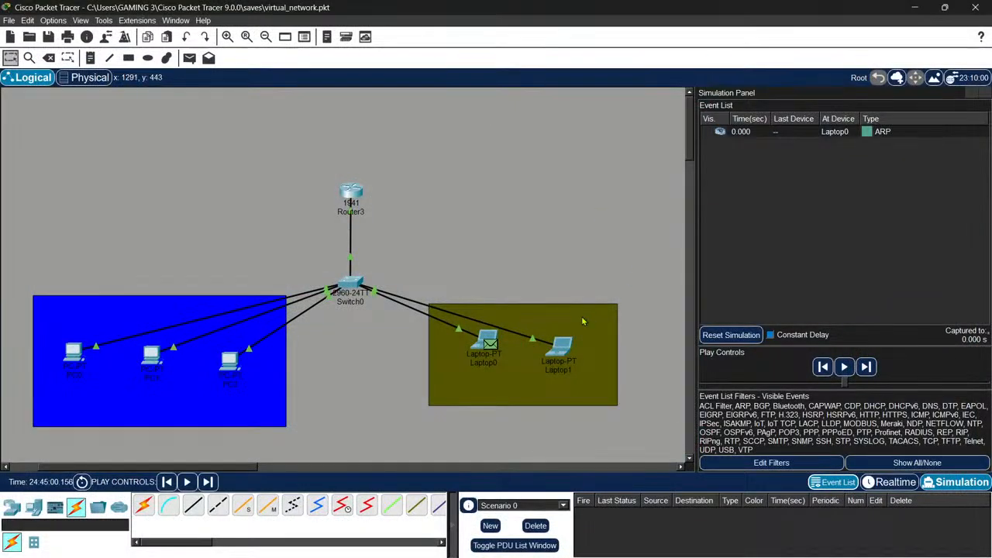
pyautogui.click(561, 346)
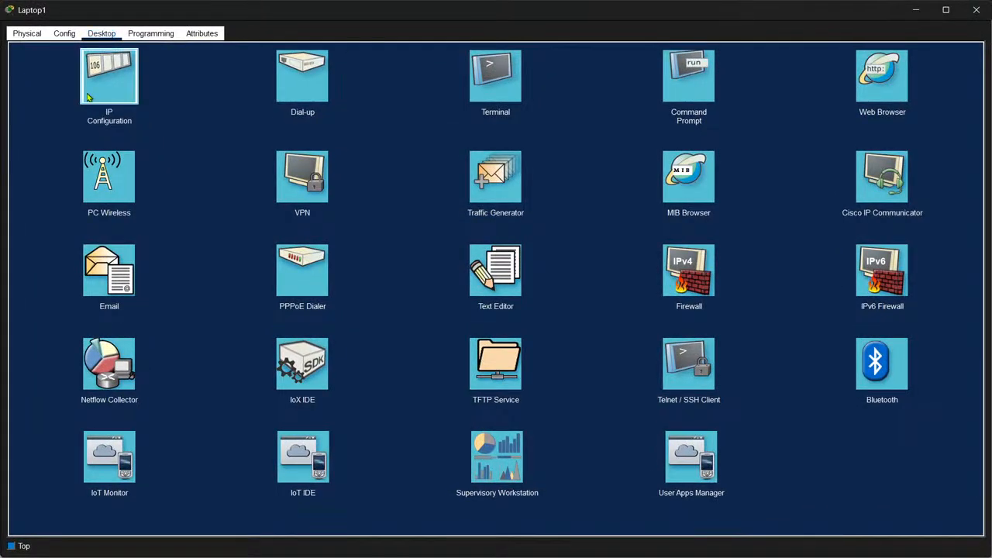
pyautogui.click(89, 97)
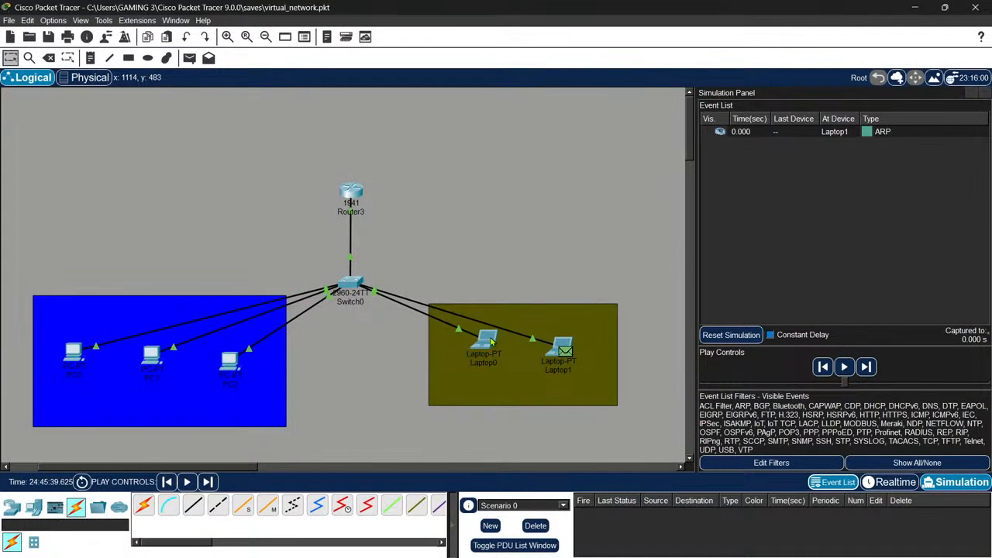
pyautogui.moveTo(491, 342)
# Fast-forward the network time in realtime mode, then add a simple PDU from PC0 to Laptop0 in simulation mode
pyautogui.click(895, 482)
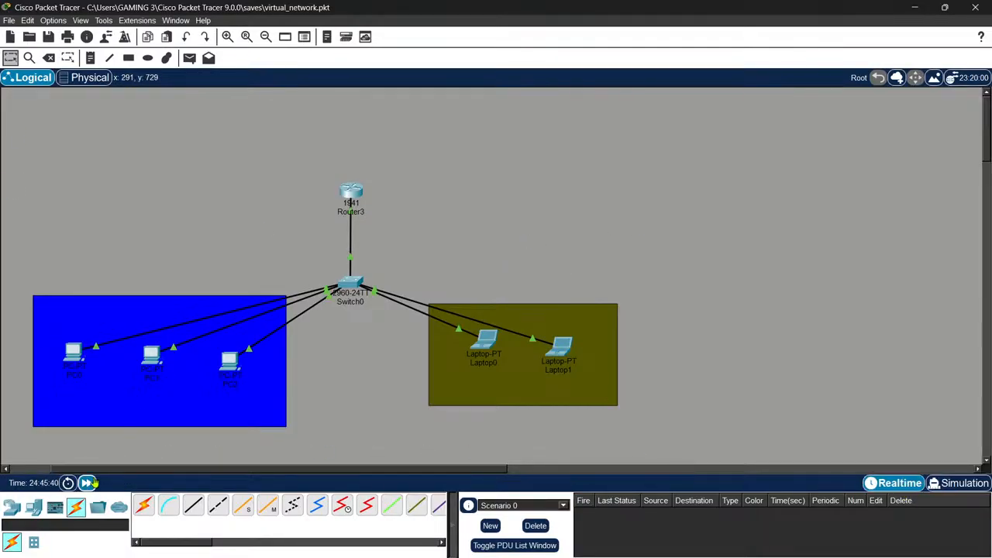
pyautogui.click(961, 482)
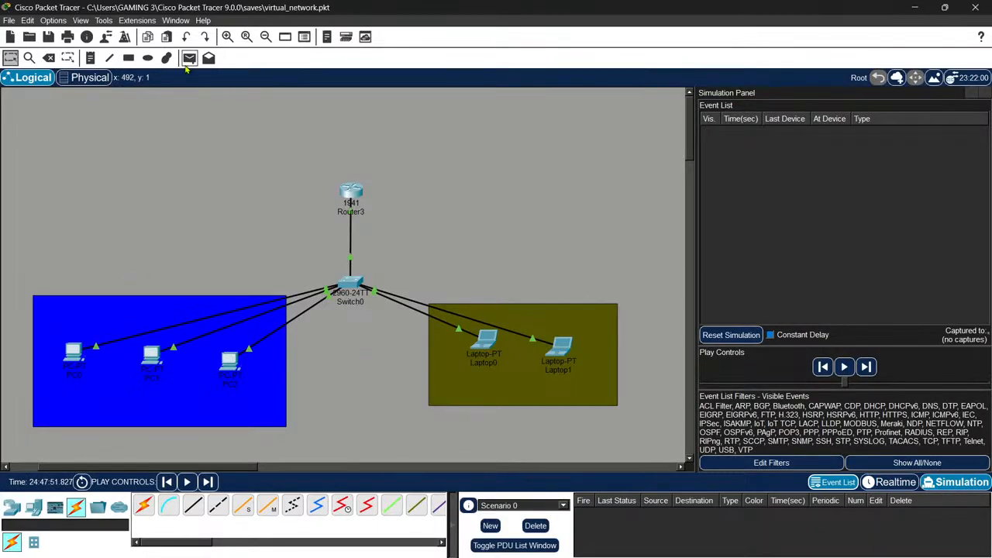
pyautogui.click(189, 57)
pyautogui.click(74, 352)
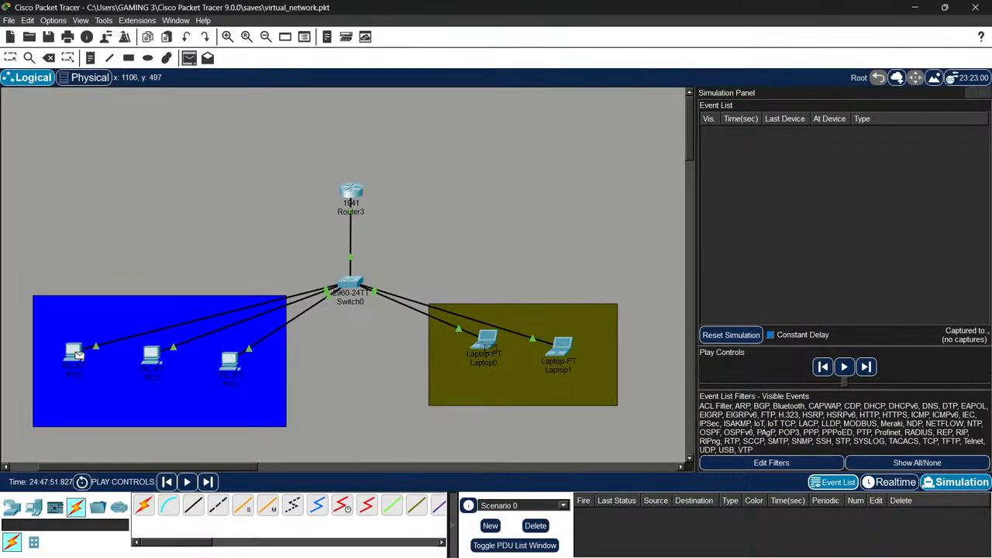
pyautogui.click(486, 347)
# Advance the simulation by two events and inspect the Layer 2 details of the PDU at Router3
pyautogui.click(865, 367)
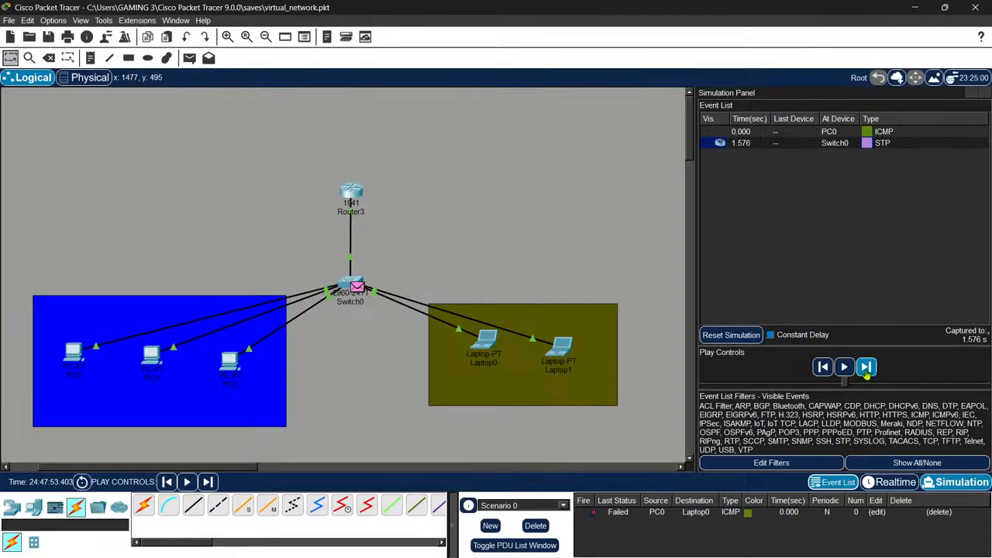
pyautogui.click(865, 367)
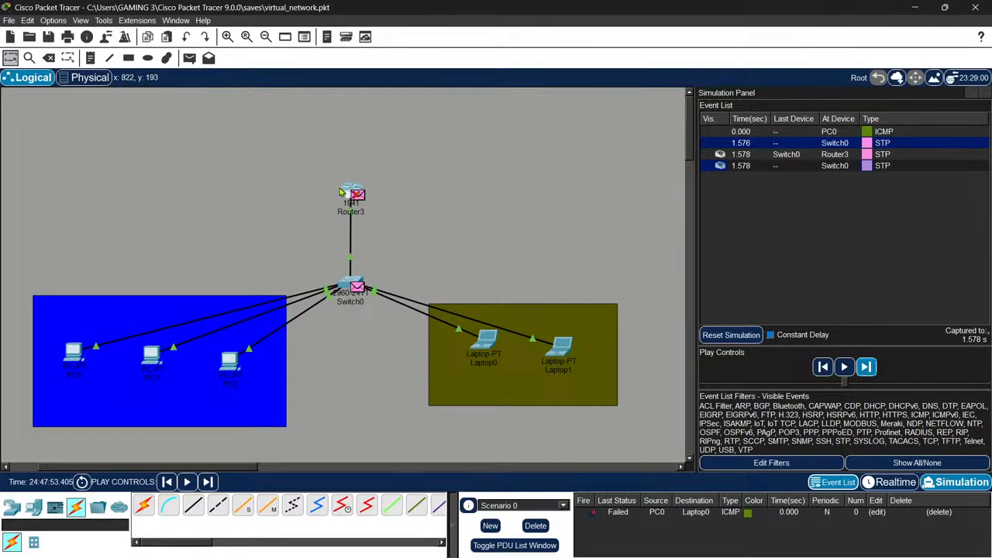
pyautogui.click(363, 195)
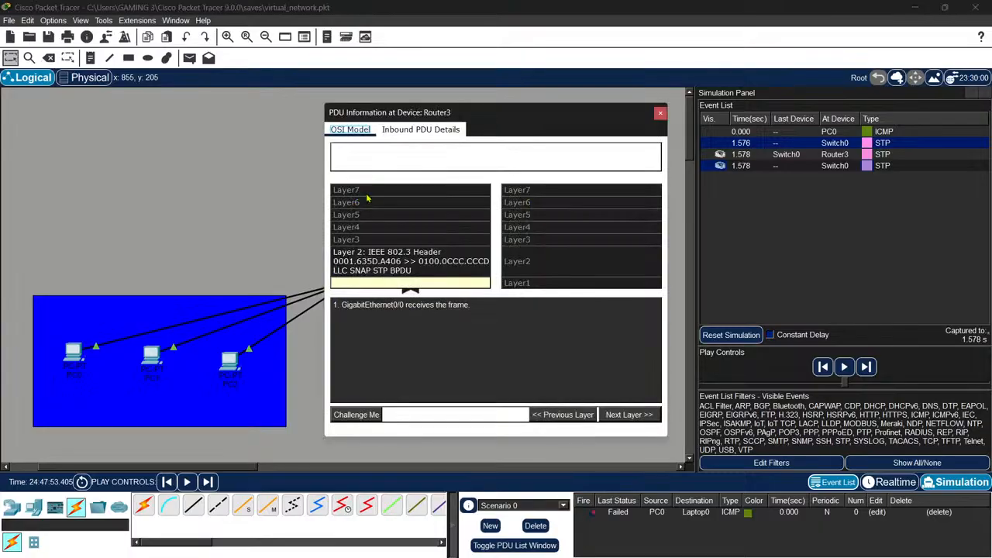
pyautogui.click(447, 263)
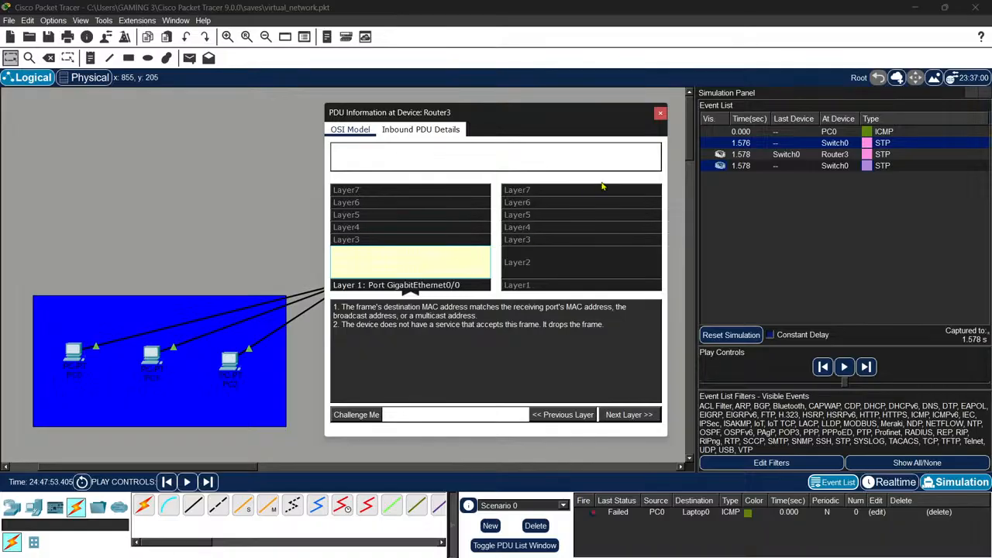
pyautogui.click(660, 113)
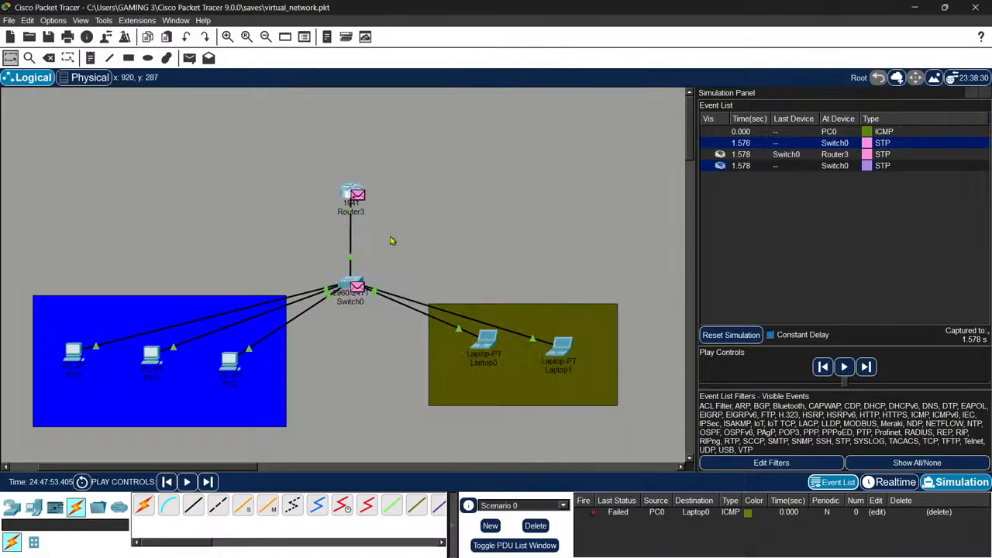
# Open Router3's command line and exit interface configuration back to global configuration mode
pyautogui.click(353, 195)
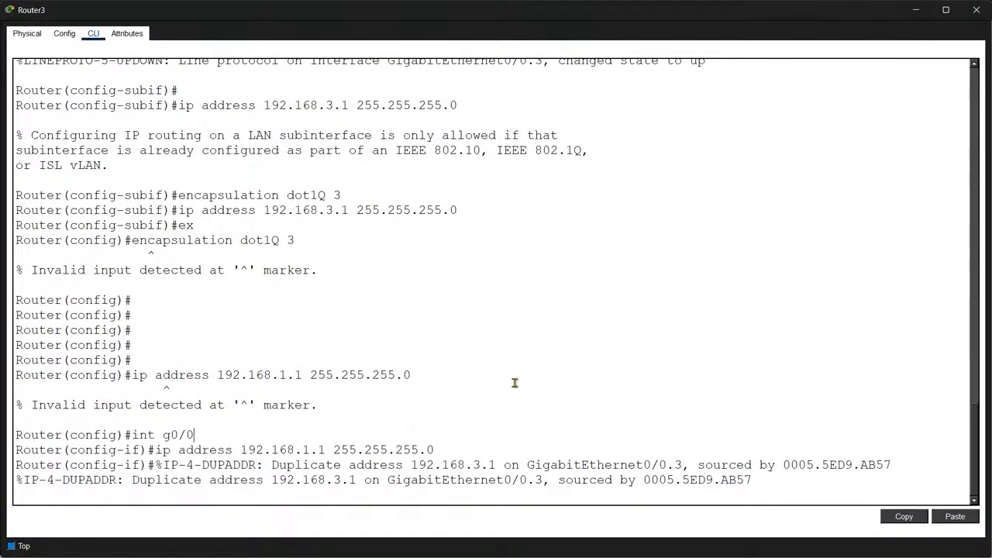
pyautogui.press('Up')
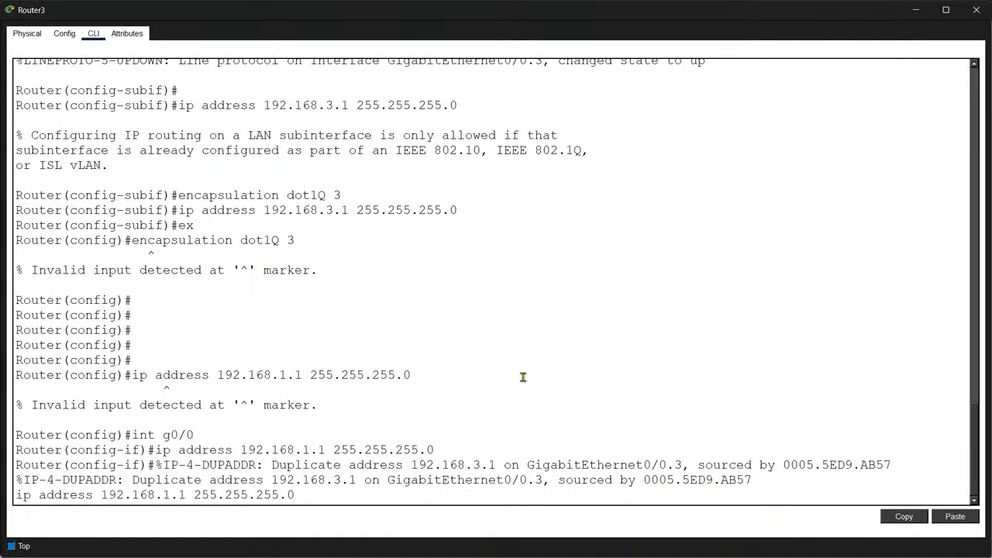
pyautogui.press('Up')
pyautogui.press('Down')
pyautogui.press('Return')
pyautogui.press('Return')
pyautogui.press('Return')
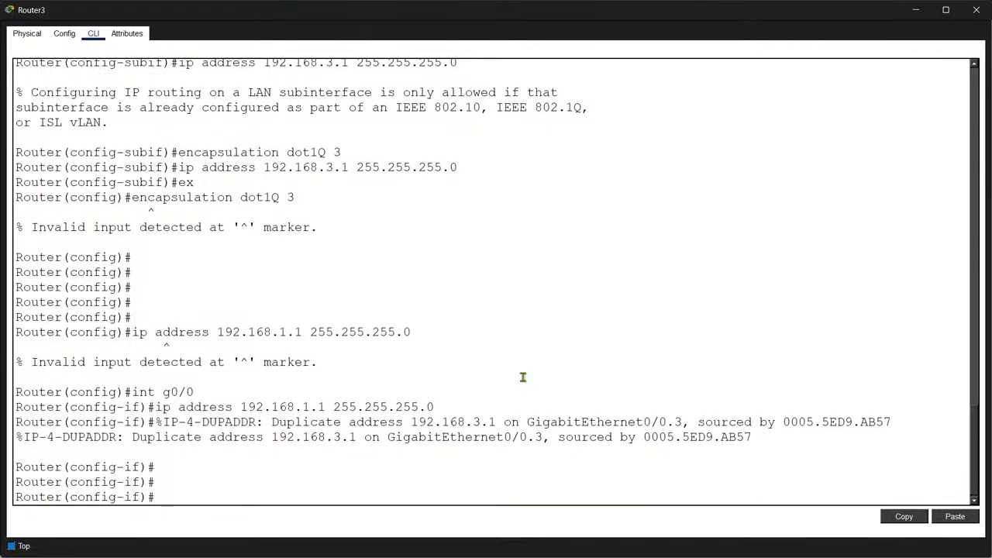
pyautogui.press('Return')
pyautogui.write('ex')
pyautogui.press('Return')
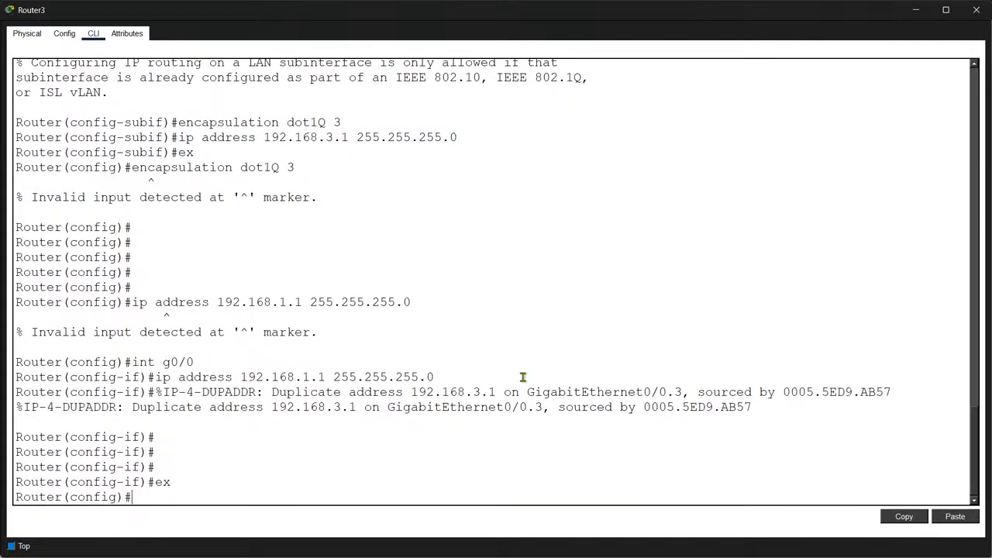
# Try to exclude the VLAN 2 router address on Router3 with the command "ip dhcp pool exclude 192.168.2.1"
pyautogui.write('ip address exclude')
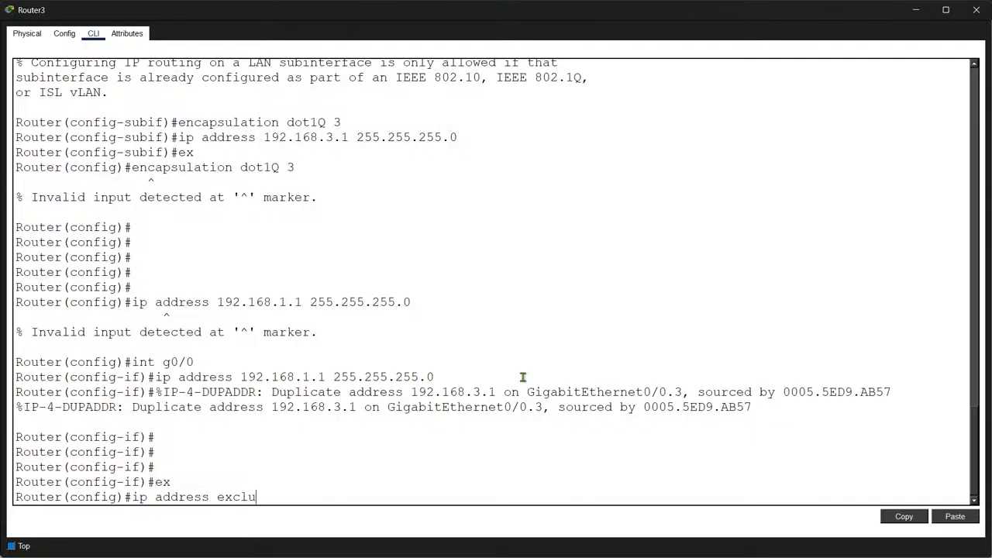
pyautogui.press('BackSpace')
pyautogui.press('BackSpace')
pyautogui.press('BackSpace')
pyautogui.press('BackSpace')
pyautogui.press('BackSpace')
pyautogui.press('BackSpace')
pyautogui.press('BackSpace')
pyautogui.press('BackSpace')
pyautogui.press('BackSpace')
pyautogui.press('BackSpace')
pyautogui.press('BackSpace')
pyautogui.press('BackSpace')
pyautogui.press('BackSpace')
pyautogui.press('BackSpace')
pyautogui.press('BackSpace')
pyautogui.press('BackSpace')
pyautogui.press('BackSpace')
pyautogui.press('BackSpace')
pyautogui.write('ip d')
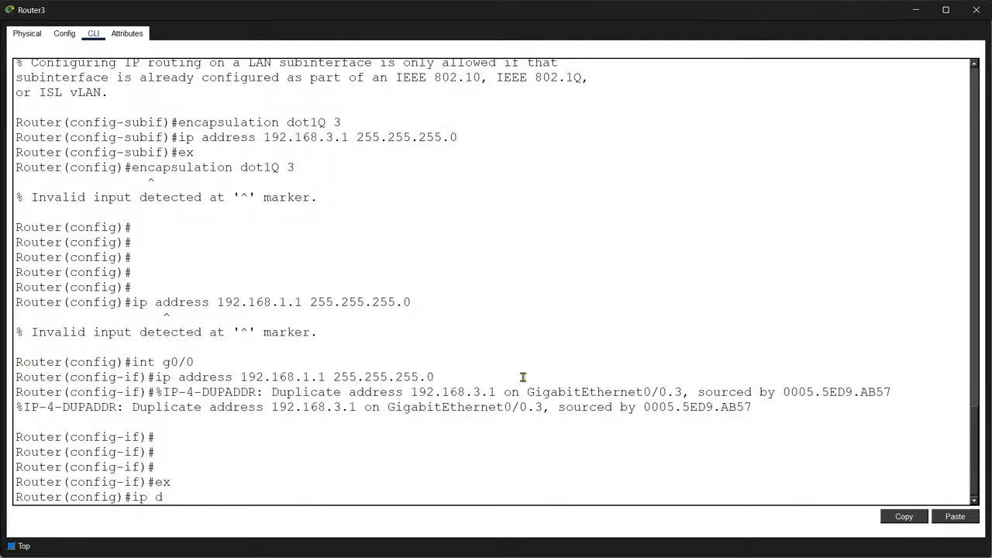
pyautogui.write('hcp pool exclude ')
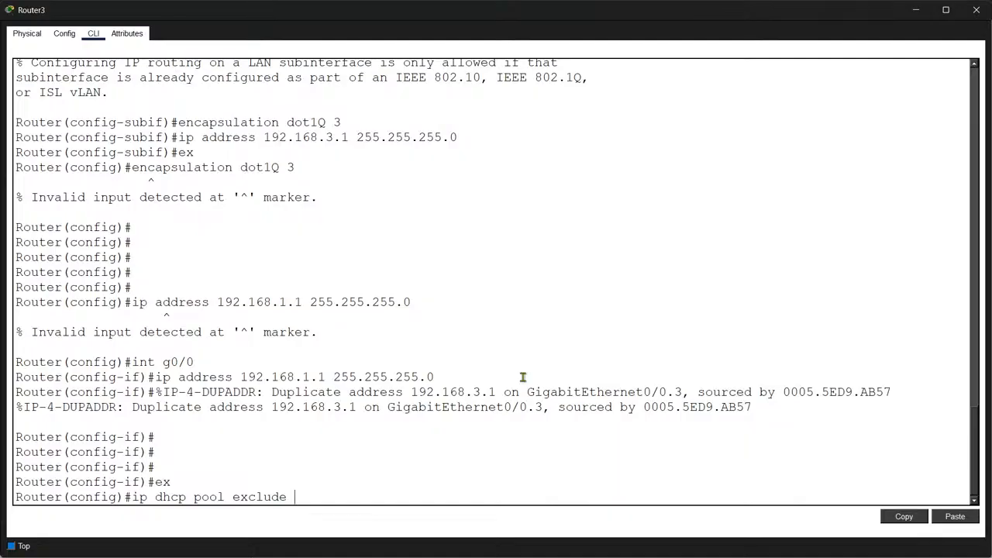
pyautogui.write('192.168.2.1')
pyautogui.press('Return')
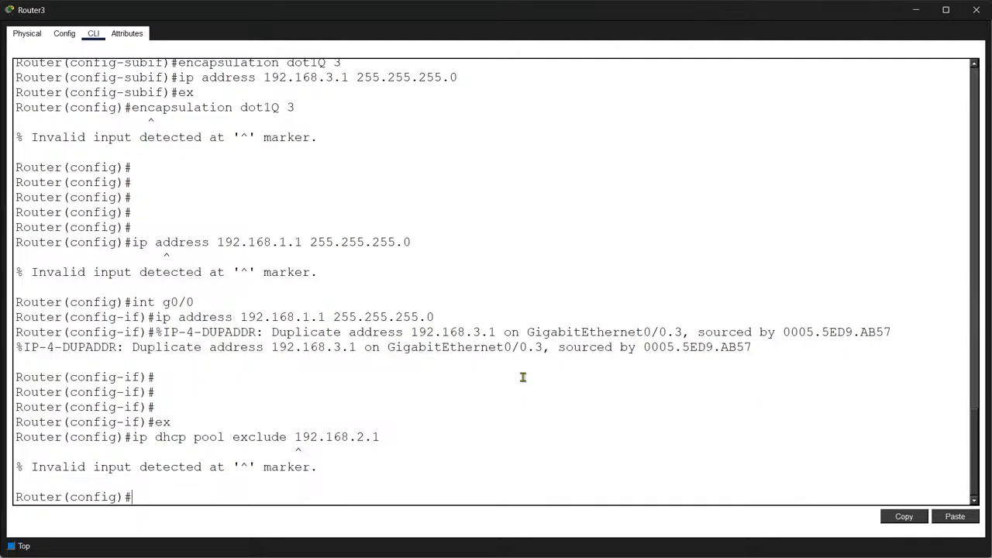
# Return to the topology and show the OSI model details of the PDU at Router3 beside the network
pyautogui.hotkey('alt', 'Tab')
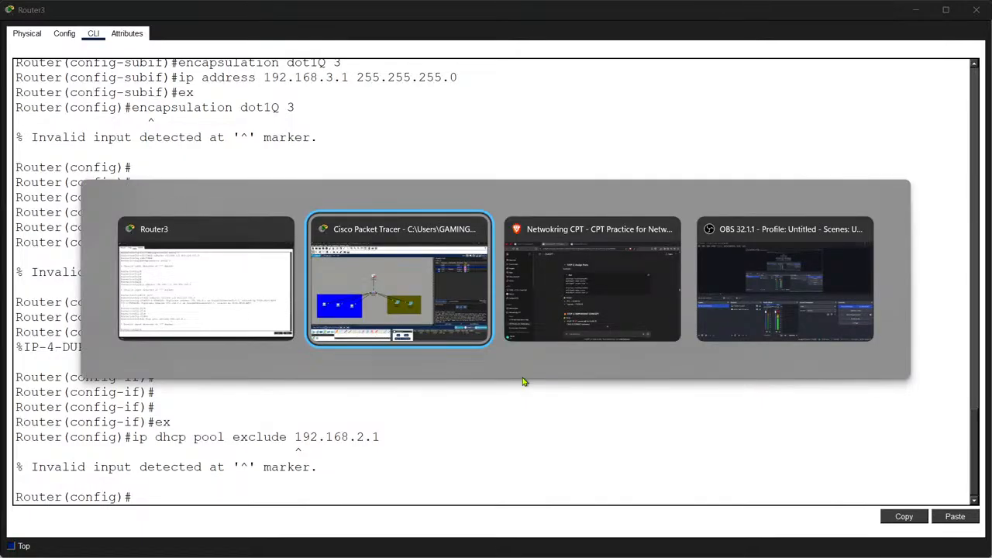
pyautogui.hotkey('alt', 'Tab')
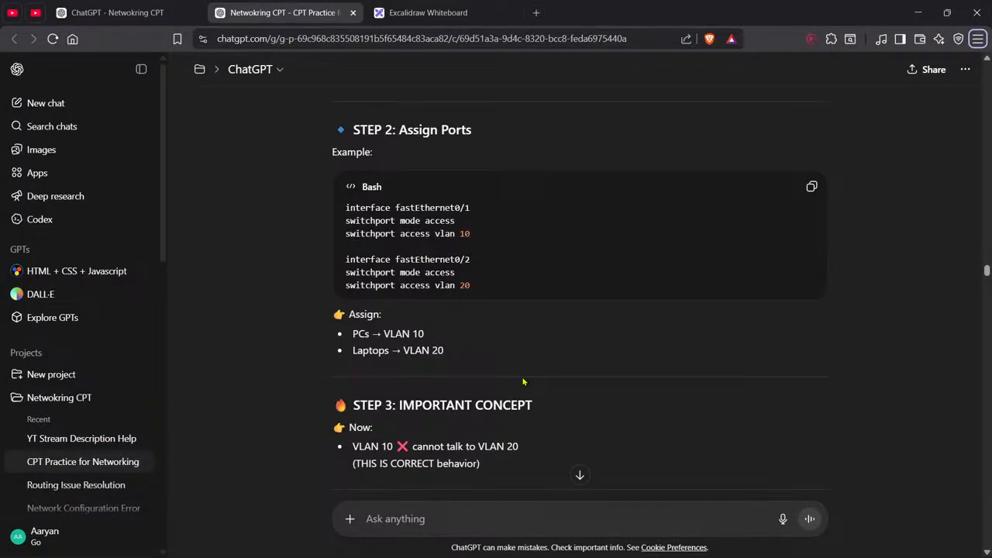
pyautogui.hotkey('alt', 'Tab')
pyautogui.hotkey('alt', 'Tab')
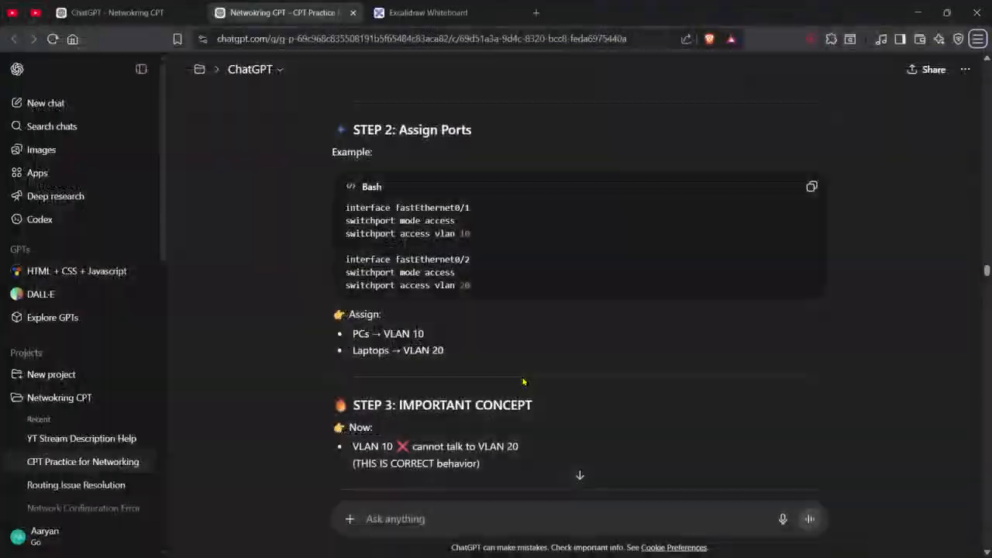
pyautogui.hotkey('alt', 'Tab')
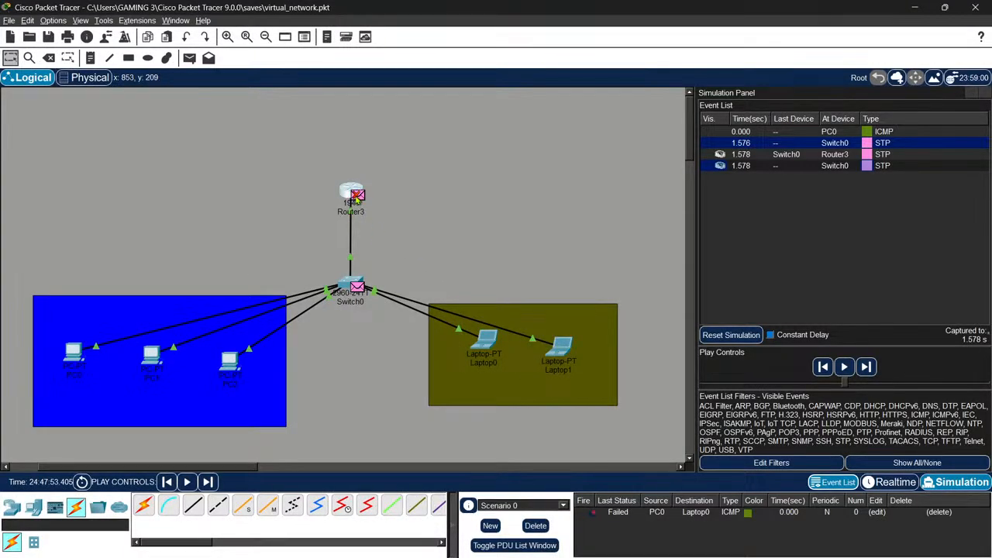
pyautogui.click(356, 195)
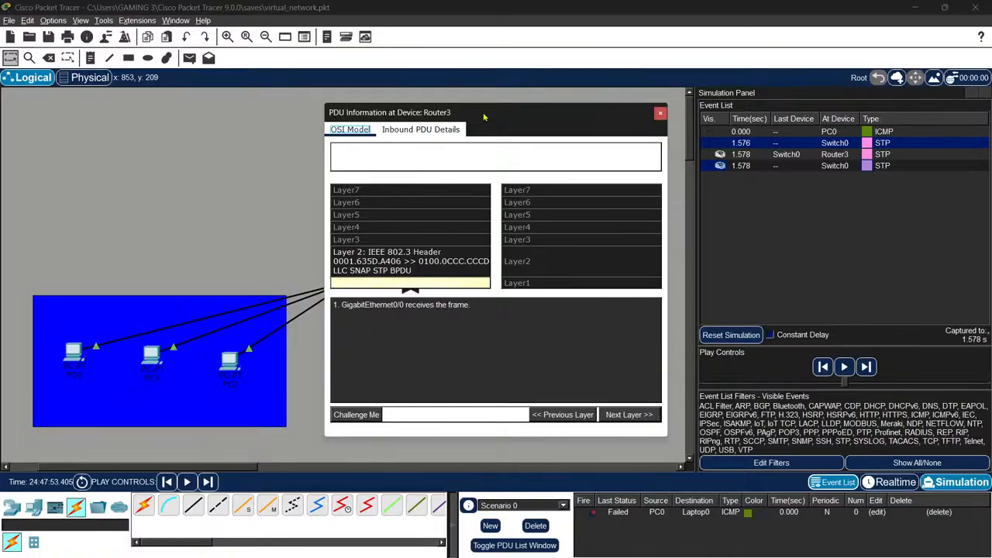
pyautogui.moveTo(484, 110); pyautogui.dragTo(554, 80)
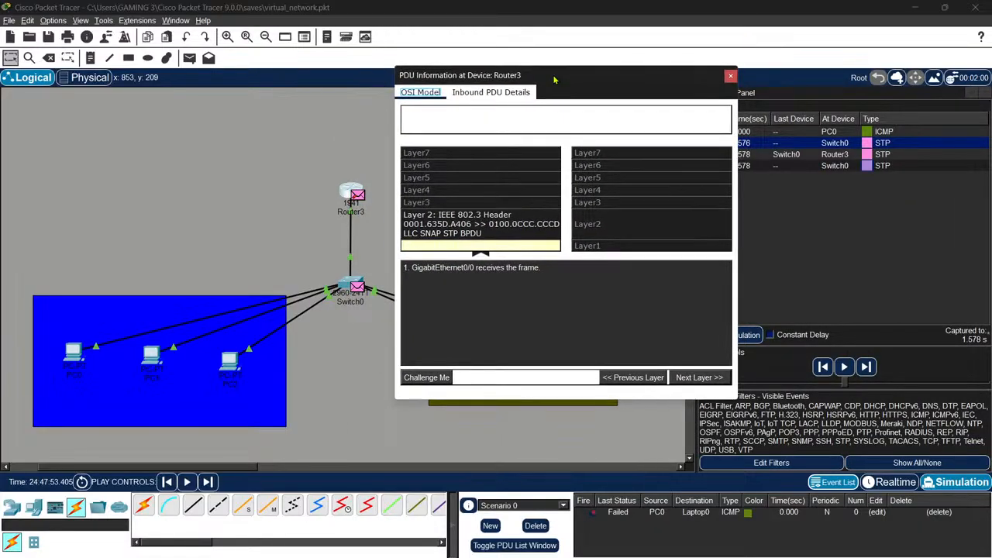
pyautogui.scroll(-4, 181, 220)
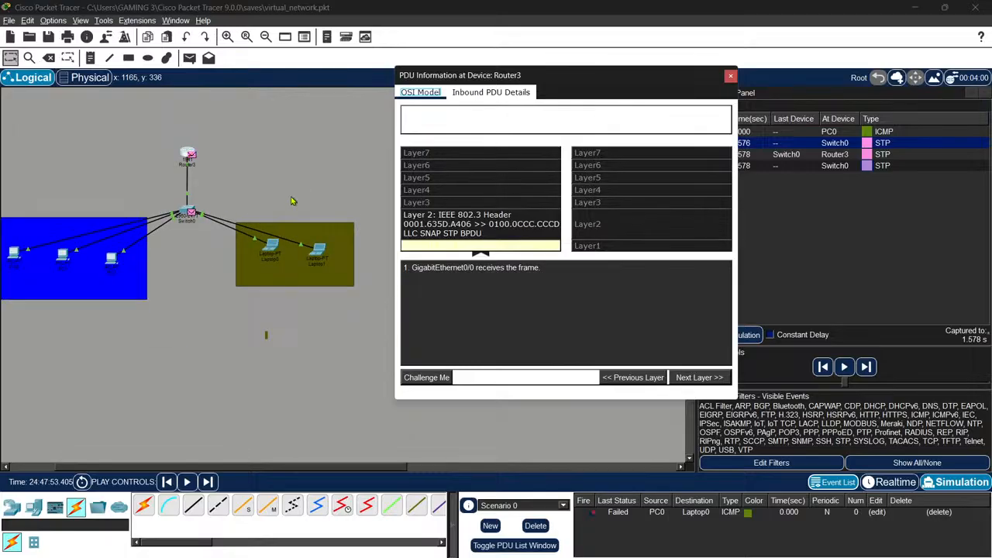
# Switch to ChatGPT in Brave and send the PDU screenshot, asking what the error is and how to fix it given self-assigned IPs
pyautogui.hotkey('alt', 'Tab')
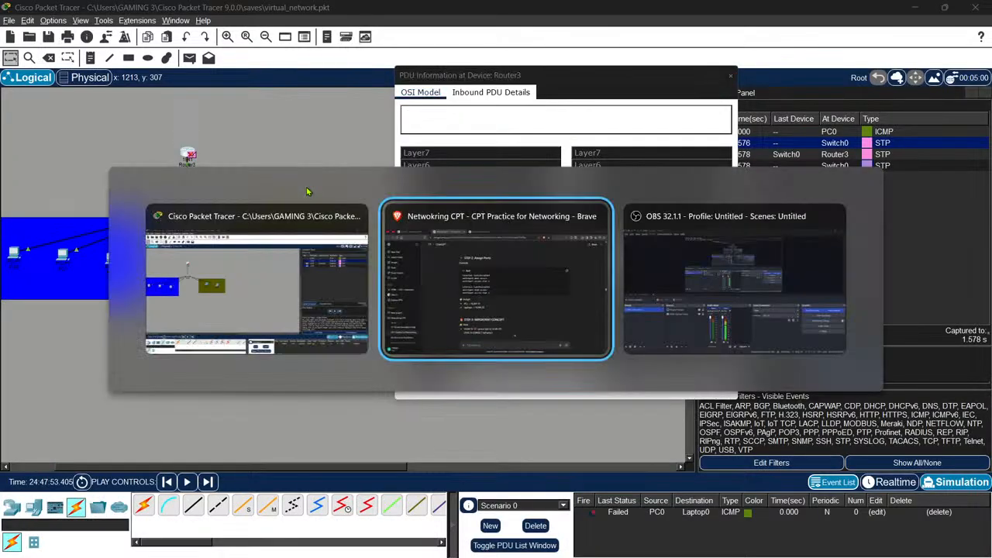
pyautogui.click(422, 517)
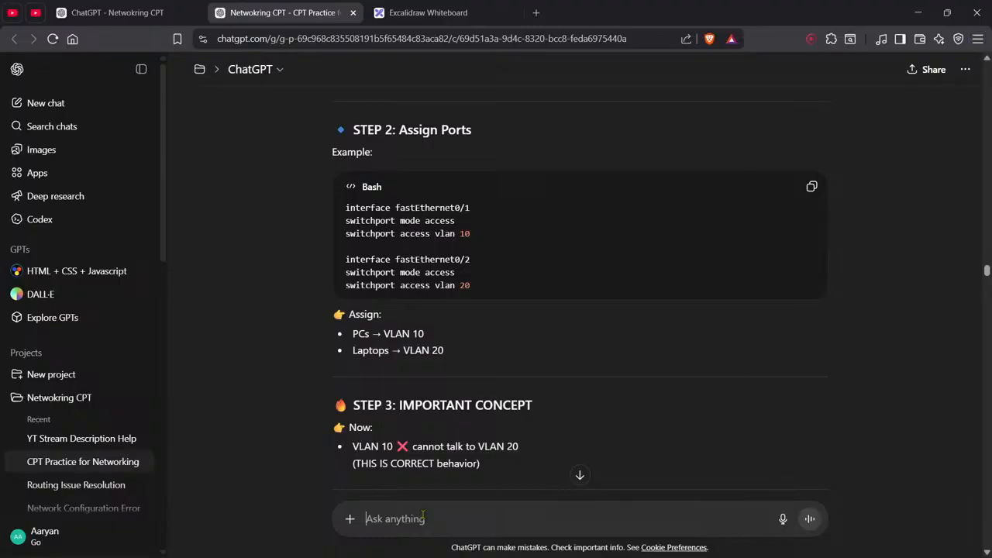
pyautogui.hotkey('ctrl', 'v')
pyautogui.write('what')
pyautogui.press('BackSpace')
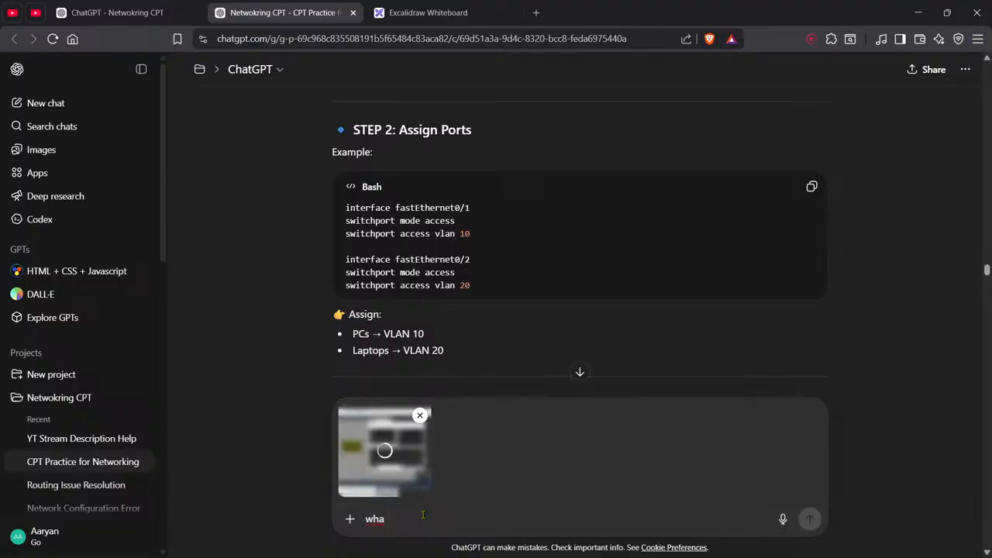
pyautogui.write('t is th')
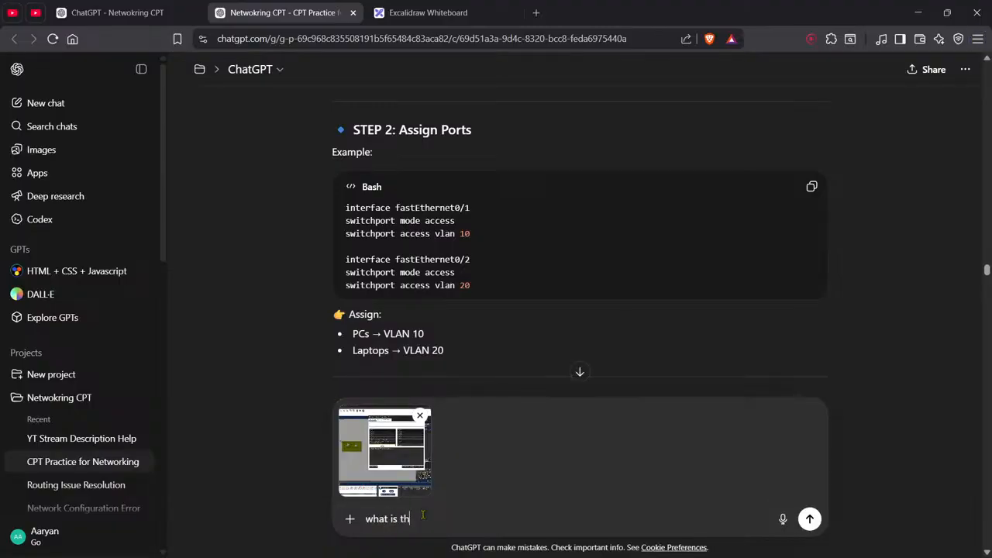
pyautogui.write('e error here and how to ')
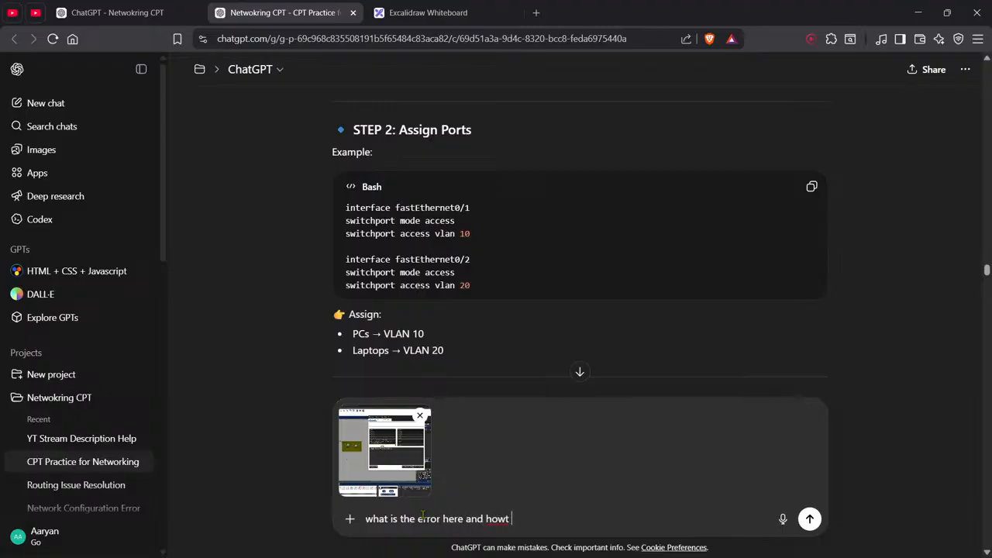
pyautogui.write('fix it as ')
pyautogui.write('i ahve assi')
pyautogui.write('gned t')
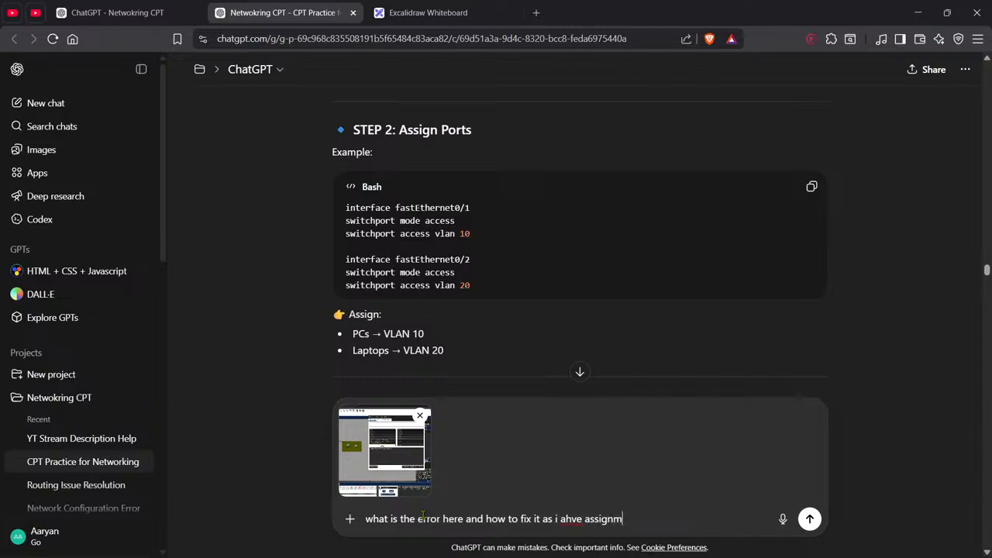
pyautogui.write('he IP myself')
pyautogui.press('Return')
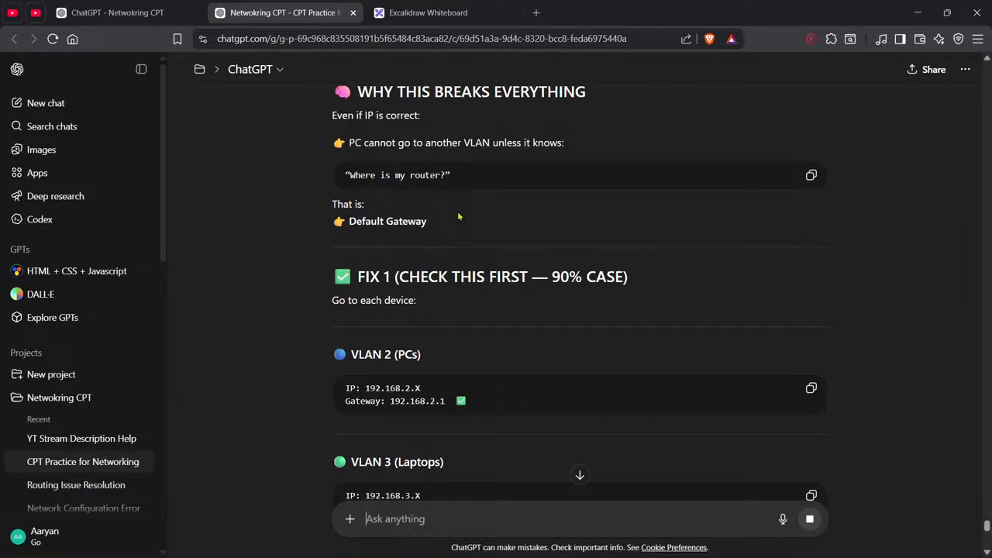
# Switch back to Packet Tracer, close the PDU details and set PC0's static default gateway to the VLAN 2 gateway address
pyautogui.hotkey('alt', 'Tab')
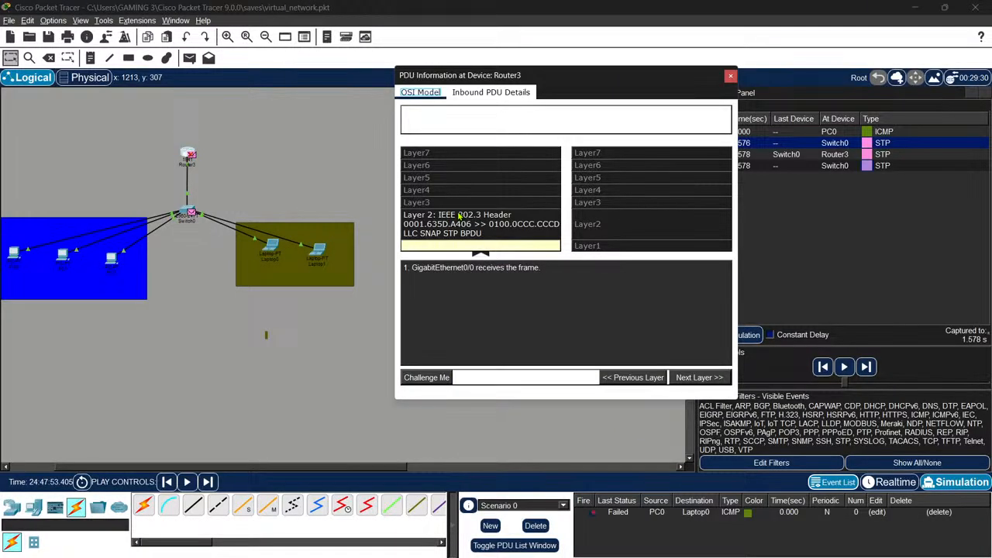
pyautogui.click(730, 76)
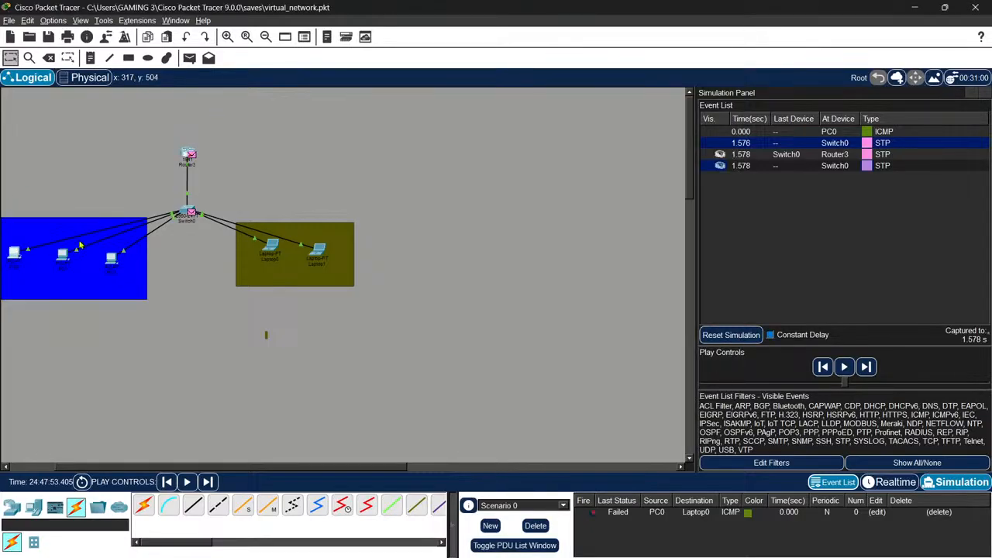
pyautogui.click(16, 253)
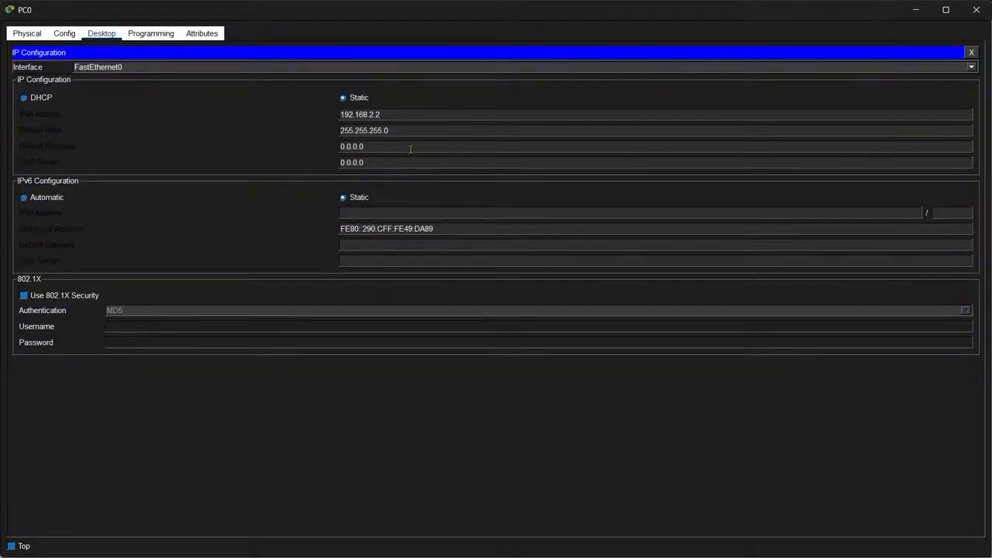
pyautogui.moveTo(410, 149); pyautogui.dragTo(318, 147)
pyautogui.moveTo(416, 114); pyautogui.dragTo(328, 114)
pyautogui.hotkey('ctrl', 'c')
pyautogui.tripleClick(408, 146)
pyautogui.hotkey('ctrl', 'v')
pyautogui.tripleClick(391, 147)
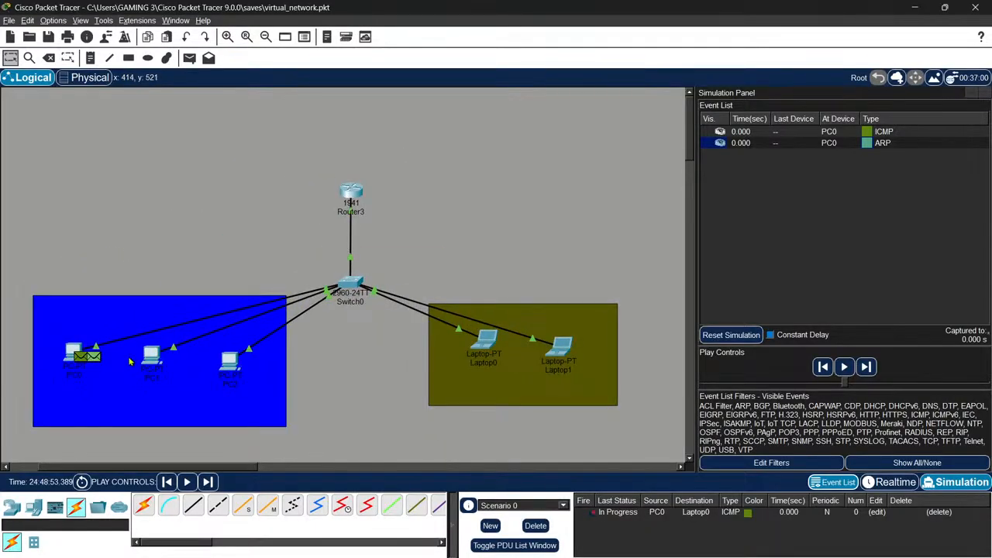
# Set the static default gateway of PC1 and PC2 to 192.168.2.1
pyautogui.click(150, 352)
pyautogui.click(116, 81)
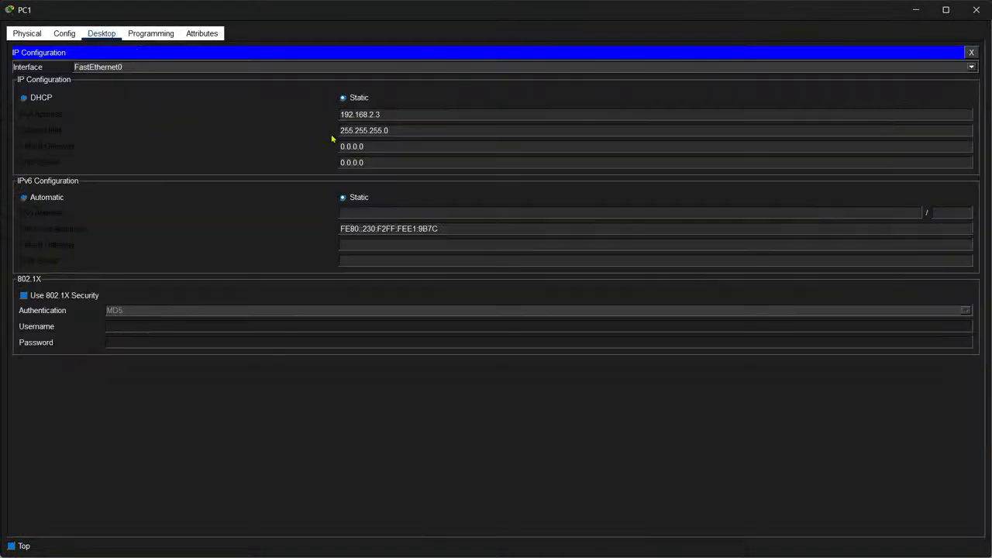
pyautogui.tripleClick(393, 146)
pyautogui.write('192.168.2.1')
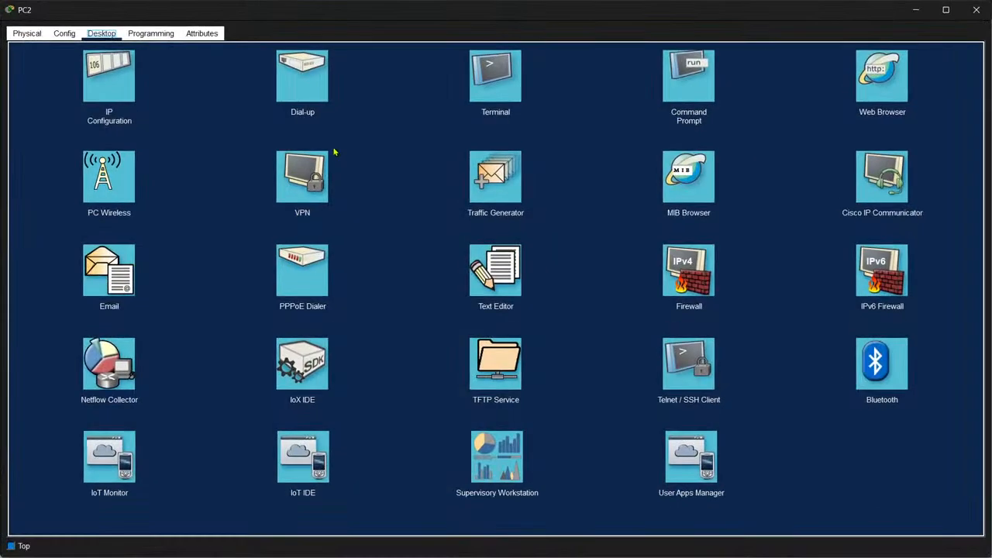
pyautogui.click(108, 78)
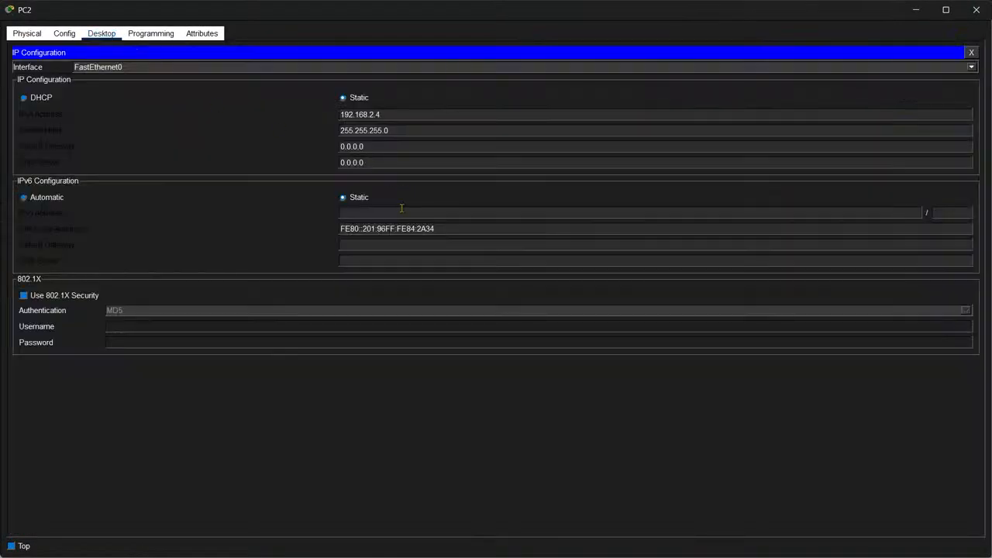
pyautogui.tripleClick(414, 147)
pyautogui.write('192.168.2.1')
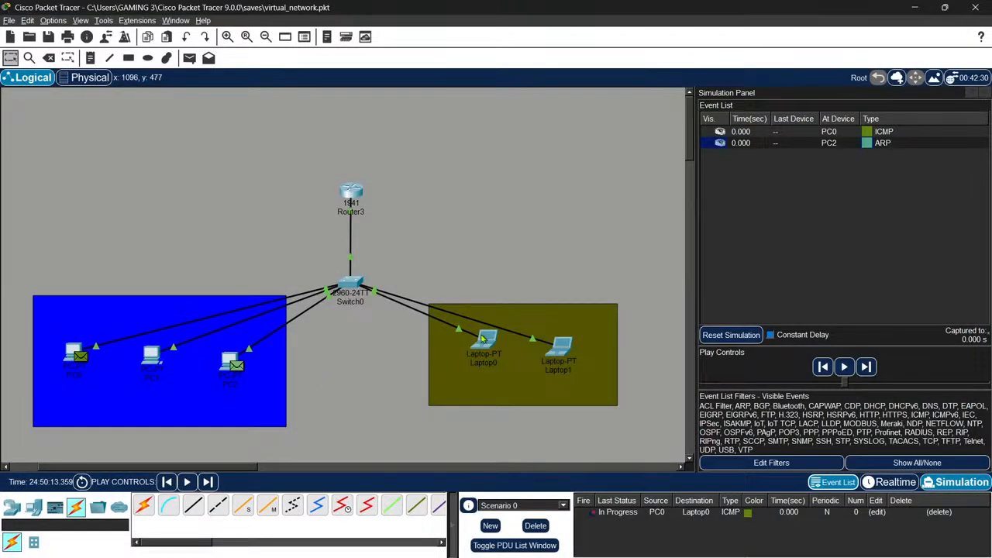
# Enter the static default gateway on Laptop0 and copy the same gateway to Laptop1
pyautogui.click(482, 339)
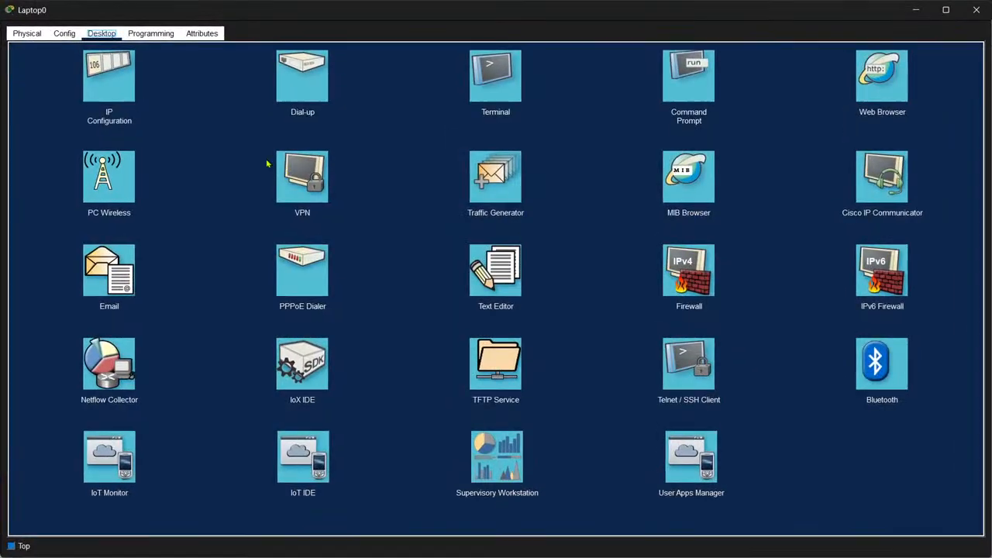
pyautogui.click(112, 78)
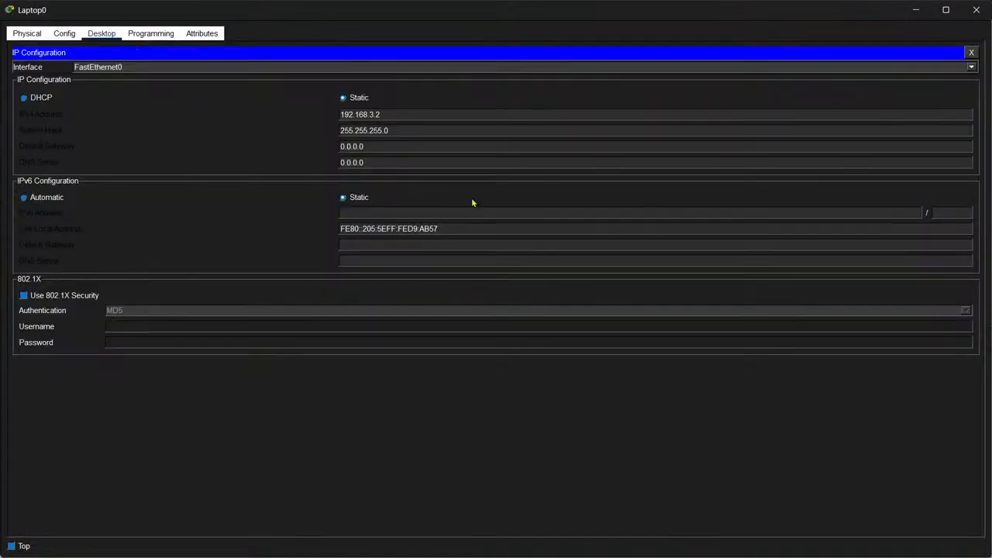
pyautogui.tripleClick(478, 146)
pyautogui.write('192.168.2.1')
pyautogui.tripleClick(478, 146)
pyautogui.hotkey('ctrl', 'c')
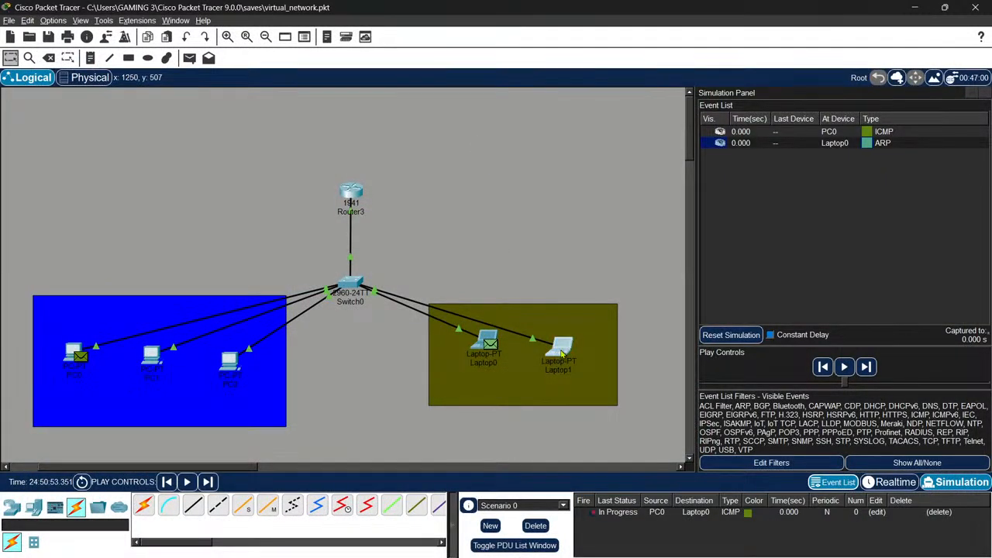
pyautogui.click(561, 353)
pyautogui.click(142, 85)
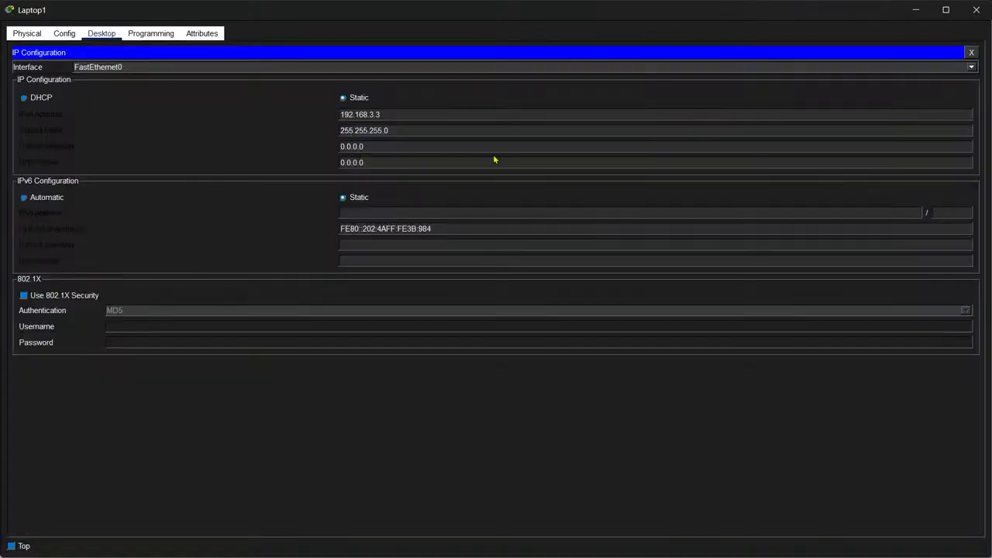
pyautogui.tripleClick(488, 145)
pyautogui.hotkey('ctrl', 'v')
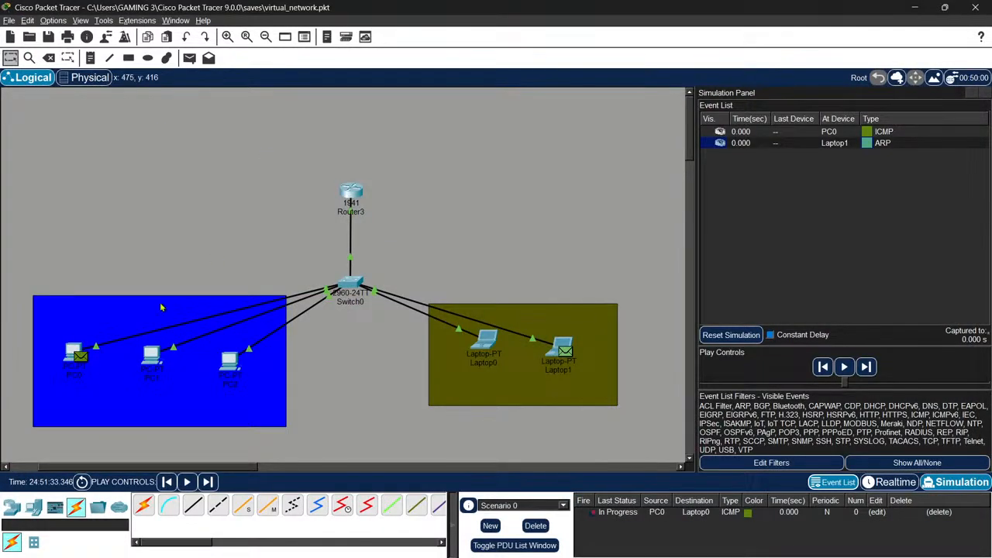
# Finish the pending events in Realtime mode, delete Scenario 0's PDU and return to Simulation mode
pyautogui.click(892, 482)
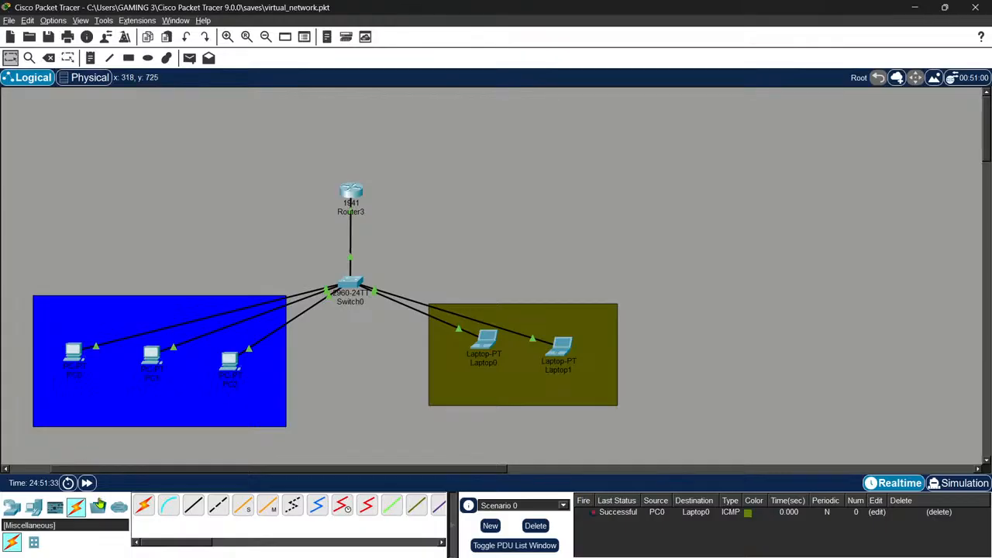
pyautogui.click(536, 526)
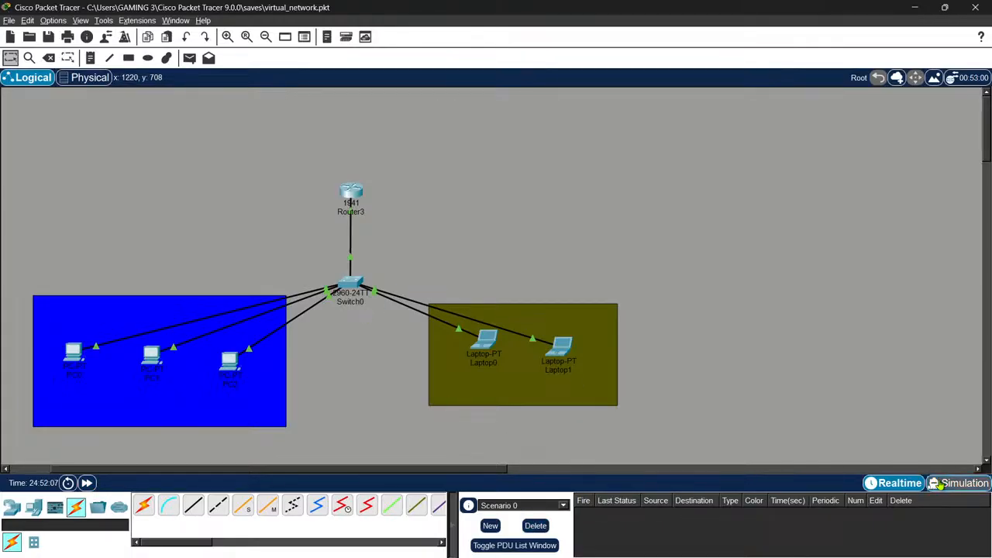
pyautogui.click(937, 483)
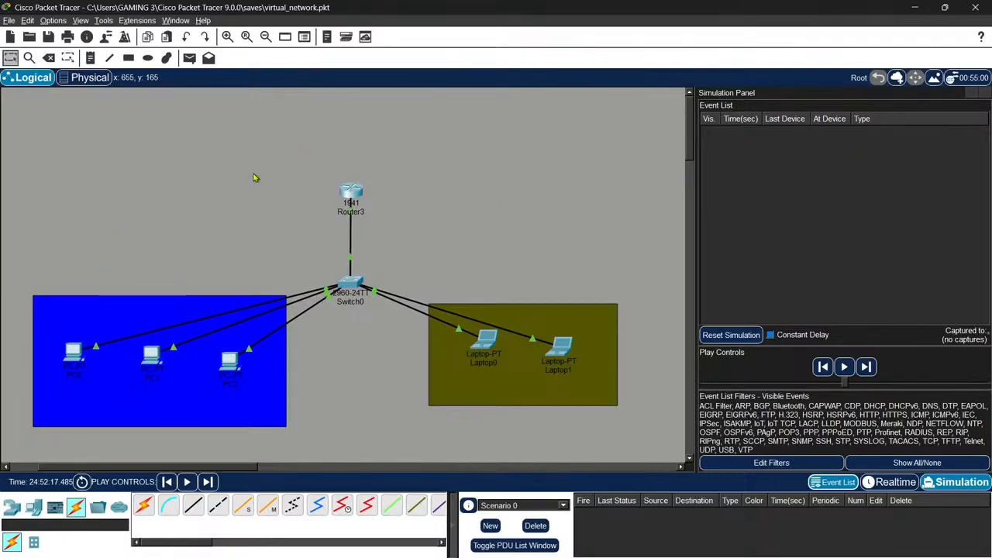
# Test a simple PDU from PC0 to Laptop0 by playing the simulation, and delete the scenario's PDU
pyautogui.click(189, 59)
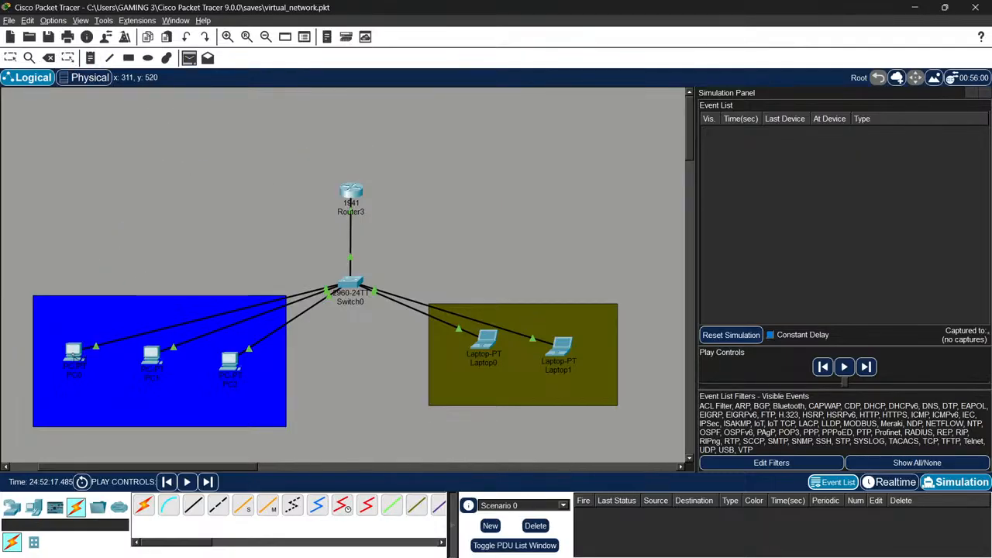
pyautogui.click(73, 354)
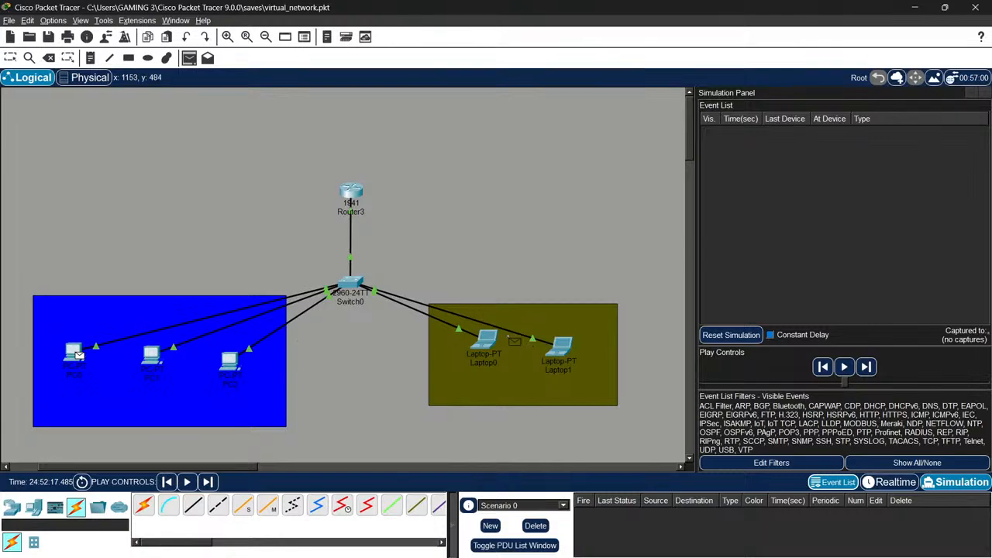
pyautogui.click(486, 340)
pyautogui.click(844, 367)
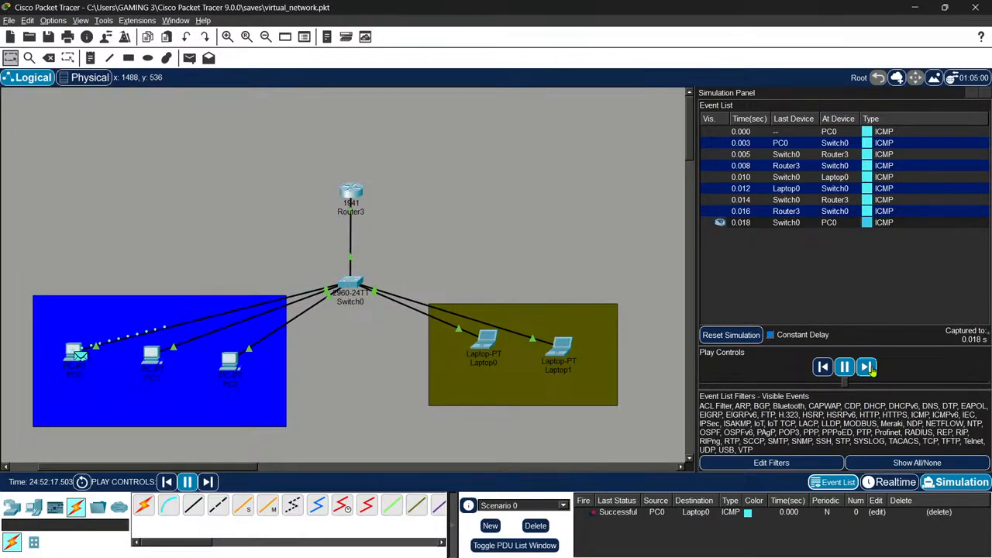
pyautogui.click(536, 525)
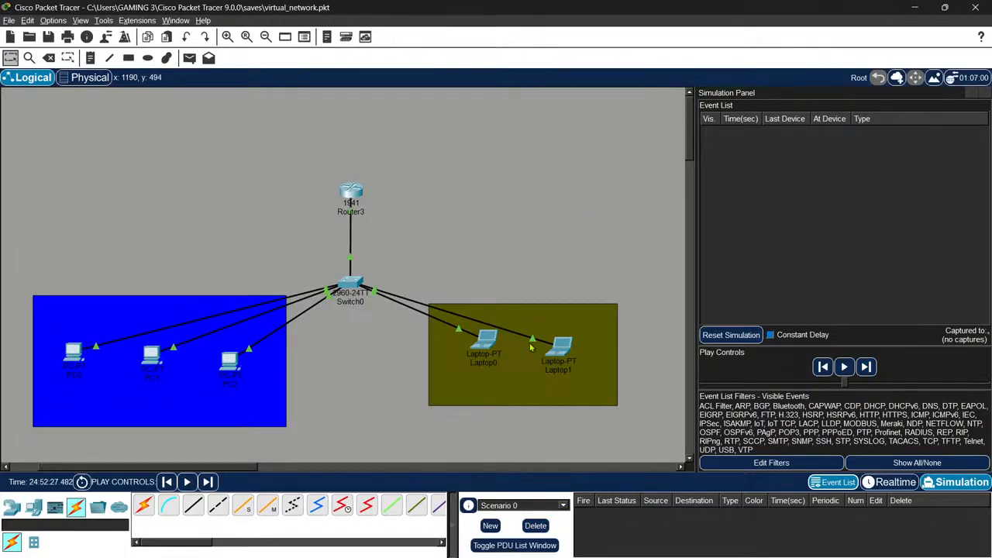
# Switch to Brave to view the VLAN sketch on the Excalidraw whiteboard, and return to Packet Tracer
pyautogui.hotkey('alt', 'Tab')
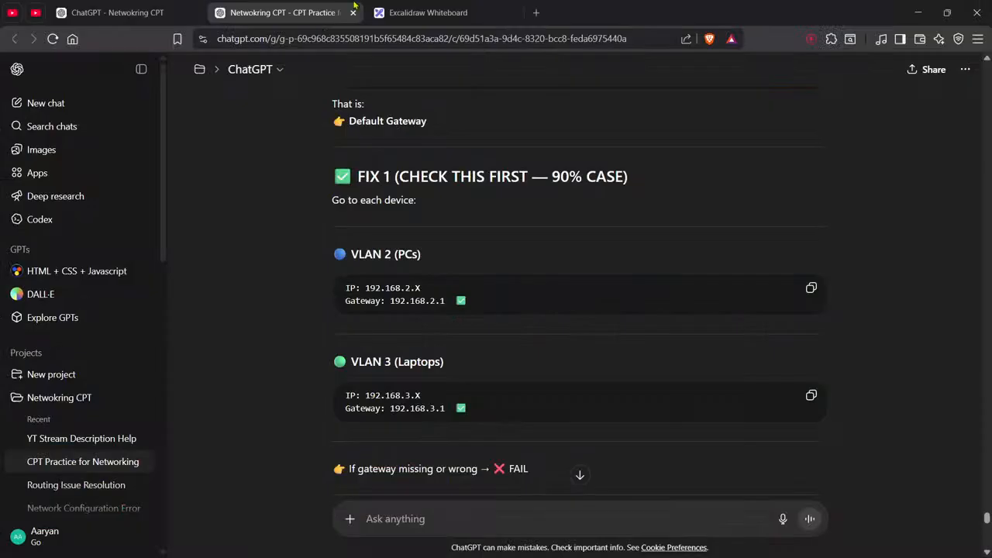
pyautogui.click(431, 10)
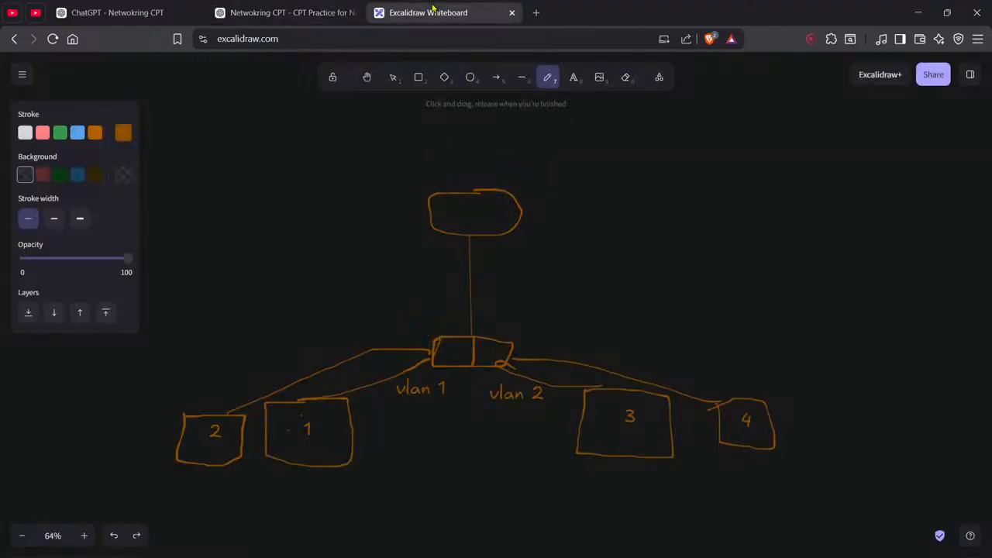
pyautogui.hotkey('alt', 'Tab')
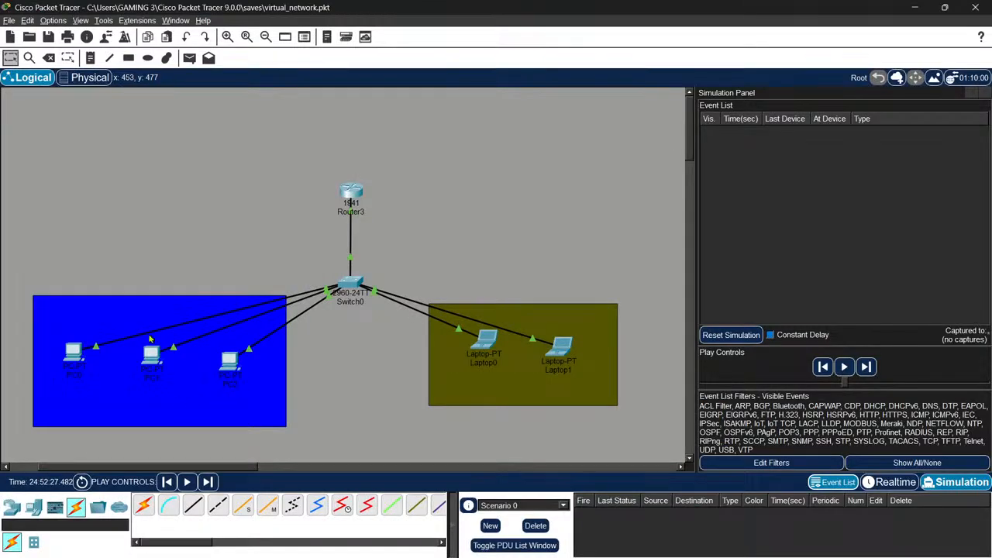
pyautogui.scroll(1, 327, 235)
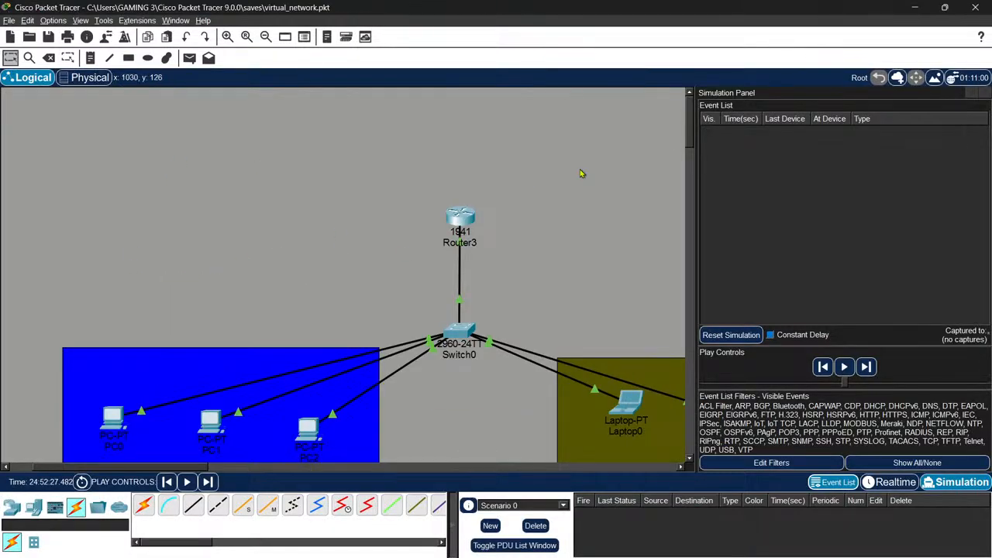
pyautogui.scroll(-3, 580, 169)
pyautogui.scroll(-1, 582, 172)
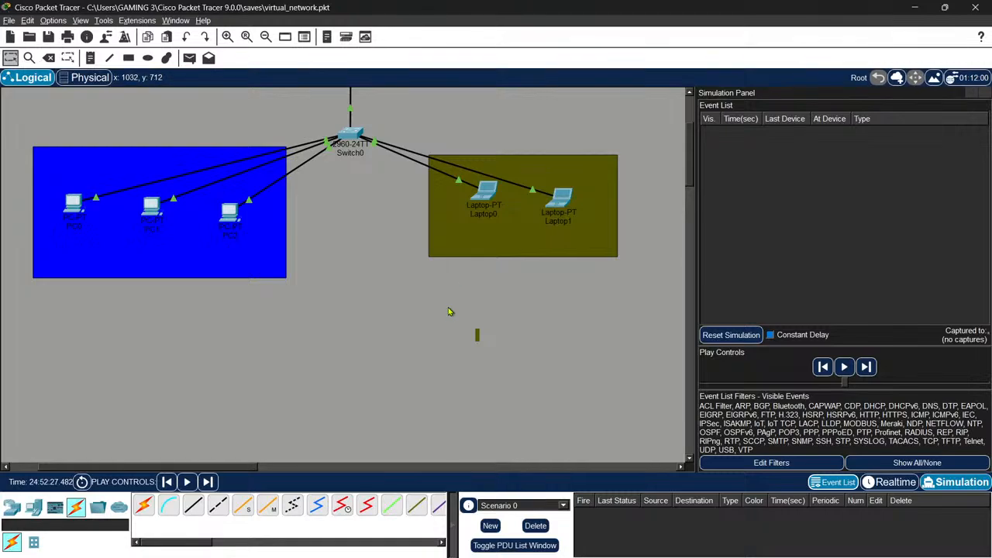
pyautogui.moveTo(439, 307); pyautogui.dragTo(531, 372)
pyautogui.scroll(3, 325, 260)
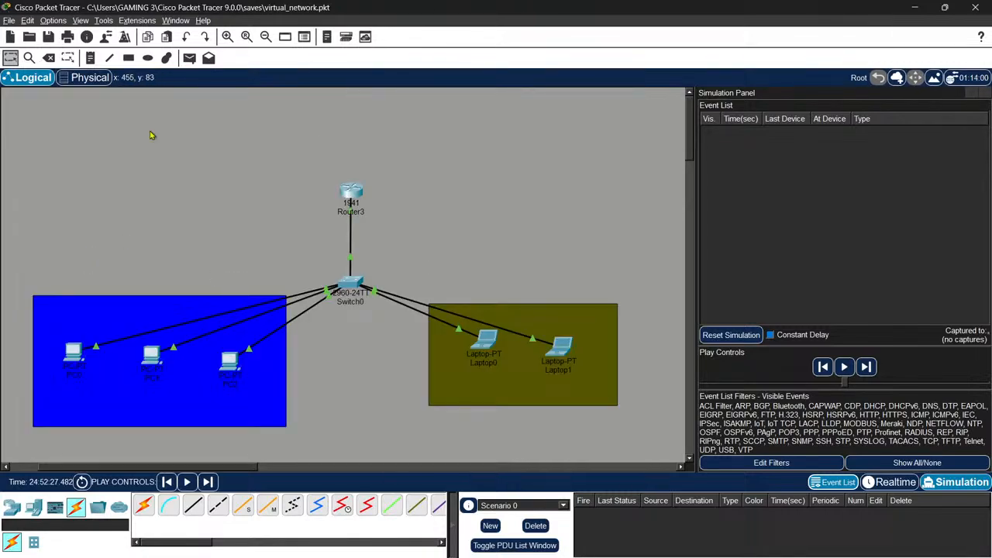
pyautogui.click(189, 58)
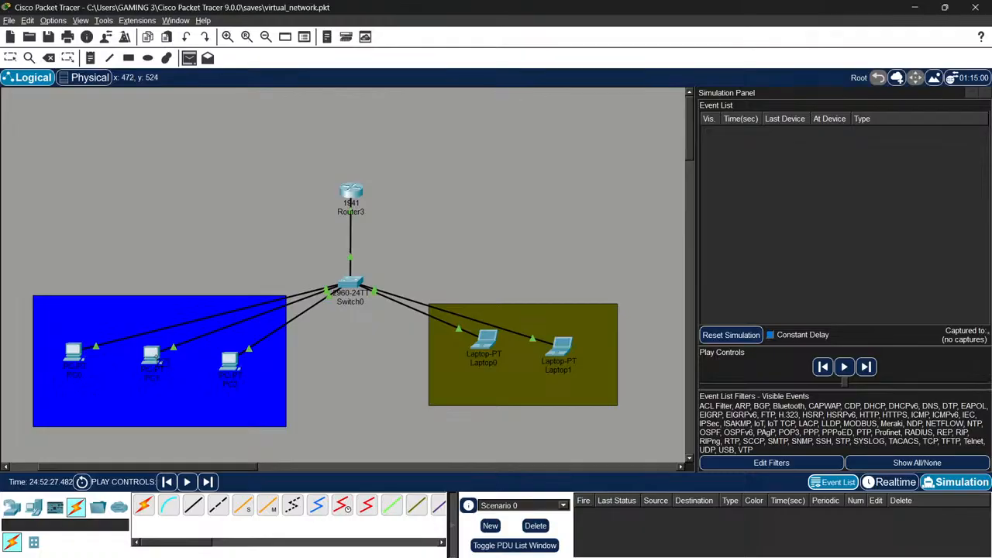
pyautogui.click(559, 346)
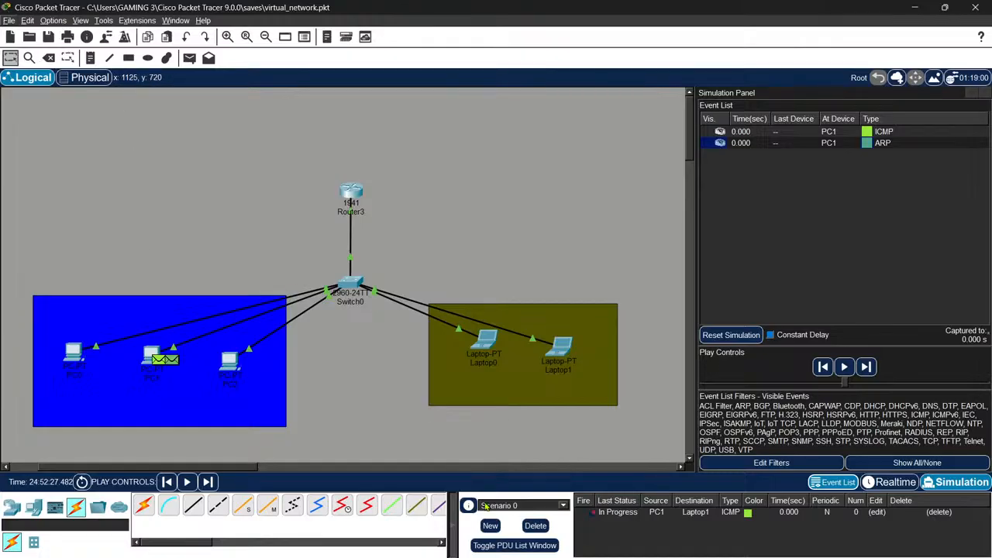
pyautogui.click(533, 525)
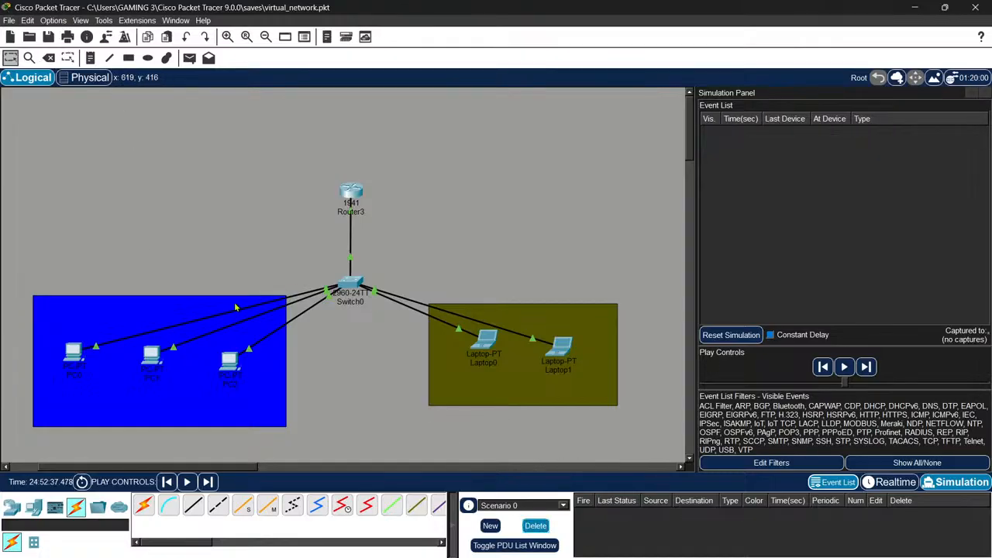
# Add a simple PDU from PC1 to Laptop1
pyautogui.click(189, 58)
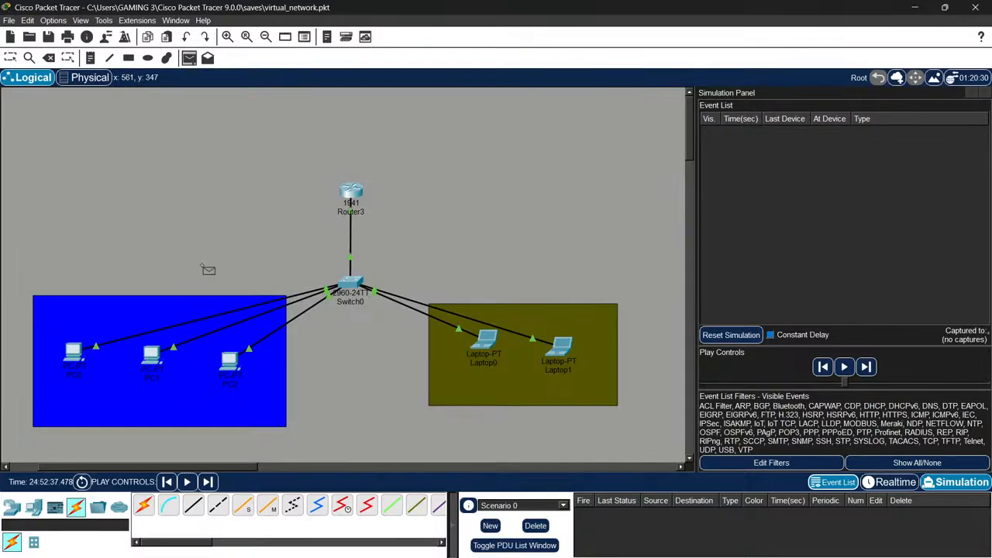
pyautogui.click(153, 358)
pyautogui.click(562, 347)
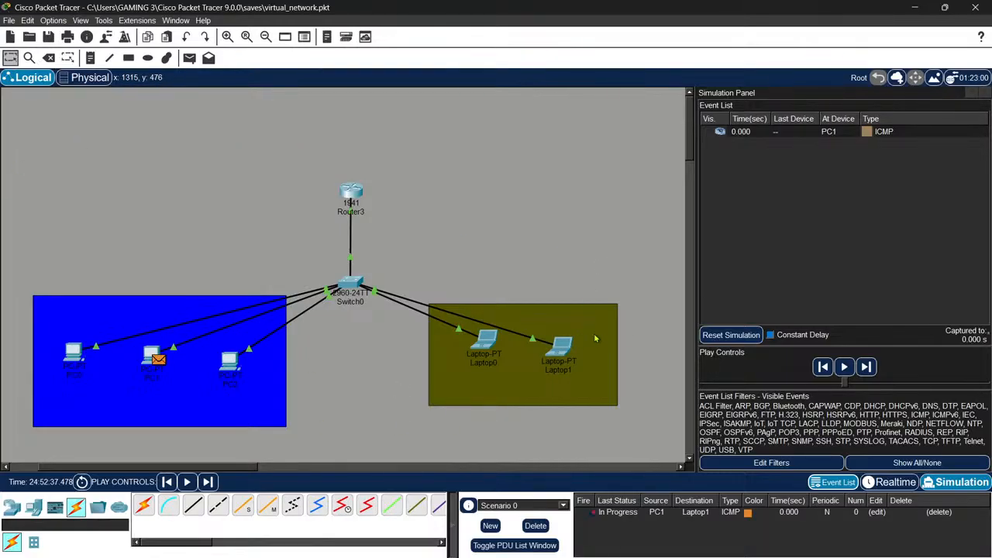
# Switch to Excalidraw in Brave, try sketching a direct path from box 1 to box 3, and undo it
pyautogui.hotkey('alt', 'Tab')
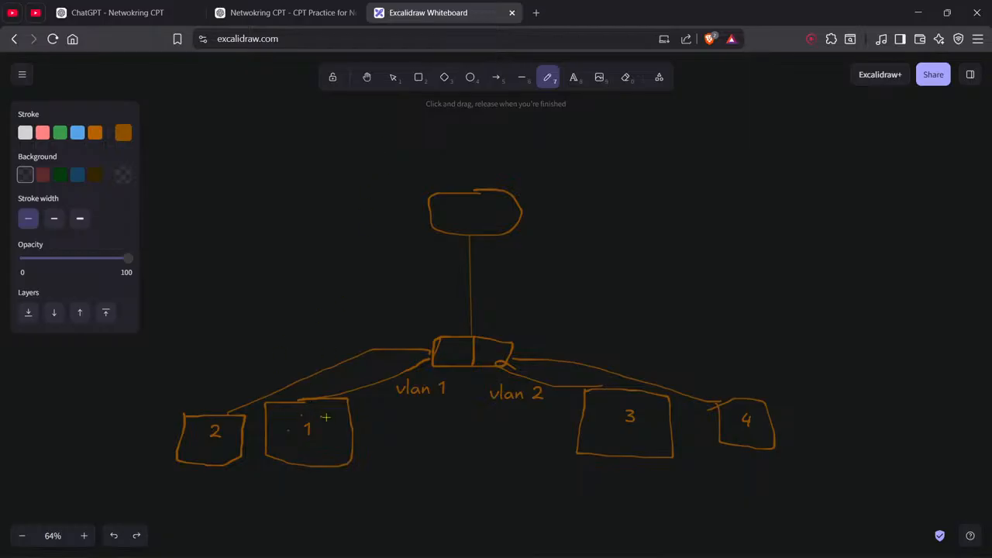
pyautogui.moveTo(325, 418); pyautogui.dragTo(599, 425)
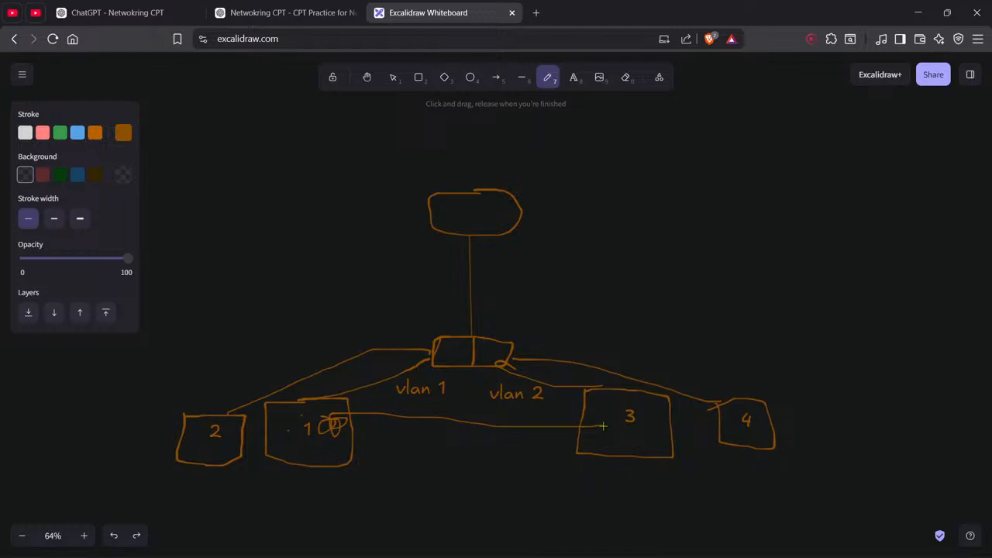
pyautogui.hotkey('ctrl', 'z')
pyautogui.hotkey('ctrl', 'z')
pyautogui.hotkey('ctrl', 'z')
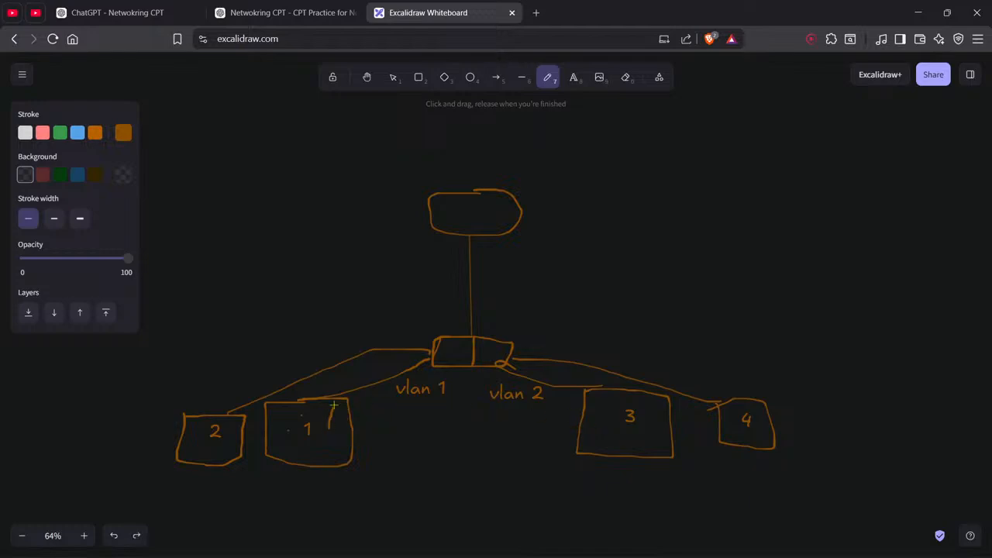
# Draw a freehand path from box 1 to the switch's vlan 1 half, and return to Packet Tracer
pyautogui.moveTo(333, 405)
pyautogui.mouseDown()
pyautogui.moveTo(394, 364)
pyautogui.moveTo(444, 353)
pyautogui.mouseUp()
pyautogui.hotkey('alt', 'Tab')
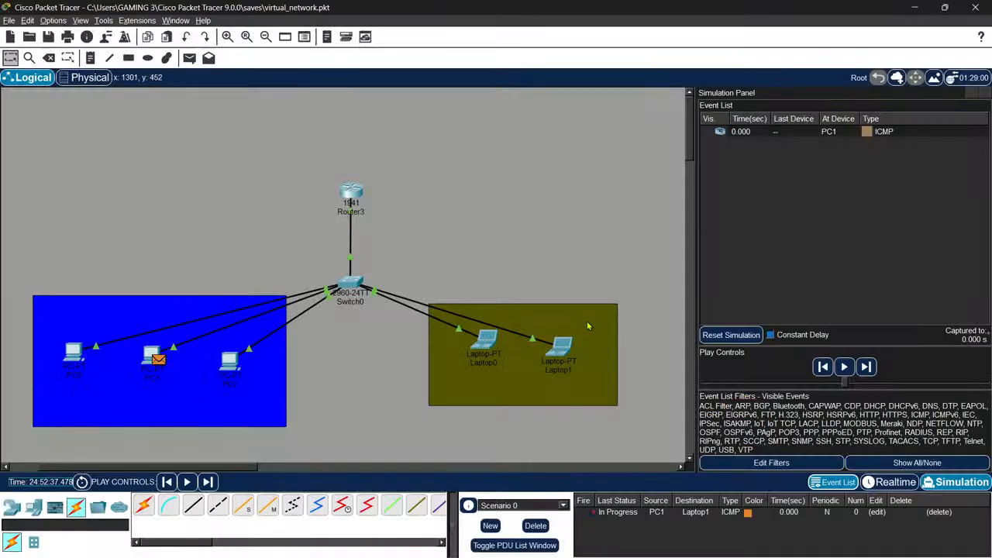
# Advance the simulation by one event and open the PDU information at Switch0
pyautogui.click(865, 366)
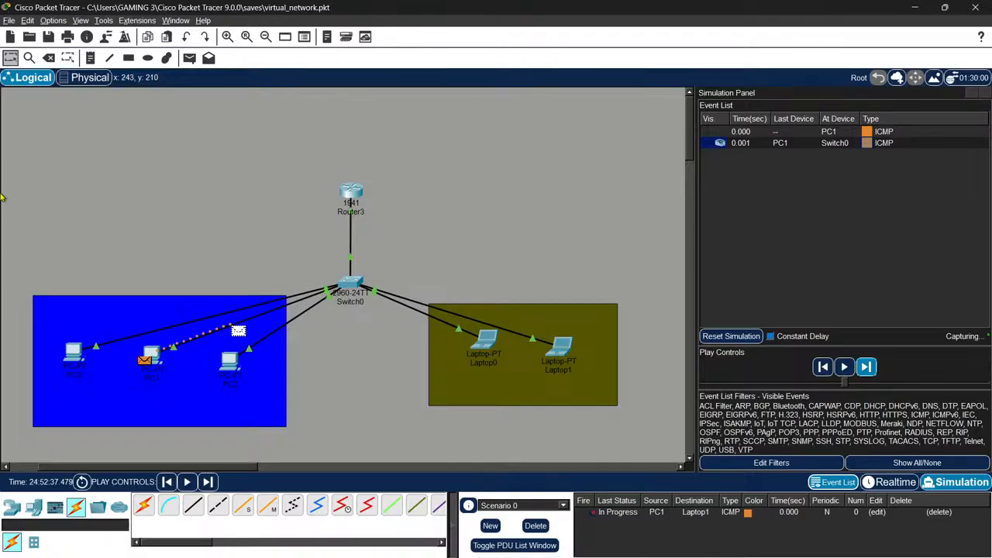
pyautogui.scroll(2, 341, 302)
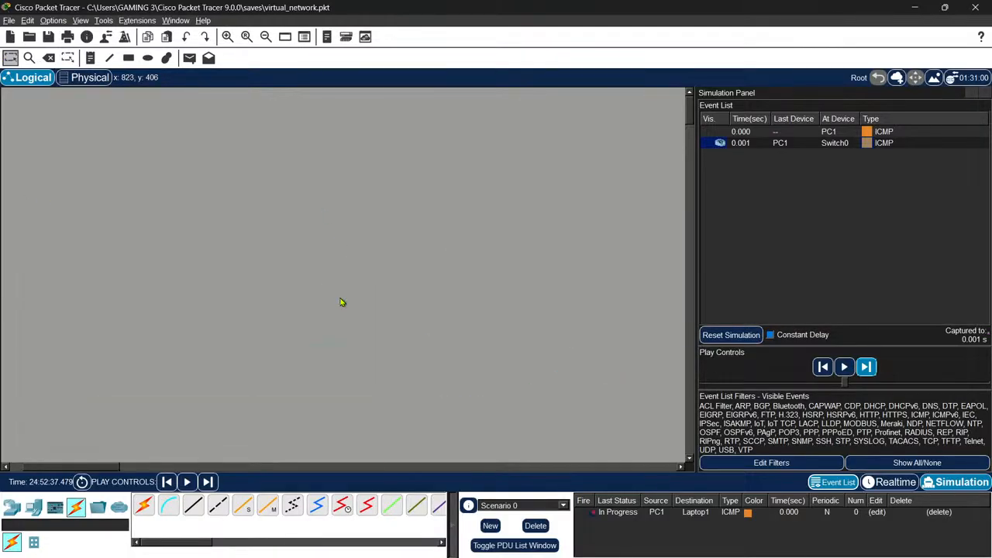
pyautogui.scroll(-4, 466, 253)
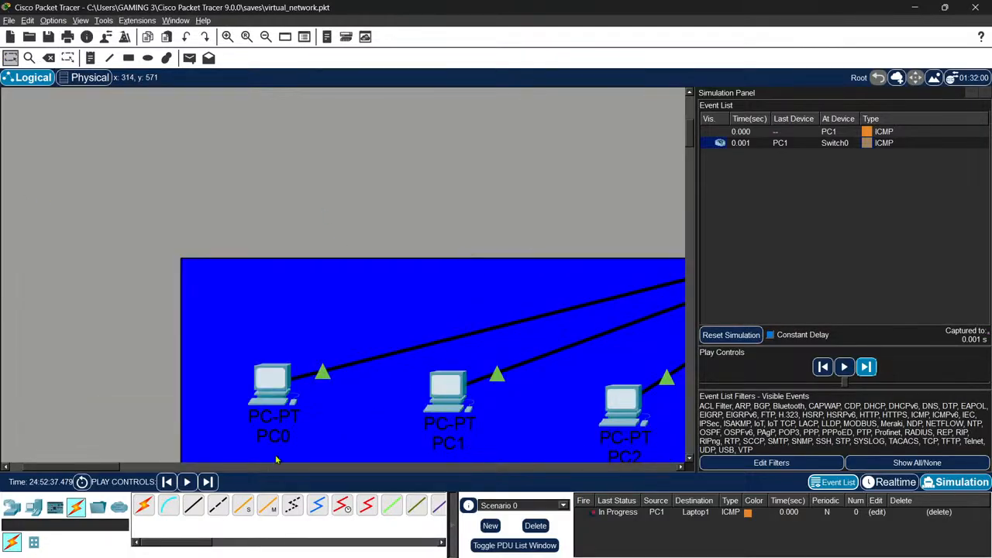
pyautogui.moveTo(113, 467); pyautogui.dragTo(185, 459)
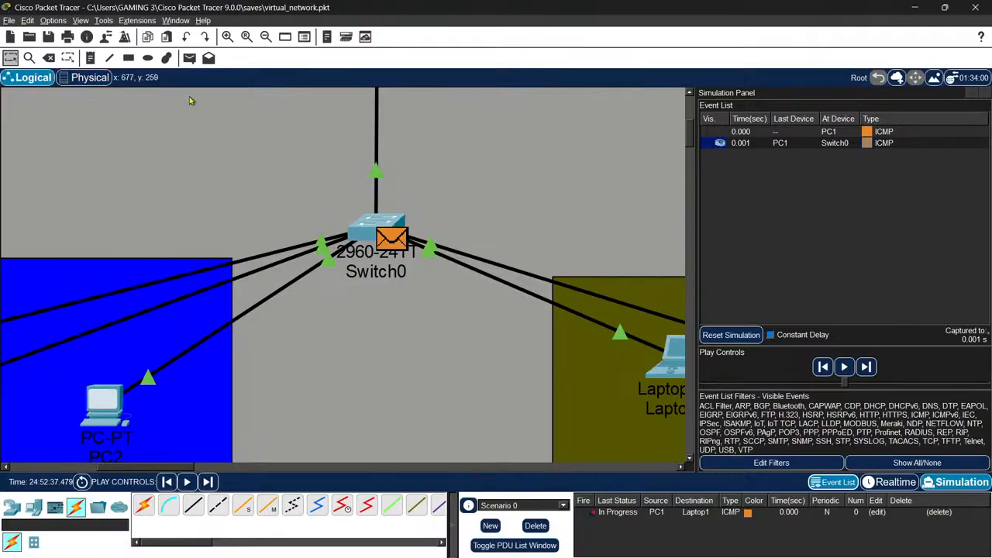
pyautogui.click(397, 242)
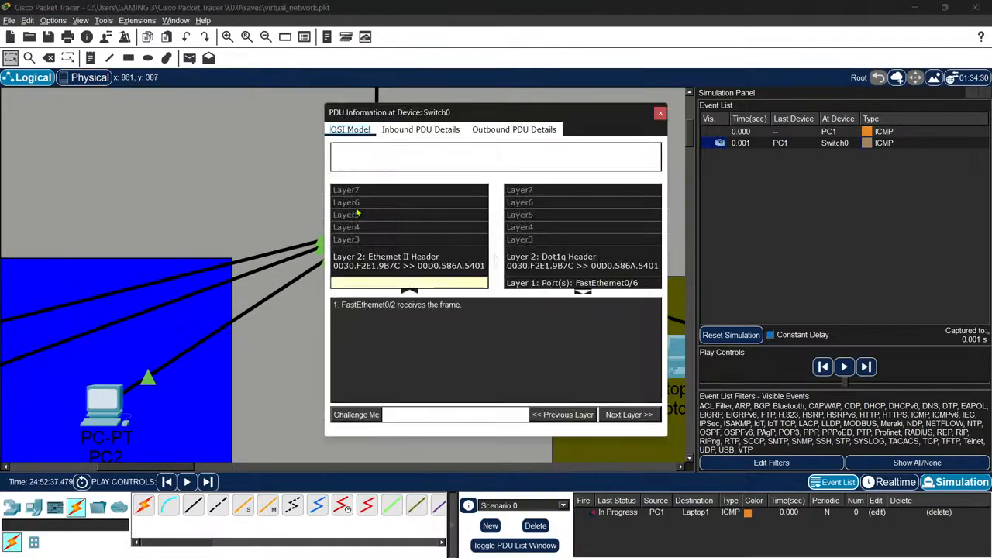
# Examine the inbound Layer 2 and outbound Layer 2 and Layer 1 processing of the PDU at Switch0, and close its details
pyautogui.click(428, 262)
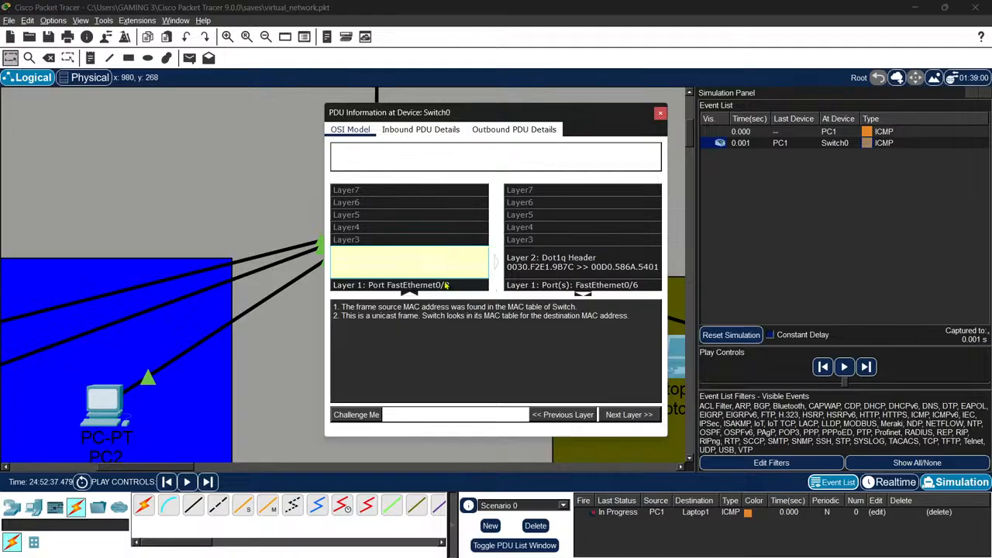
pyautogui.click(496, 265)
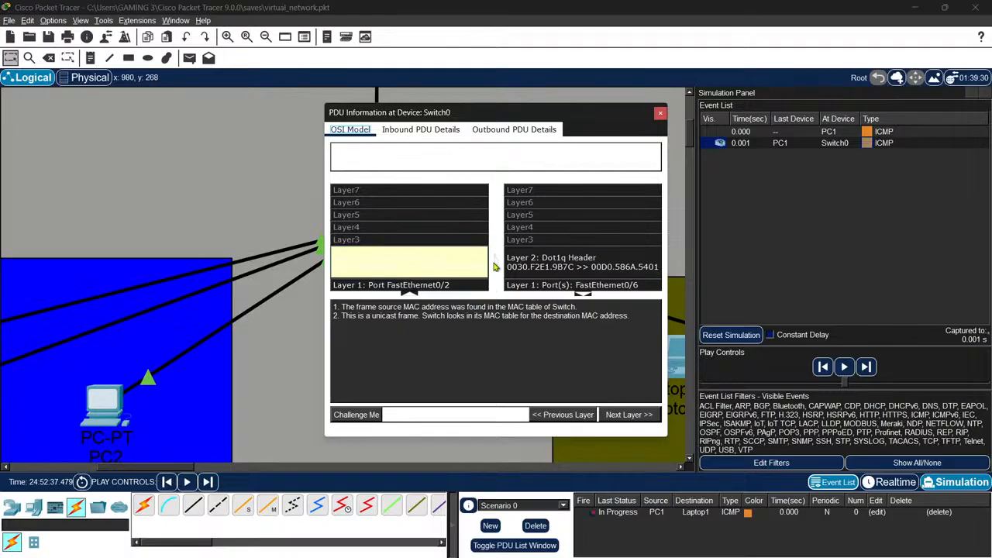
pyautogui.click(542, 263)
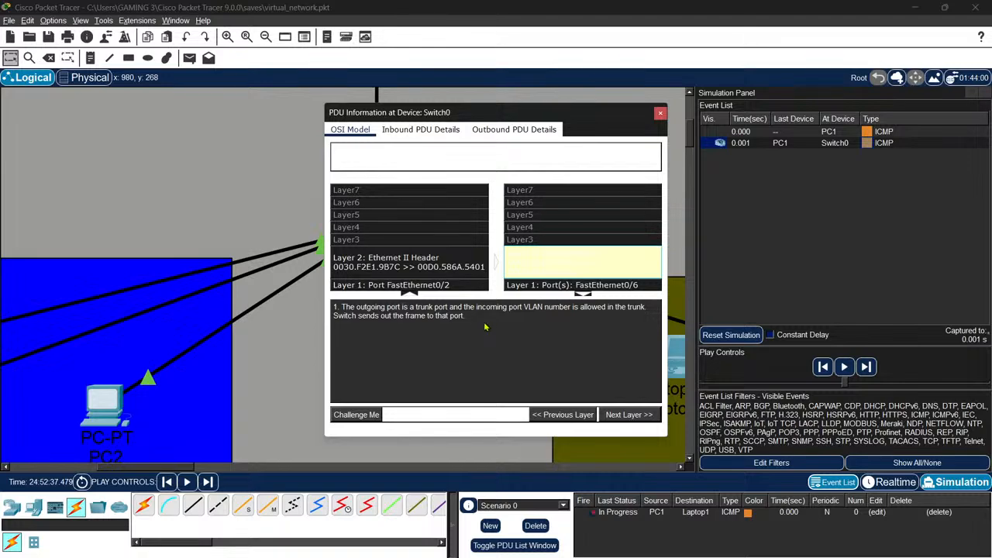
pyautogui.click(549, 285)
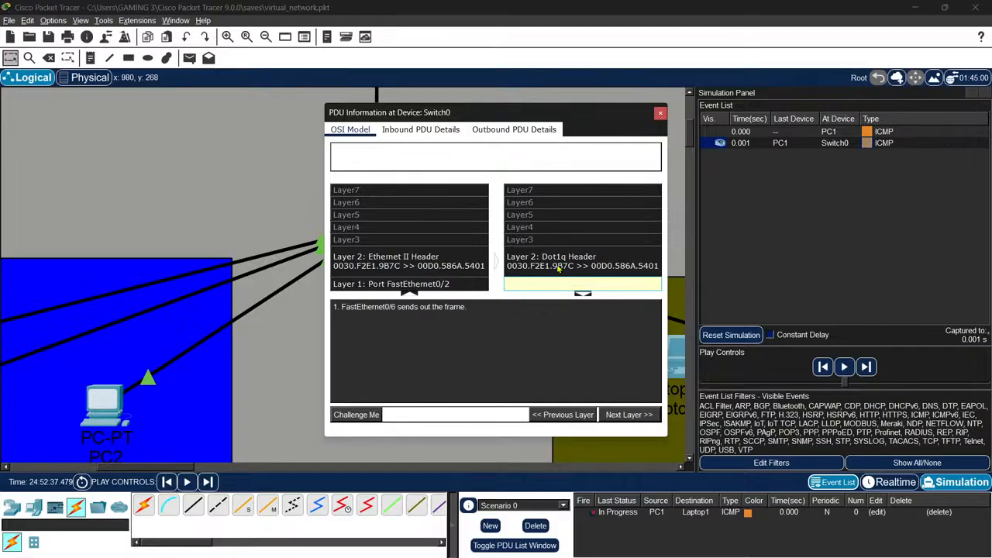
pyautogui.click(660, 113)
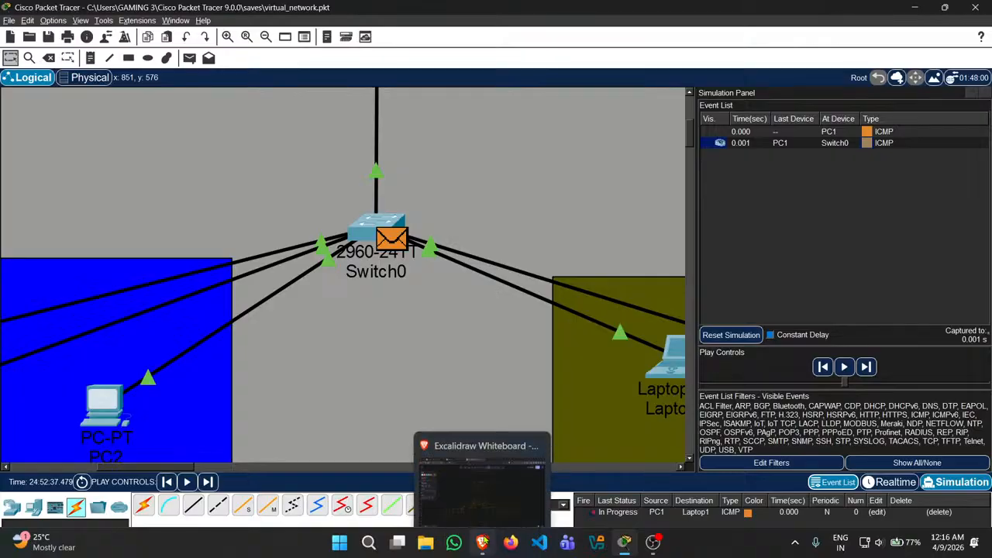
# Switch to Excalidraw in Brave, try sketching the packet's path from box 1 through the switch, and undo the strokes
pyautogui.click(482, 542)
pyautogui.moveTo(341, 423)
pyautogui.mouseDown()
pyautogui.moveTo(443, 342)
pyautogui.moveTo(467, 356)
pyautogui.moveTo(459, 343)
pyautogui.mouseUp()
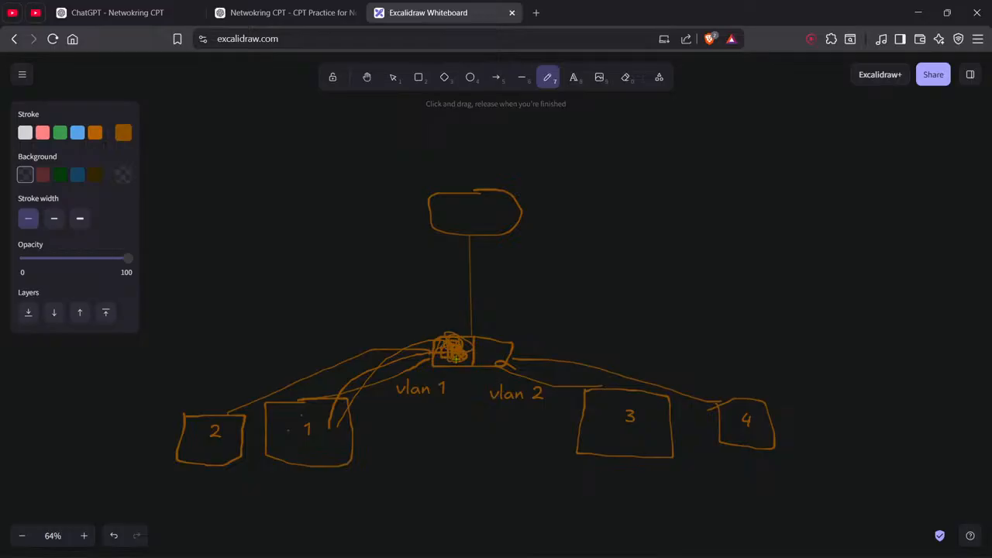
pyautogui.moveTo(522, 377); pyautogui.dragTo(595, 409)
pyautogui.hotkey('ctrl', 'z')
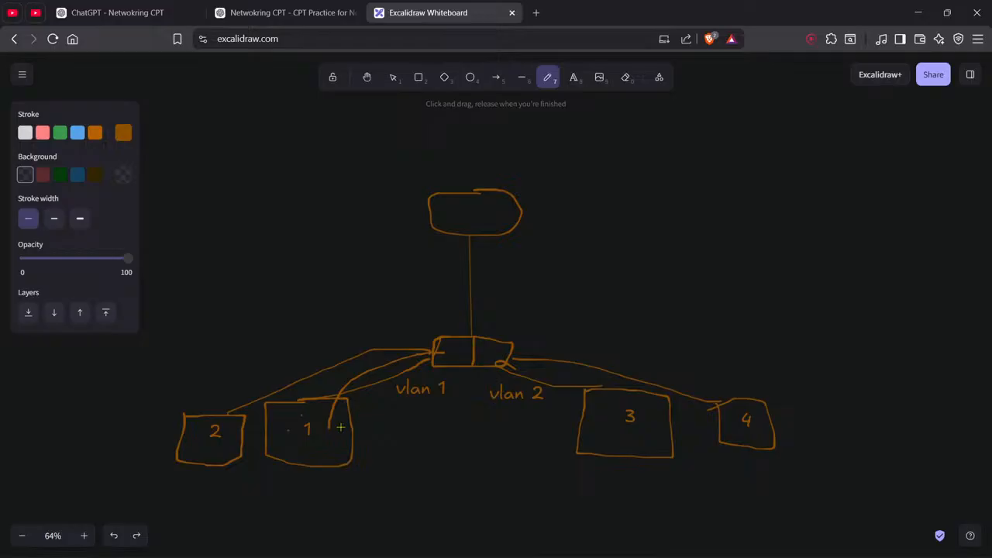
pyautogui.moveTo(339, 427)
pyautogui.mouseDown()
pyautogui.moveTo(375, 383)
pyautogui.moveTo(438, 364)
pyautogui.mouseUp()
pyautogui.hotkey('ctrl', 'z')
# Draw a freehand path from the switch's vlan 1 half up to the router, with return paths down towards boxes 3 and 1
pyautogui.moveTo(457, 352); pyautogui.dragTo(448, 231)
pyautogui.moveTo(478, 215)
pyautogui.mouseDown()
pyautogui.moveTo(547, 380)
pyautogui.moveTo(566, 395)
pyautogui.moveTo(485, 220)
pyautogui.moveTo(346, 411)
pyautogui.moveTo(367, 350)
pyautogui.mouseUp()
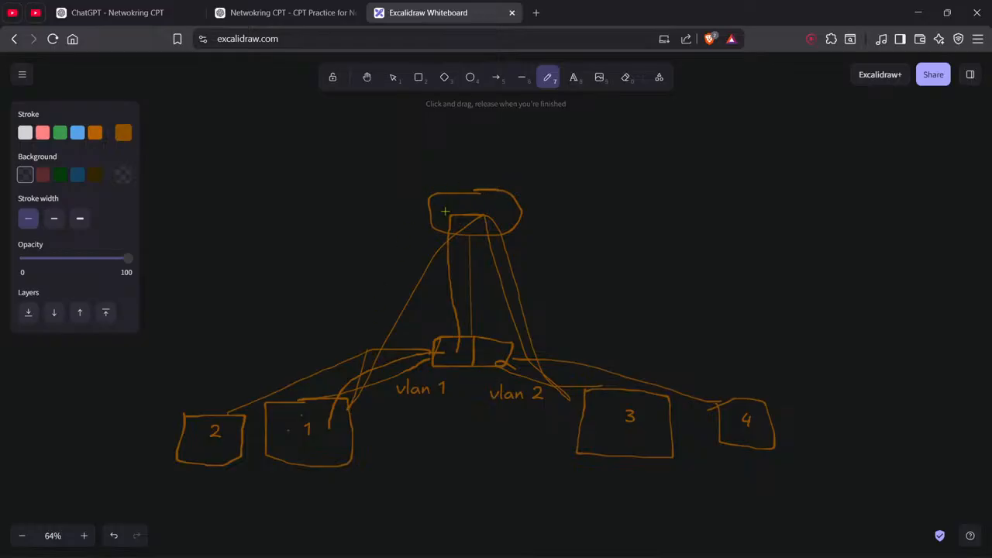
# Try sketching return paths from the router down towards boxes 2 and 3, and undo these strokes
pyautogui.moveTo(447, 221); pyautogui.dragTo(249, 380)
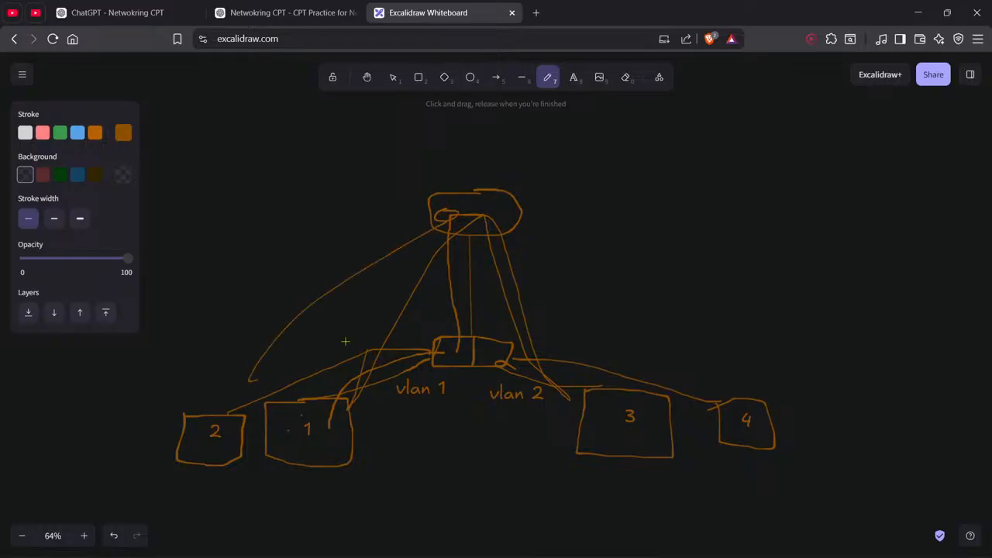
pyautogui.moveTo(487, 209)
pyautogui.mouseDown()
pyautogui.moveTo(521, 234)
pyautogui.moveTo(494, 226)
pyautogui.moveTo(565, 255)
pyautogui.moveTo(659, 407)
pyautogui.mouseUp()
pyautogui.hotkey('ctrl', 'z')
pyautogui.hotkey('ctrl', 'z')
pyautogui.hotkey('ctrl', 'z')
pyautogui.hotkey('ctrl', 'z')
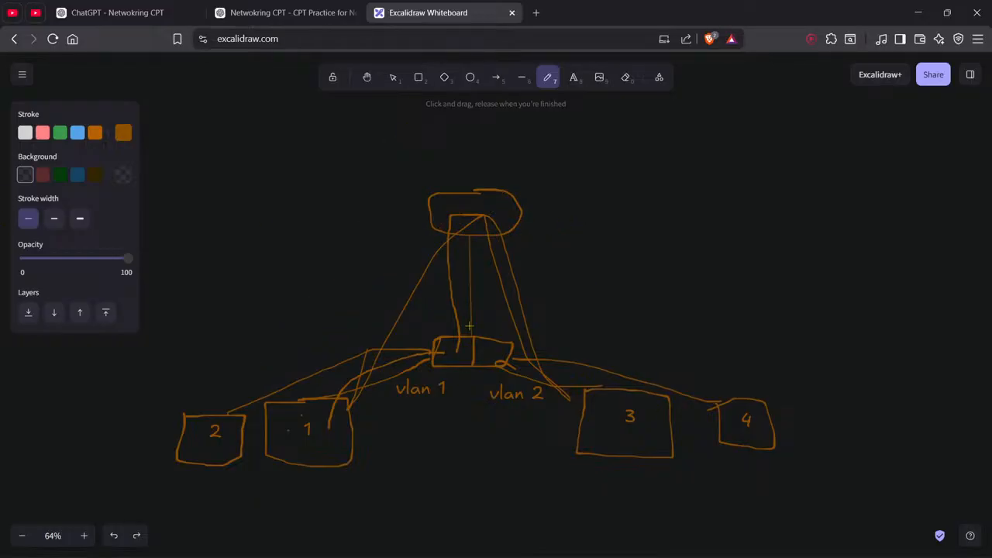
# Try marking the link between the router and the switch, and undo these marks along with the earlier router path strokes
pyautogui.moveTo(470, 330); pyautogui.dragTo(468, 364)
pyautogui.moveTo(472, 321); pyautogui.dragTo(461, 397)
pyautogui.hotkey('ctrl', 'z')
pyautogui.hotkey('ctrl', 'z')
pyautogui.hotkey('ctrl', 'z')
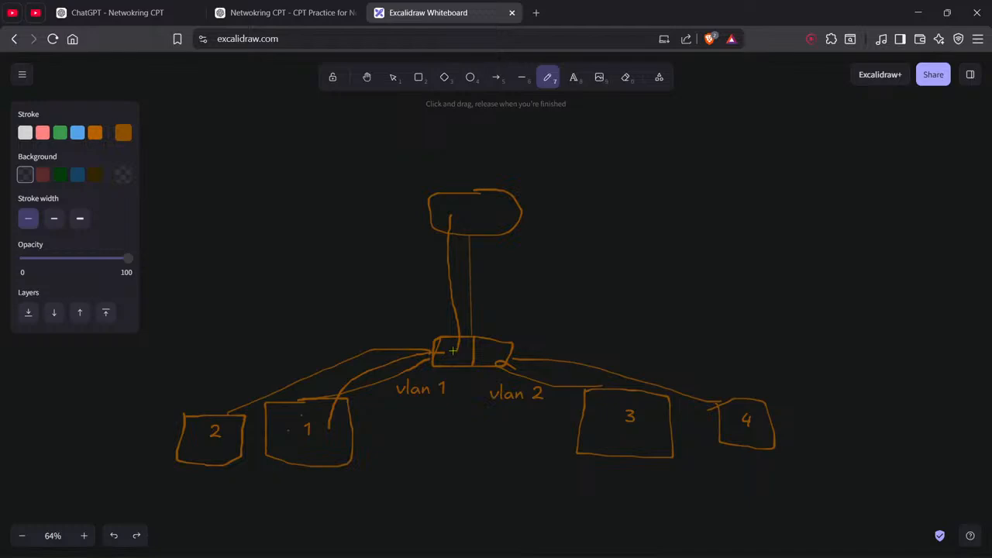
pyautogui.hotkey('ctrl', 'z')
# Try sketching the path from the vlan 1 half through the router, down to the vlan 2 half and into box 3, and undo it
pyautogui.moveTo(457, 353)
pyautogui.mouseDown()
pyautogui.moveTo(454, 226)
pyautogui.moveTo(488, 214)
pyautogui.moveTo(485, 330)
pyautogui.mouseUp()
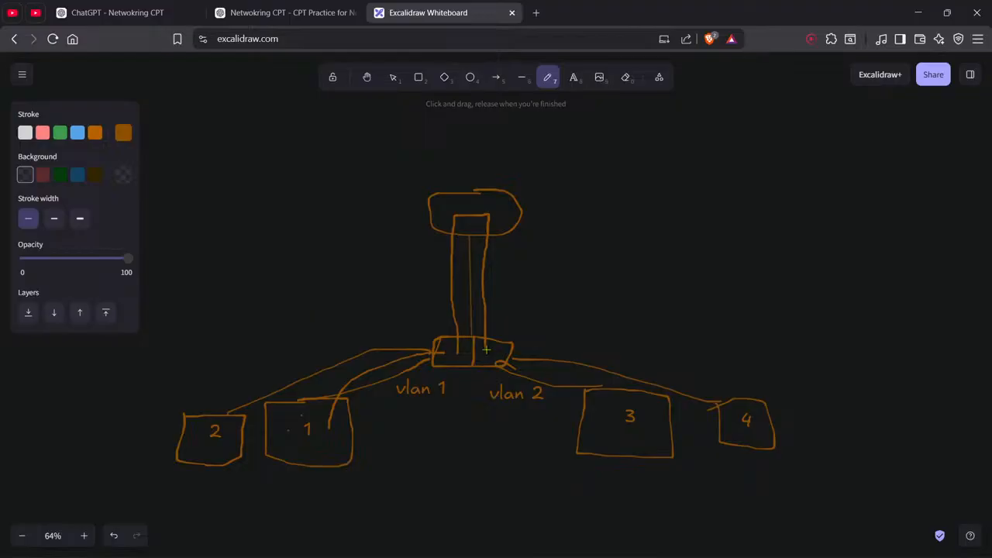
pyautogui.moveTo(485, 350)
pyautogui.mouseDown()
pyautogui.moveTo(588, 381)
pyautogui.moveTo(635, 409)
pyautogui.moveTo(602, 430)
pyautogui.moveTo(608, 416)
pyautogui.mouseUp()
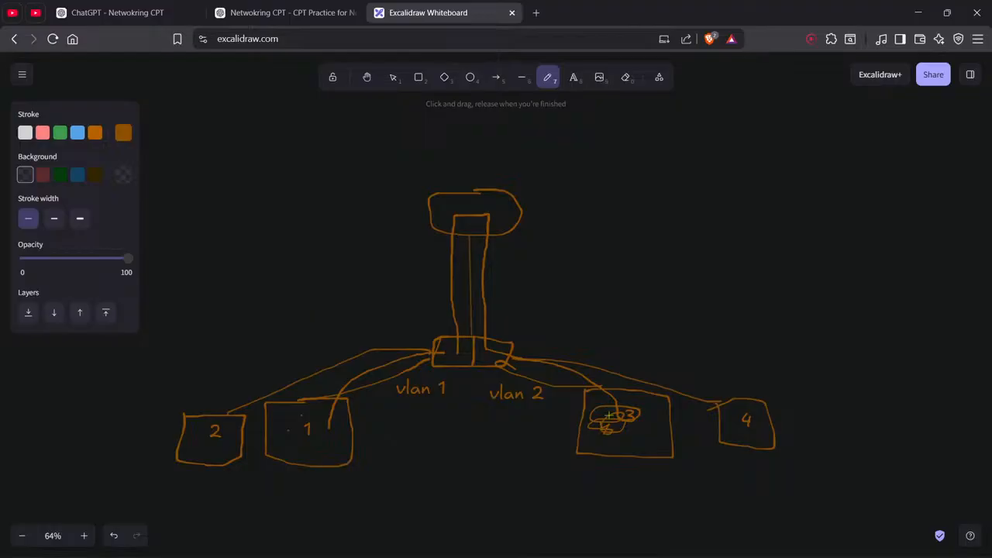
pyautogui.hotkey('ctrl', 'z')
pyautogui.hotkey('ctrl', 'z')
pyautogui.hotkey('ctrl', 'z')
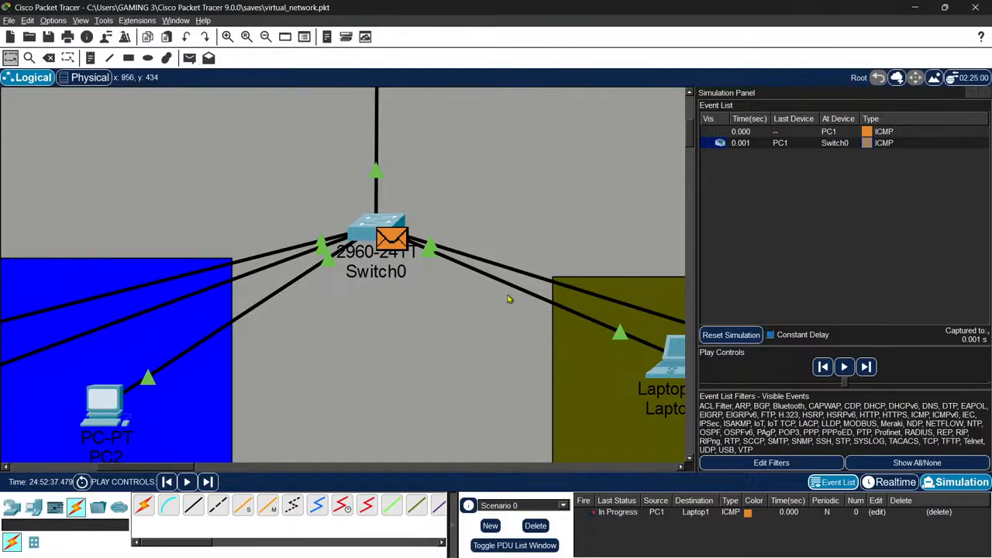
# In Packet Tracer, advance the simulation by one event to send the ICMP PDU from Switch0 to Router3
pyautogui.scroll(-2, 446, 202)
pyautogui.scroll(-2, 181, 220)
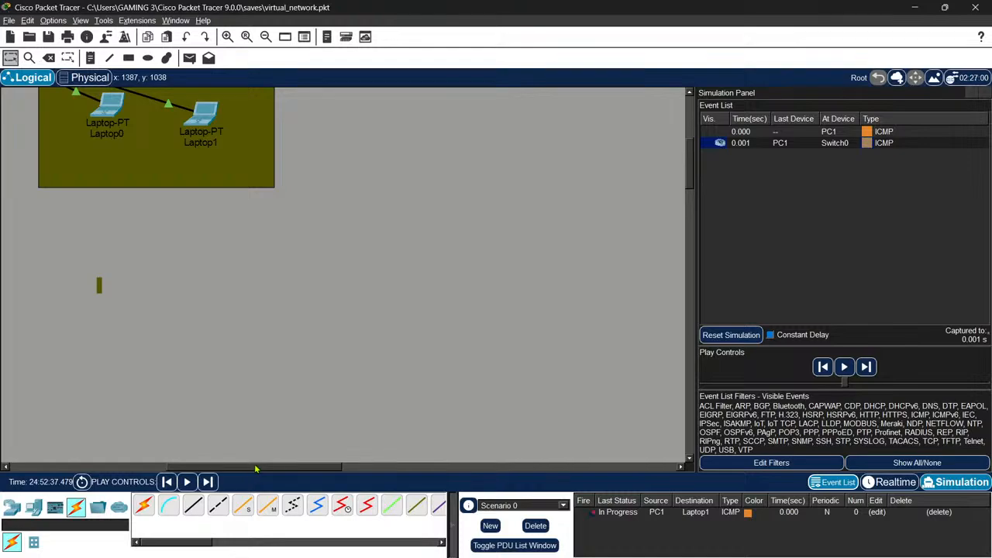
pyautogui.moveTo(256, 467); pyautogui.dragTo(175, 468)
pyautogui.scroll(-2, 276, 232)
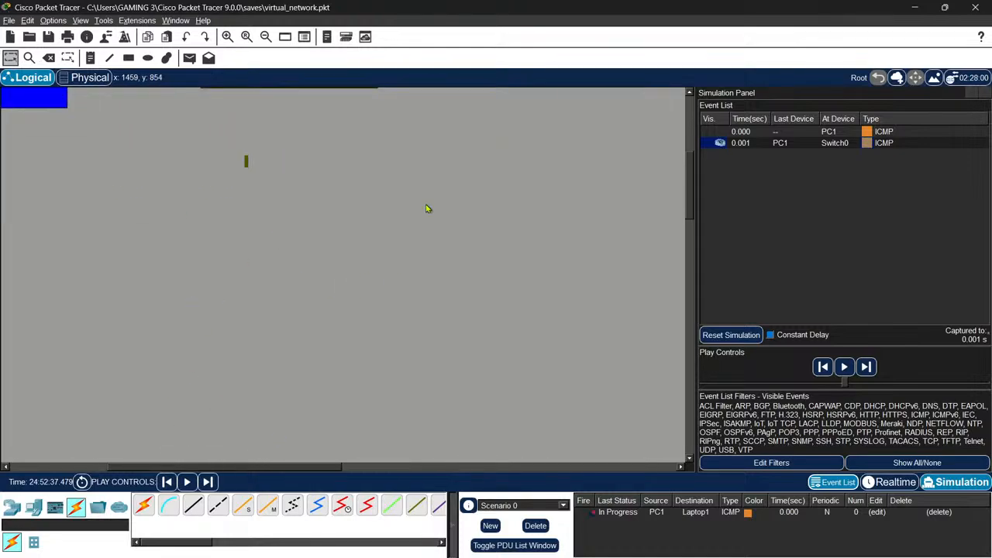
pyautogui.scroll(3, 334, 214)
pyautogui.moveTo(258, 467); pyautogui.dragTo(184, 467)
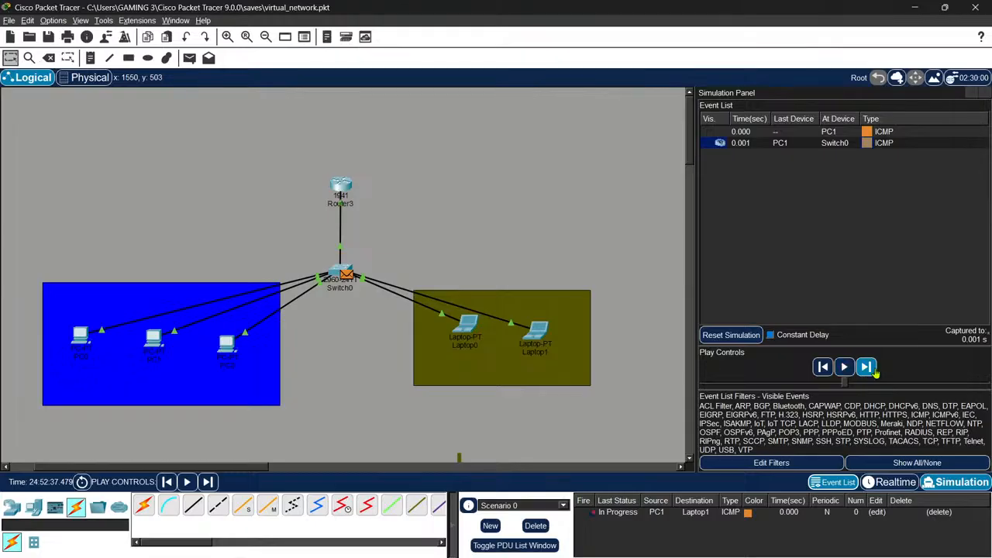
pyautogui.click(871, 370)
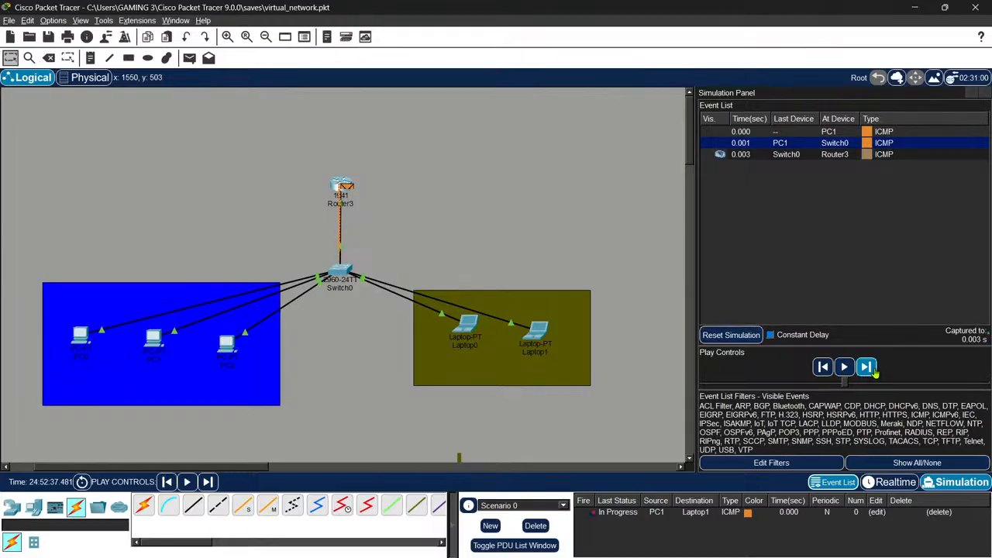
# Switch to Excalidraw, draw a freehand path from the switch's vlan 1 half up to the router, and return to Packet Tracer
pyautogui.hotkey('alt', 'Tab')
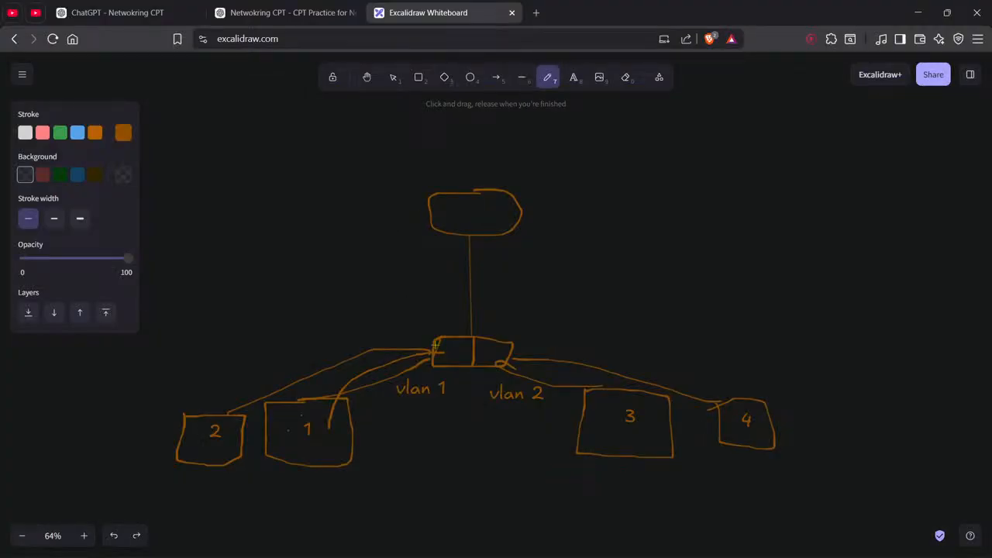
pyautogui.moveTo(444, 350); pyautogui.dragTo(439, 212)
pyautogui.hotkey('alt', 'Tab')
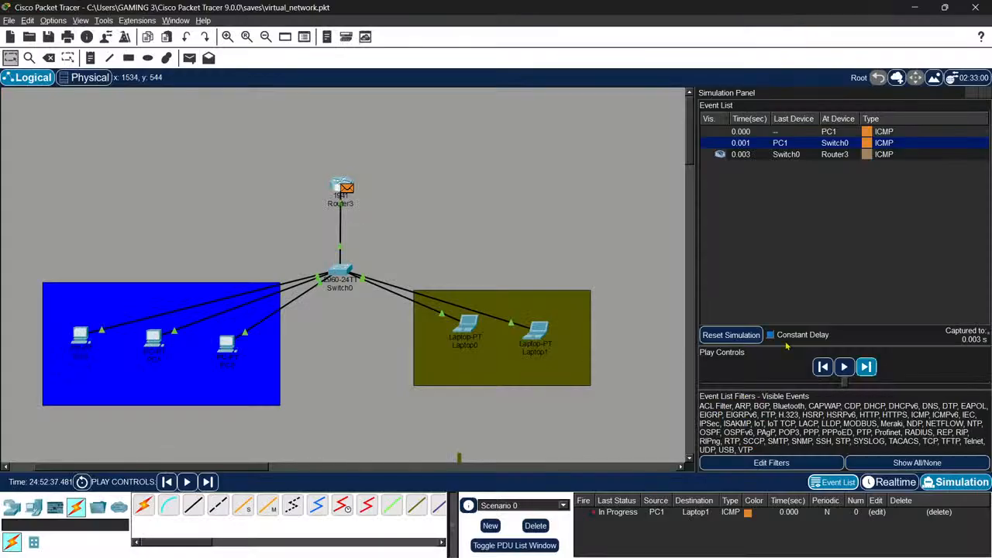
# Advance the simulation by one event, and in Excalidraw draw the path across the router and down to the vlan 2 half
pyautogui.click(869, 362)
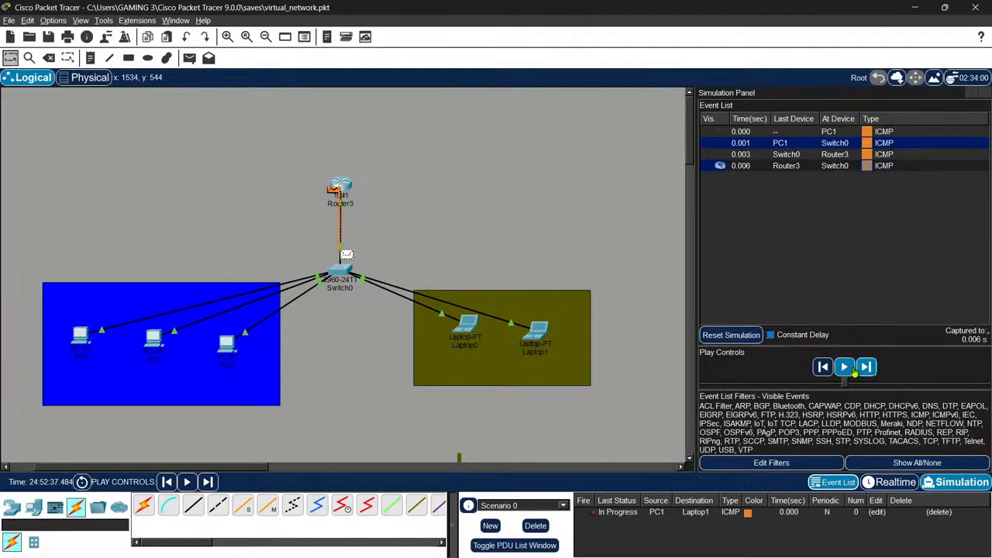
pyautogui.hotkey('alt', 'Tab')
pyautogui.moveTo(444, 214)
pyautogui.mouseDown()
pyautogui.moveTo(518, 217)
pyautogui.moveTo(489, 341)
pyautogui.mouseUp()
# Switch to Packet Tracer and examine the inbound Layer 2 and outbound Layer 2 and Layer 1 processing of the PDU returned to Switch0
pyautogui.hotkey('alt', 'Tab')
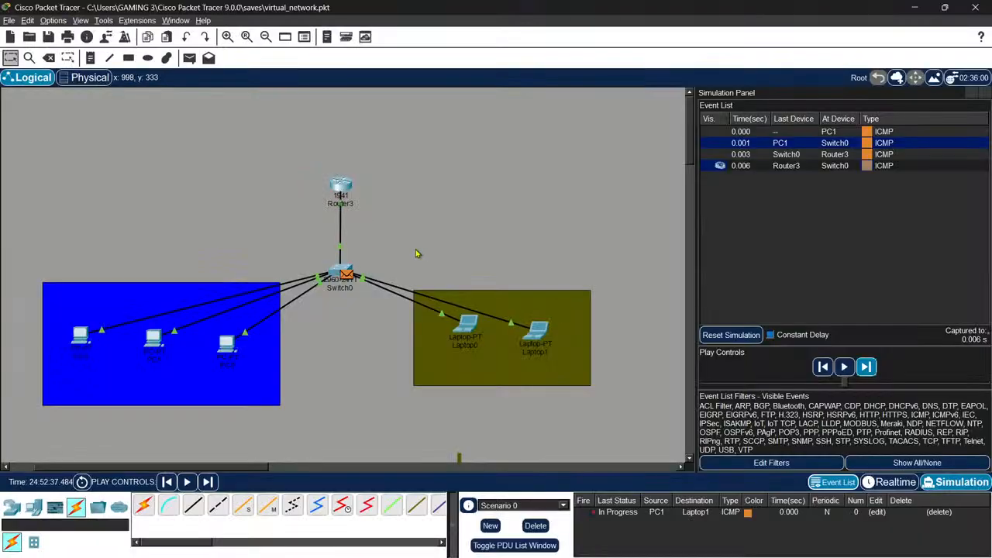
pyautogui.click(350, 272)
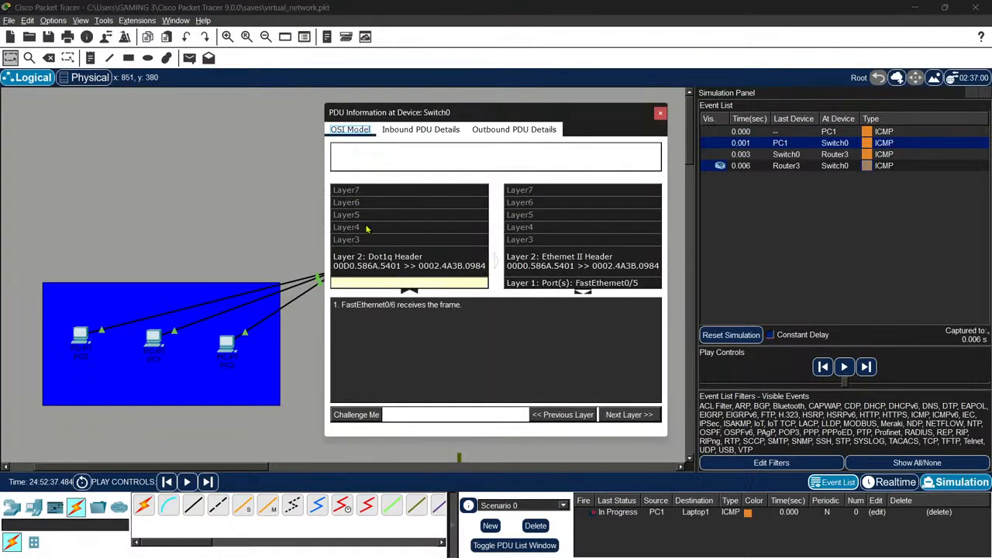
pyautogui.click(525, 262)
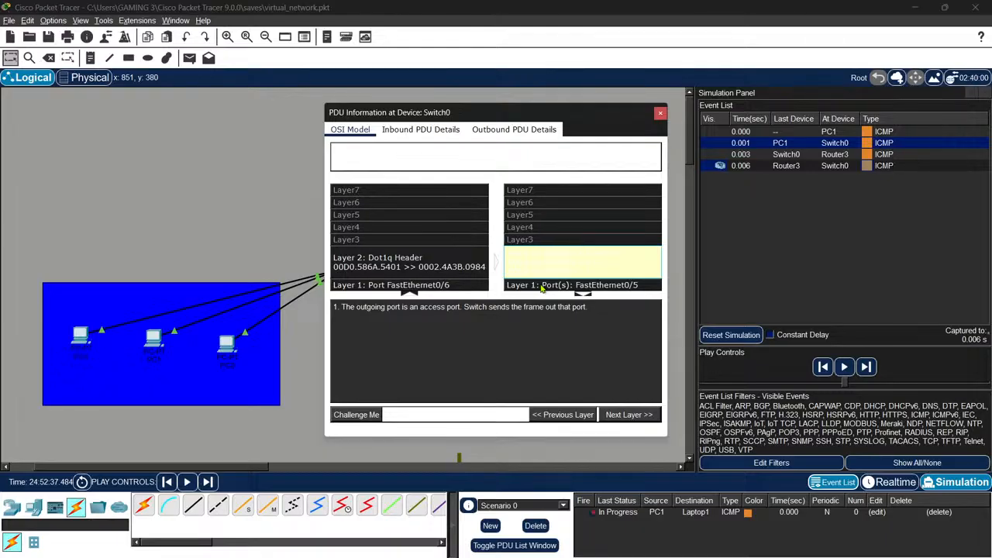
pyautogui.click(542, 286)
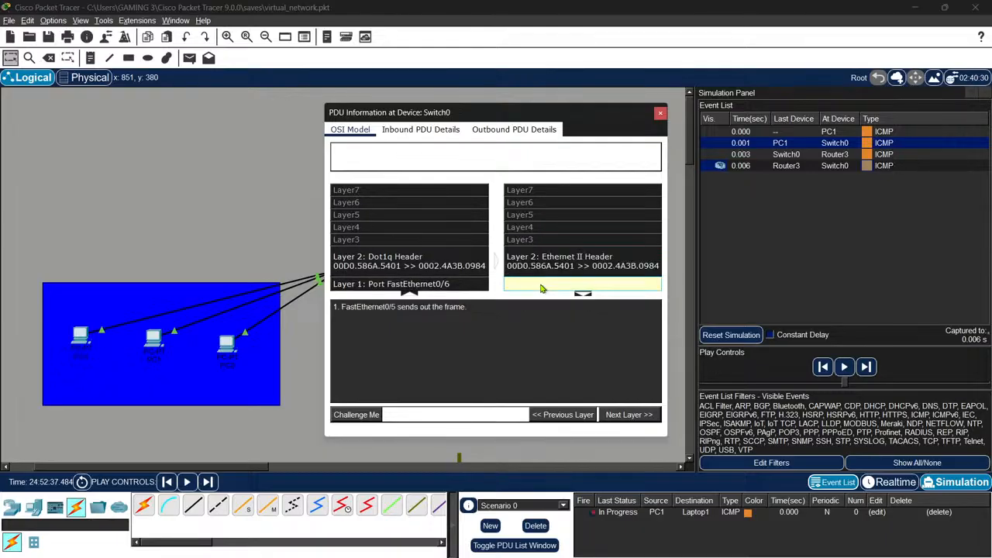
pyautogui.click(451, 257)
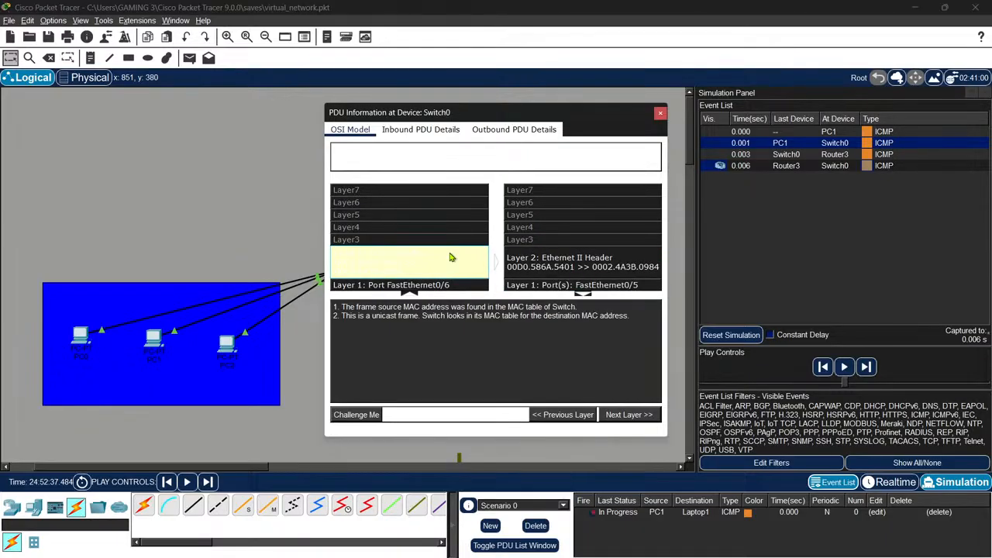
pyautogui.click(534, 268)
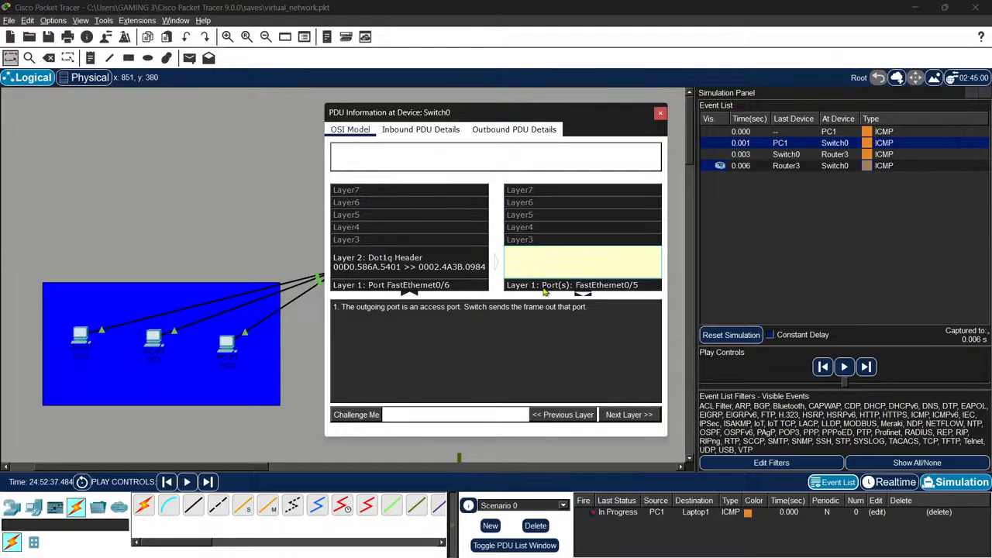
pyautogui.click(546, 286)
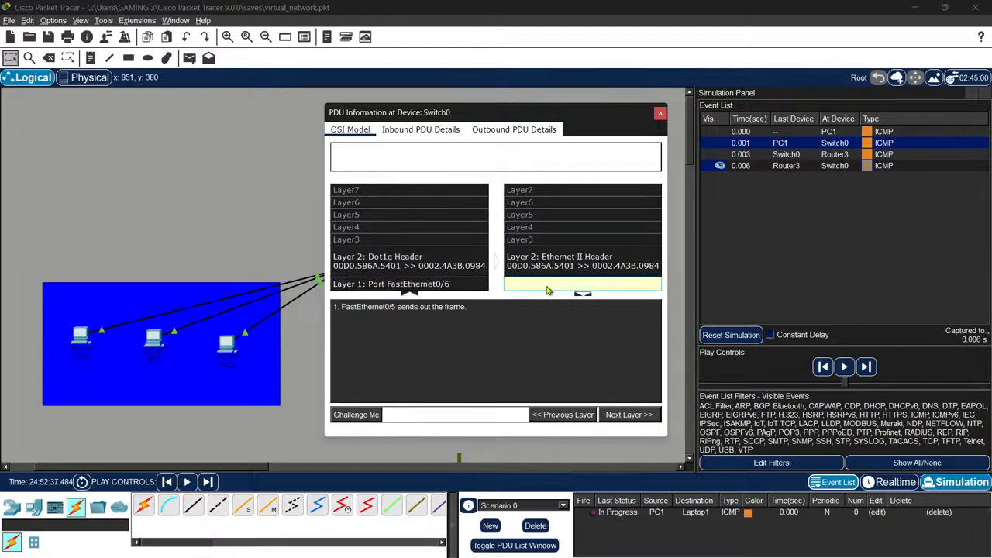
pyautogui.click(660, 113)
# Reopen the PDU information at Switch0, inspect the inbound and outbound PDU details, and close it
pyautogui.click(345, 278)
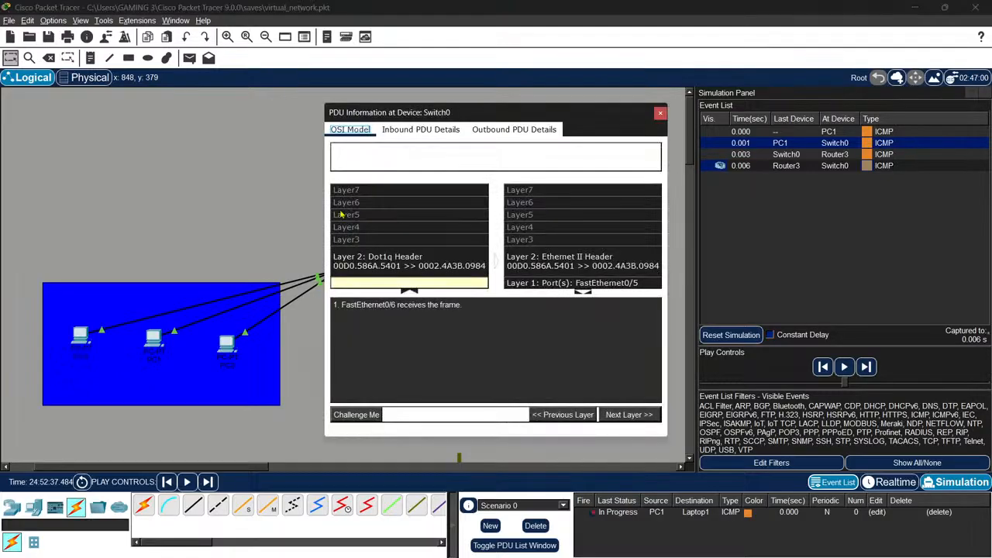
pyautogui.click(421, 130)
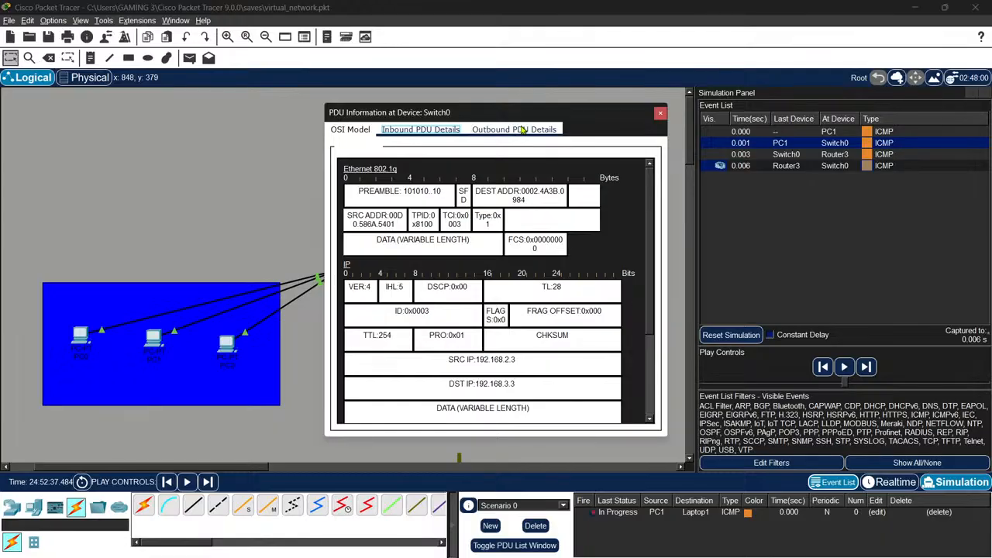
pyautogui.click(522, 131)
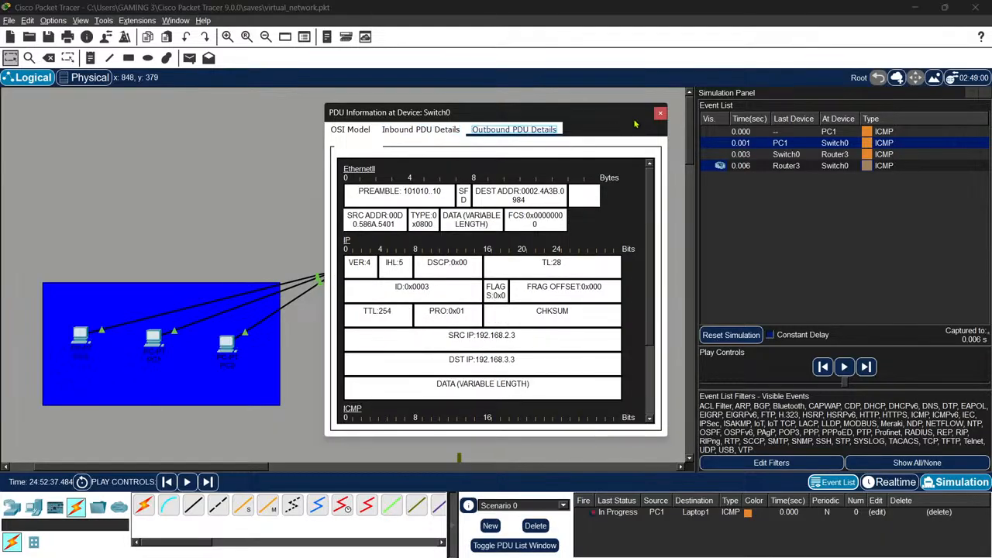
pyautogui.click(659, 114)
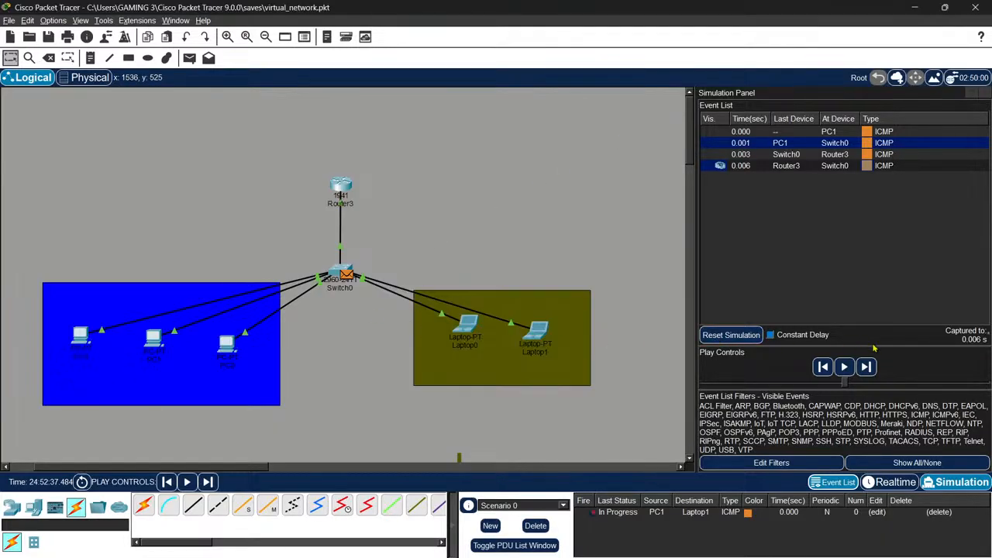
# Switch to Excalidraw, try sketching the path from the switch's vlan 2 half into box 3 twice, and undo both attempts
pyautogui.hotkey('alt', 'Tab')
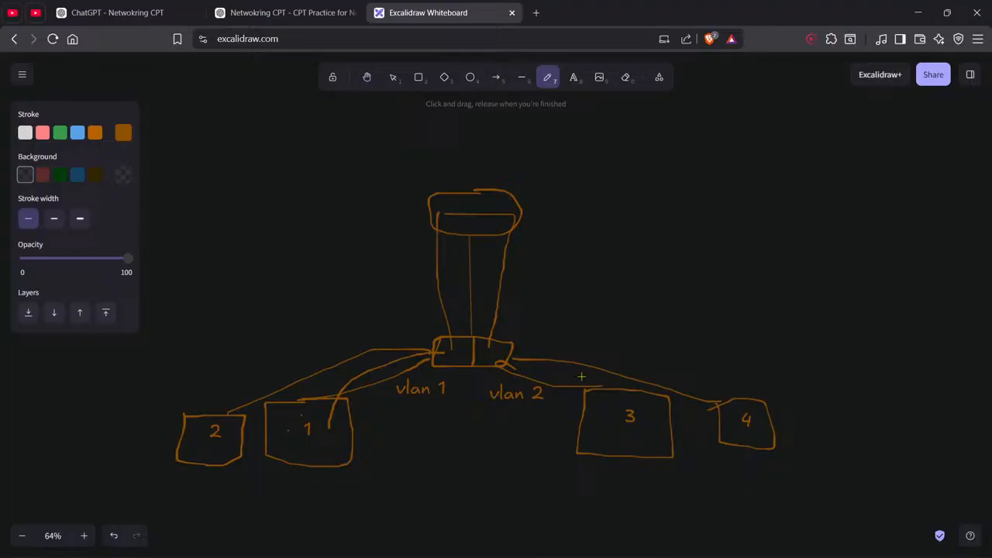
pyautogui.moveTo(494, 346)
pyautogui.mouseDown()
pyautogui.moveTo(488, 354)
pyautogui.moveTo(495, 345)
pyautogui.moveTo(446, 292)
pyautogui.moveTo(435, 208)
pyautogui.moveTo(504, 203)
pyautogui.moveTo(491, 341)
pyautogui.moveTo(561, 351)
pyautogui.moveTo(757, 418)
pyautogui.moveTo(529, 394)
pyautogui.moveTo(781, 496)
pyautogui.moveTo(573, 403)
pyautogui.moveTo(783, 441)
pyautogui.moveTo(699, 410)
pyautogui.moveTo(705, 426)
pyautogui.moveTo(600, 446)
pyautogui.mouseUp()
pyautogui.hotkey('ctrl', 'z')
pyautogui.hotkey('ctrl', 'z')
pyautogui.moveTo(496, 351)
pyautogui.mouseDown()
pyautogui.moveTo(727, 419)
pyautogui.moveTo(626, 436)
pyautogui.mouseUp()
pyautogui.hotkey('ctrl', 'z')
pyautogui.hotkey('ctrl', 'z')
# Switch to Packet Tracer and advance the simulation by two events, delivering the PDU to Laptop1 and its reply to Switch0
pyautogui.hotkey('alt', 'Tab')
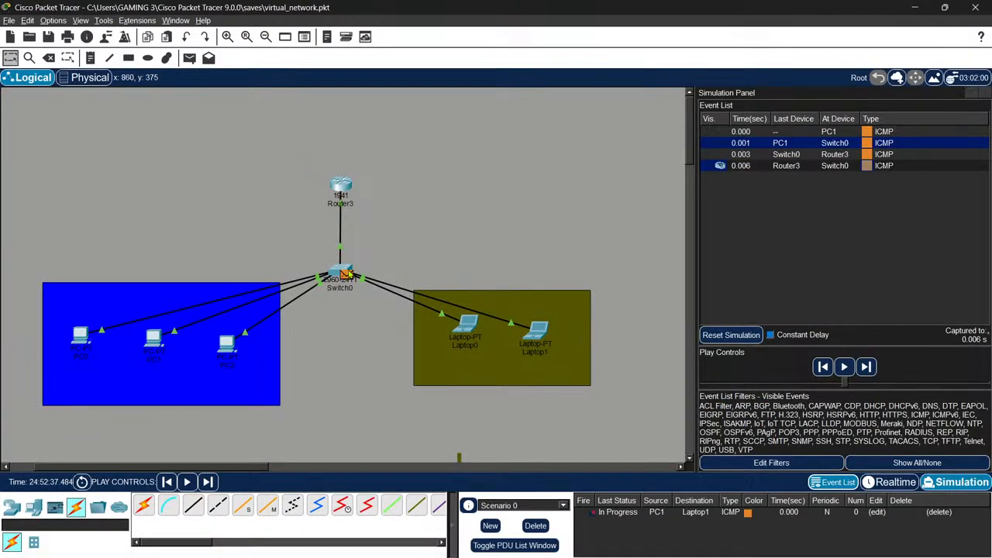
pyautogui.click(866, 368)
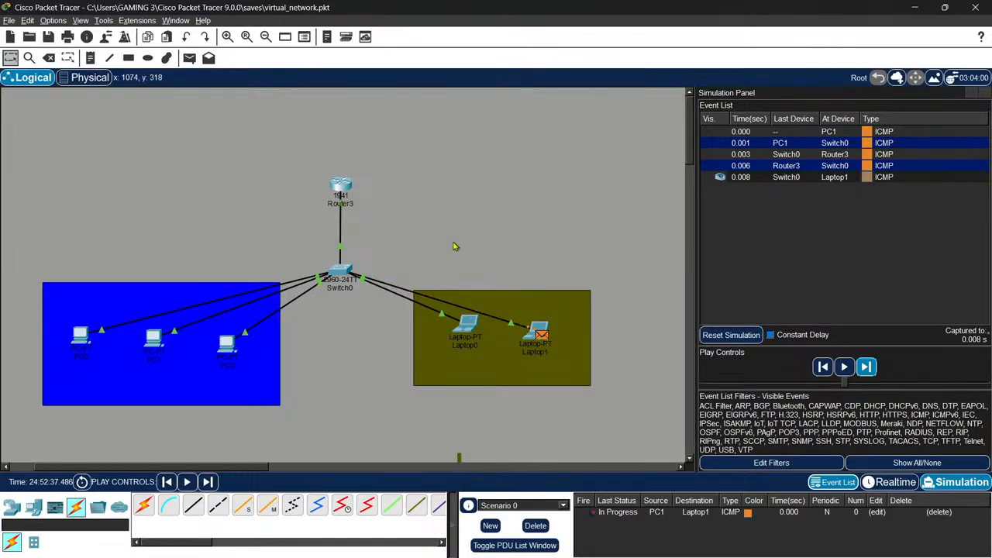
pyautogui.click(866, 368)
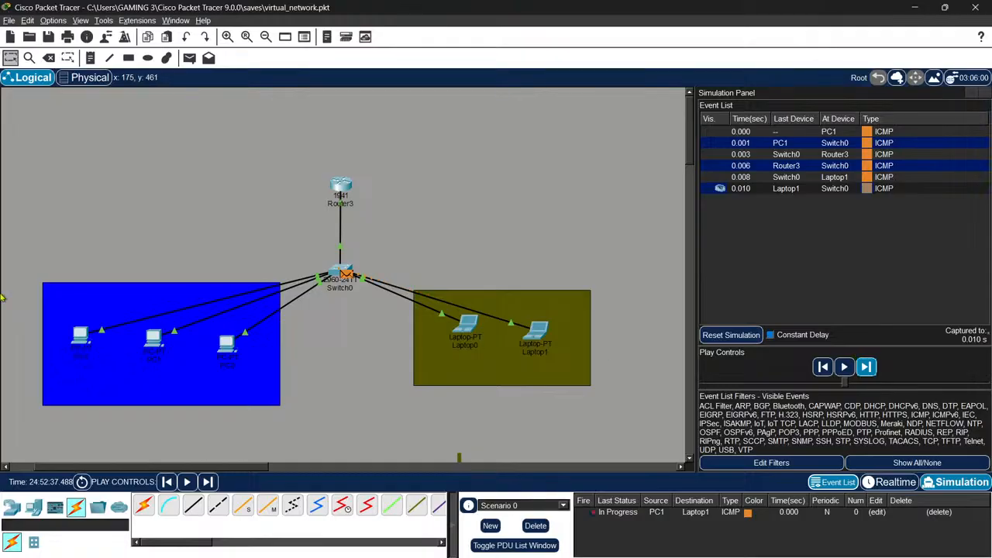
# In Excalidraw, draw the reply path from box 4 to the switch's vlan 2 half, and undo the direct continuation to box 1
pyautogui.hotkey('alt', 'Tab')
pyautogui.moveTo(746, 420)
pyautogui.mouseDown()
pyautogui.moveTo(703, 369)
pyautogui.moveTo(511, 330)
pyautogui.moveTo(502, 344)
pyautogui.moveTo(344, 372)
pyautogui.moveTo(303, 428)
pyautogui.mouseUp()
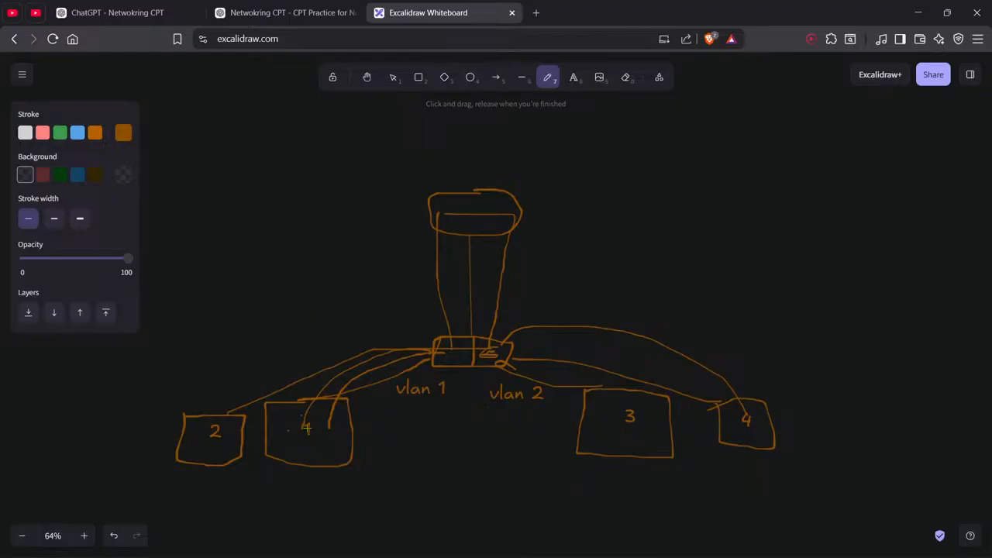
pyautogui.hotkey('ctrl', 'z')
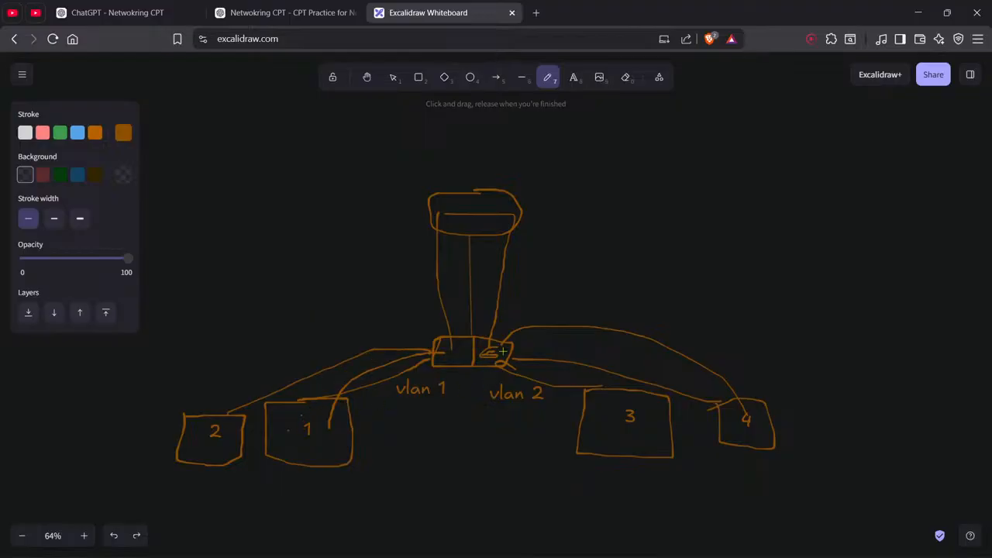
# Draw the reply path from the vlan 2 half through the router down to the vlan 1 half, and undo the loops around boxes 1 and 2
pyautogui.moveTo(502, 351)
pyautogui.mouseDown()
pyautogui.moveTo(516, 221)
pyautogui.moveTo(412, 216)
pyautogui.mouseUp()
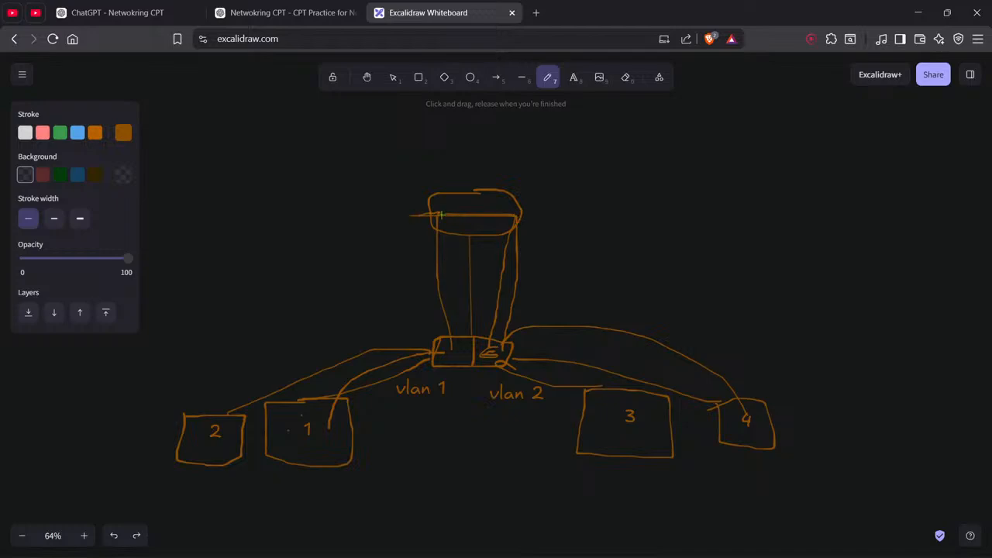
pyautogui.moveTo(441, 223)
pyautogui.mouseDown()
pyautogui.moveTo(436, 354)
pyautogui.moveTo(462, 360)
pyautogui.moveTo(463, 350)
pyautogui.moveTo(390, 328)
pyautogui.moveTo(174, 493)
pyautogui.moveTo(225, 290)
pyautogui.moveTo(301, 474)
pyautogui.moveTo(325, 500)
pyautogui.moveTo(258, 411)
pyautogui.moveTo(225, 453)
pyautogui.moveTo(284, 465)
pyautogui.moveTo(294, 388)
pyautogui.moveTo(289, 460)
pyautogui.moveTo(179, 447)
pyautogui.moveTo(275, 419)
pyautogui.mouseUp()
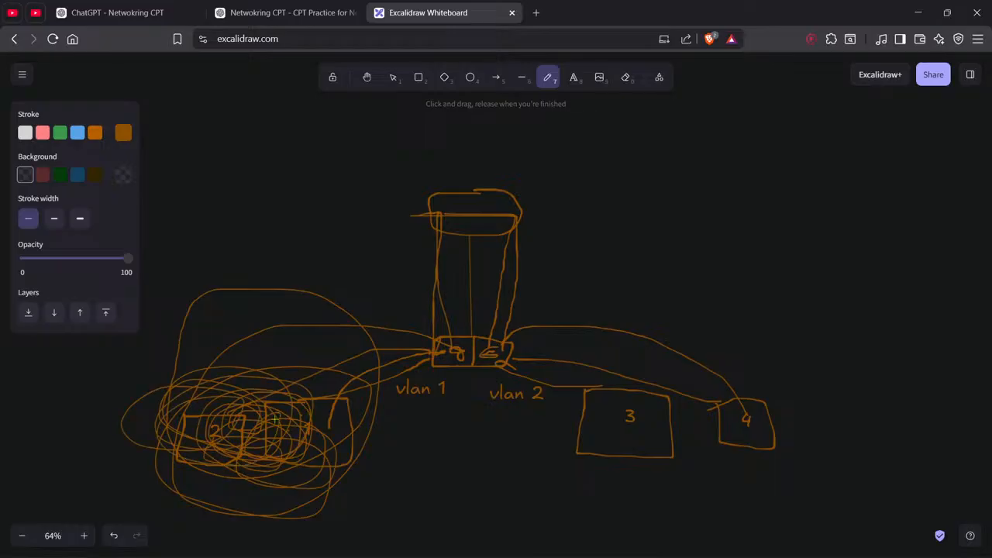
pyautogui.hotkey('ctrl', 'z')
pyautogui.hotkey('ctrl', 'z')
pyautogui.moveTo(449, 360)
pyautogui.mouseDown()
pyautogui.moveTo(306, 315)
pyautogui.moveTo(237, 529)
pyautogui.moveTo(432, 333)
pyautogui.mouseUp()
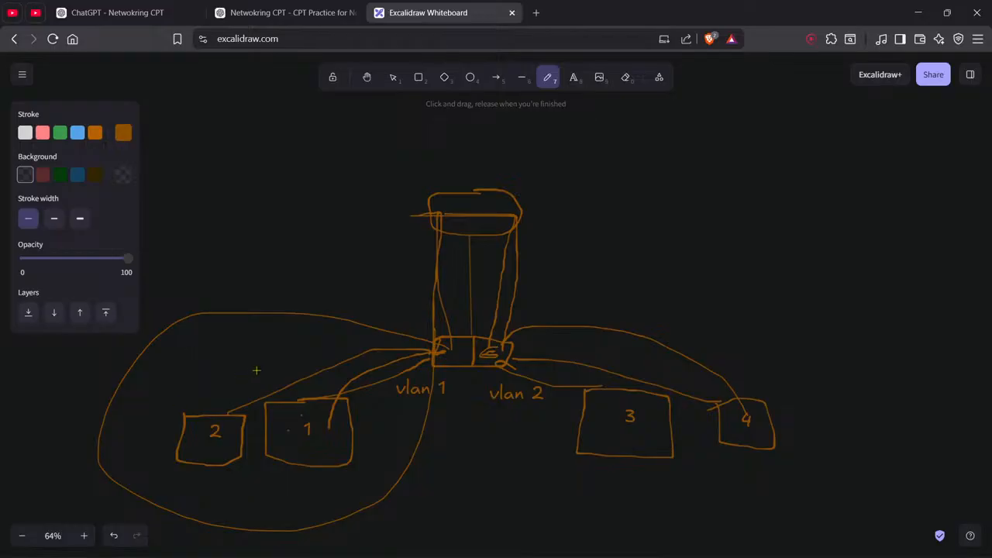
pyautogui.hotkey('ctrl', 'z')
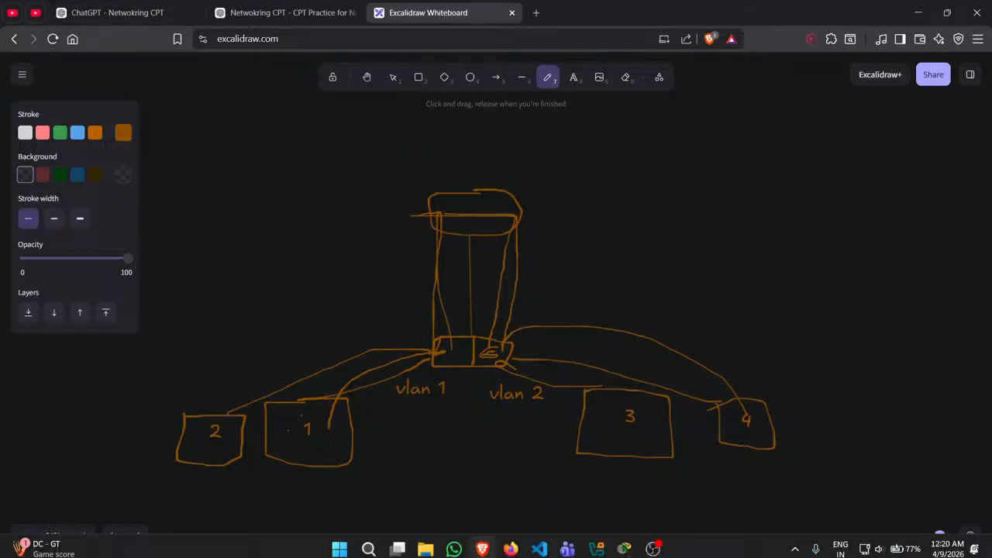
pyautogui.click(896, 541)
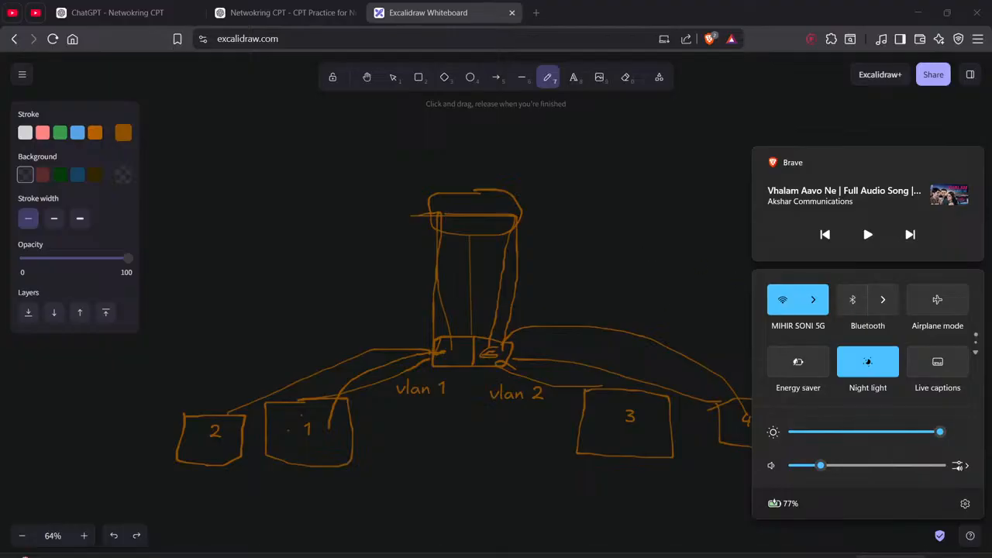
pyautogui.click(628, 265)
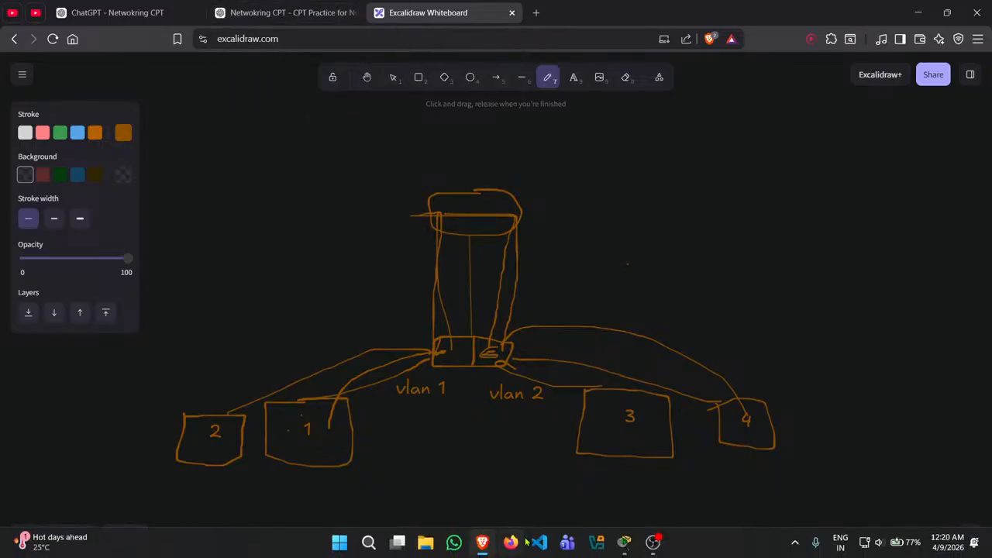
# Switch to Packet Tracer and advance the simulation by three events, carrying Laptop1's reply from Switch0 through Router3 back to PC1
pyautogui.click(624, 546)
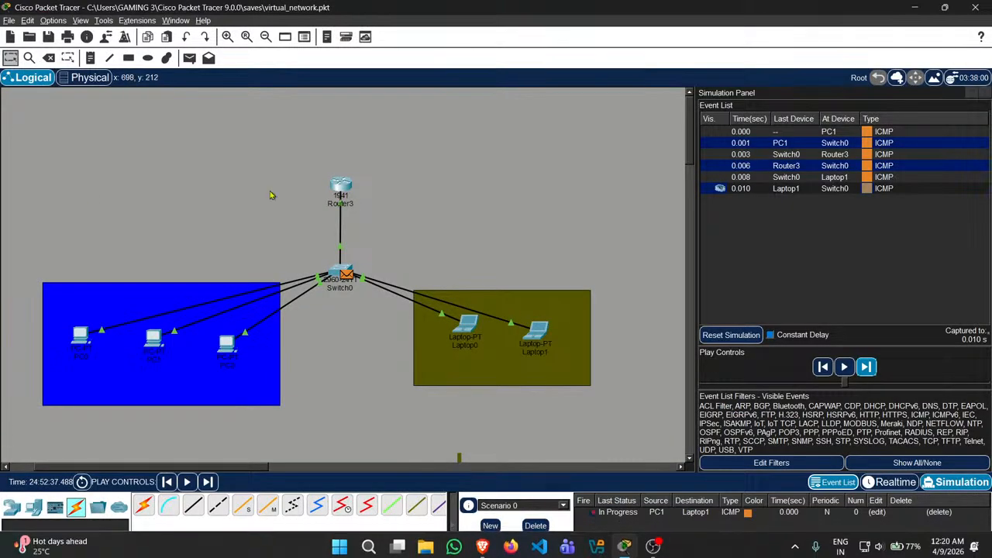
pyautogui.click(865, 367)
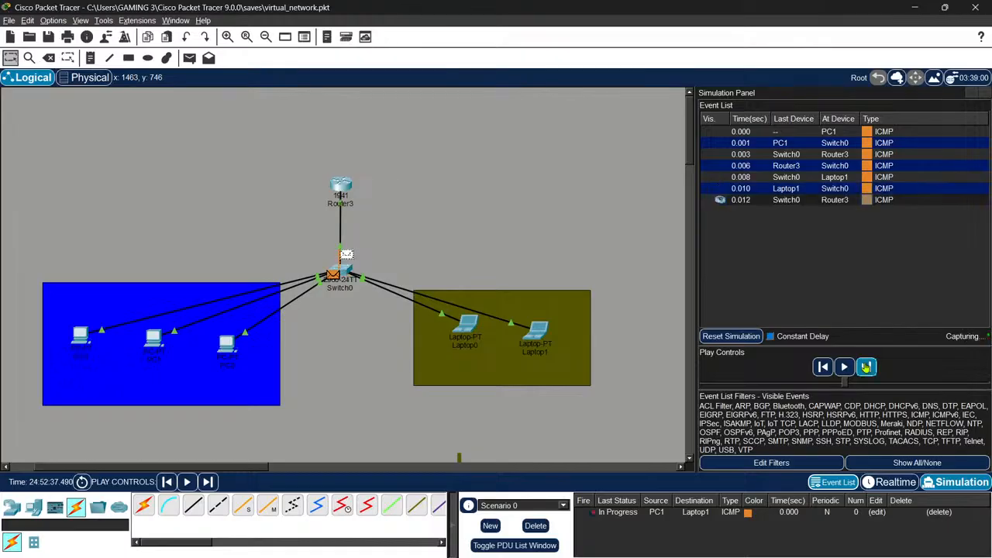
pyautogui.click(866, 366)
pyautogui.click(866, 366)
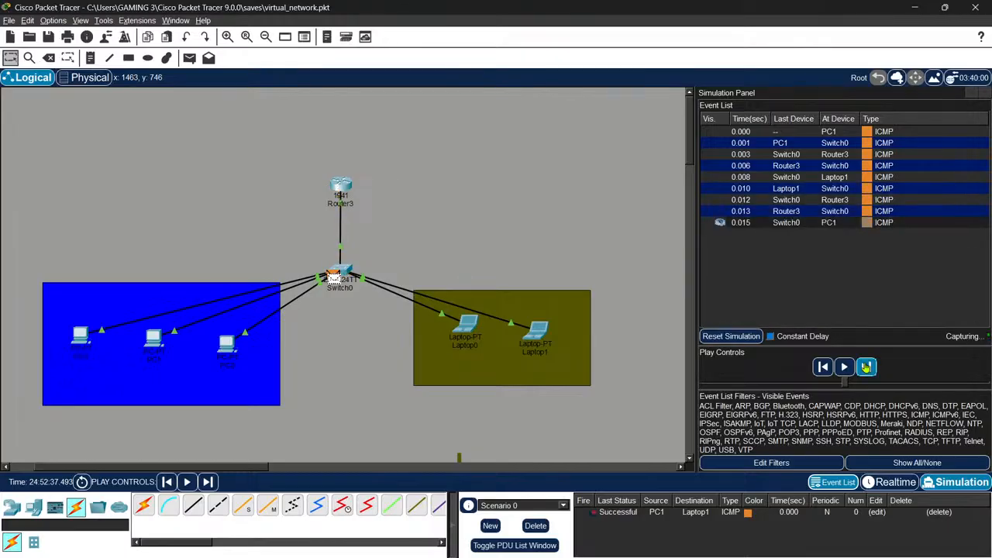
# In Excalidraw, draw the whole reply path from box 4 through the vlan 2 half, router and vlan 1 half, past box 1
pyautogui.click(545, 545)
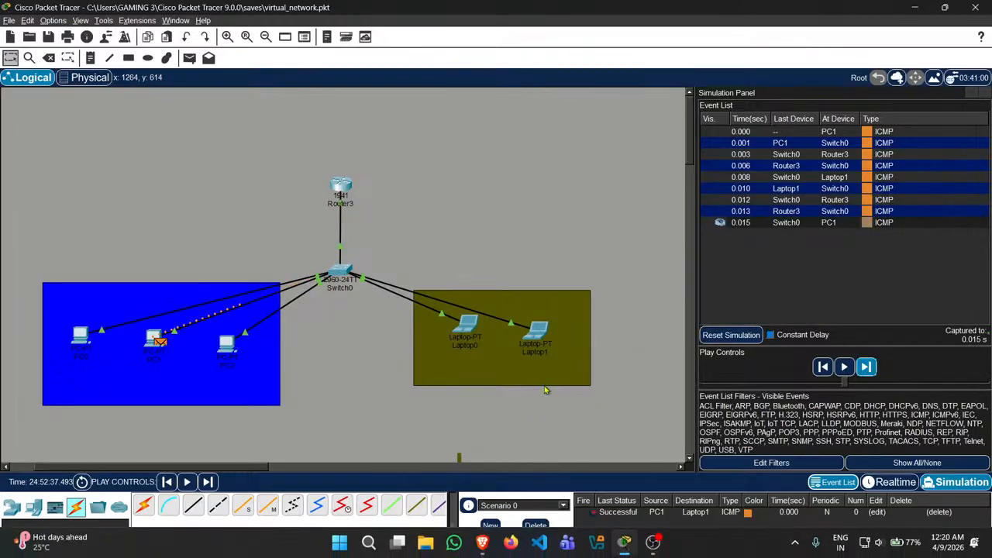
pyautogui.moveTo(752, 422)
pyautogui.mouseDown()
pyautogui.moveTo(658, 375)
pyautogui.moveTo(496, 353)
pyautogui.moveTo(495, 216)
pyautogui.moveTo(432, 348)
pyautogui.moveTo(309, 396)
pyautogui.moveTo(236, 500)
pyautogui.mouseUp()
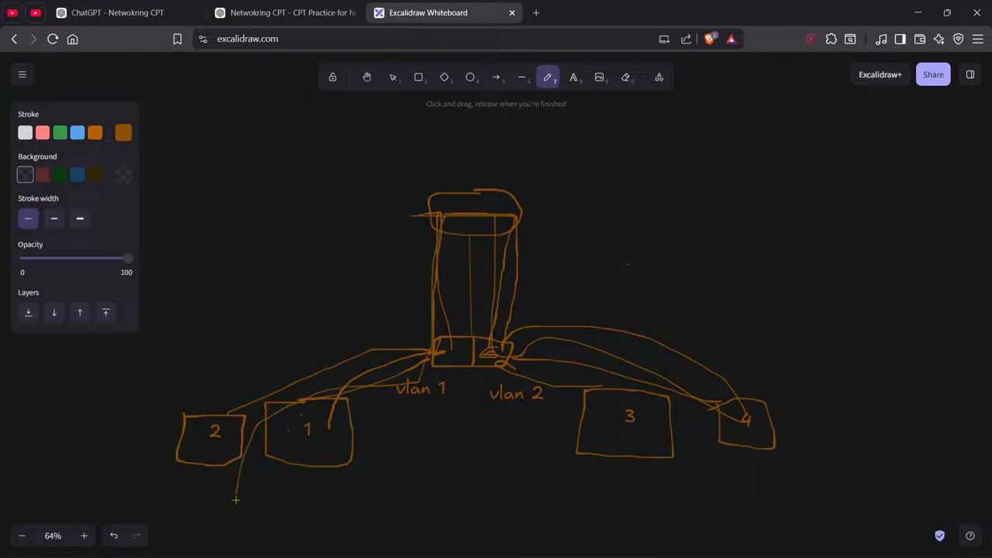
# Switch to Packet Tracer and fire the PC1-to-Laptop1 ICMP PDU again twice
pyautogui.hotkey('alt', 'Tab')
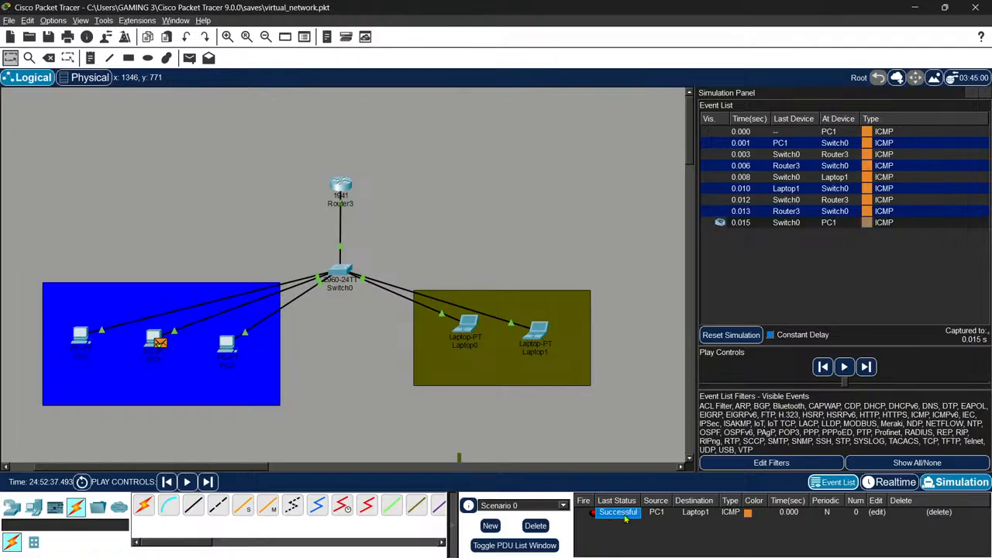
pyautogui.click(591, 515)
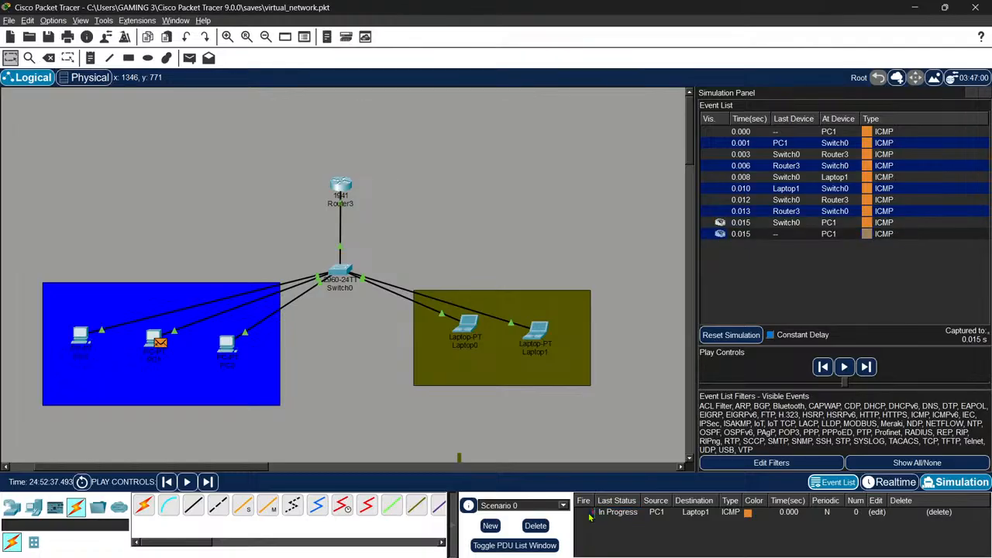
pyautogui.click(591, 514)
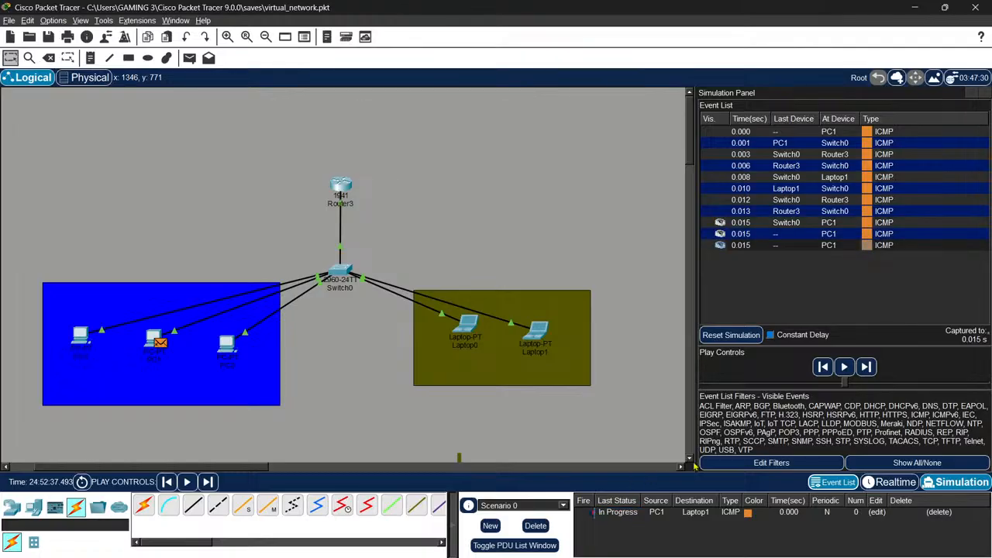
# Advance the simulation event by event until the replies to both resent PDUs reach PC1, and return to Excalidraw
pyautogui.click(866, 367)
pyautogui.click(865, 368)
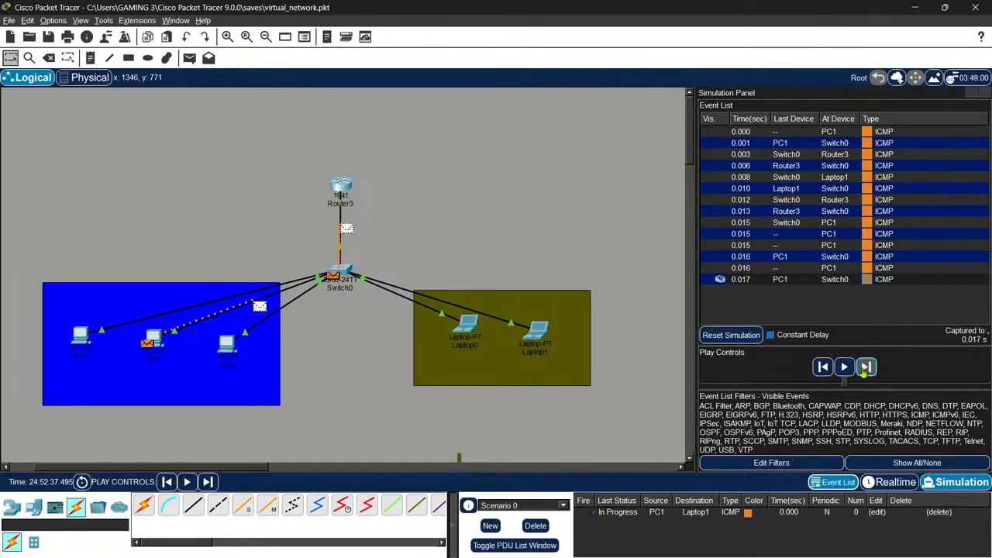
pyautogui.click(866, 369)
pyautogui.click(866, 369)
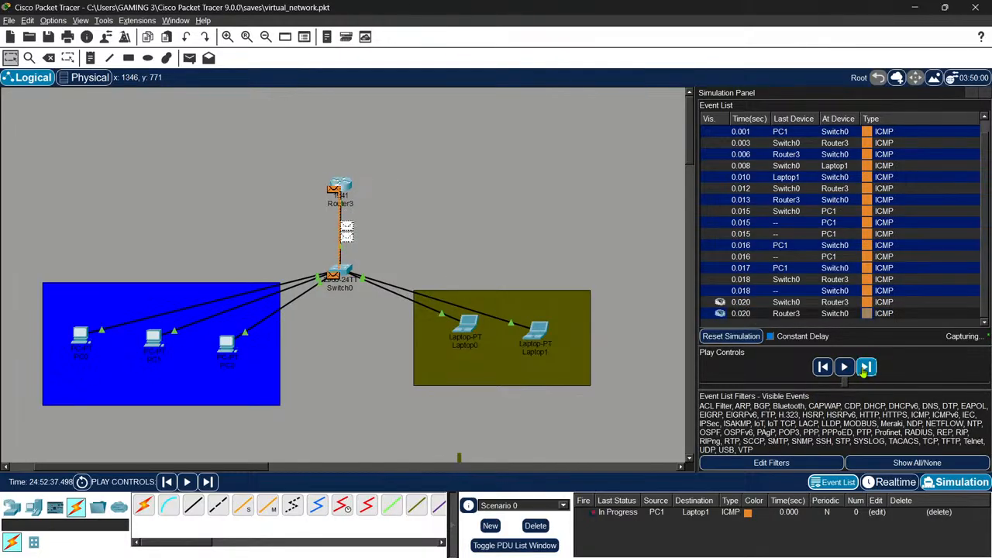
pyautogui.click(865, 369)
pyautogui.click(865, 369)
pyautogui.click(866, 369)
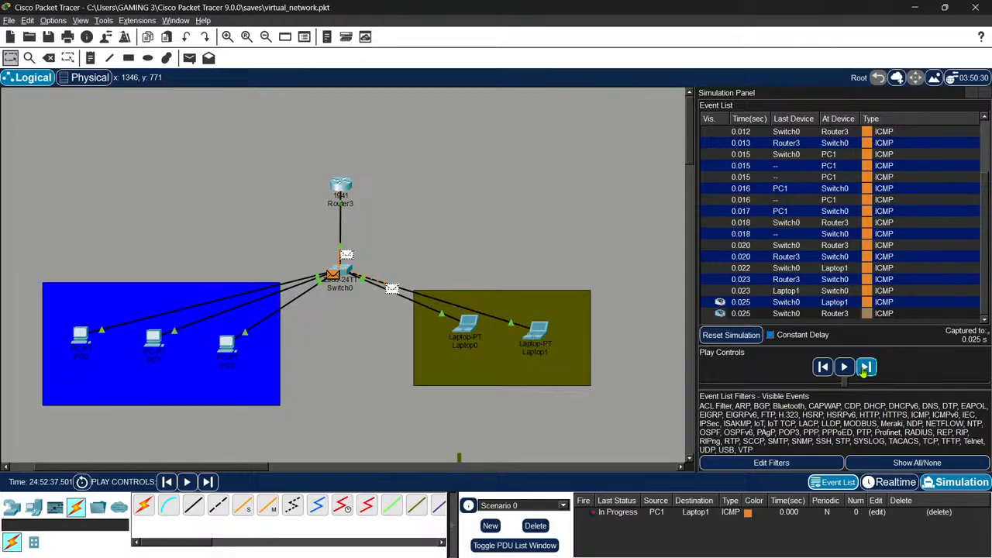
pyautogui.click(866, 368)
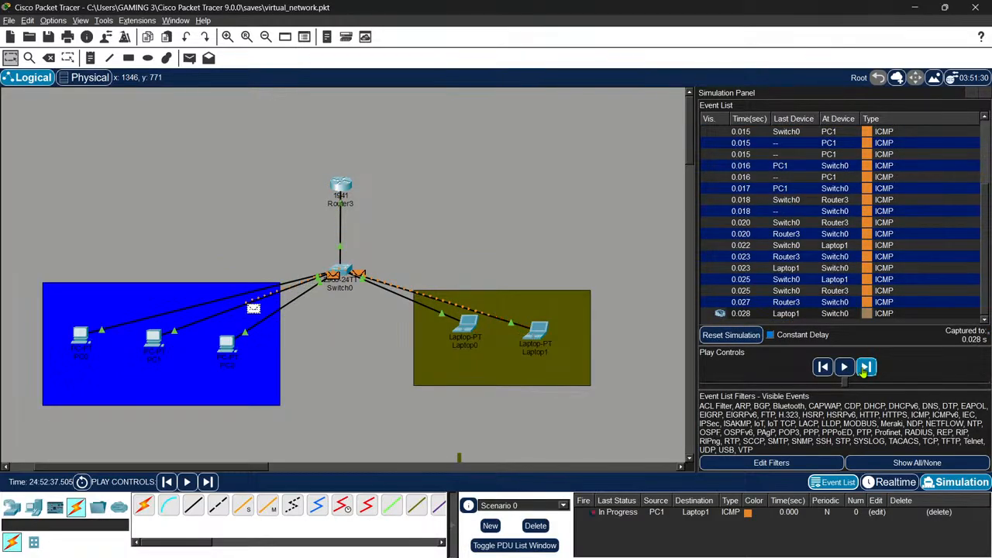
pyautogui.click(864, 367)
pyautogui.click(865, 368)
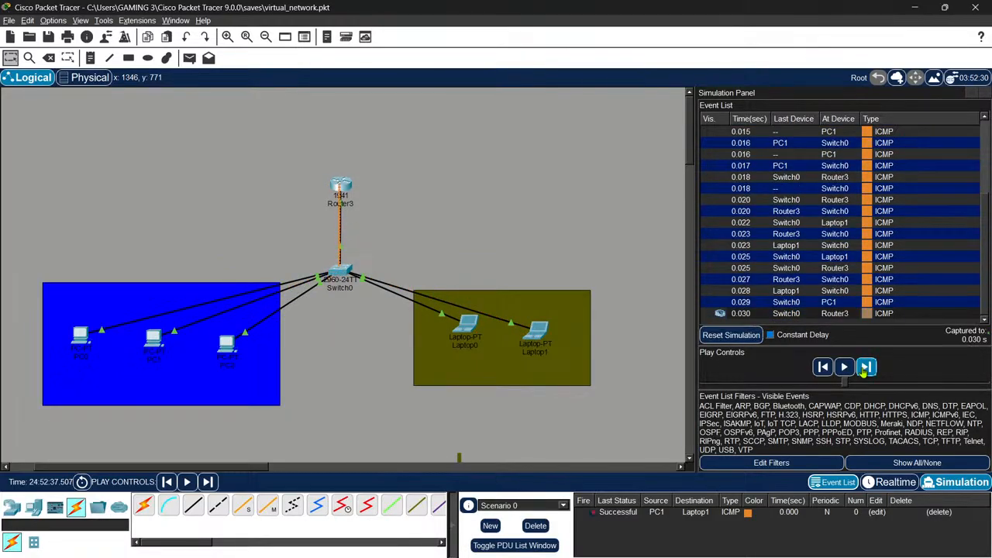
pyautogui.click(864, 368)
pyautogui.click(865, 367)
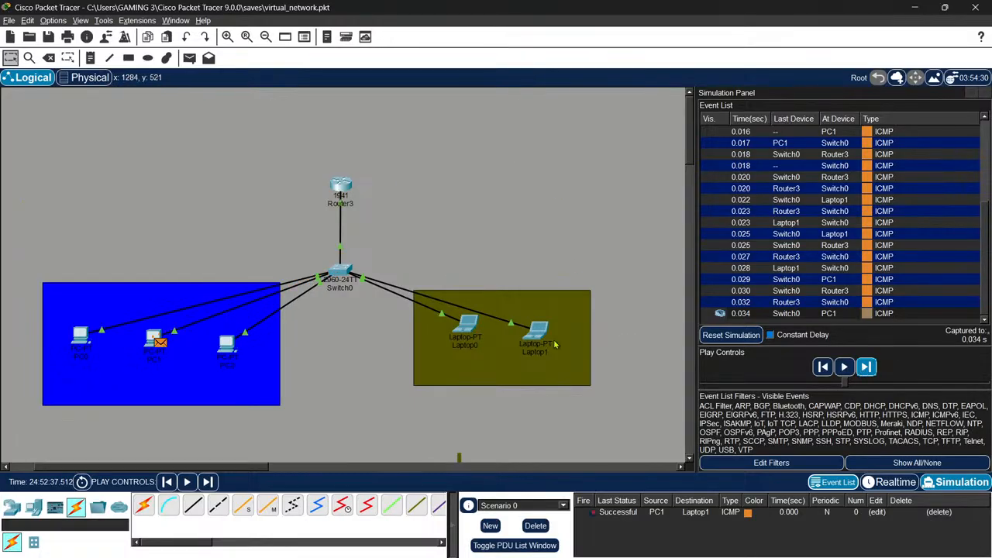
pyautogui.hotkey('alt', 'Tab')
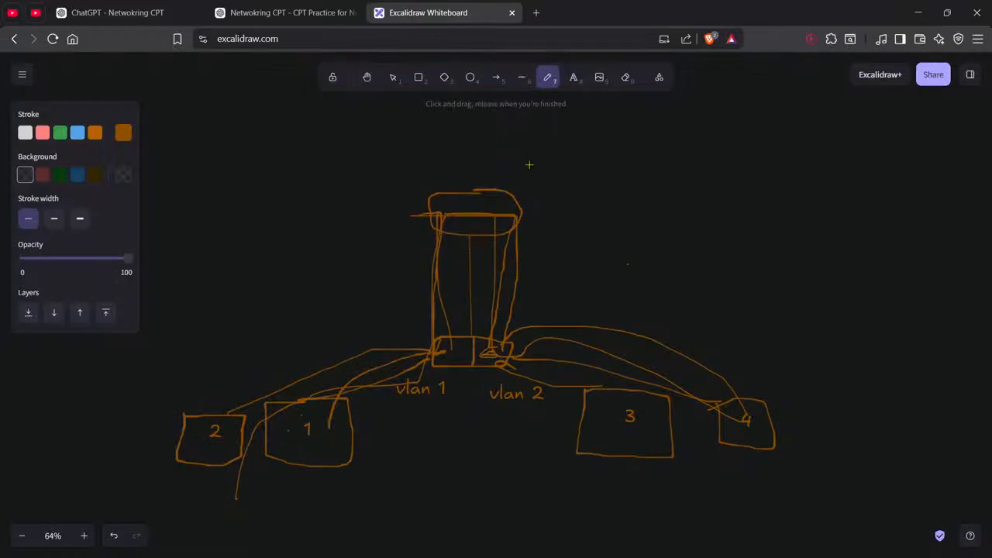